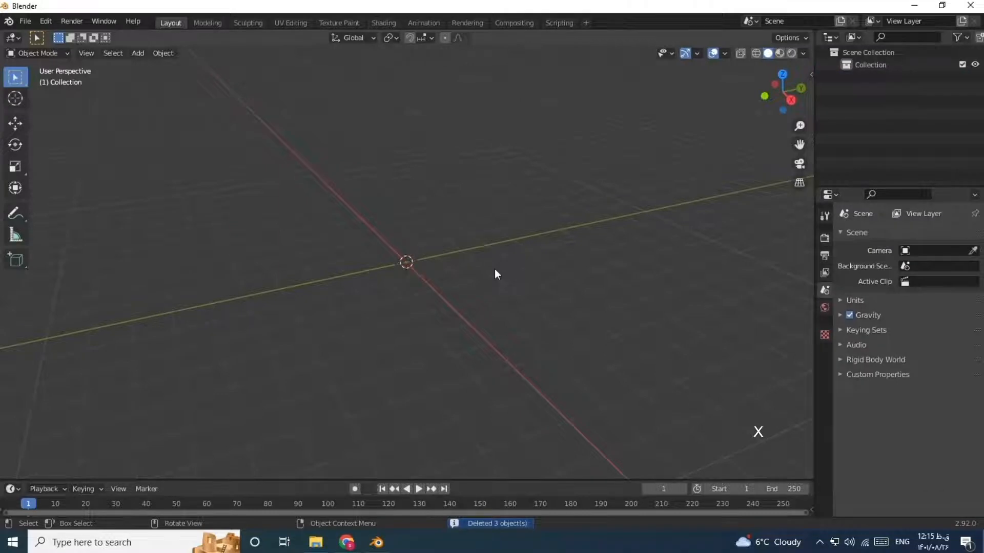
# In front view, load the tennis racket picture from the Blender folder as a reference image, filtering the files by "71".
pyautogui.press('KP_1')
pyautogui.hotkey('shift', 'a')
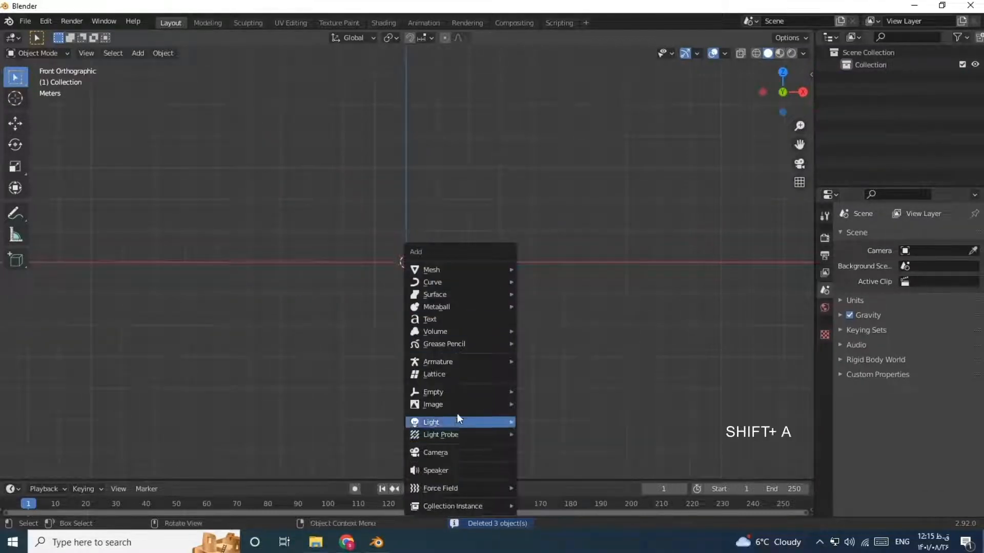
pyautogui.moveTo(507, 404)
pyautogui.click(543, 402)
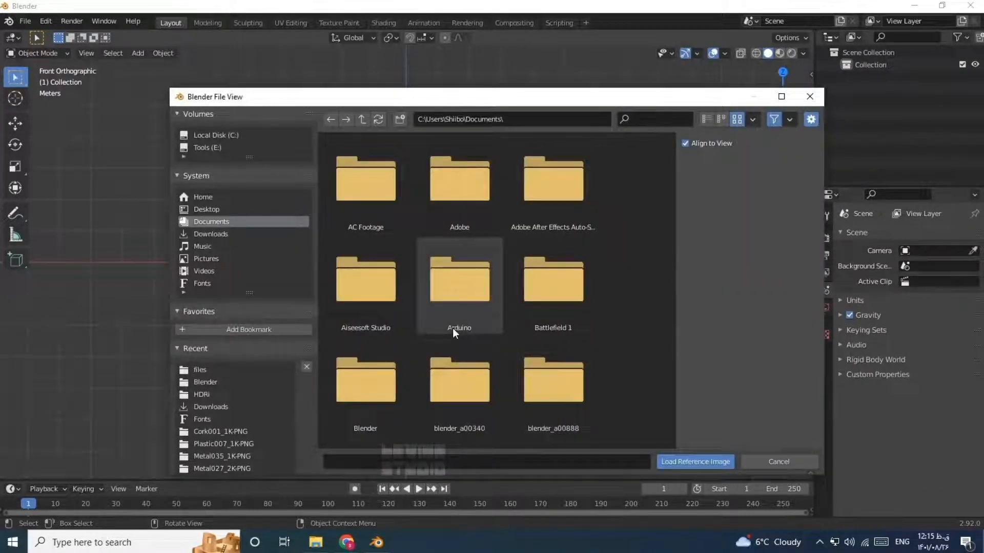
pyautogui.click(217, 383)
pyautogui.click(649, 119)
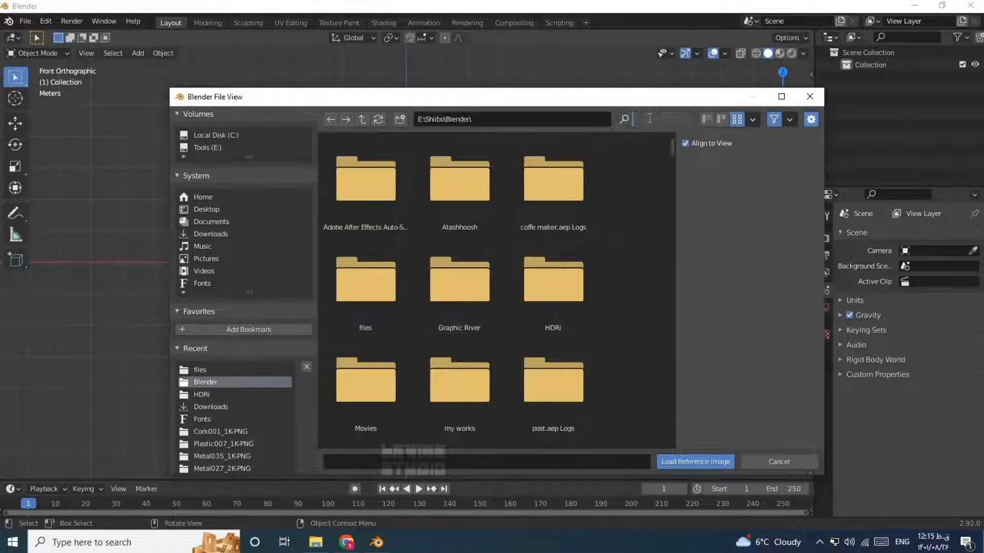
pyautogui.write('71')
pyautogui.press('Return')
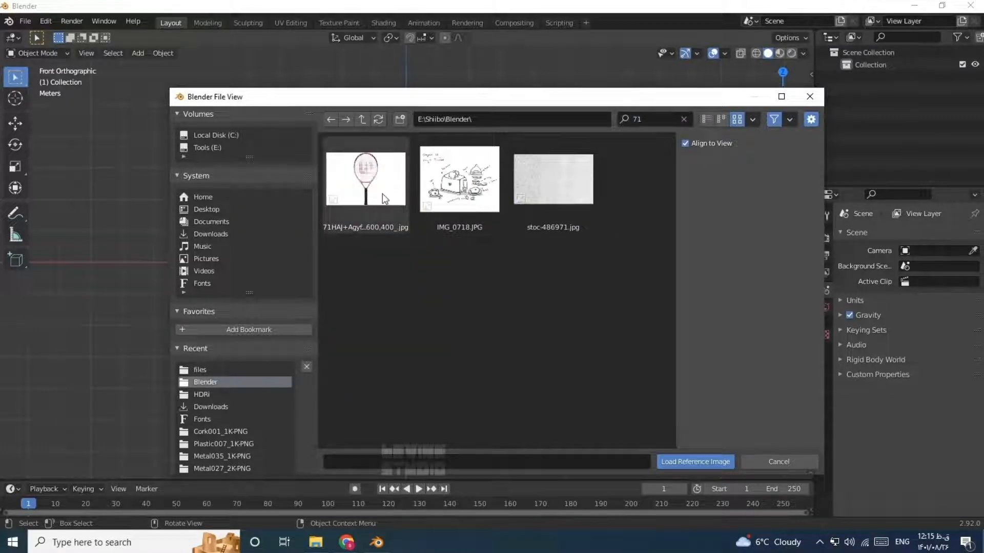
pyautogui.doubleClick(368, 192)
# Scale the racket reference image down to about 0.618.
pyautogui.press('s')
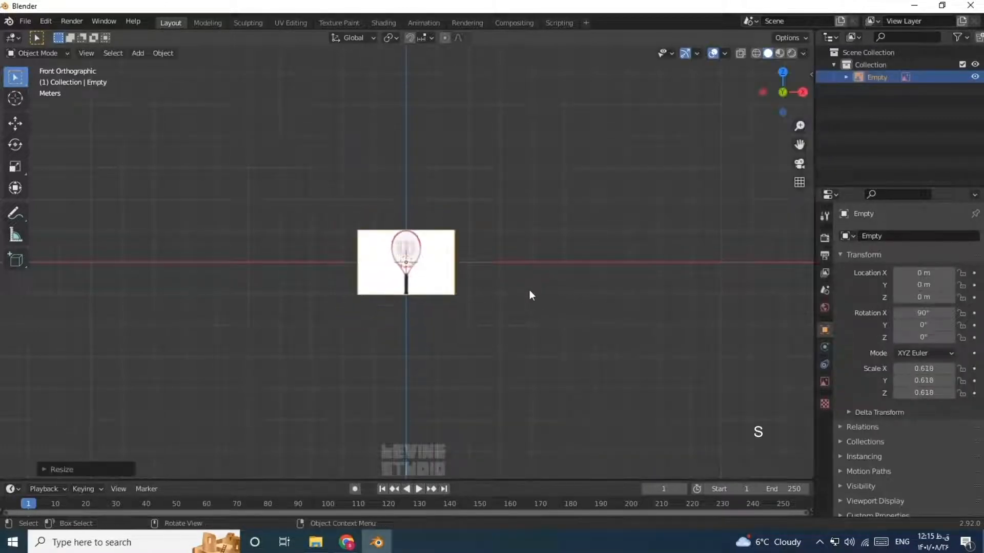
pyautogui.click(449, 290)
pyautogui.scroll(2, 451, 295)
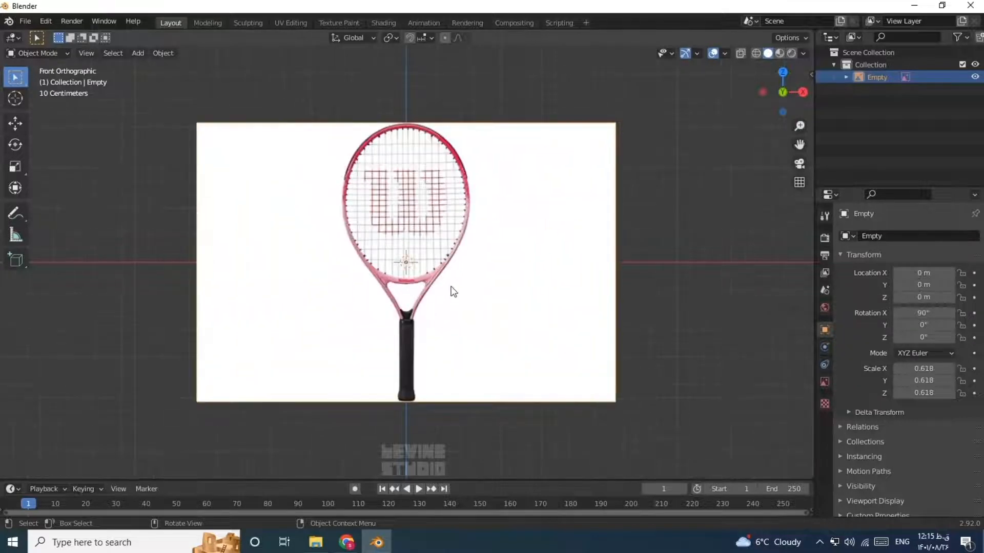
# Activate the Move tool and show the selectability and render restriction toggles in the Outliner.
pyautogui.click(15, 123)
pyautogui.click(959, 36)
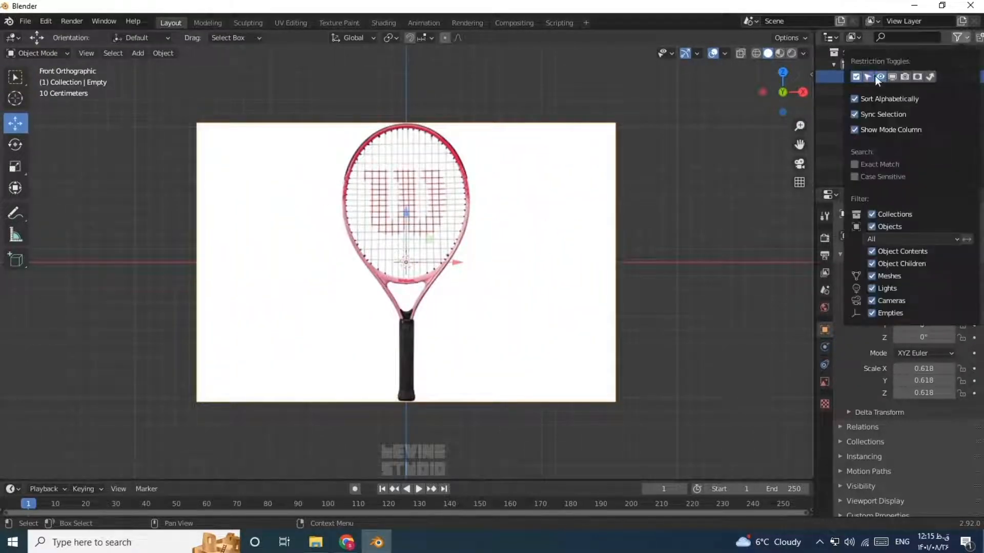
pyautogui.click(905, 77)
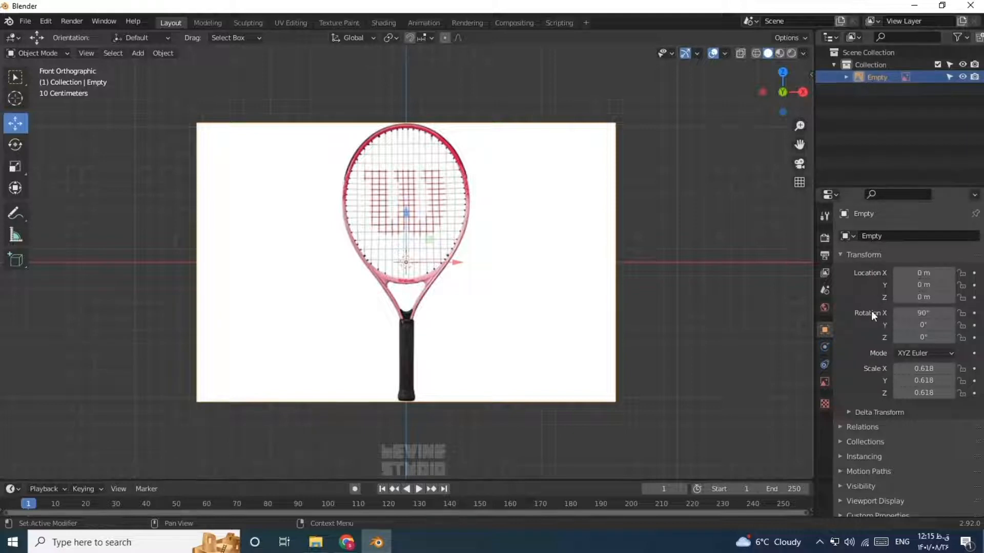
# Enable opacity for the racket reference image and lower it to 0.304.
pyautogui.click(824, 382)
pyautogui.click(898, 379)
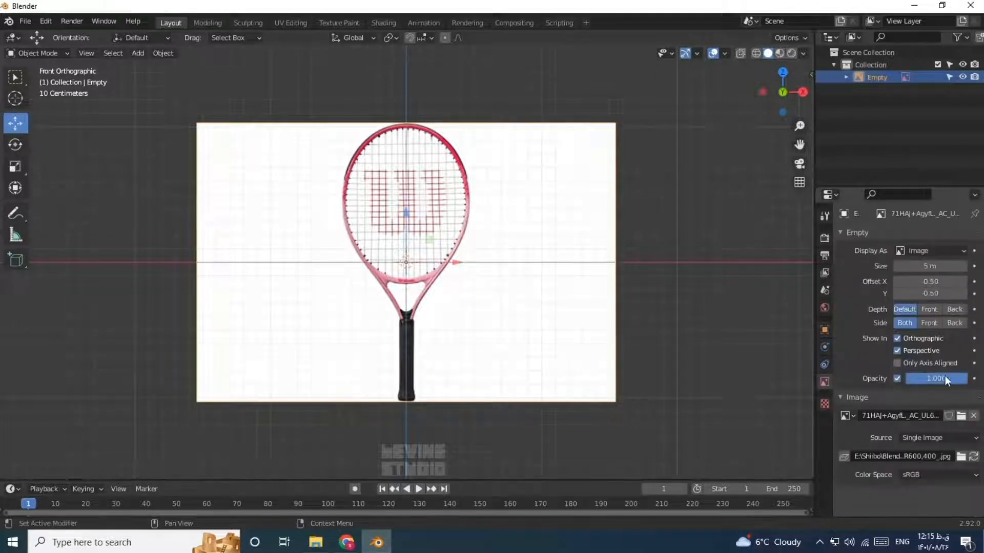
pyautogui.moveTo(945, 379); pyautogui.dragTo(924, 379)
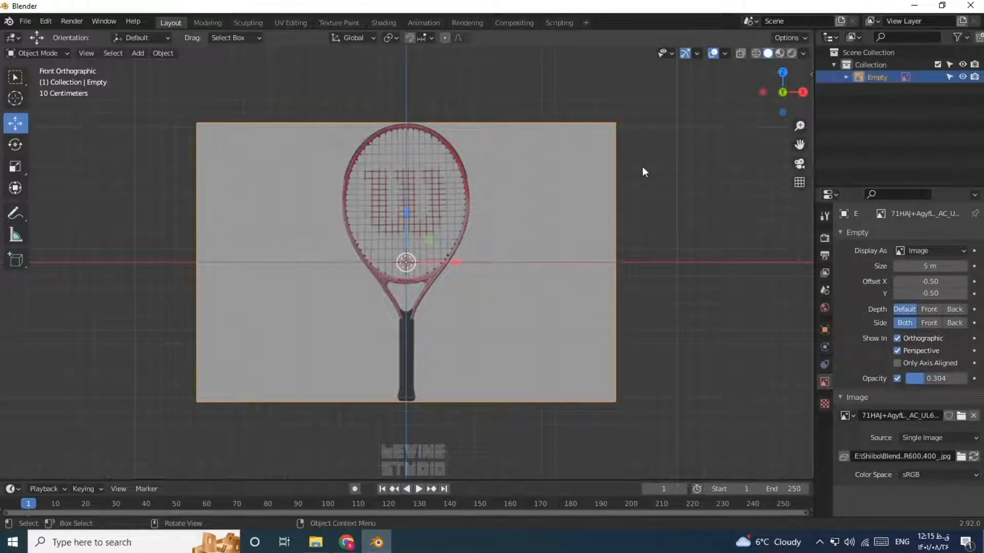
# Move the reference image back along the Y axis by about 0.38 m and make it unselectable.
pyautogui.moveTo(592, 216); pyautogui.dragTo(404, 282, button='middle')
pyautogui.press('g')
pyautogui.press('y')
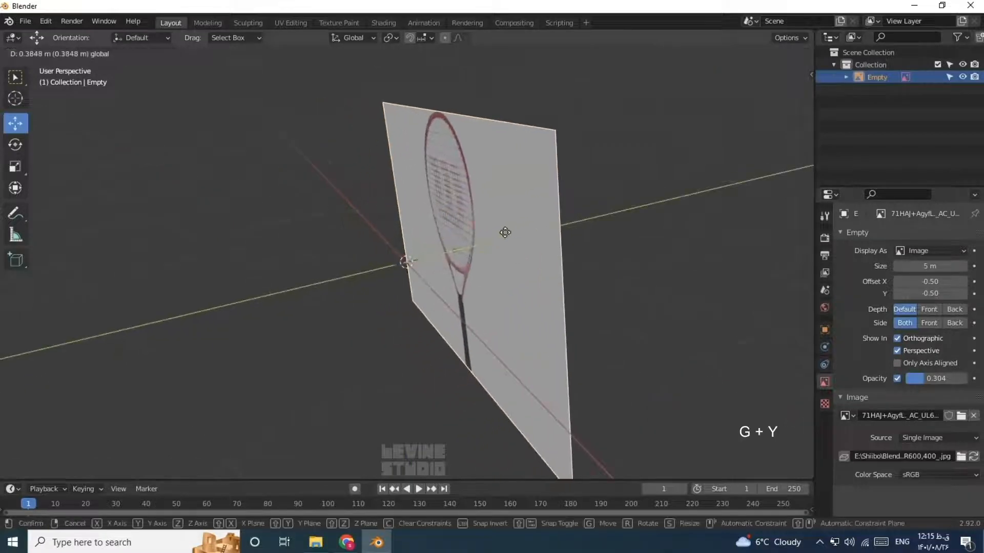
pyautogui.click(502, 230)
pyautogui.press('KP_1')
pyautogui.click(949, 77)
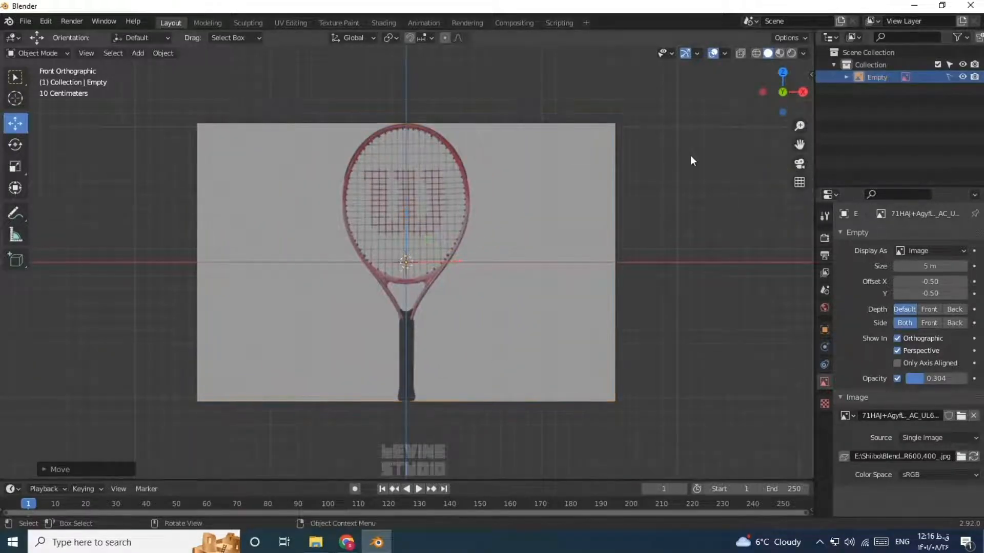
# Add a mesh circle at the origin and scale it down to roughly the width of the racket head.
pyautogui.scroll(4, 502, 139)
pyautogui.hotkey('shift', 'a')
pyautogui.moveTo(450, 45)
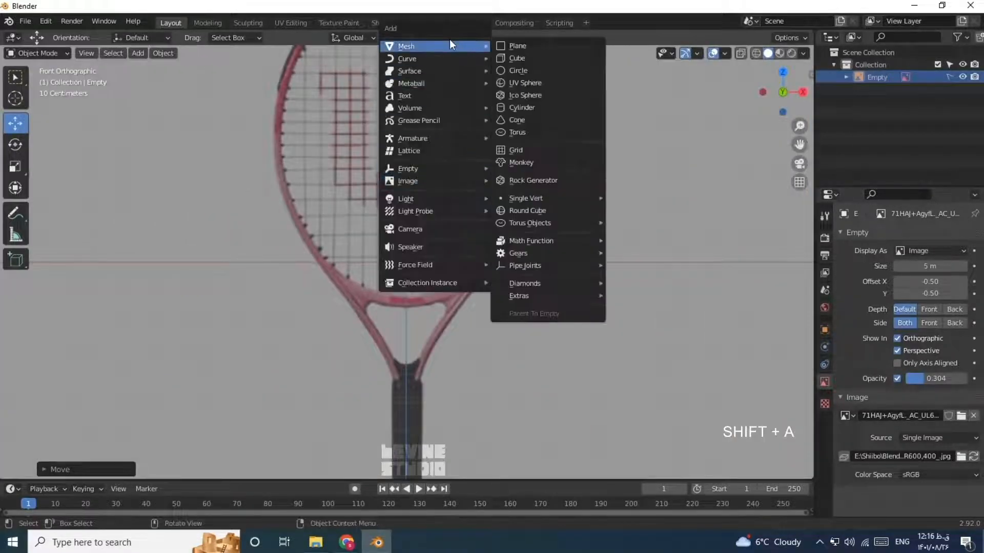
pyautogui.click(510, 71)
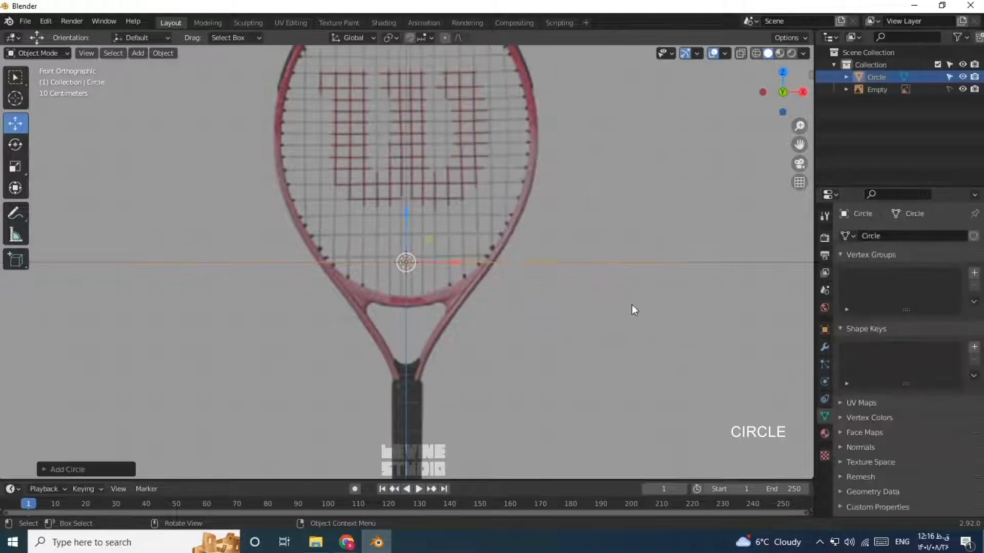
pyautogui.press('s')
pyautogui.click(505, 304)
# Rotate the circle 90° about the X axis so it faces the front view.
pyautogui.write('r')
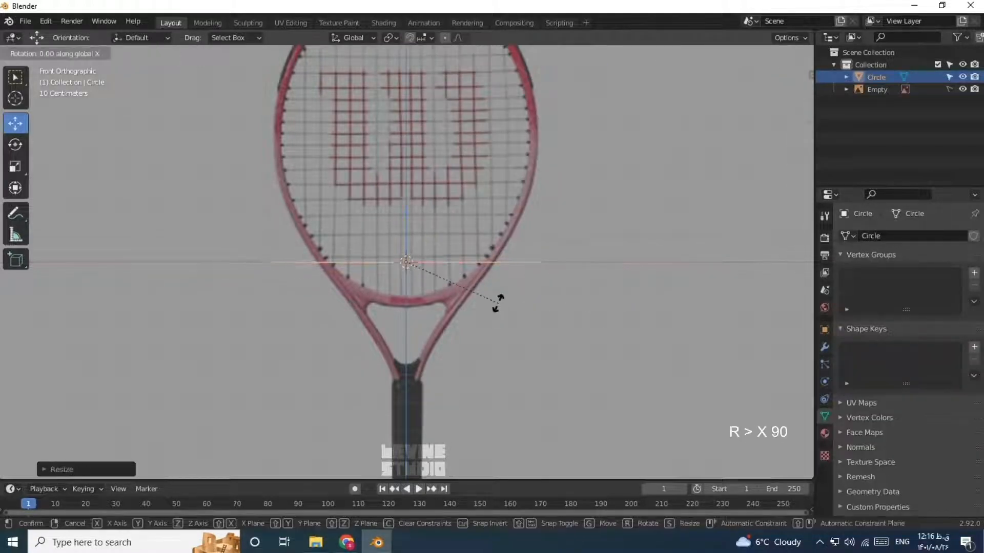
pyautogui.write('x90')
pyautogui.press('Return')
# Move the circle up along Z onto the racket head and scale it slightly, to about 0.97, to match the head's width.
pyautogui.keyDown('shift'); pyautogui.moveTo(505, 237); pyautogui.dragTo(509, 355, button='middle'); pyautogui.keyUp('shift')
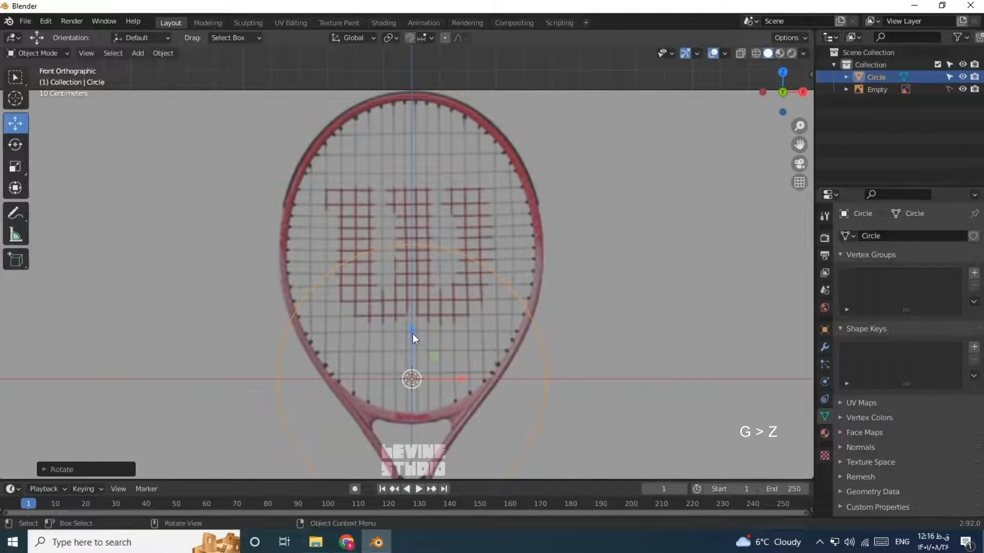
pyautogui.moveTo(412, 333); pyautogui.dragTo(409, 206)
pyautogui.click(410, 211)
pyautogui.press('s')
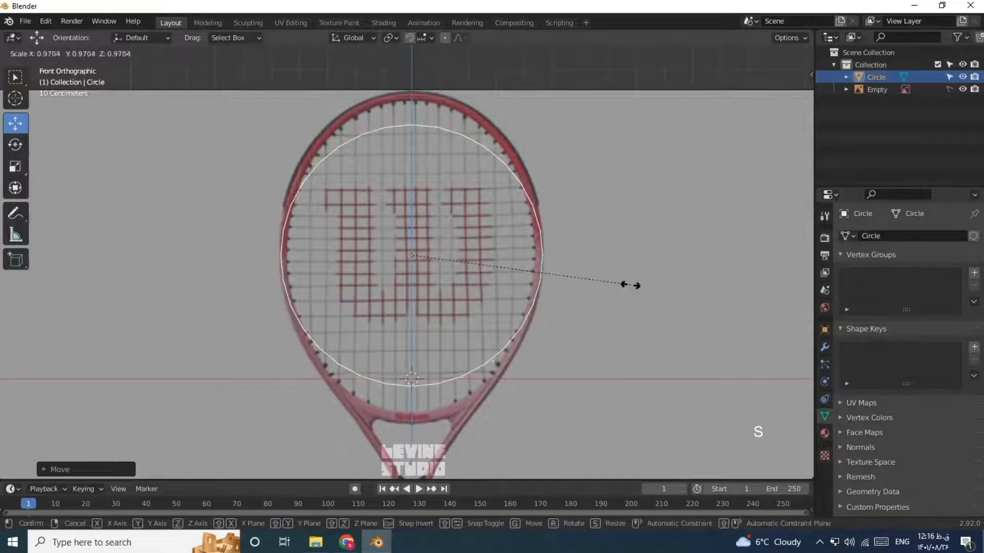
pyautogui.click(594, 311)
# Stretch the circle along Z and move it down about 0.046 m to align with the lower edge of the racket head.
pyautogui.press('s')
pyautogui.press('z')
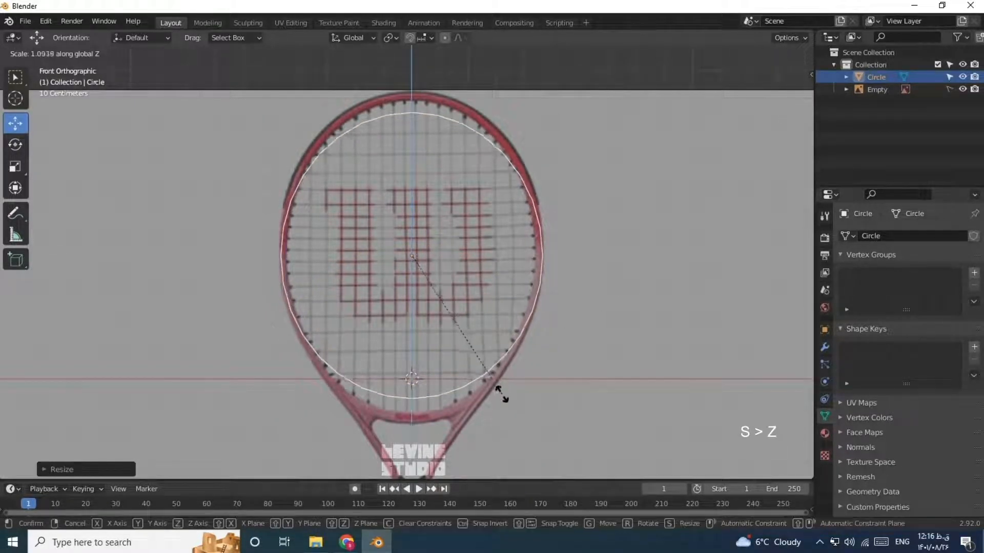
pyautogui.click(501, 397)
pyautogui.press('g')
pyautogui.press('z')
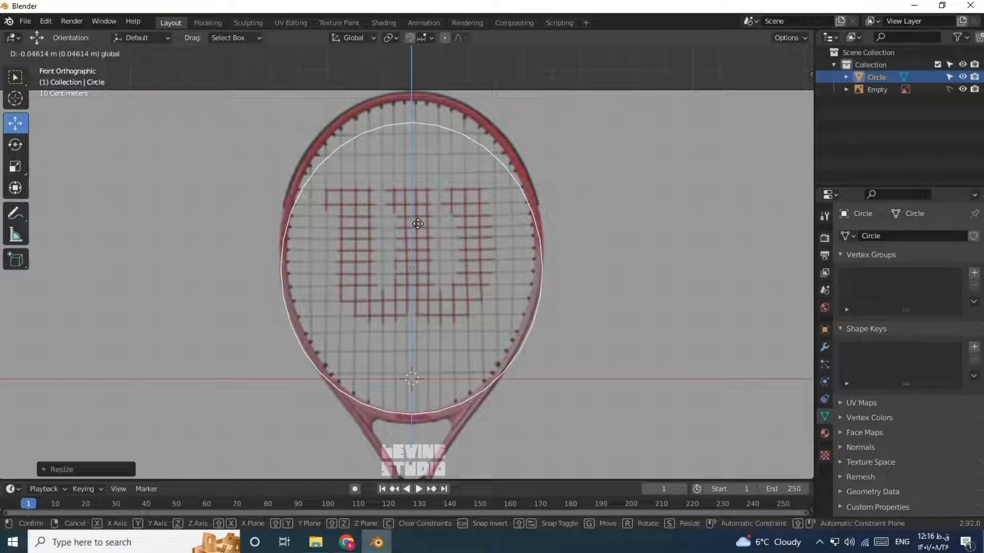
pyautogui.click(418, 224)
# In Edit Mode and side view, extrude the whole circle along the Y axis into a band.
pyautogui.keyDown('shift'); pyautogui.moveTo(568, 282); pyautogui.dragTo(555, 226, button='middle'); pyautogui.keyUp('shift')
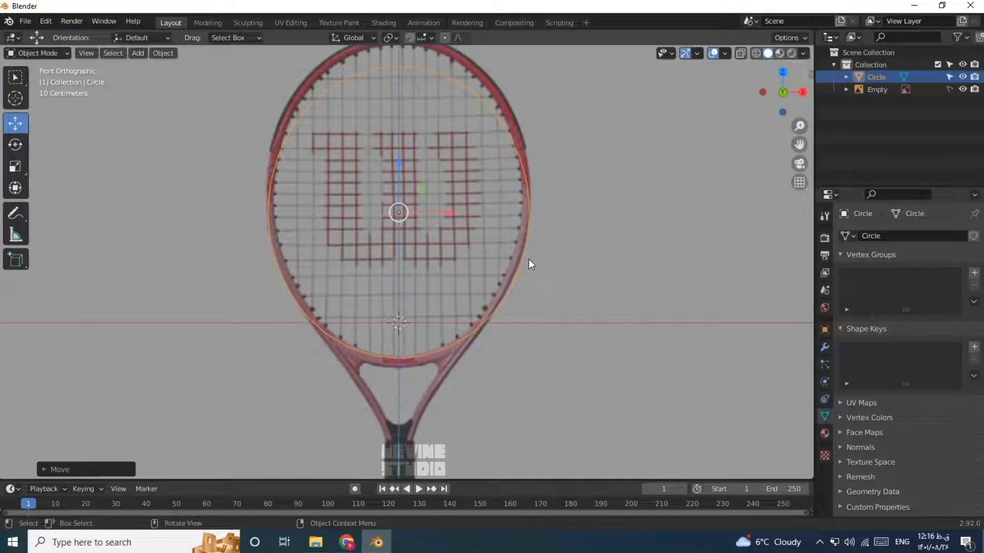
pyautogui.press('3')
pyautogui.press('Tab')
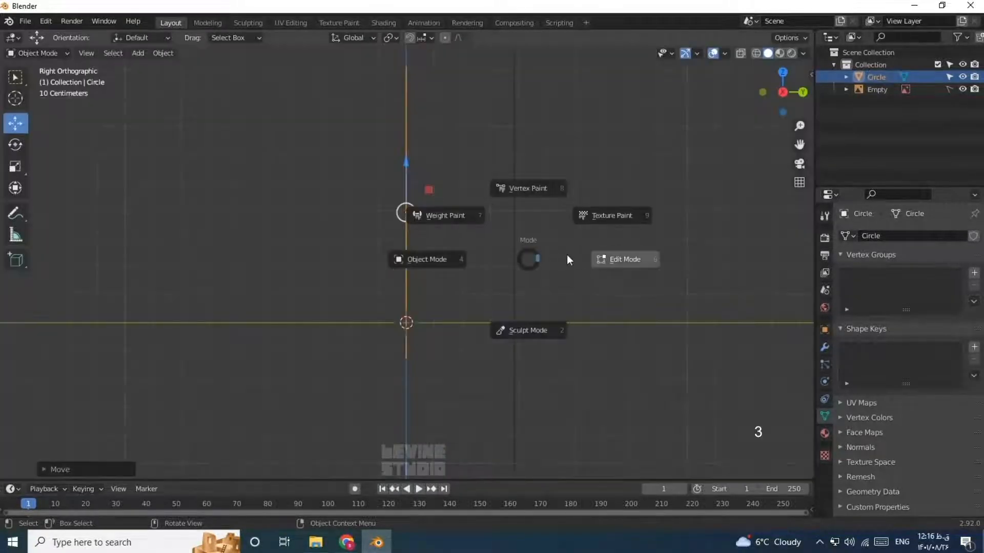
pyautogui.click(566, 255)
pyautogui.press('e')
pyautogui.click(408, 244)
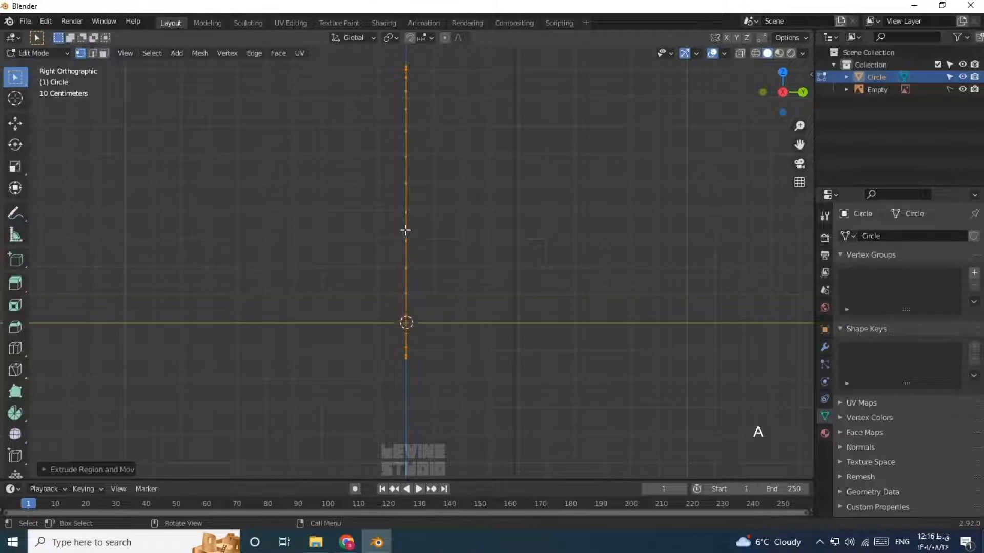
pyautogui.click(15, 123)
pyautogui.press('e')
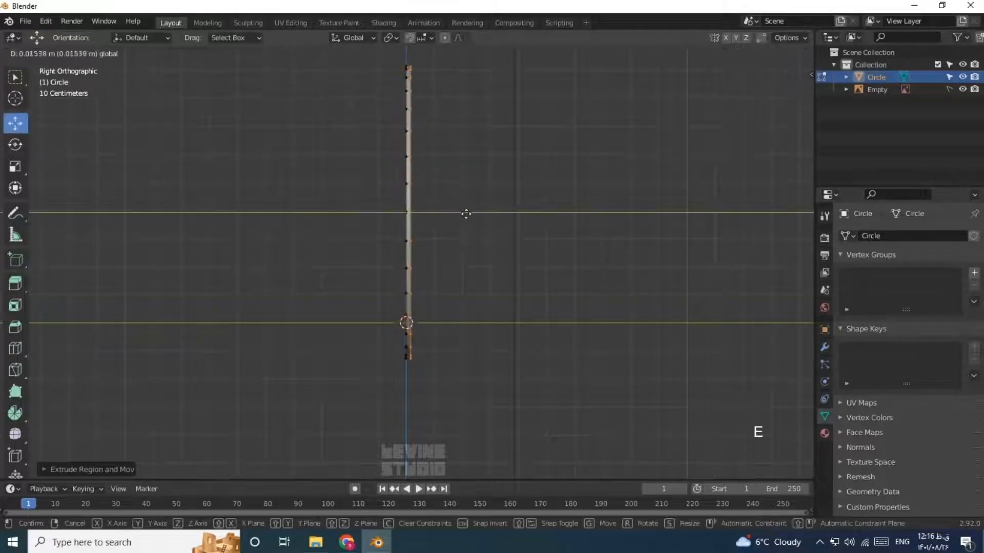
pyautogui.press('y')
pyautogui.click(483, 212)
pyautogui.moveTo(440, 298); pyautogui.dragTo(413, 390, button='middle')
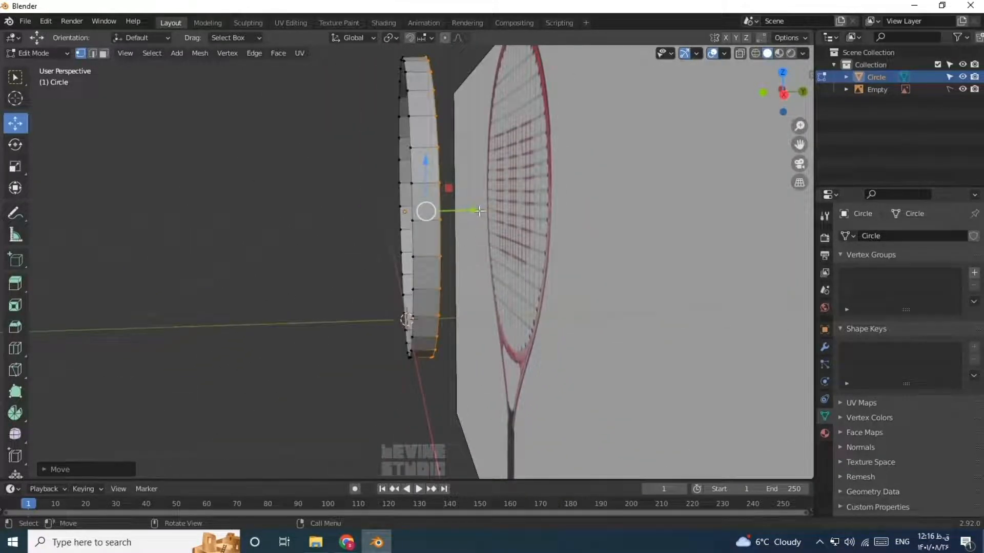
# In Object Mode, add a Solidify modifier with 0.11 m thickness to the circle and apply it.
pyautogui.press('KP_1')
pyautogui.hotkey('ctrl', 'Tab')
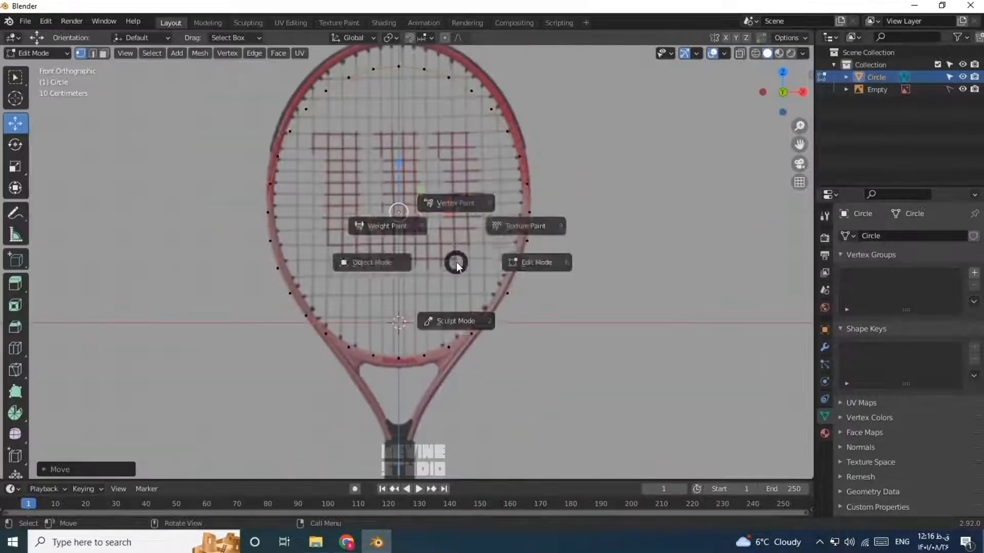
pyautogui.click(392, 263)
pyautogui.click(825, 347)
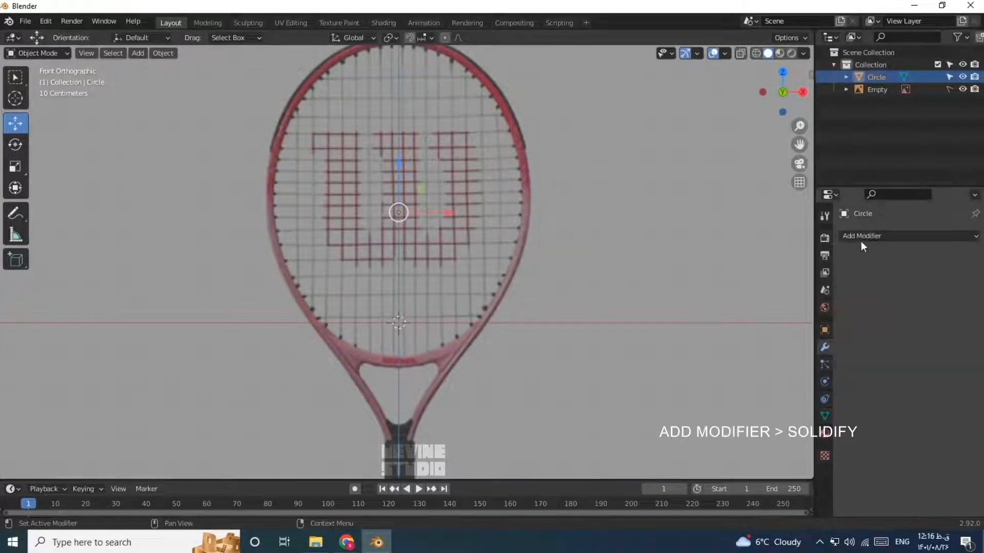
pyautogui.click(860, 236)
pyautogui.click(732, 447)
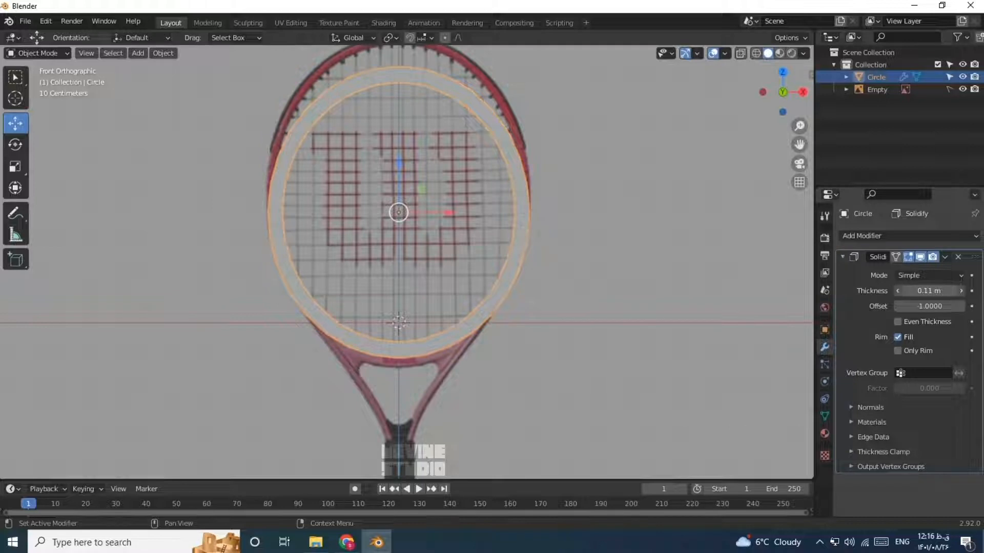
pyautogui.click(944, 257)
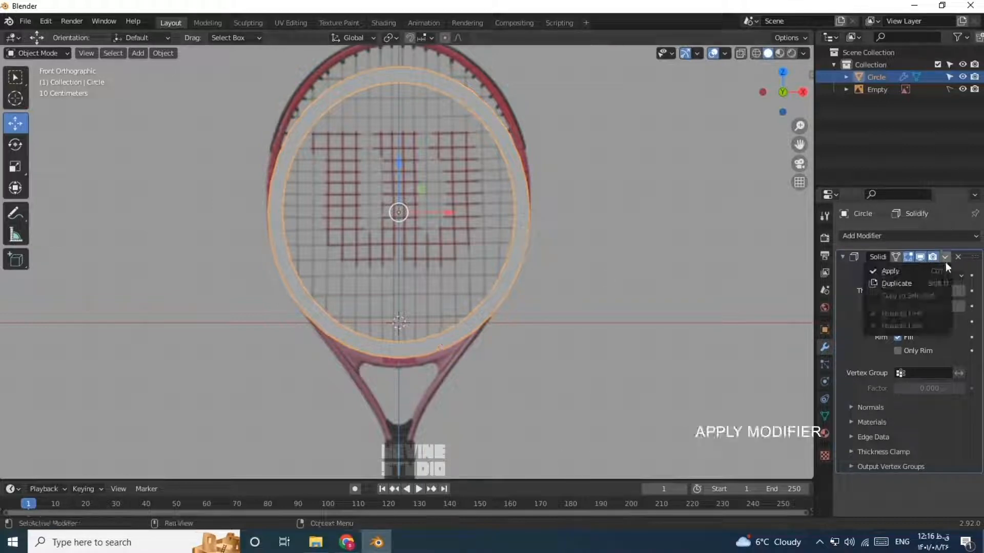
pyautogui.click(897, 271)
# In Edit Mode with X-ray on, delete the vertices of the ring's left half.
pyautogui.press('Tab')
pyautogui.click(564, 268)
pyautogui.moveTo(564, 268); pyautogui.dragTo(518, 314, button='middle')
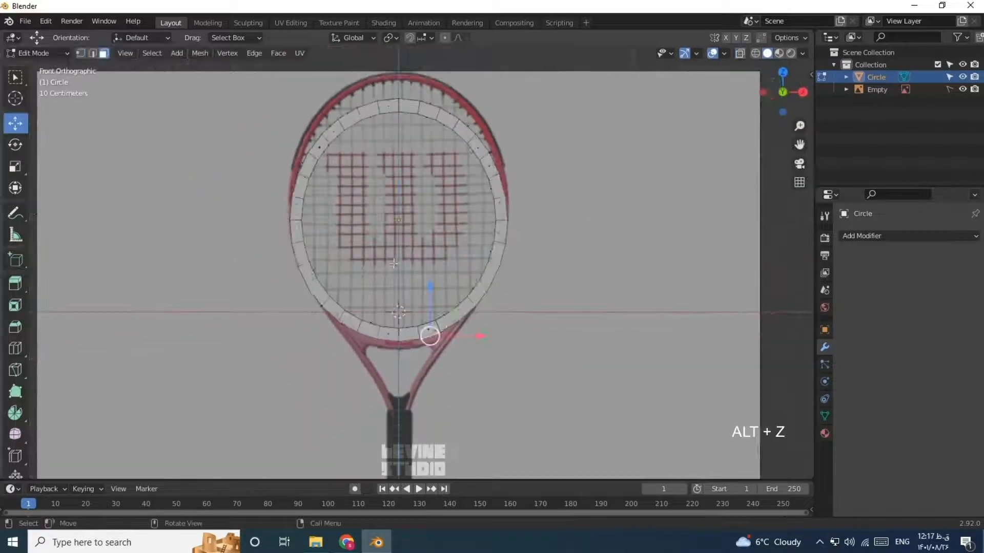
pyautogui.click(82, 53)
pyautogui.moveTo(291, 81); pyautogui.dragTo(398, 298)
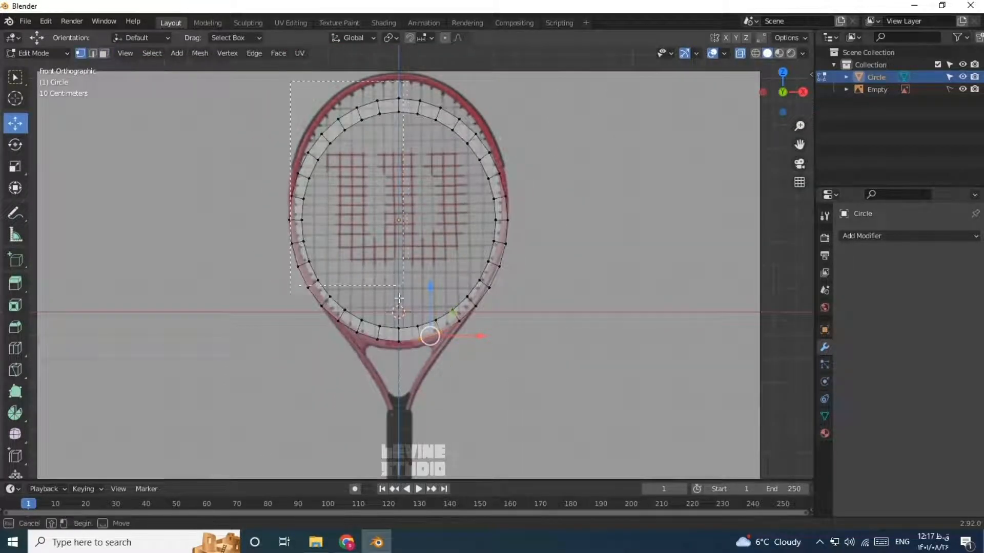
pyautogui.moveTo(389, 348); pyautogui.dragTo(390, 348)
pyautogui.press('x')
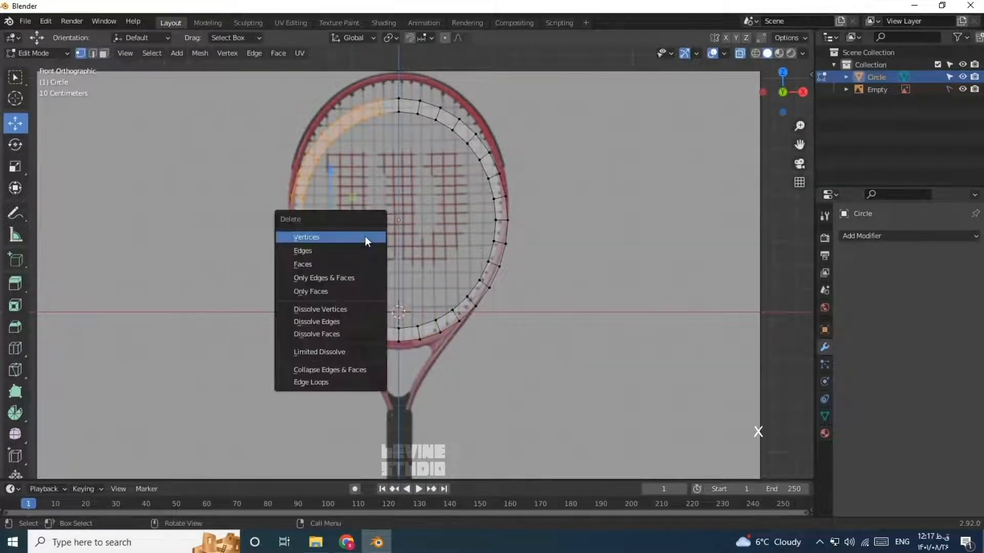
pyautogui.click(364, 235)
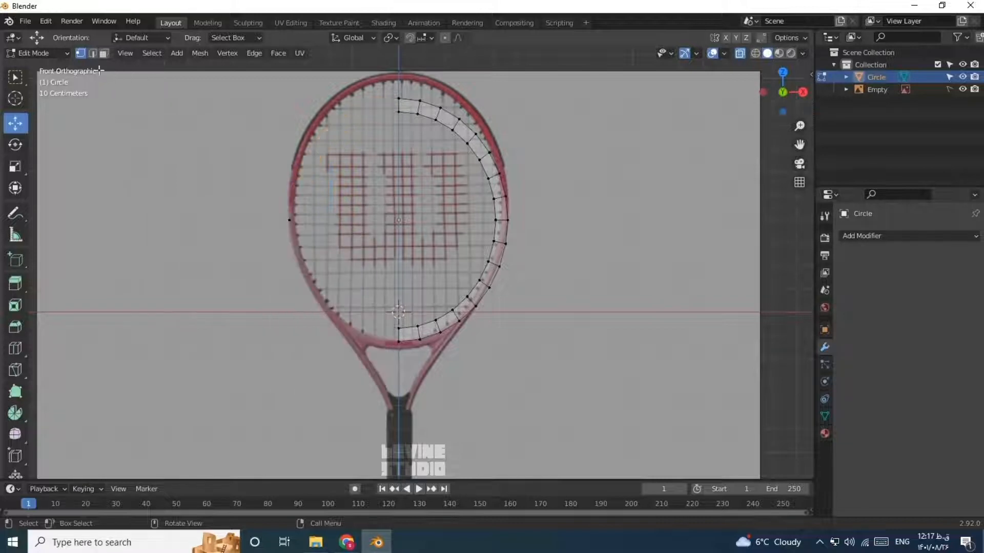
# In Object Mode, add a Mirror modifier on the X axis to the half ring.
pyautogui.click(870, 234)
pyautogui.hotkey('ctrl', 'Tab')
pyautogui.click(524, 298)
pyautogui.click(861, 236)
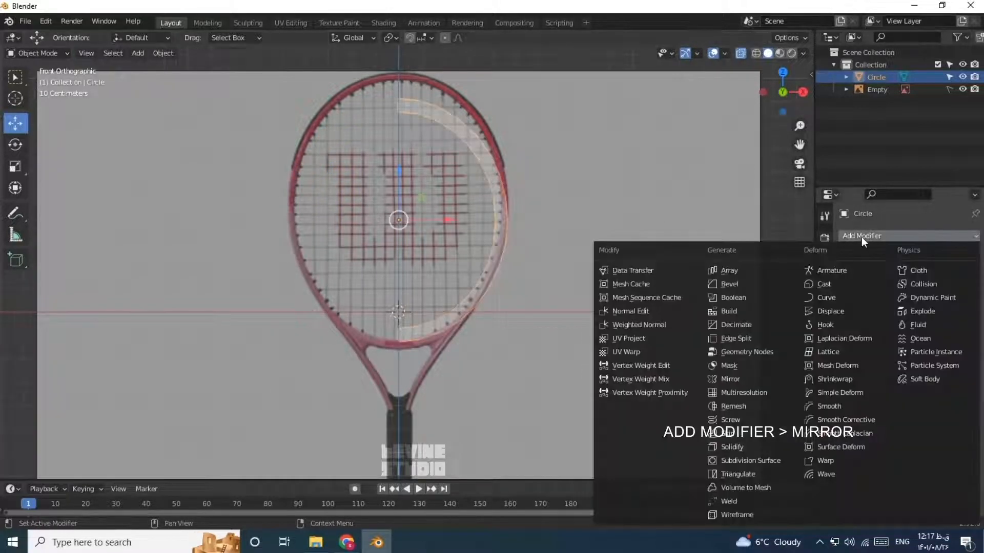
pyautogui.click(741, 382)
# In Edit Mode and front view, extrude the two outer faces at the ring's lower right outward toward the racket throat.
pyautogui.press('Tab')
pyautogui.moveTo(666, 369); pyautogui.dragTo(564, 339, button='middle')
pyautogui.press('KP_1')
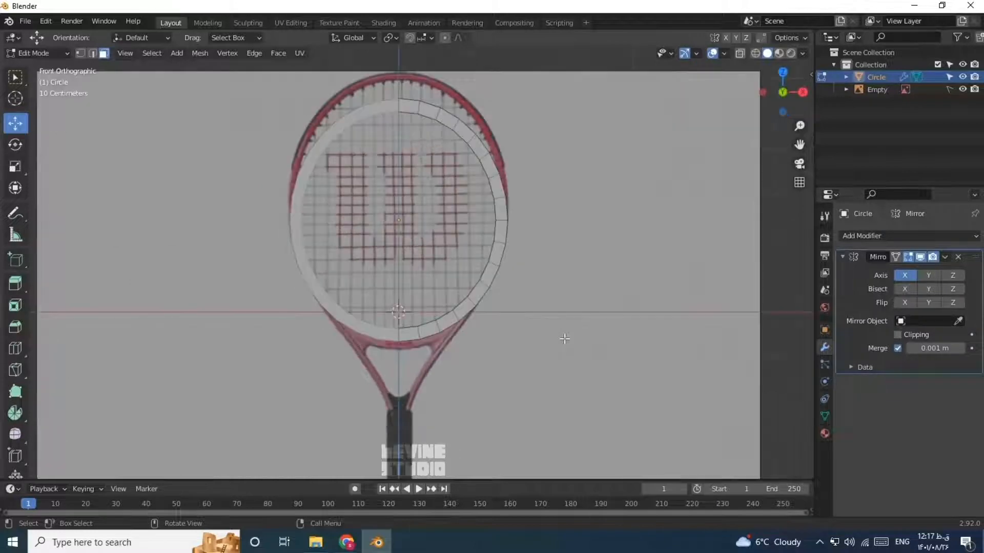
pyautogui.moveTo(435, 337); pyautogui.dragTo(418, 304, button='middle')
pyautogui.press('KP_1')
pyautogui.scroll(5, 478, 253)
pyautogui.scroll(3, 478, 253)
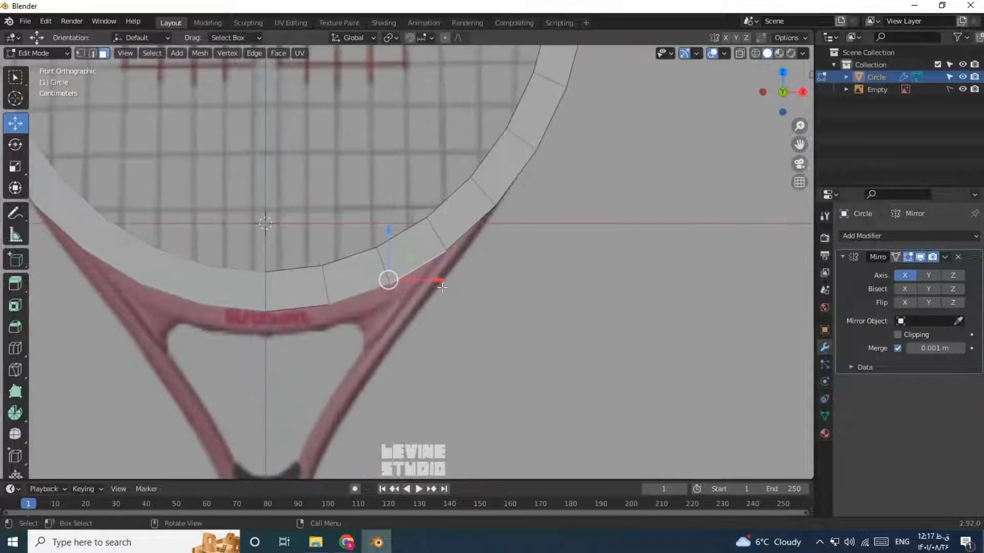
pyautogui.press('e')
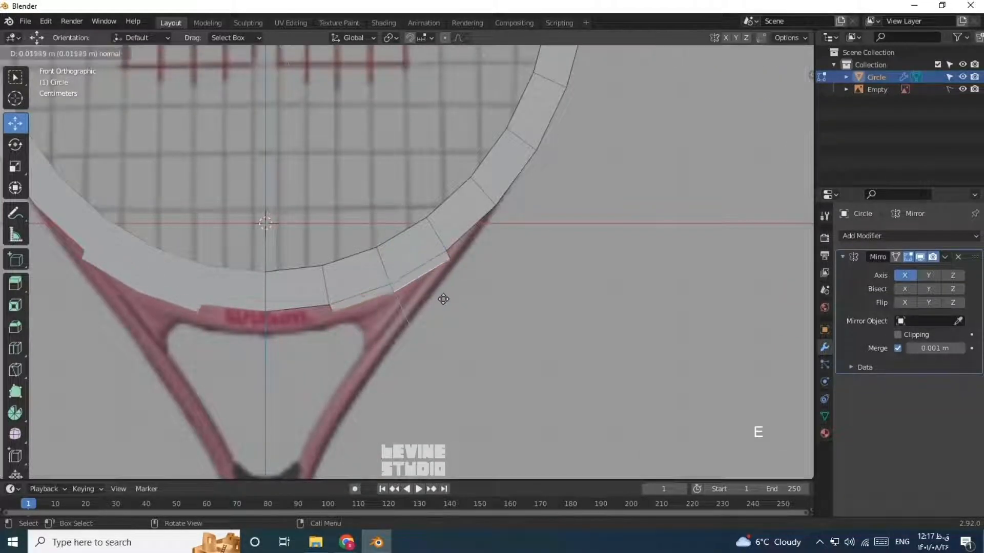
pyautogui.click(450, 297)
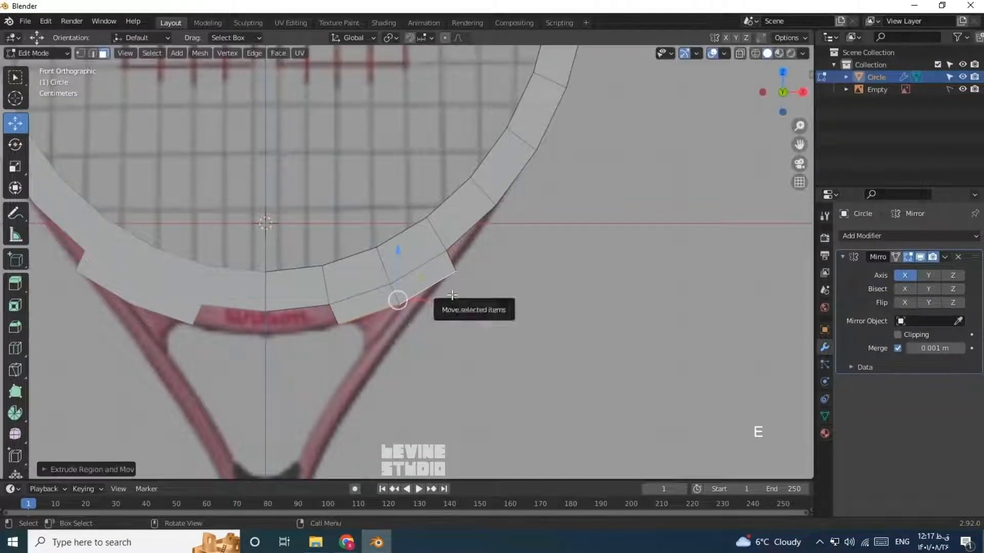
# With X-ray on and vertex selection, move the extruded block's upper outer corner onto the outer edge of the reference throat.
pyautogui.hotkey('alt', 'z')
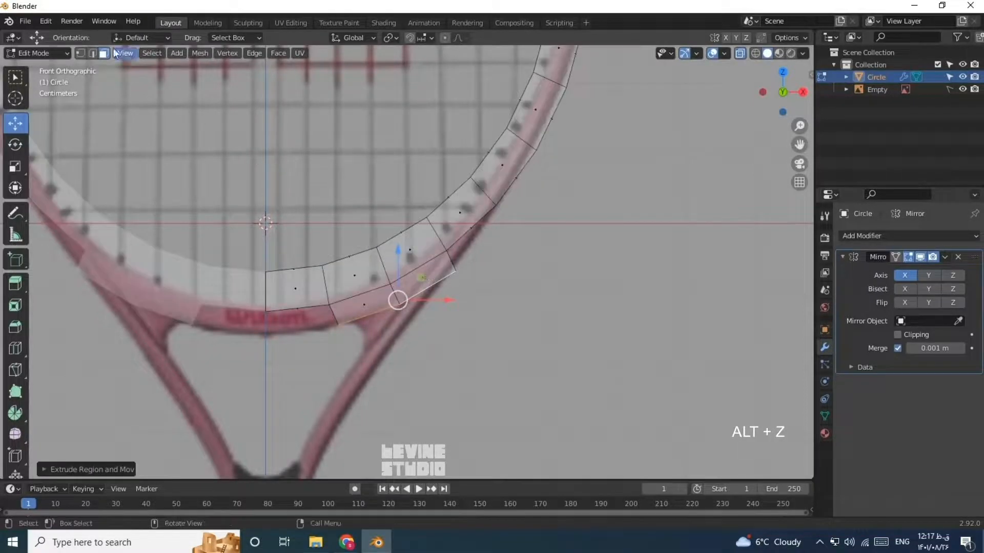
pyautogui.click(84, 53)
pyautogui.scroll(3, 452, 313)
pyautogui.click(493, 276)
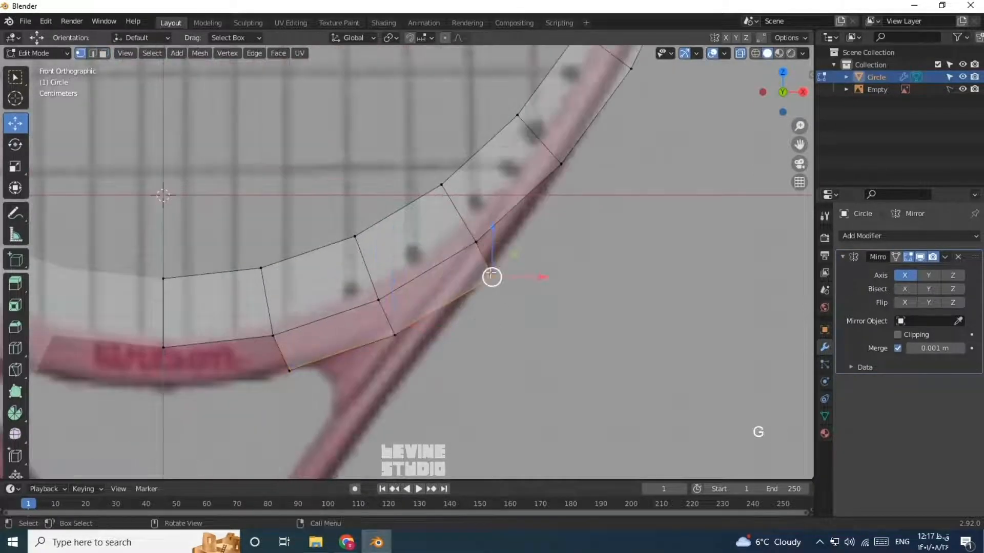
pyautogui.press('g')
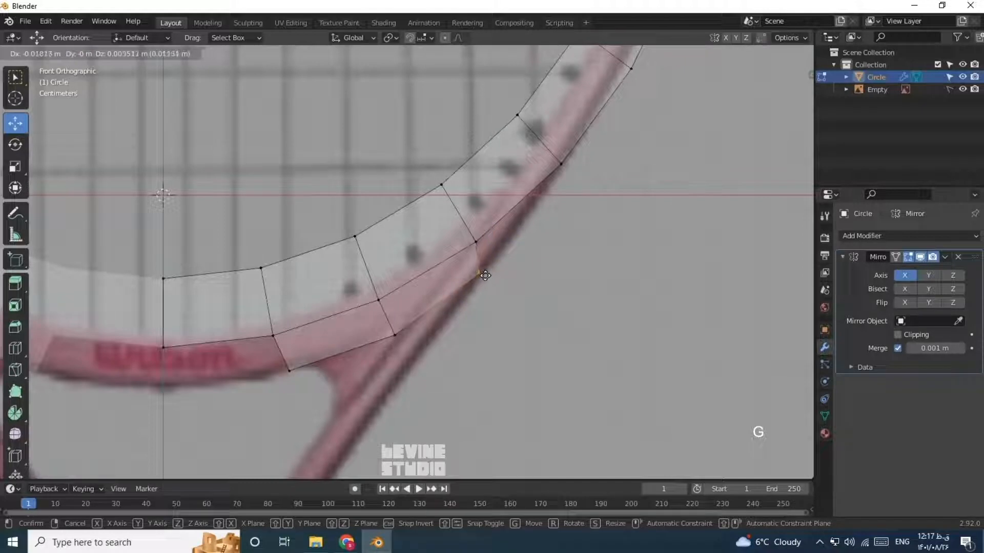
pyautogui.click(478, 288)
# Move the extruded block's middle and lower outer vertices down onto the outer edge of the reference throat arm.
pyautogui.click(394, 335)
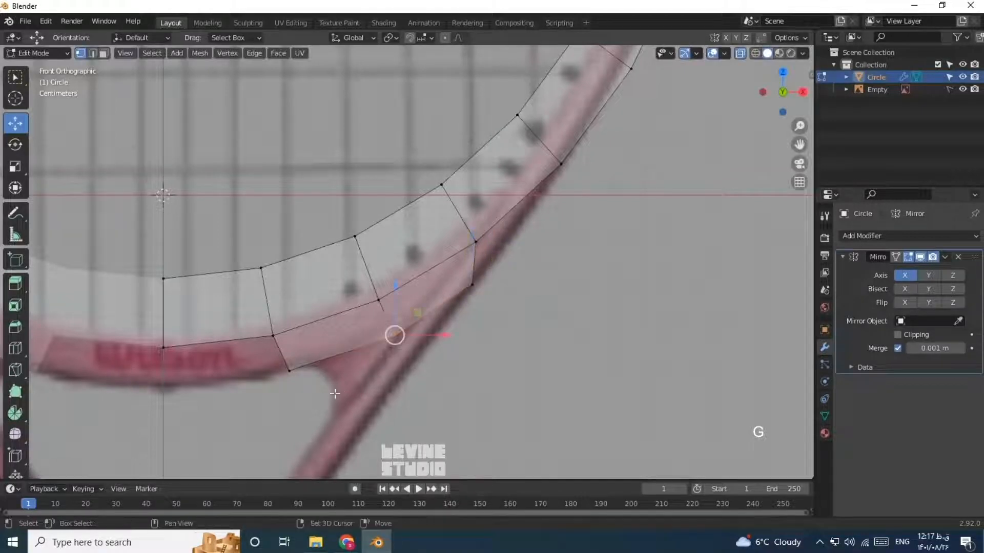
pyautogui.keyDown('shift'); pyautogui.click(302, 370); pyautogui.keyUp('shift')
pyautogui.press('g')
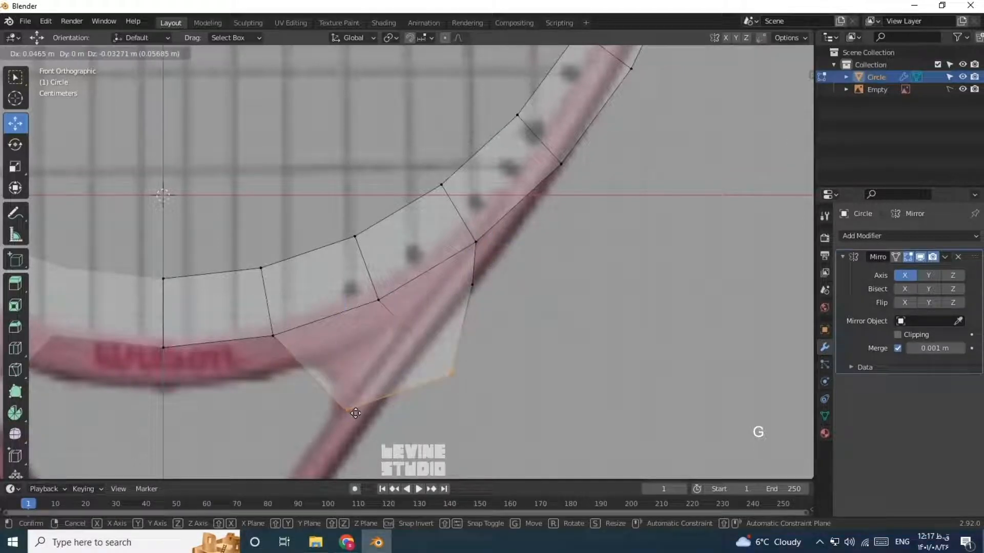
pyautogui.click(356, 413)
pyautogui.click(450, 374)
pyautogui.press('g')
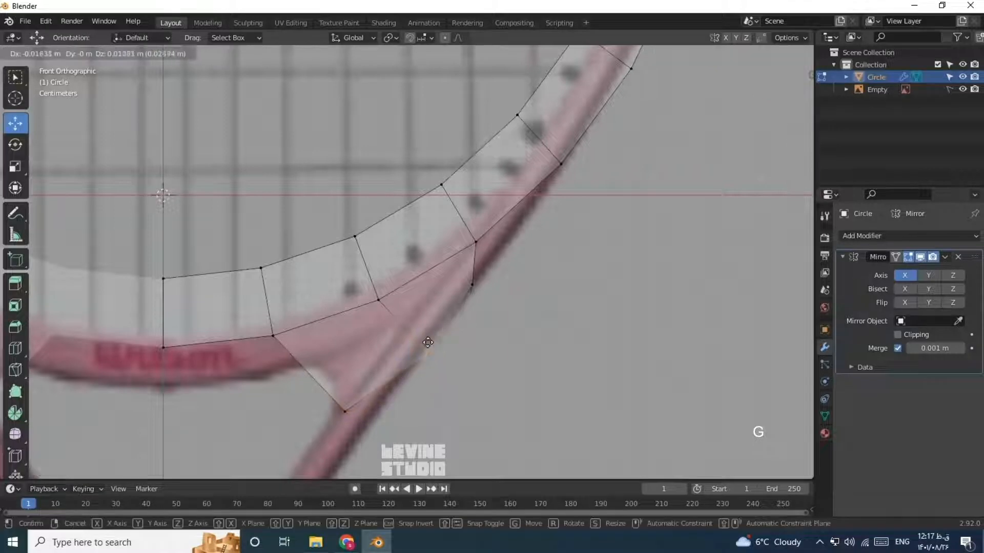
pyautogui.click(409, 348)
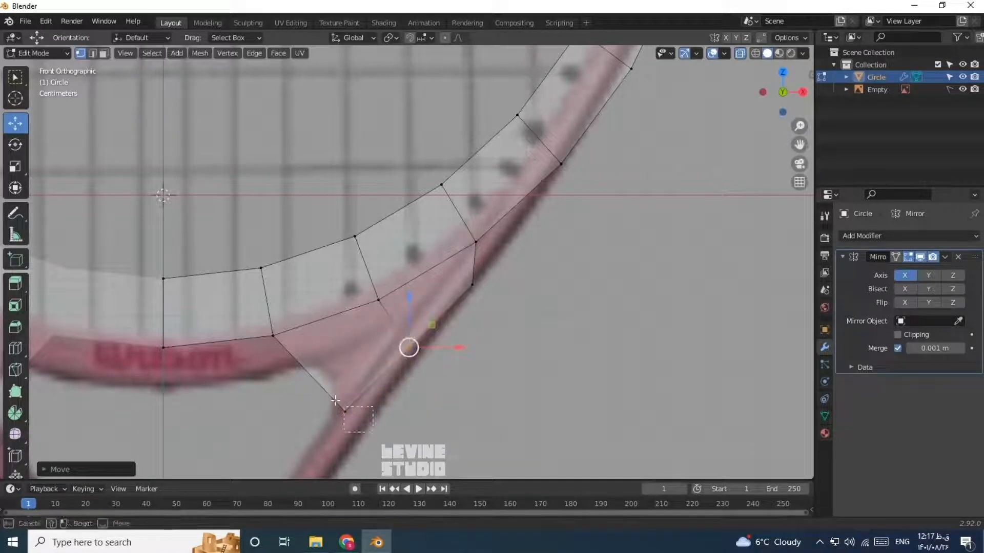
pyautogui.moveTo(336, 400); pyautogui.dragTo(319, 385)
pyautogui.press('g')
pyautogui.click(361, 397)
# Move the whole mesh down along the Z axis by about 0.026 m to fit the reference.
pyautogui.scroll(-7, 360, 394)
pyautogui.press('a')
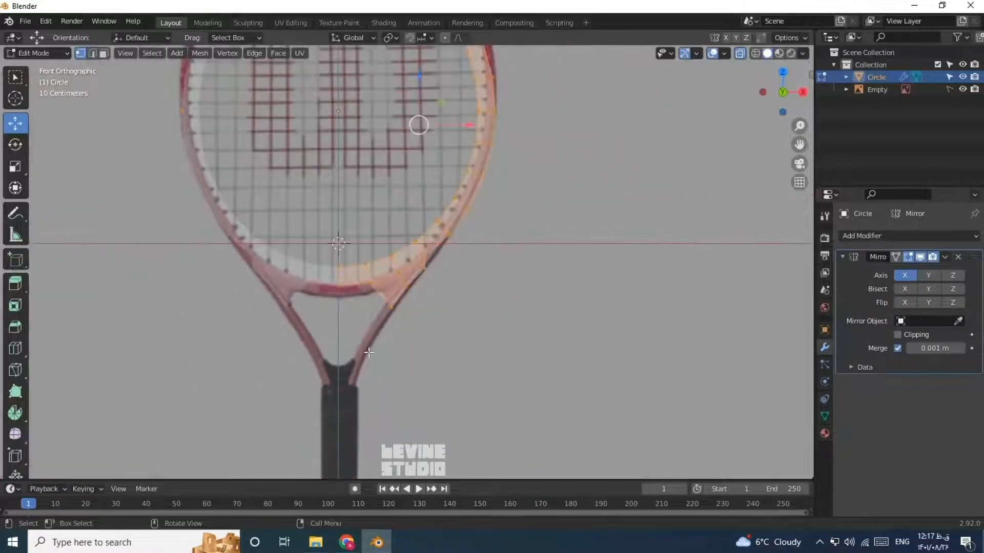
pyautogui.press('g')
pyautogui.press('z')
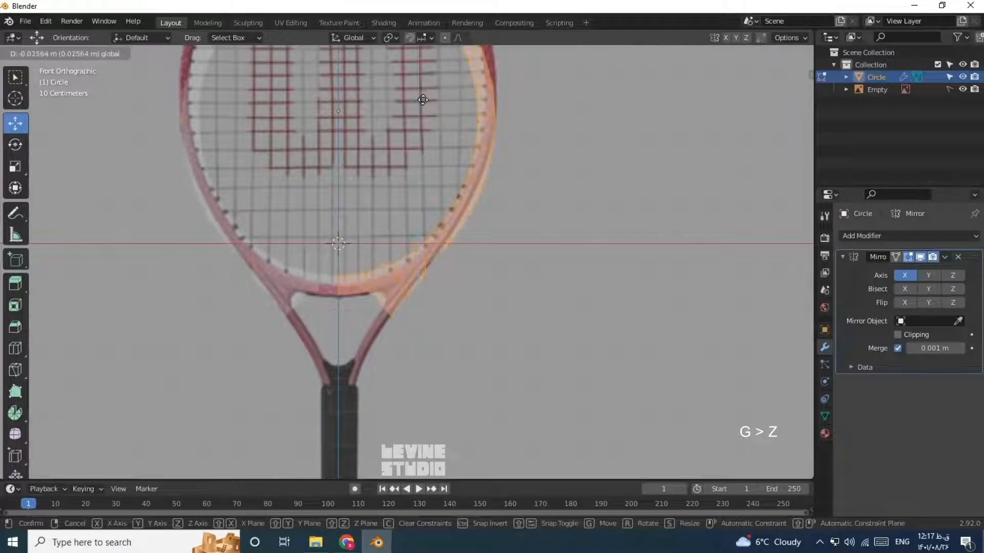
pyautogui.click(423, 101)
# Realign the throat block's lowest and upper outer vertices with the outer edge of the reference arm.
pyautogui.scroll(3, 436, 265)
pyautogui.scroll(3, 449, 341)
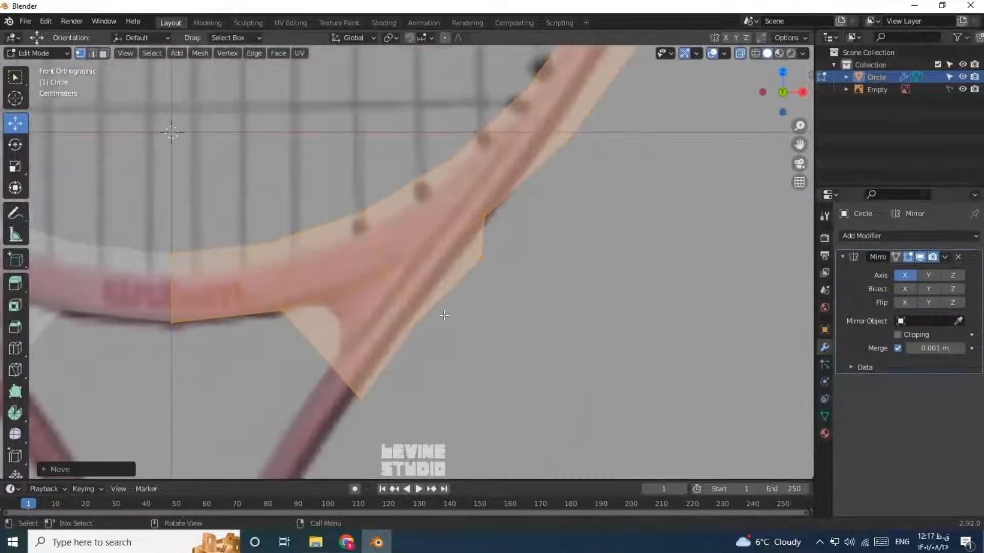
pyautogui.click(363, 401)
pyautogui.press('g')
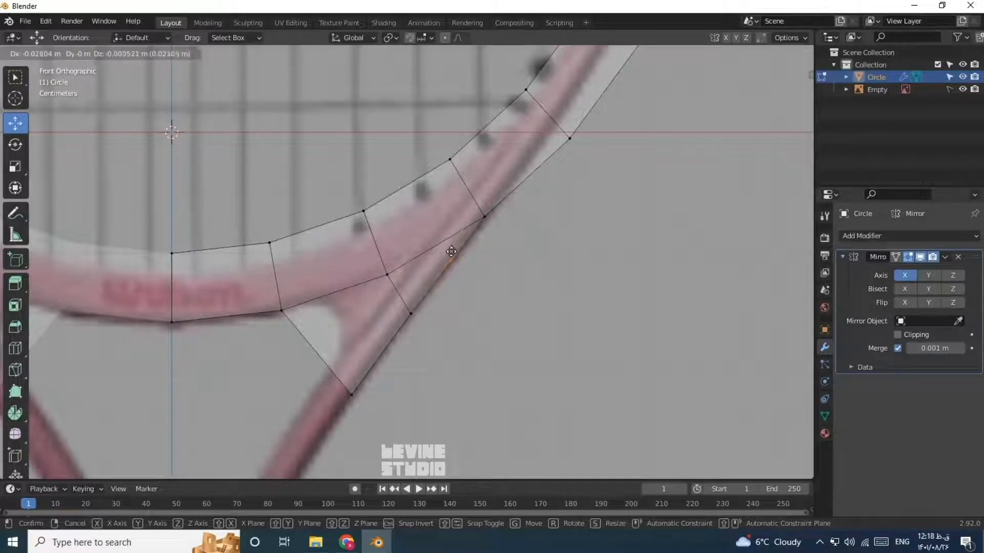
pyautogui.click(451, 252)
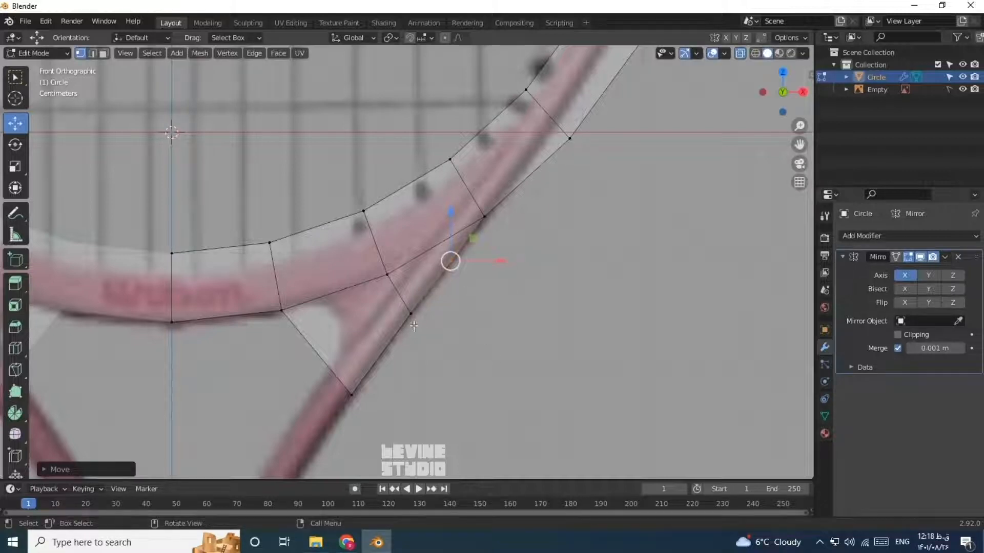
# Add one centred loop cut lengthwise through the extruded throat block.
pyautogui.scroll(-1, 360, 352)
pyautogui.keyDown('shift'); pyautogui.moveTo(360, 351); pyautogui.dragTo(431, 348, button='middle'); pyautogui.keyUp('shift')
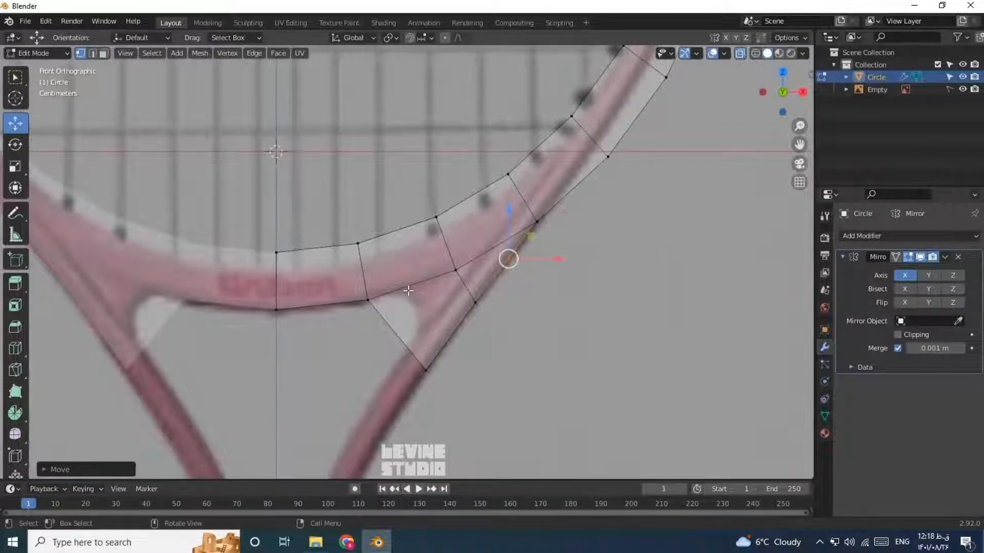
pyautogui.hotkey('ctrl', 'r')
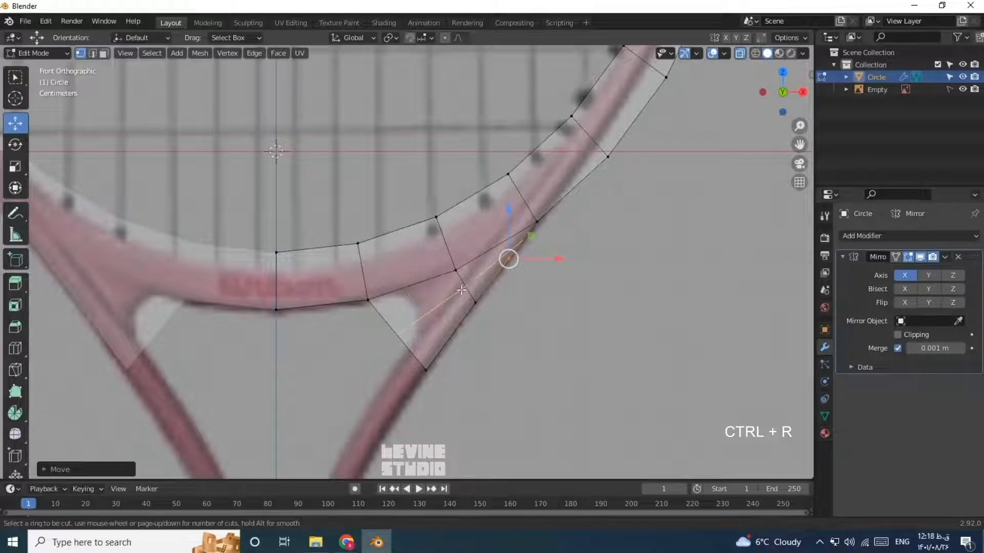
pyautogui.click(471, 280)
pyautogui.click(471, 279)
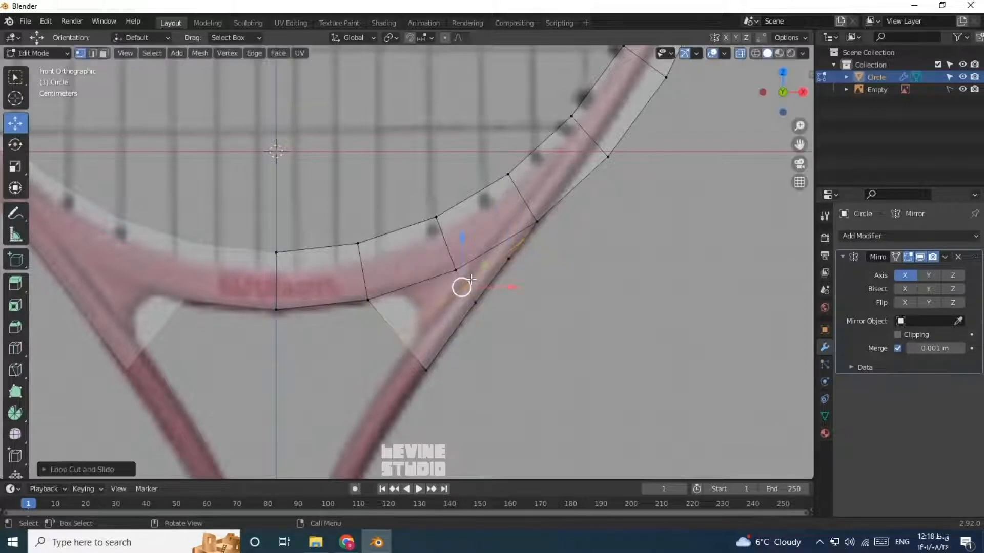
# Nudge the loop cut's outer end vertex and pull its inner end vertex onto the throat's inner curve.
pyautogui.click(536, 247)
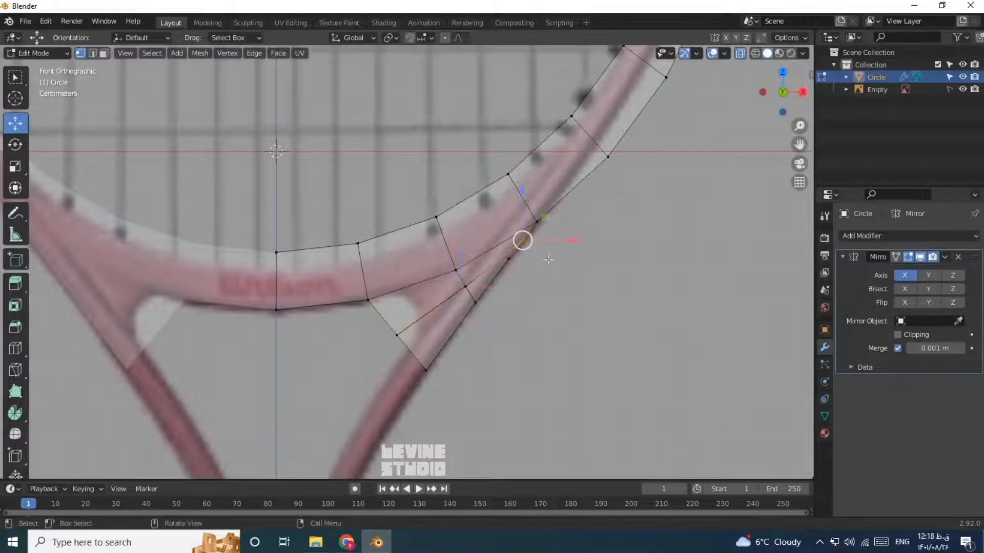
pyautogui.press('g')
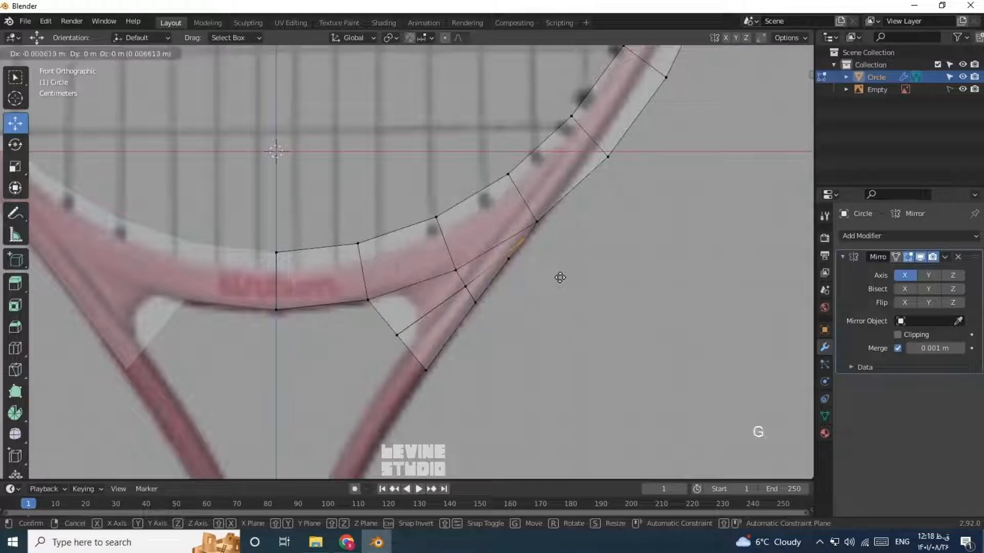
pyautogui.click(560, 278)
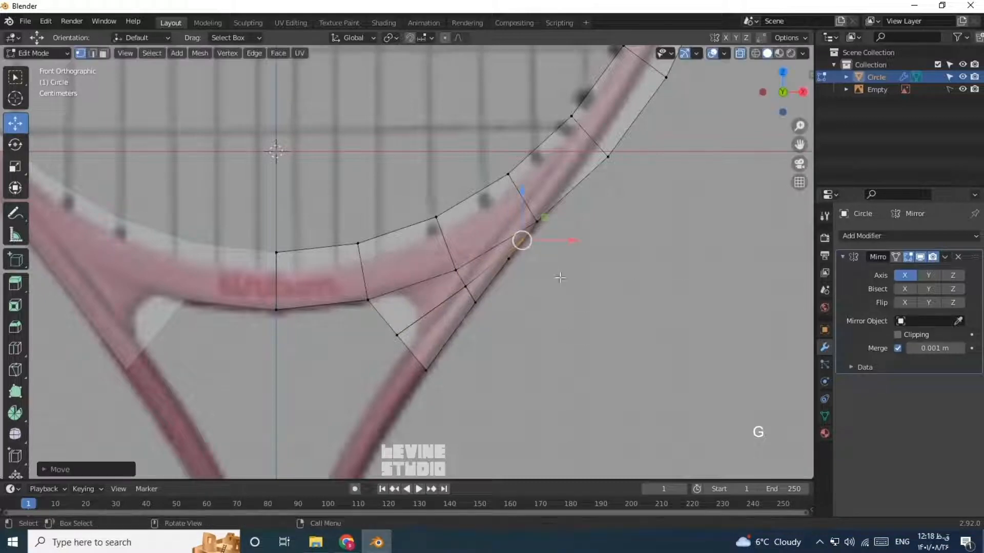
pyautogui.click(398, 334)
pyautogui.press('g')
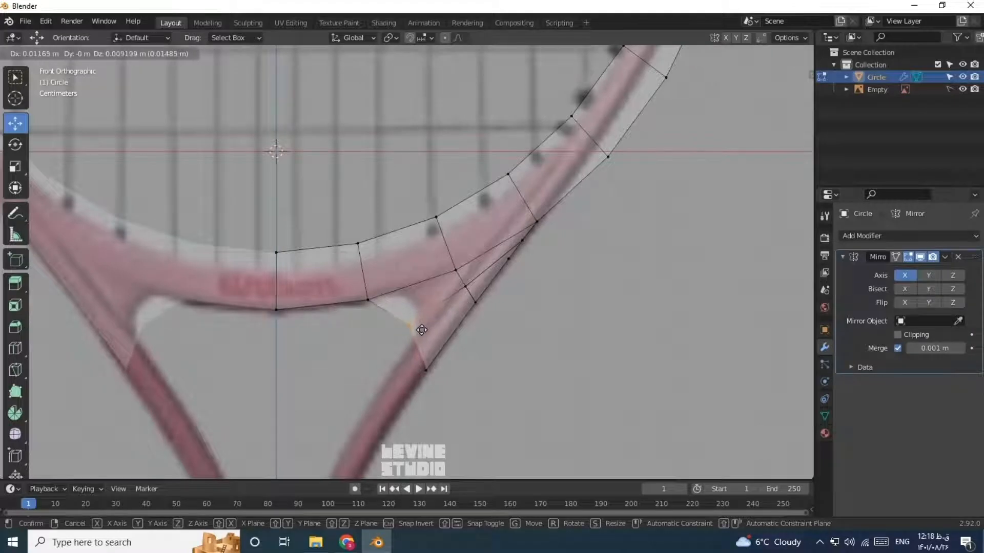
pyautogui.moveTo(422, 330); pyautogui.dragTo(419, 329)
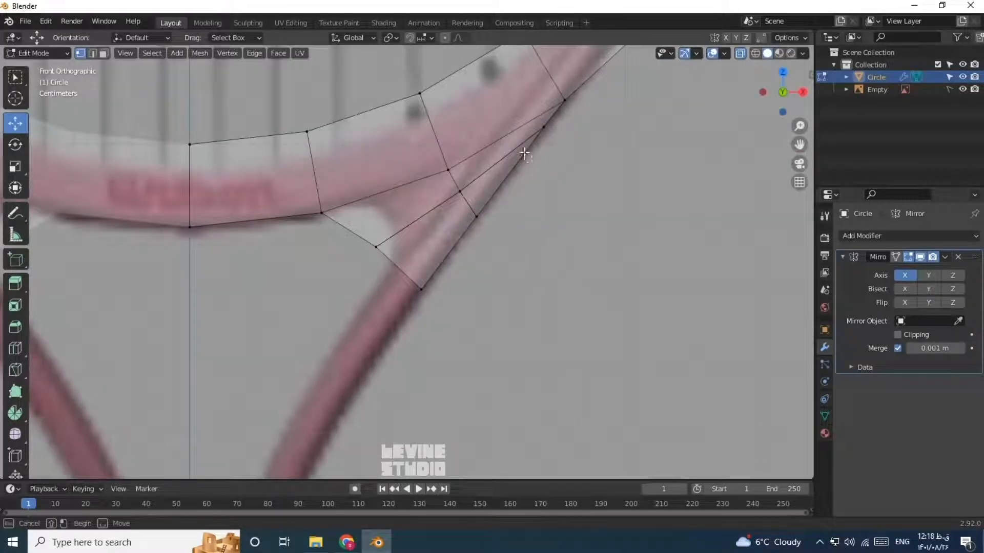
# Fine-tune the throat block's outer edge vertex and inner corner vertex to follow the reference outline.
pyautogui.click(527, 155)
pyautogui.moveTo(535, 162); pyautogui.dragTo(527, 172)
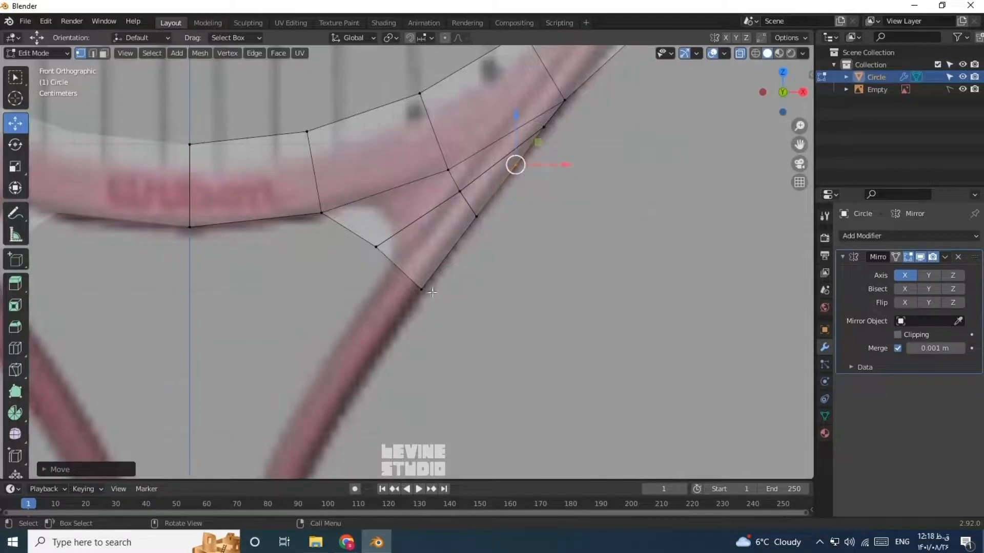
pyautogui.click(376, 247)
pyautogui.moveTo(376, 247); pyautogui.dragTo(398, 249)
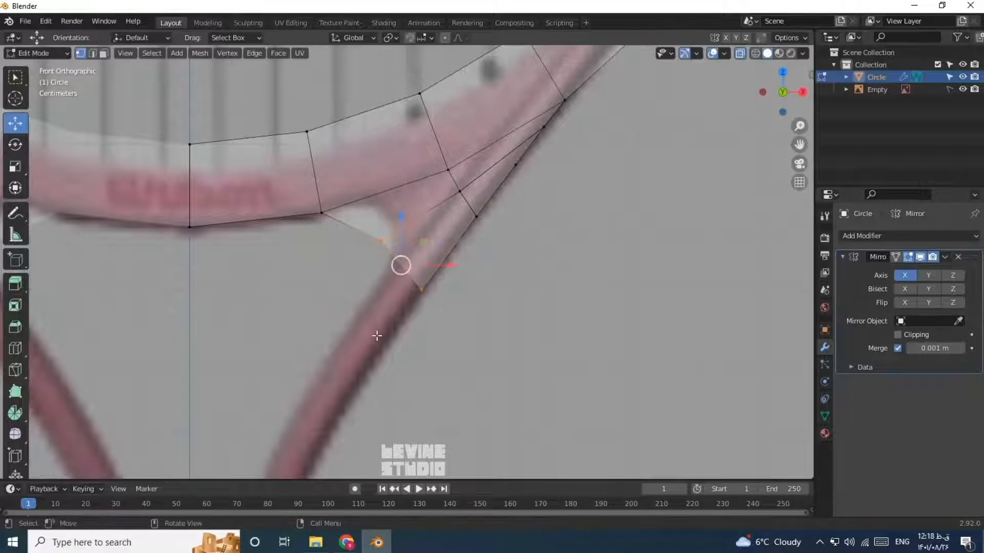
pyautogui.scroll(-3, 405, 261)
pyautogui.scroll(3, 411, 265)
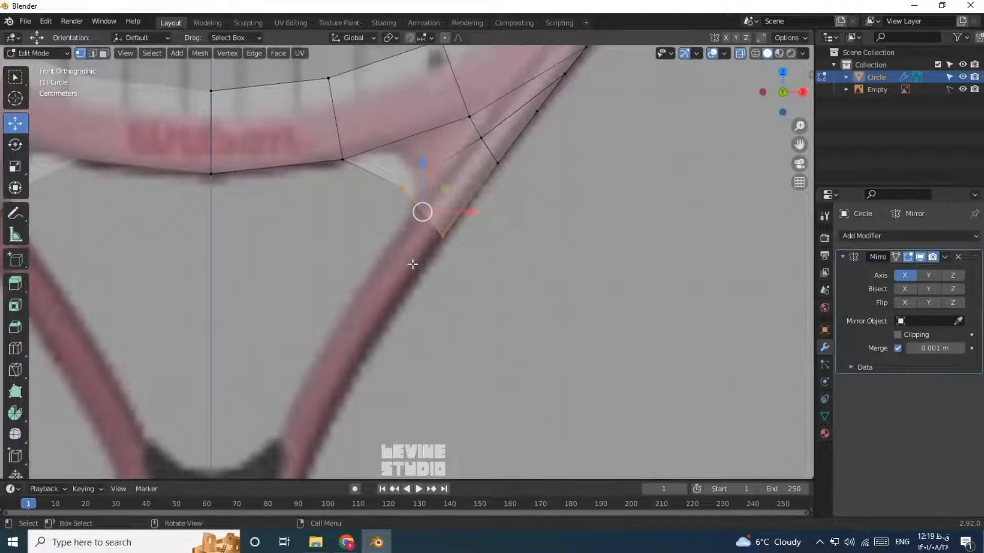
pyautogui.click(403, 189)
pyautogui.moveTo(404, 189); pyautogui.dragTo(414, 198)
# Extrude the throat block's lower end down the reference arm, then move and rotate the new end to match its direction.
pyautogui.keyDown('shift'); pyautogui.click(444, 239); pyautogui.keyUp('shift')
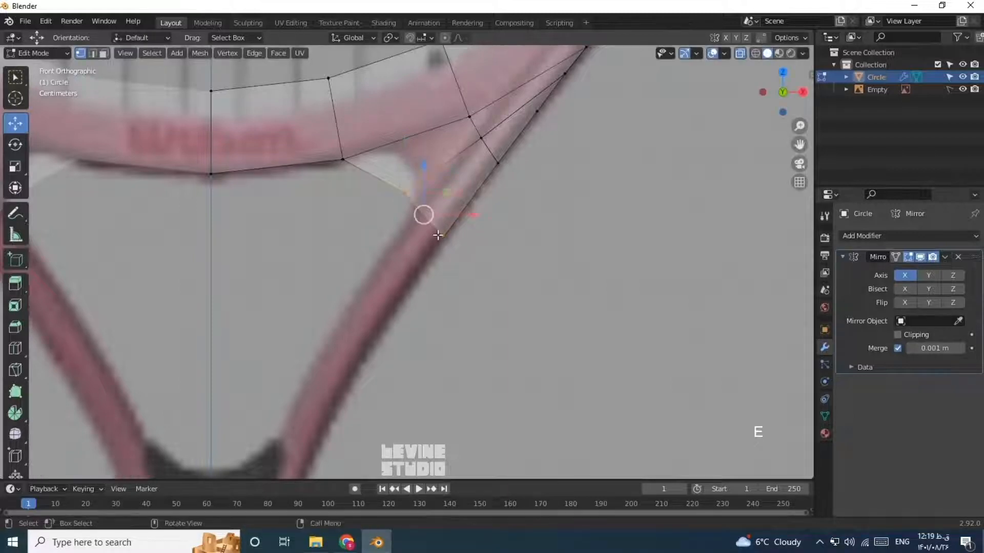
pyautogui.press('e')
pyautogui.click(414, 291)
pyautogui.press('g')
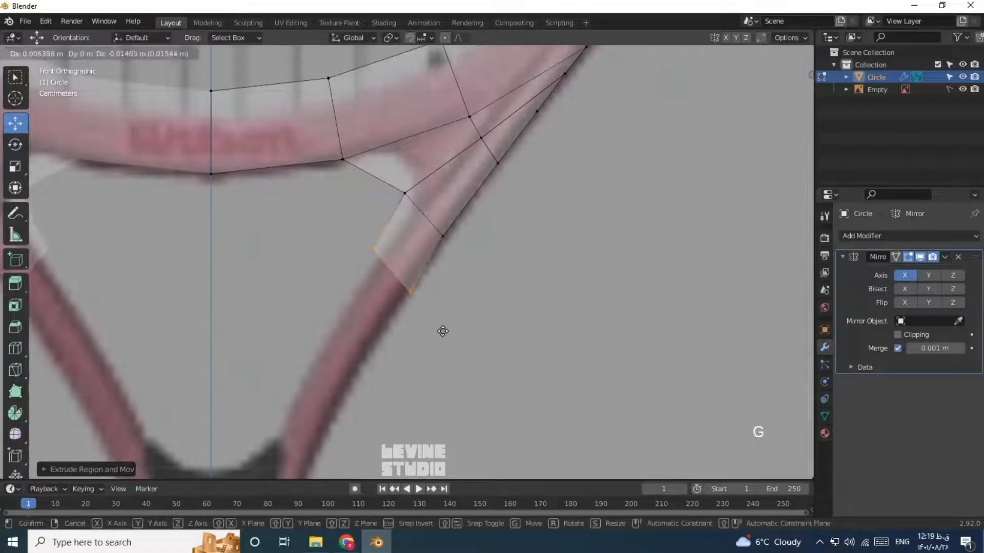
pyautogui.click(440, 327)
pyautogui.press('r')
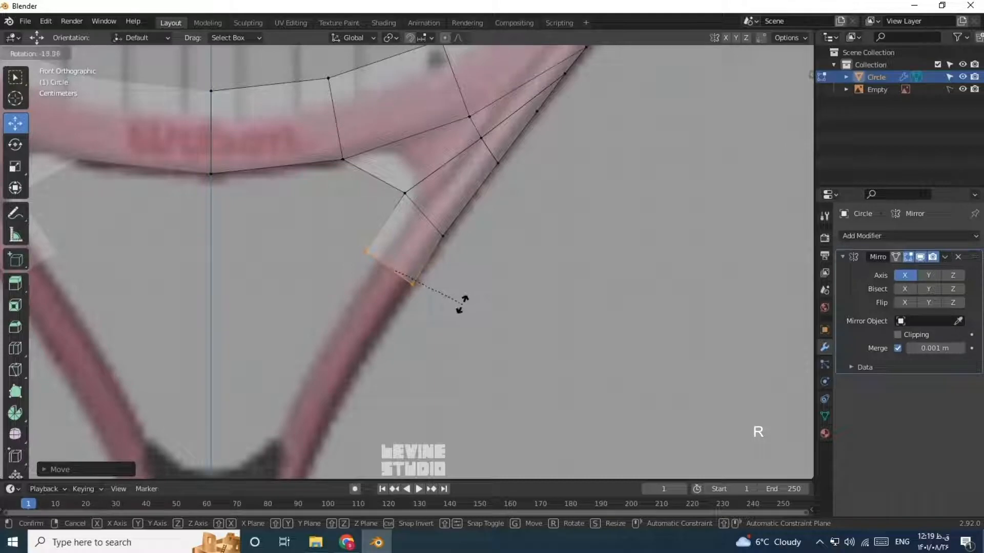
pyautogui.click(459, 306)
# Extrude a second arm segment from the new end, rotating and moving it to stay on the reference arm.
pyautogui.press('e')
pyautogui.click(411, 338)
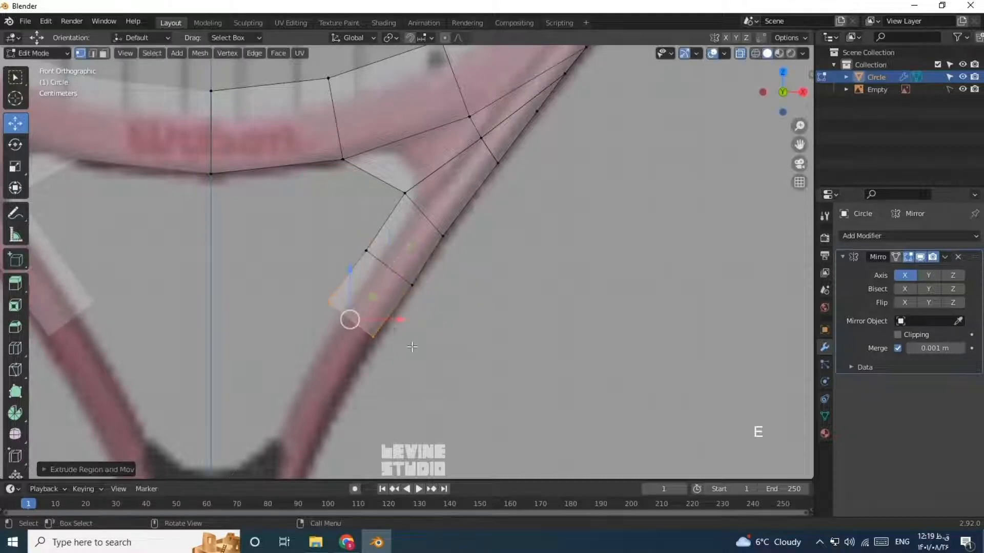
pyautogui.press('r')
pyautogui.click(426, 333)
pyautogui.press('g')
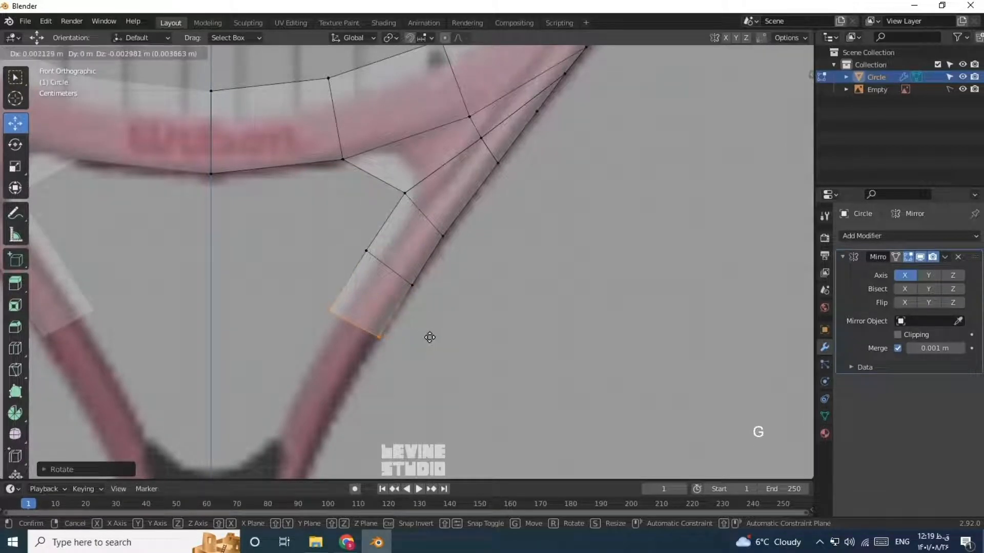
pyautogui.click(351, 323)
# Extrude a third arm segment down the reference arm and rotate its end to match the arm's direction.
pyautogui.keyDown('shift'); pyautogui.moveTo(351, 323); pyautogui.dragTo(369, 266, button='middle'); pyautogui.keyUp('shift')
pyautogui.press('e')
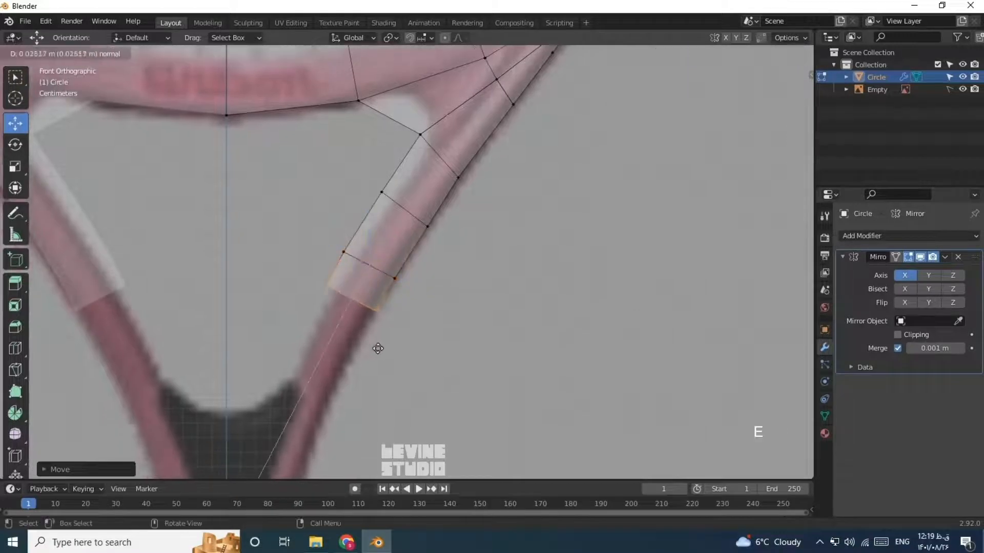
pyautogui.click(366, 369)
pyautogui.press('r')
pyautogui.click(408, 357)
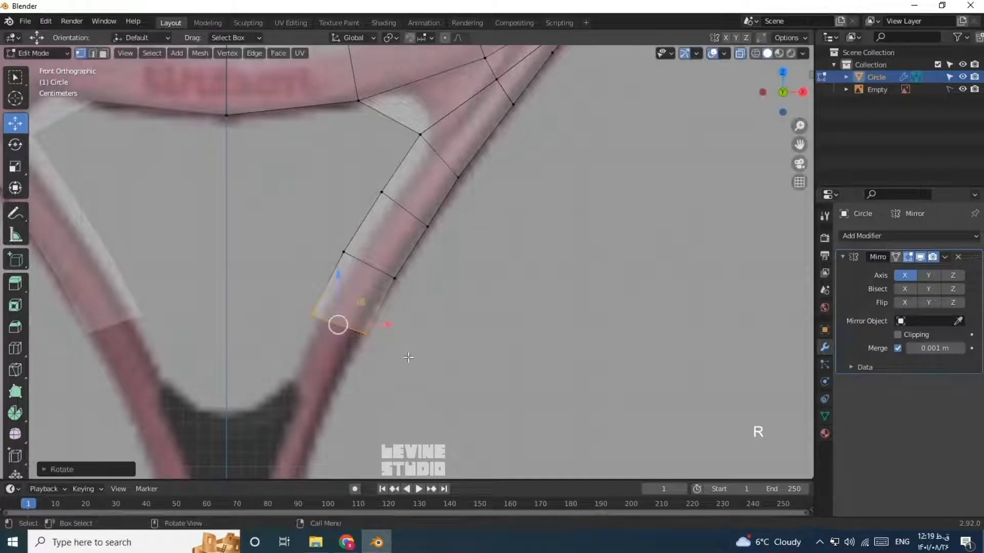
# Extrude a fourth arm segment to the top of the dark throat piece, then shift and rotate its end to follow the arm.
pyautogui.keyDown('shift'); pyautogui.moveTo(409, 357); pyautogui.dragTo(415, 301, button='middle'); pyautogui.keyUp('shift')
pyautogui.press('e')
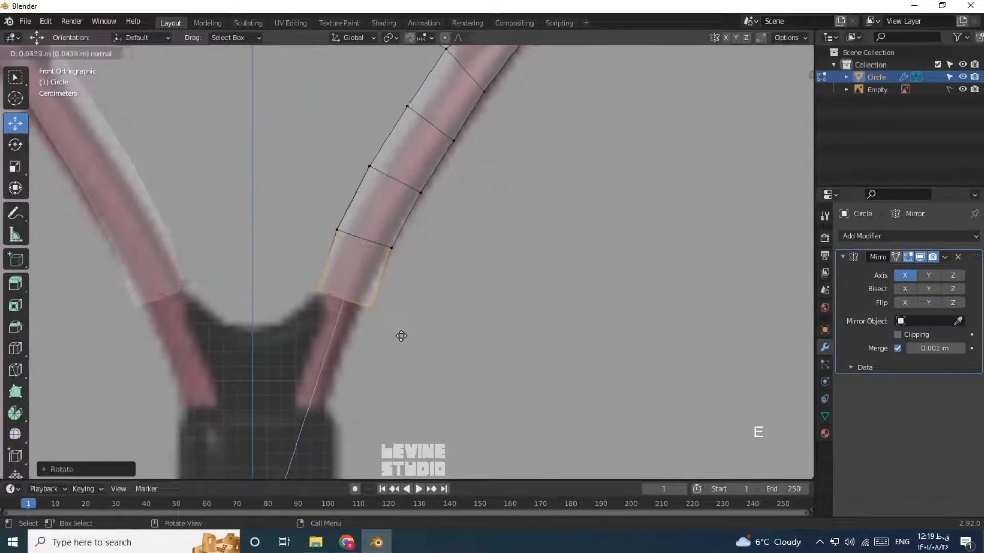
pyautogui.click(402, 334)
pyautogui.press('r')
pyautogui.moveTo(395, 302); pyautogui.dragTo(392, 302)
pyautogui.press('r')
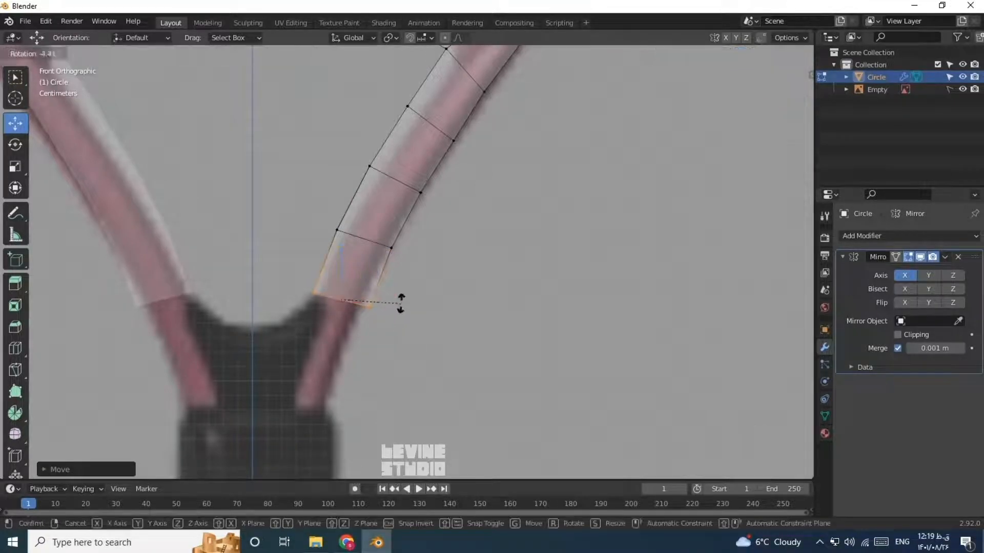
pyautogui.click(401, 303)
# Extrude a fifth arm segment alongside the dark throat piece, shift its end slightly inward along X and rotate it.
pyautogui.press('e')
pyautogui.click(365, 367)
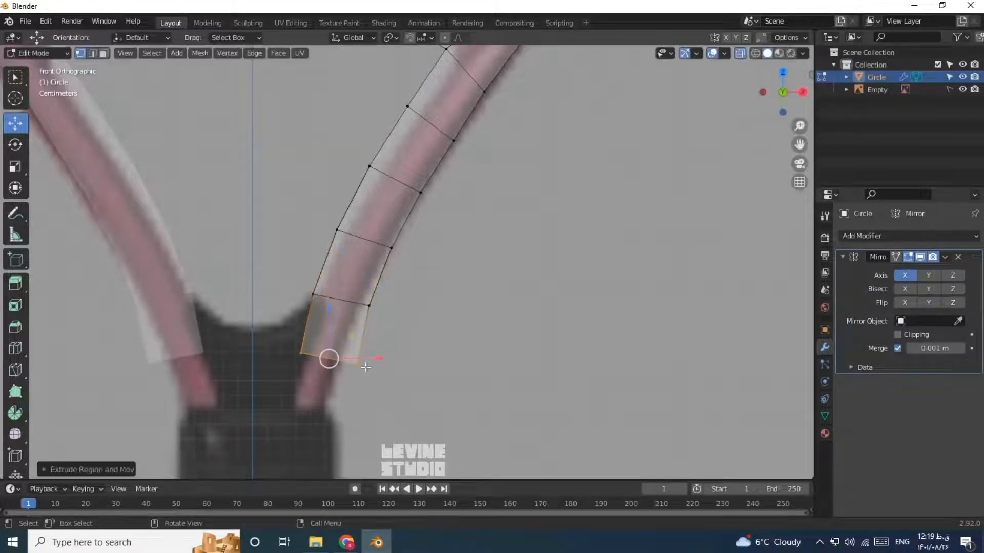
pyautogui.moveTo(379, 360); pyautogui.dragTo(376, 359)
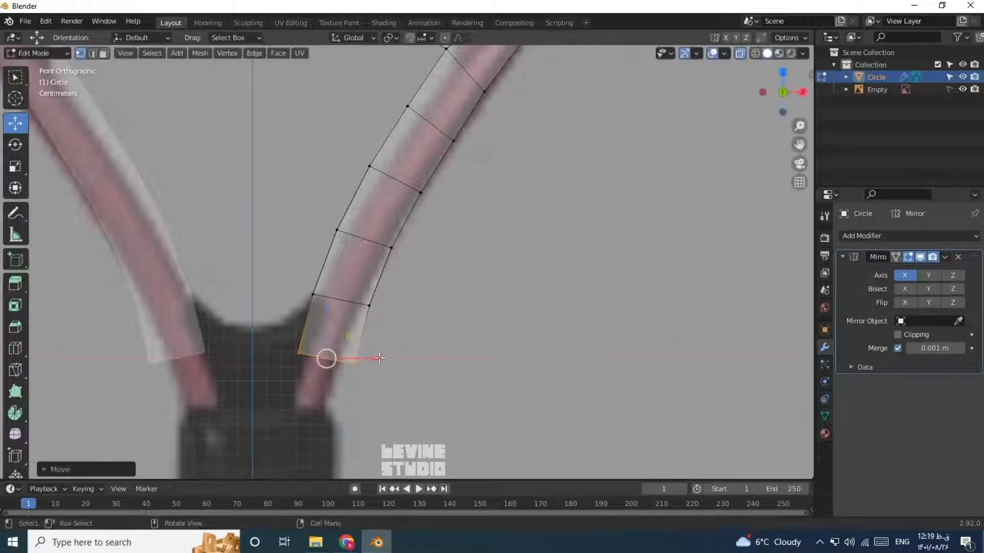
pyautogui.press('r')
pyautogui.click(379, 350)
# Extrude a short final arm segment to the top of the grip and rotate its end edge to horizontal.
pyautogui.press('e')
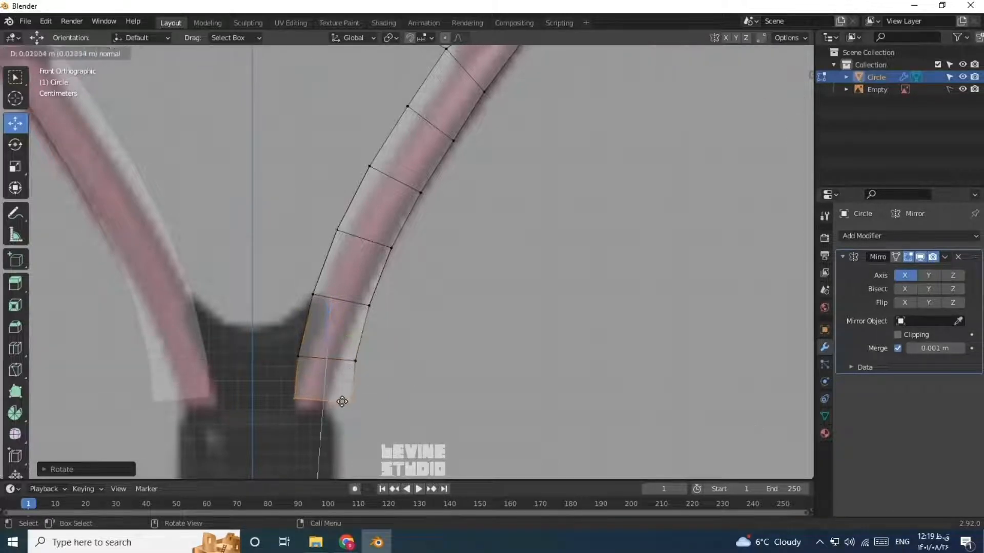
pyautogui.press('r')
pyautogui.click(385, 411)
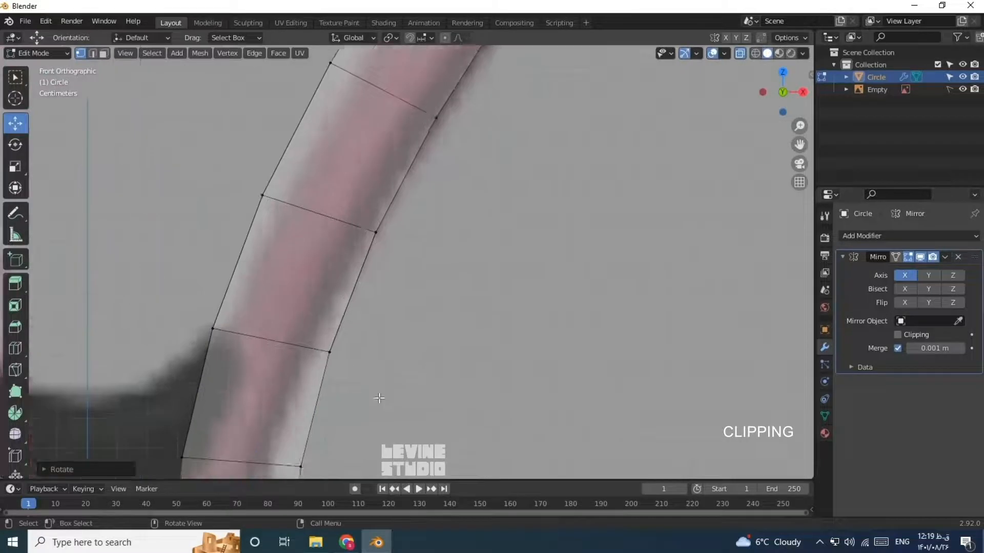
# Enable Clipping on the Mirror modifier and extrude the inner edges of the two lowest arm segments to the centre line.
pyautogui.scroll(-4, 419, 263)
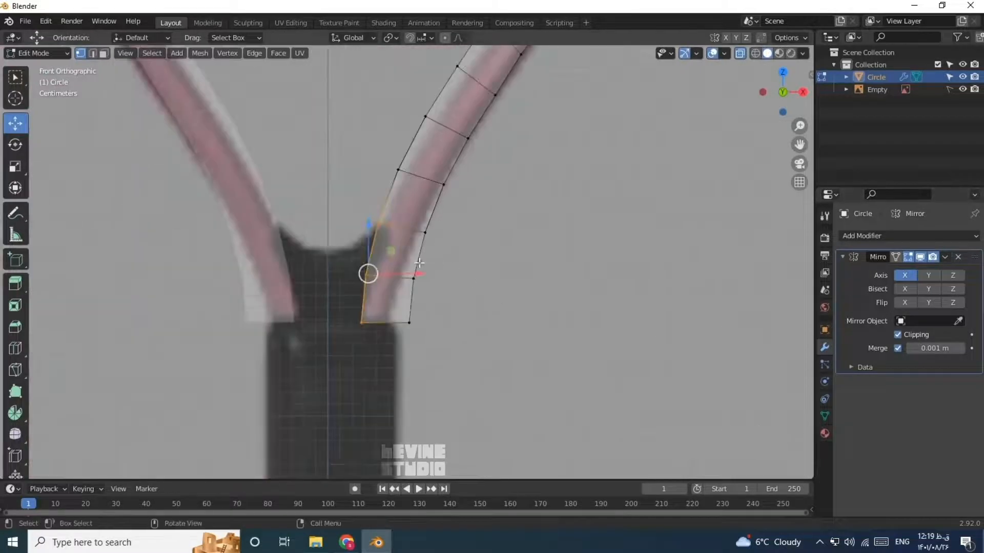
pyautogui.moveTo(419, 273); pyautogui.dragTo(407, 274)
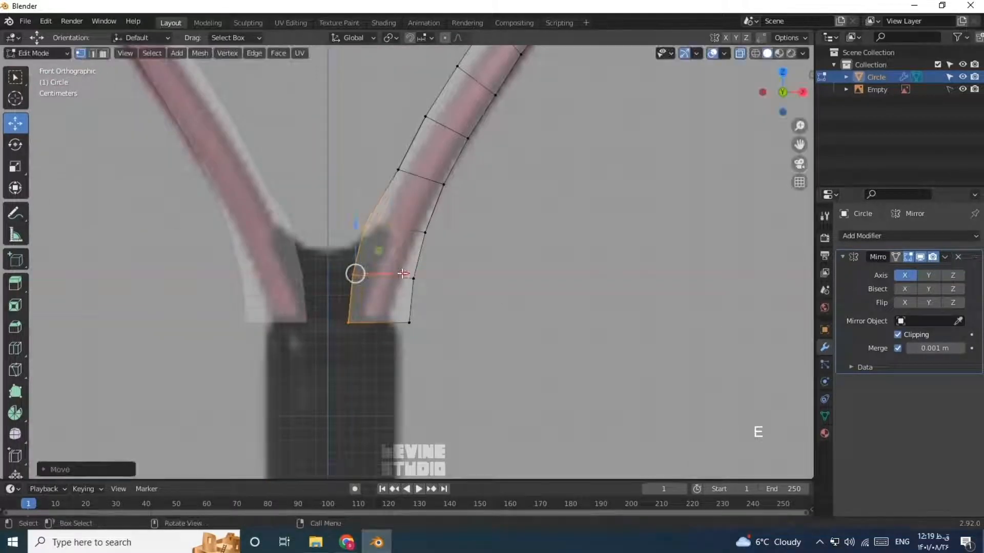
pyautogui.hotkey('ctrl', 'z')
pyautogui.press('e')
pyautogui.click(380, 273)
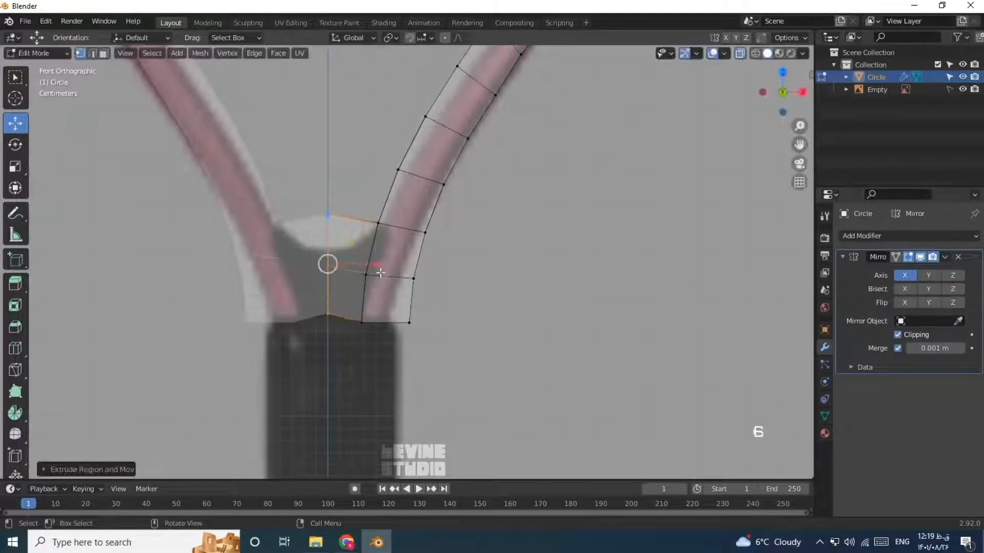
# Level the centre-line vertices with the arm's inner vertices, flattening the bottom edge by scaling it to 0 on Z.
pyautogui.press('g')
pyautogui.click(333, 229)
pyautogui.scroll(3, 369, 348)
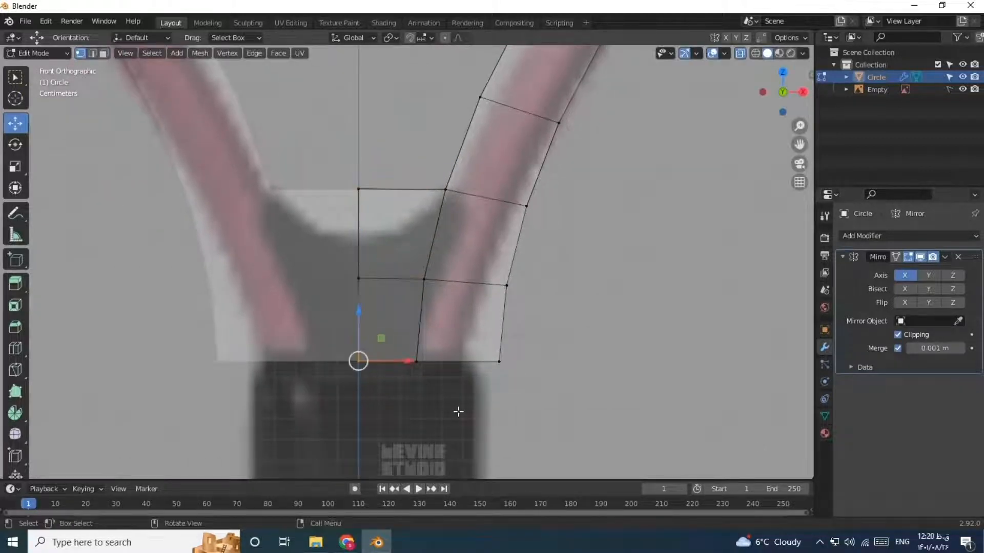
pyautogui.press('s')
pyautogui.press('z')
pyautogui.press('0')
pyautogui.press('Return')
pyautogui.click(458, 412)
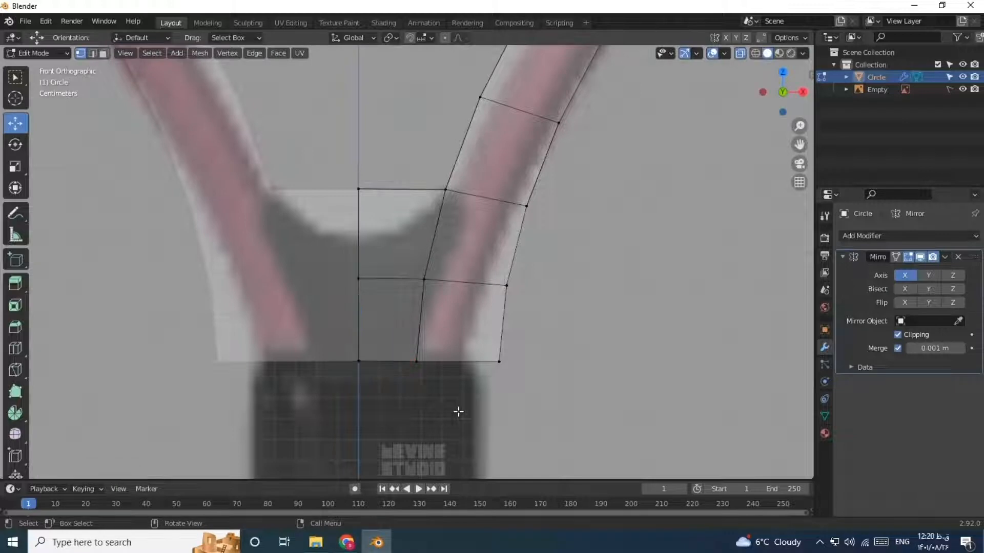
# Add a vertical loop cut through the middle of the faces bridging the arm and the centre line.
pyautogui.scroll(-2, 442, 348)
pyautogui.keyDown('shift'); pyautogui.moveTo(402, 315); pyautogui.dragTo(427, 324, button='middle'); pyautogui.keyUp('shift')
pyautogui.scroll(2, 424, 354)
pyautogui.hotkey('ctrl', 'r')
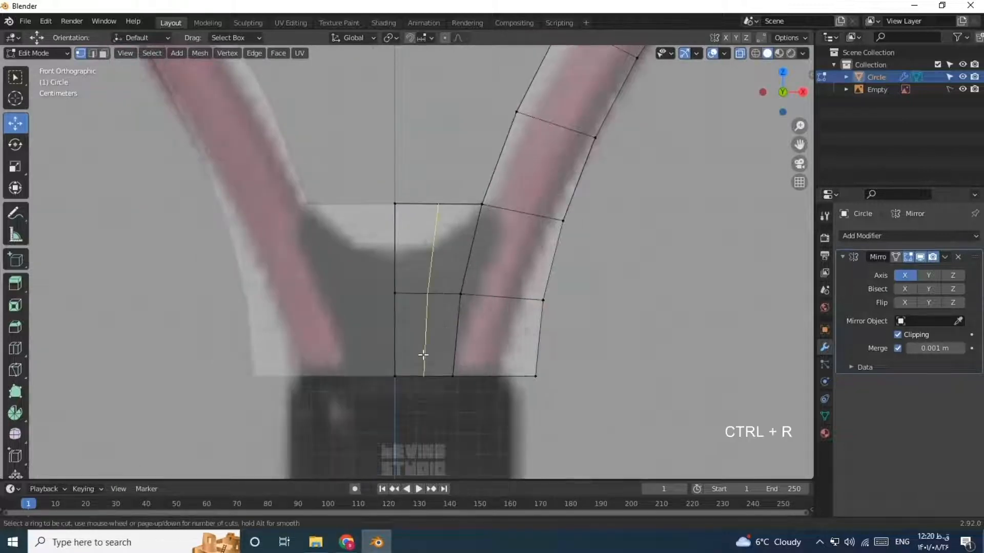
pyautogui.click(424, 354)
pyautogui.click(423, 354)
# Move the loop cut's top vertex and the top centre vertex down onto the curved edge of the dark throat piece.
pyautogui.click(428, 214)
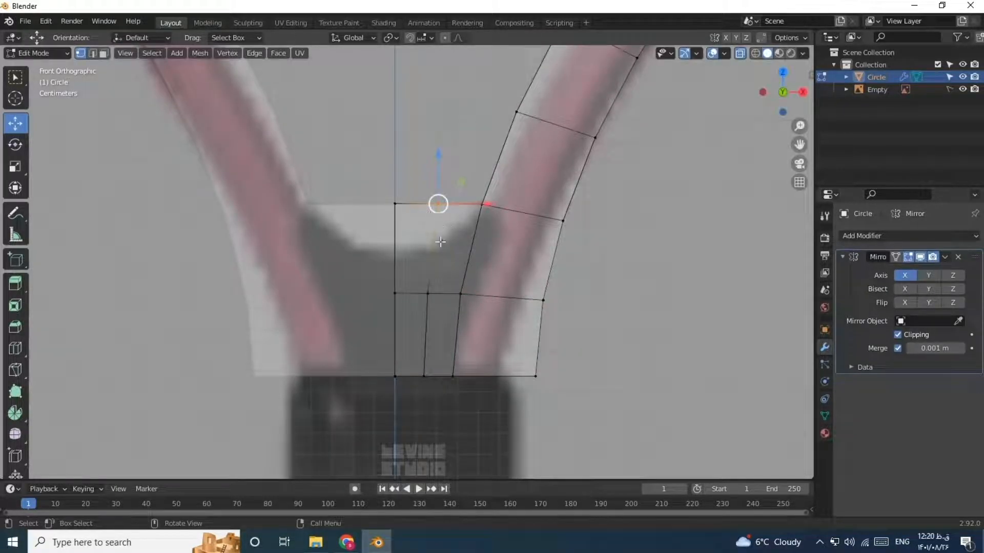
pyautogui.press('g')
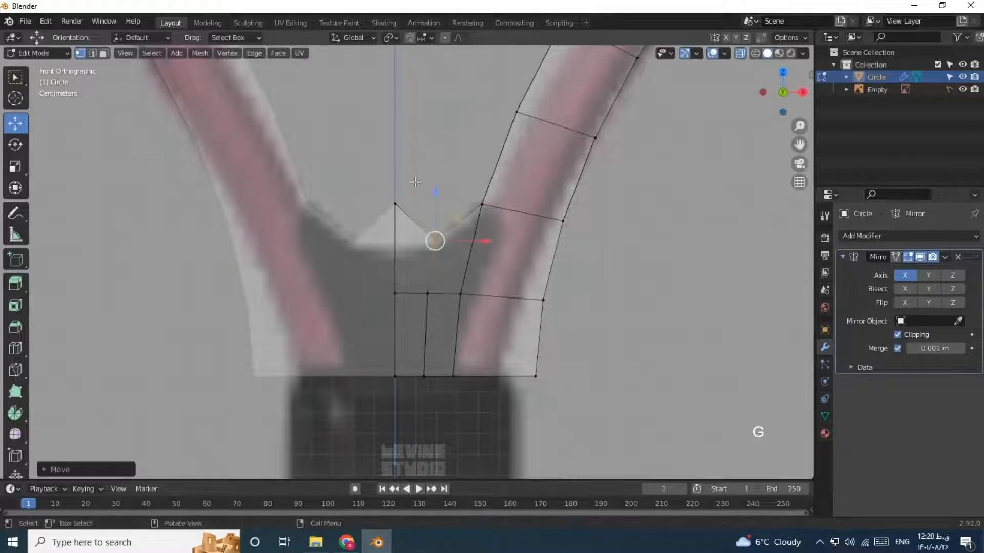
pyautogui.click(376, 285)
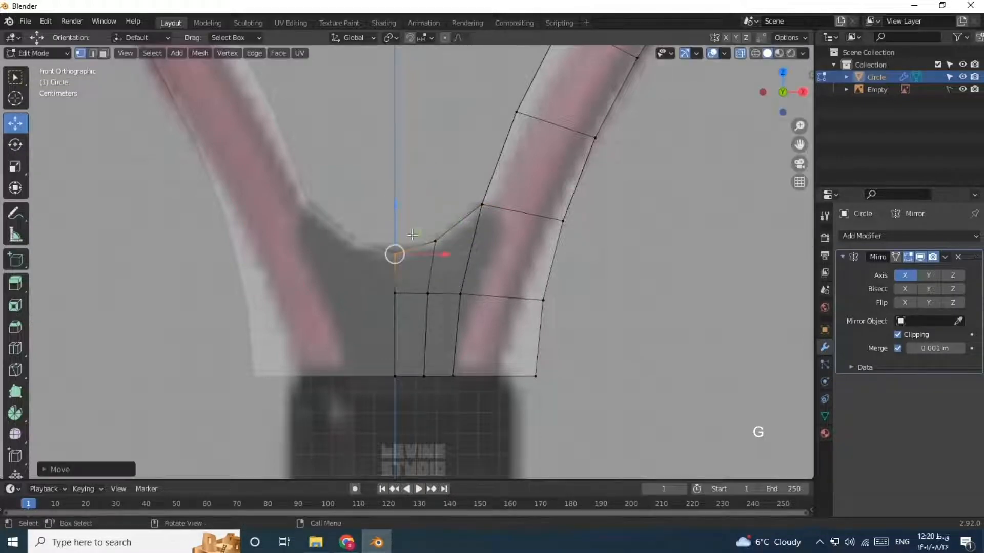
# Select the bottom edge row at the top of the grip and extrude it slightly downward.
pyautogui.scroll(-6, 423, 340)
pyautogui.scroll(-2, 423, 340)
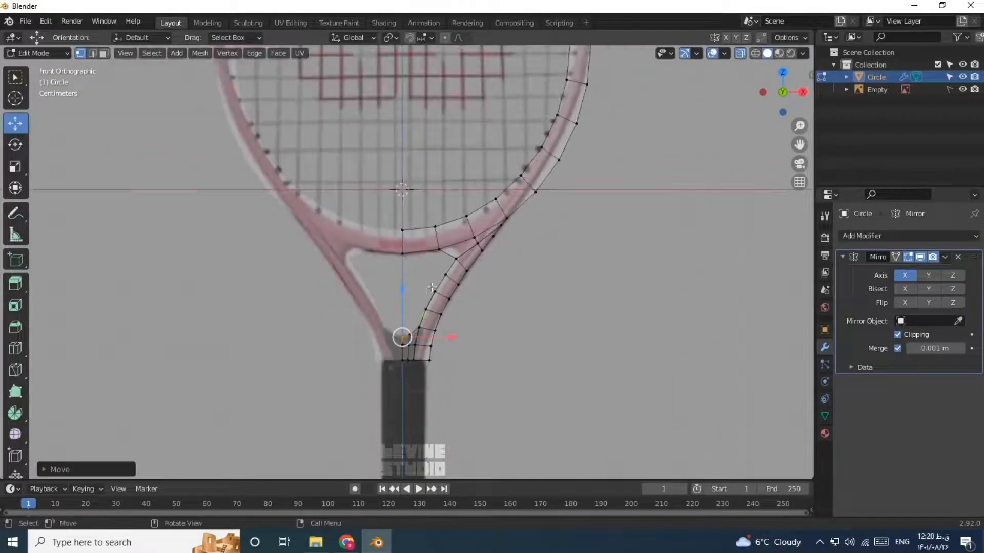
pyautogui.scroll(5, 439, 272)
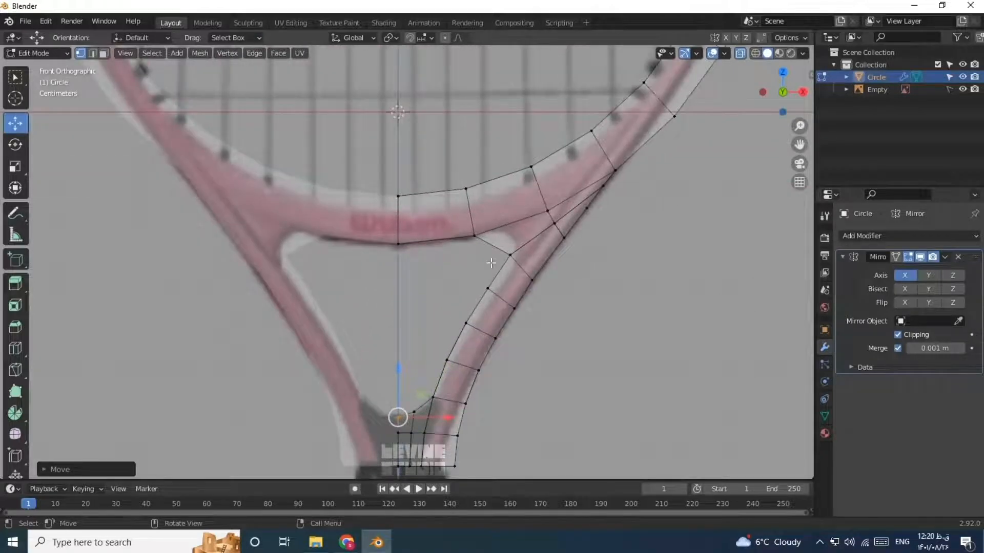
pyautogui.scroll(2, 491, 263)
pyautogui.scroll(-4, 491, 263)
pyautogui.keyDown('shift'); pyautogui.moveTo(490, 324); pyautogui.dragTo(492, 162, button='middle'); pyautogui.keyUp('shift')
pyautogui.scroll(4, 463, 255)
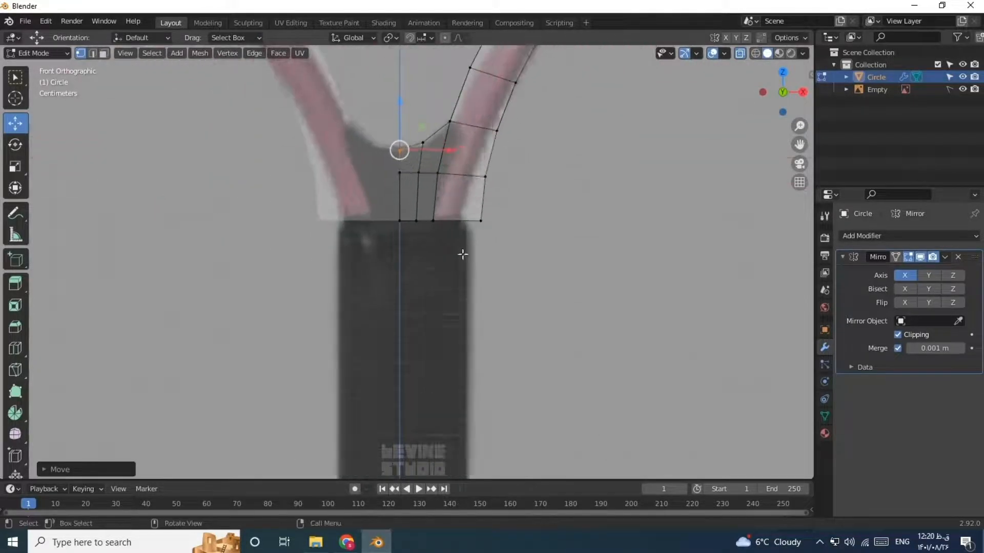
pyautogui.keyDown('alt'); pyautogui.click(462, 235); pyautogui.keyUp('alt')
pyautogui.press('e')
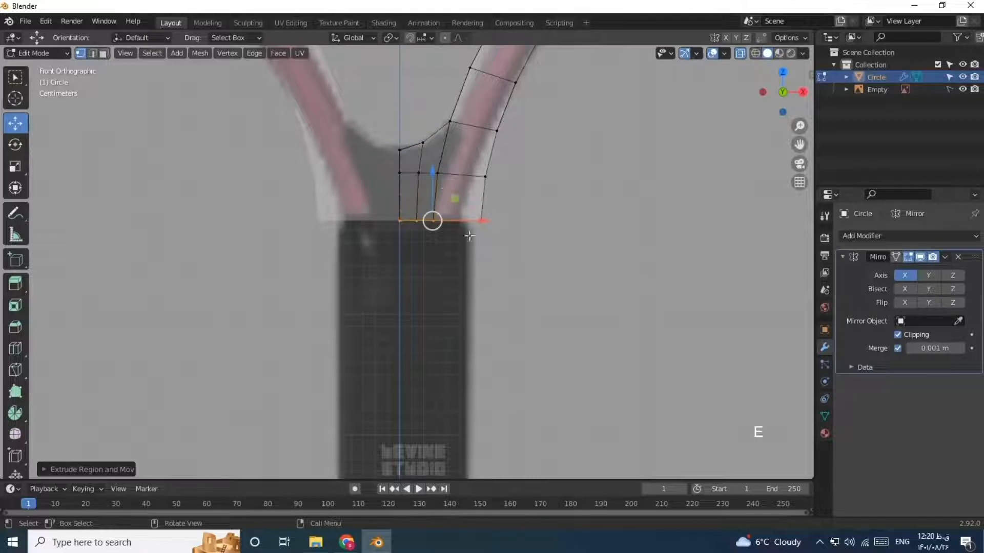
pyautogui.press('e')
pyautogui.moveTo(439, 184); pyautogui.dragTo(439, 185)
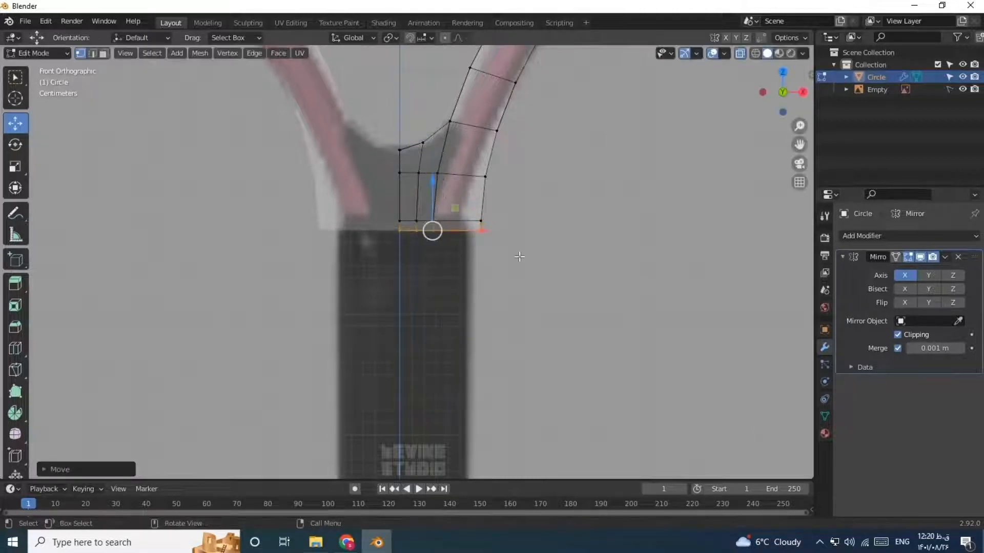
# Scale the extruded bottom edge row outward slightly to form a lip at the top of the grip.
pyautogui.press('s')
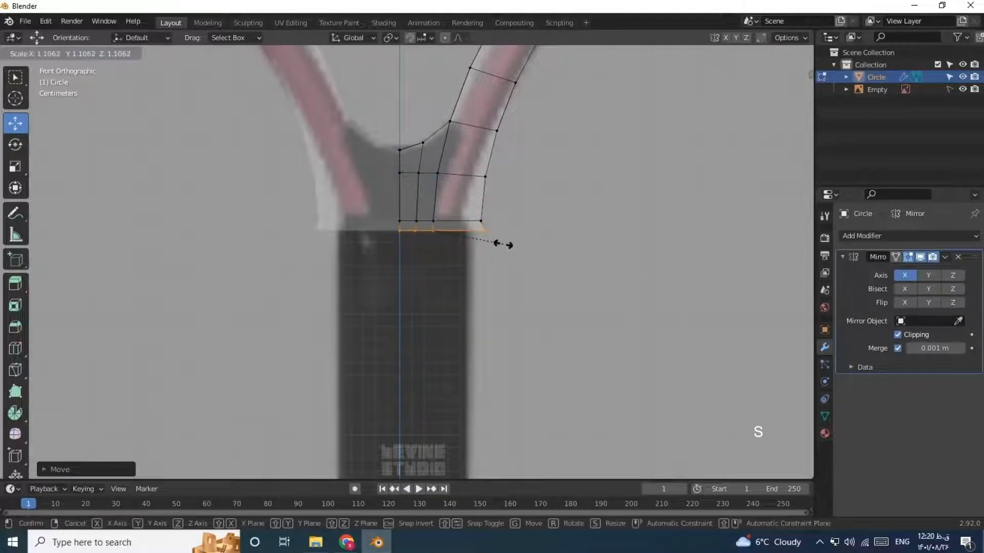
pyautogui.click(487, 262)
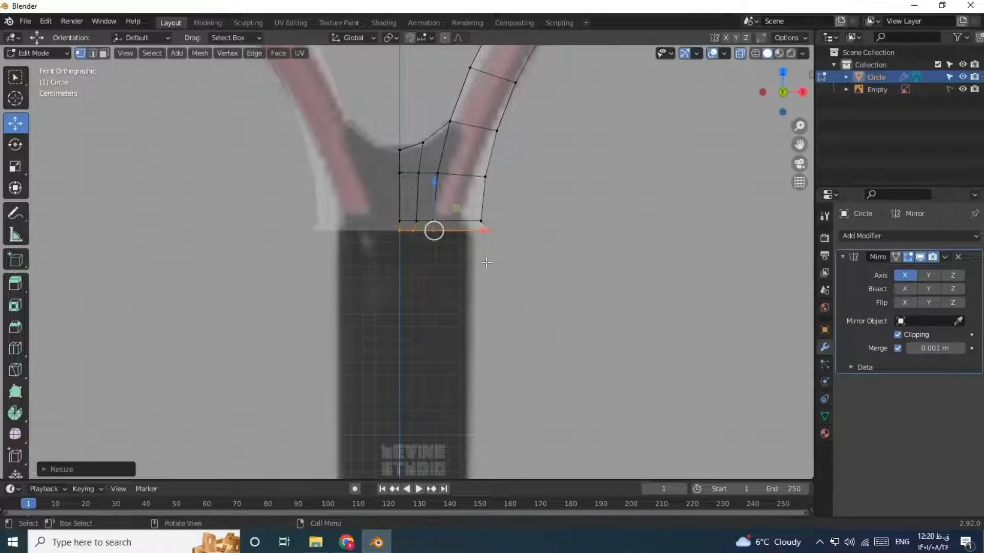
pyautogui.scroll(-2, 478, 267)
pyautogui.press('s')
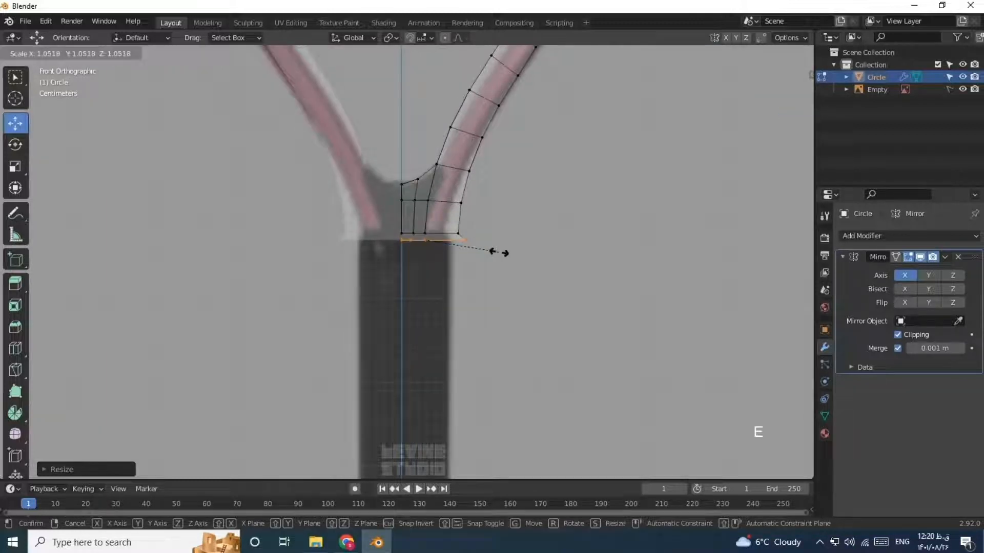
pyautogui.click(497, 253)
# Extrude the lip's bottom edges and move them down along Z to just above the grip's flared end.
pyautogui.press('e')
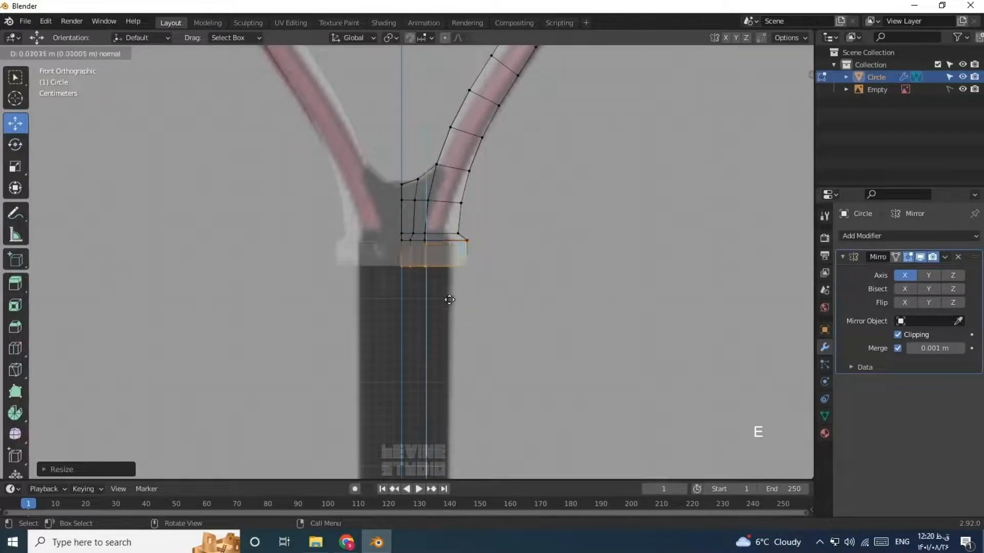
pyautogui.click(450, 301)
pyautogui.scroll(-3, 450, 304)
pyautogui.keyDown('shift'); pyautogui.moveTo(441, 323); pyautogui.dragTo(451, 184, button='middle'); pyautogui.keyUp('shift')
pyautogui.press('g')
pyautogui.press('z')
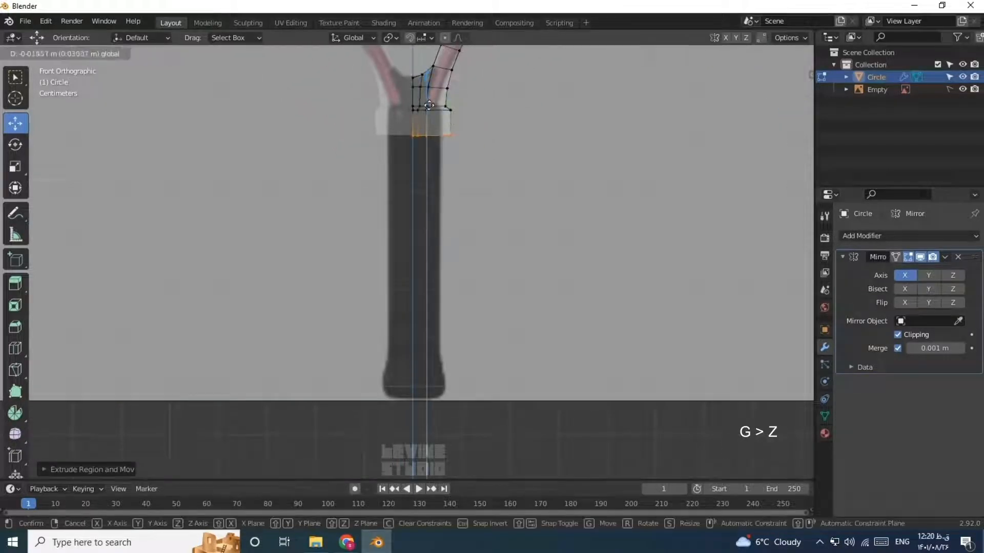
pyautogui.click(451, 340)
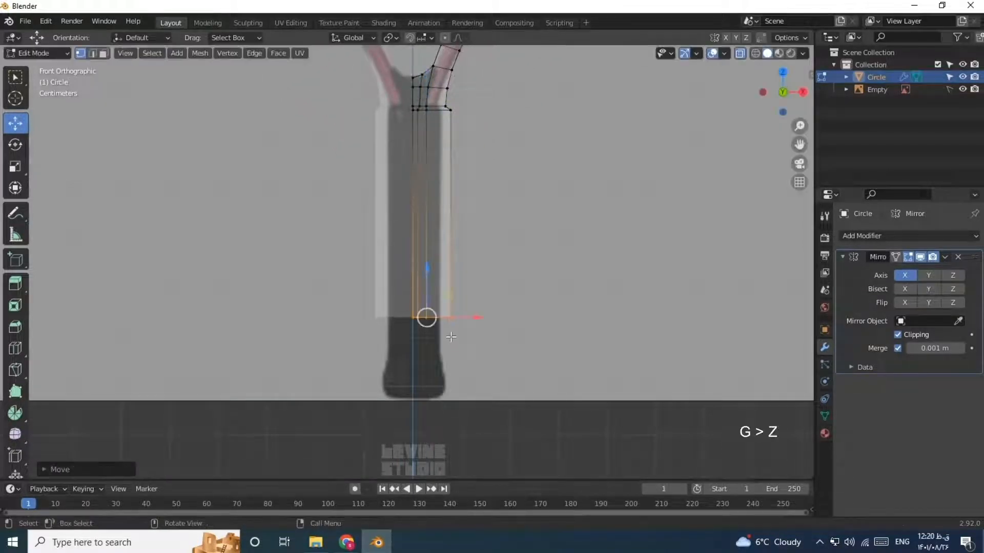
# Extrude a short row below the grip's lower edge and scale it outward to begin the butt cap.
pyautogui.press('e')
pyautogui.click(440, 304)
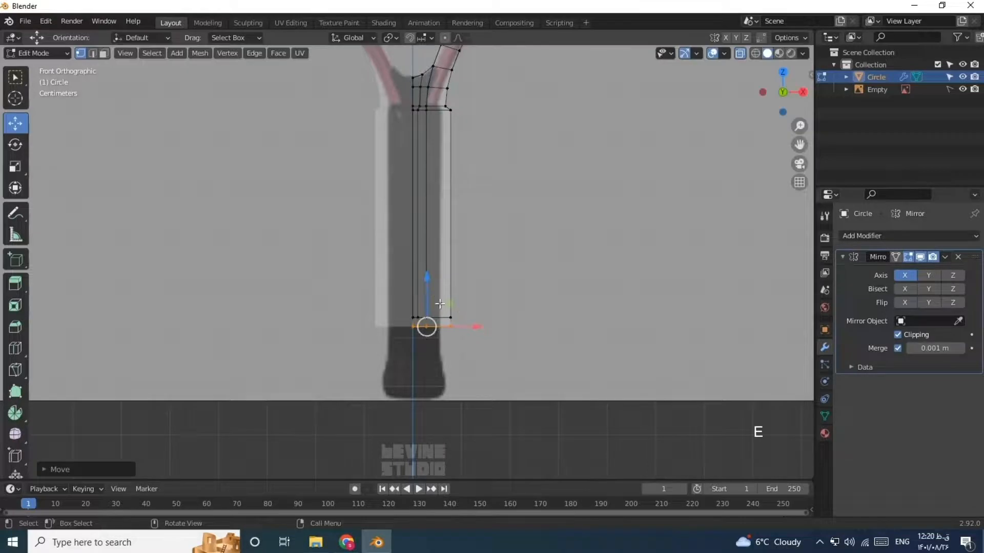
pyautogui.moveTo(426, 285); pyautogui.dragTo(426, 281)
pyautogui.scroll(4, 453, 313)
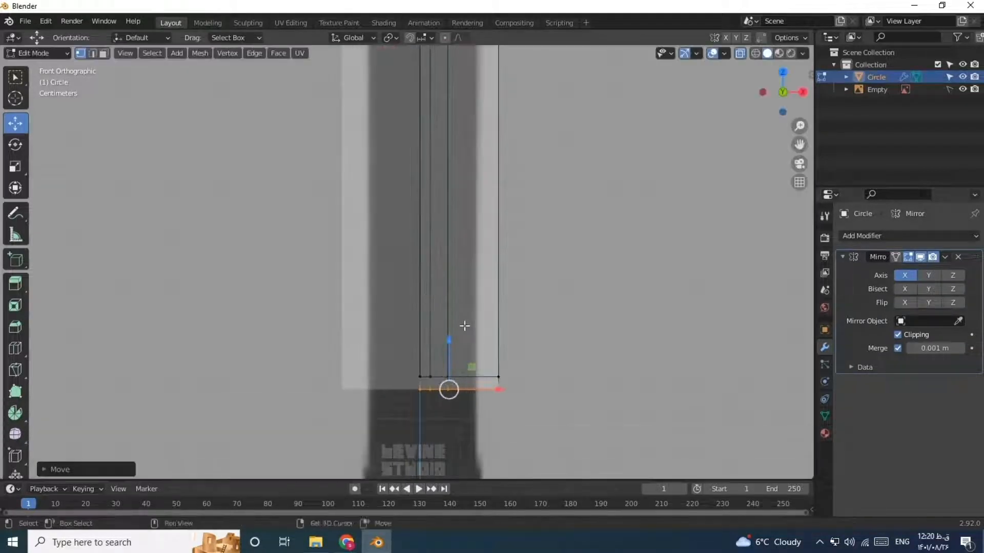
pyautogui.keyDown('shift'); pyautogui.moveTo(464, 328); pyautogui.dragTo(448, 219, button='middle'); pyautogui.keyUp('shift')
pyautogui.press('s')
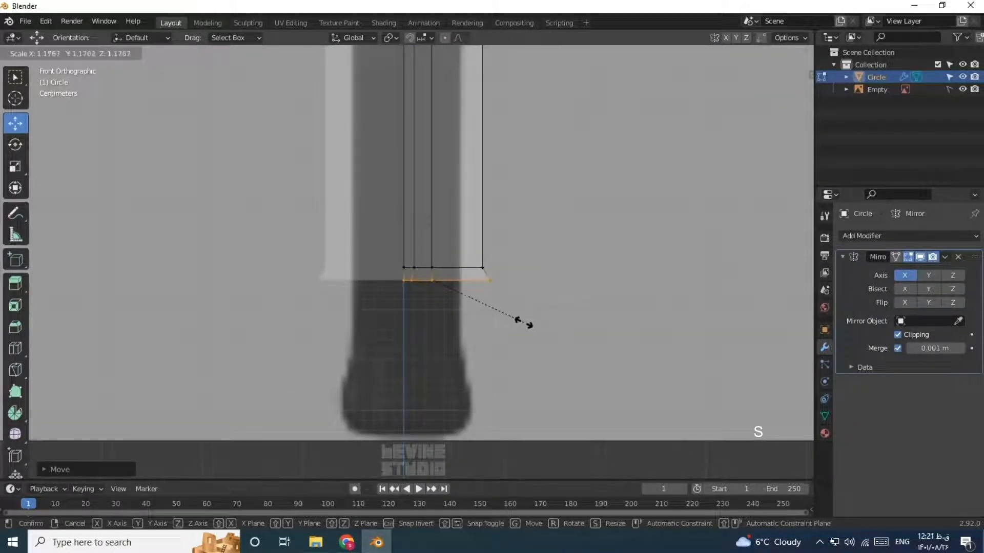
pyautogui.click(524, 323)
# Extrude the widened bottom edges straight down to form the butt cap.
pyautogui.press('e')
pyautogui.press('z')
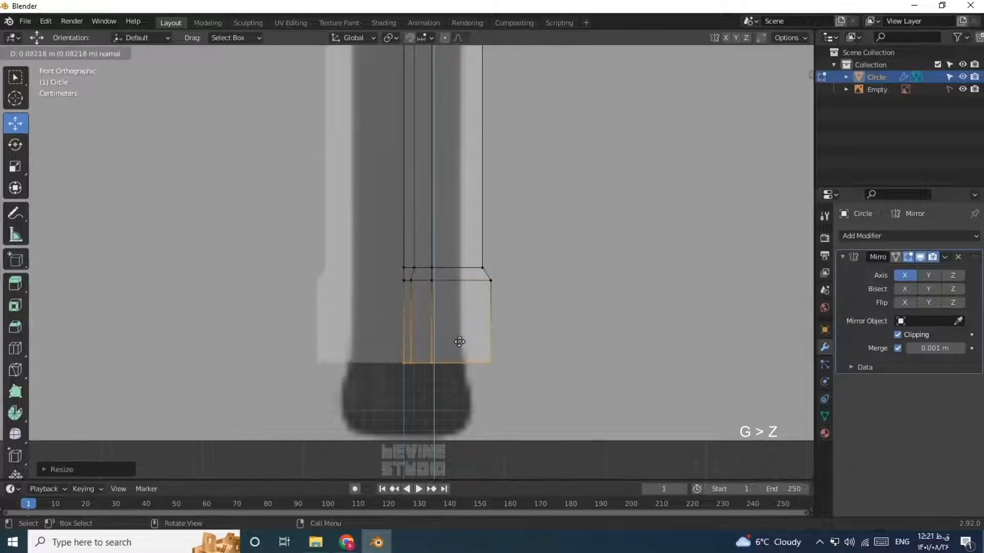
pyautogui.click(461, 357)
# Switch to Object Mode and hide the reference image to show the whole racket shape.
pyautogui.hotkey('ctrl', 'Tab')
pyautogui.click(397, 279)
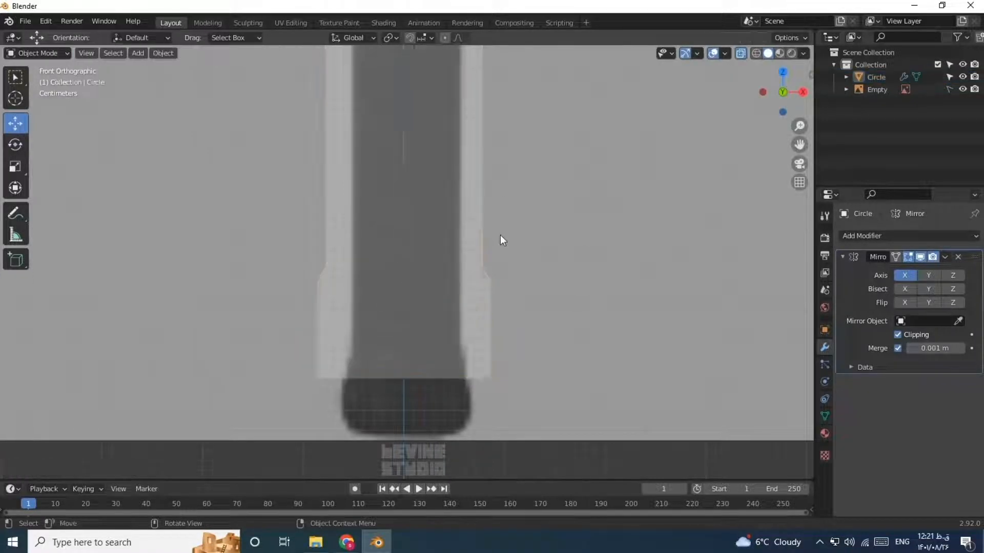
pyautogui.scroll(-8, 500, 237)
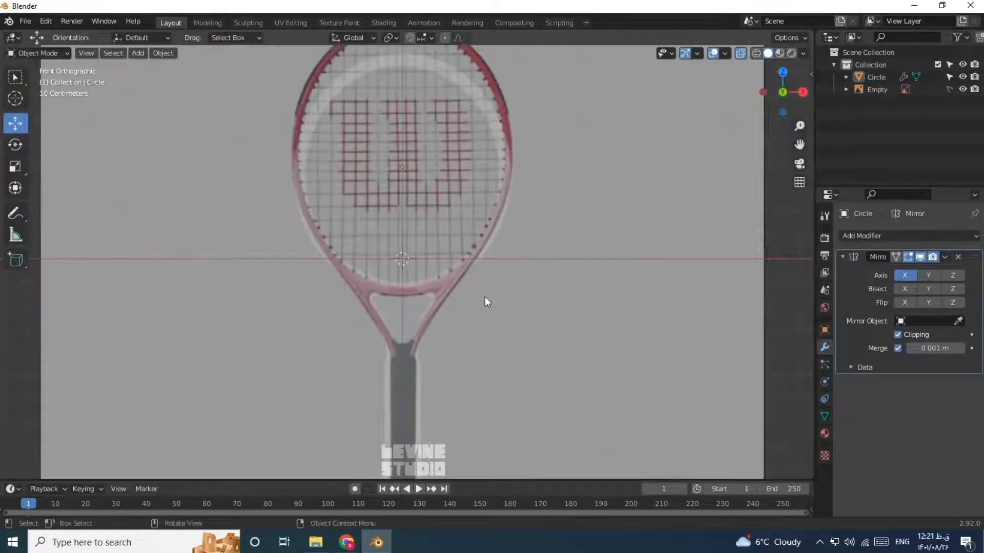
pyautogui.keyDown('shift'); pyautogui.moveTo(485, 302); pyautogui.dragTo(490, 319, button='middle'); pyautogui.keyUp('shift')
pyautogui.click(962, 89)
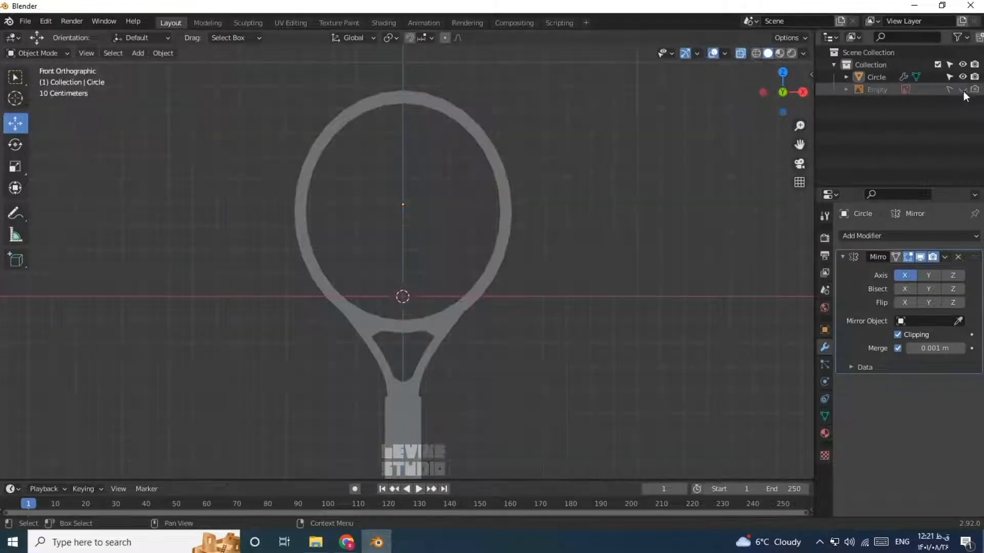
# Add a Subdivision Surface modifier at level 2 to the racket mesh and shade it smooth.
pyautogui.keyDown('shift'); pyautogui.moveTo(516, 406); pyautogui.dragTo(459, 310, button='middle'); pyautogui.keyUp('shift')
pyautogui.click(423, 320)
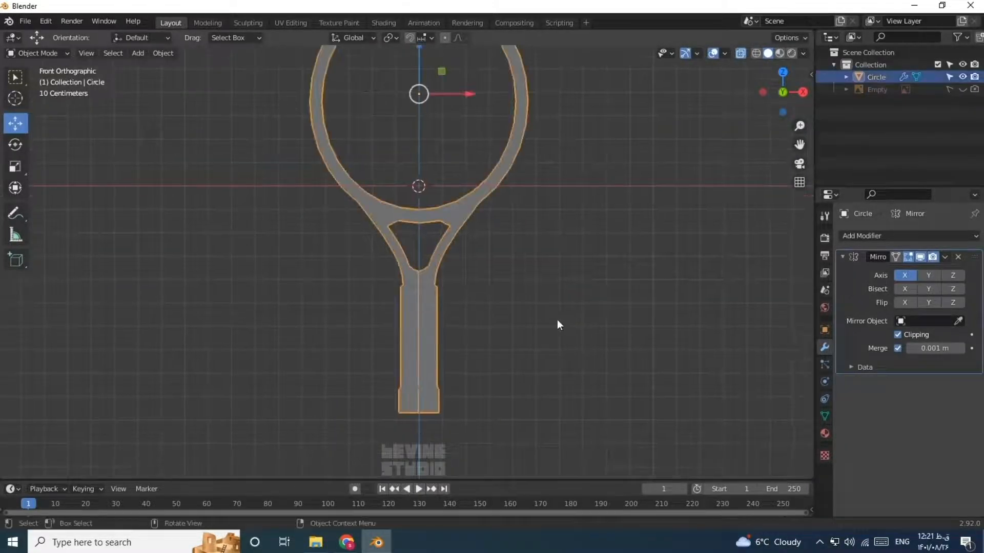
pyautogui.click(486, 322)
pyautogui.click(428, 322)
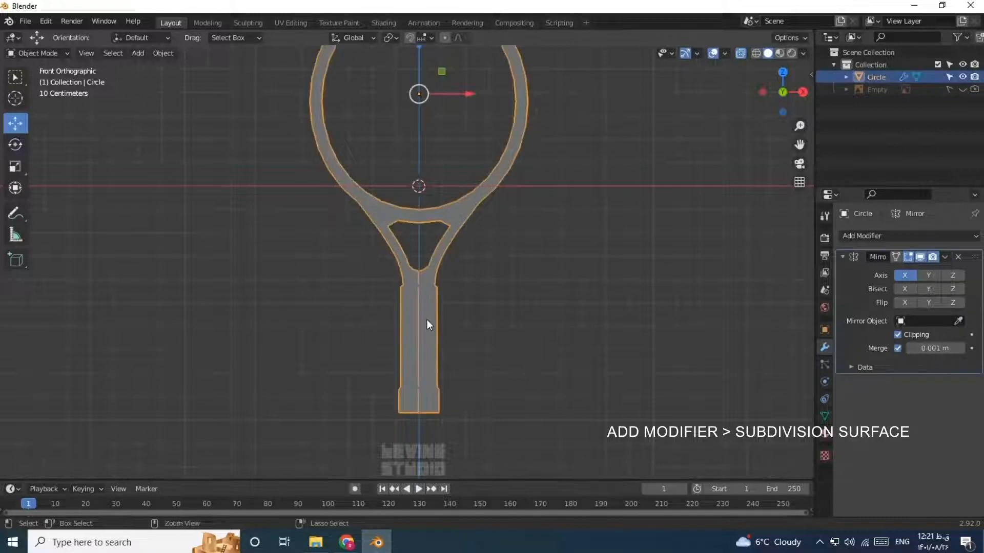
pyautogui.hotkey('ctrl', '2')
pyautogui.click(537, 291)
pyautogui.click(448, 212)
pyautogui.rightClick(448, 213)
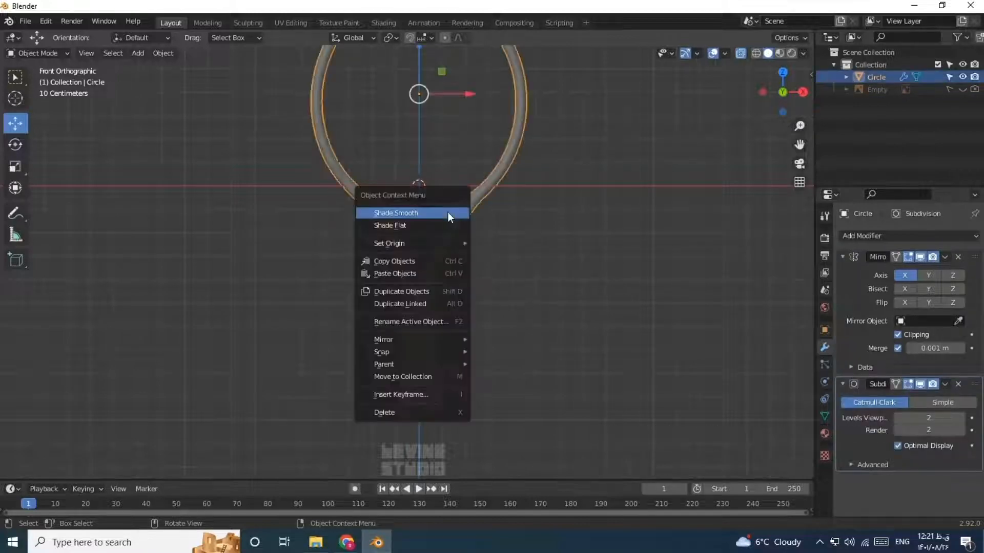
pyautogui.click(448, 212)
# In Edit Mode, shift the two outer-edge vertices at the right throat junction down, the upper about 0.003 m and the lower about 0.005 m.
pyautogui.scroll(5, 515, 230)
pyautogui.hotkey('ctrl', 'Tab')
pyautogui.click(637, 200)
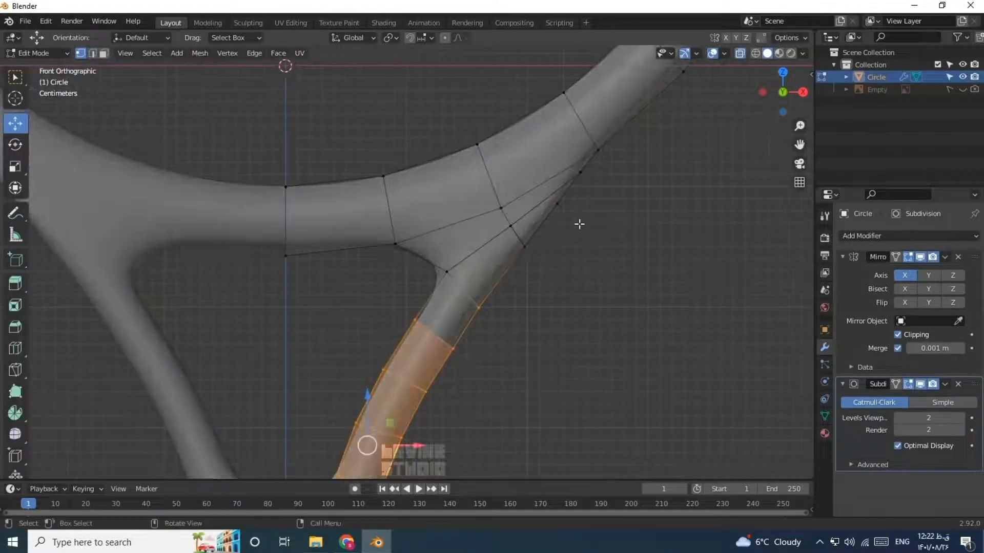
pyautogui.click(554, 202)
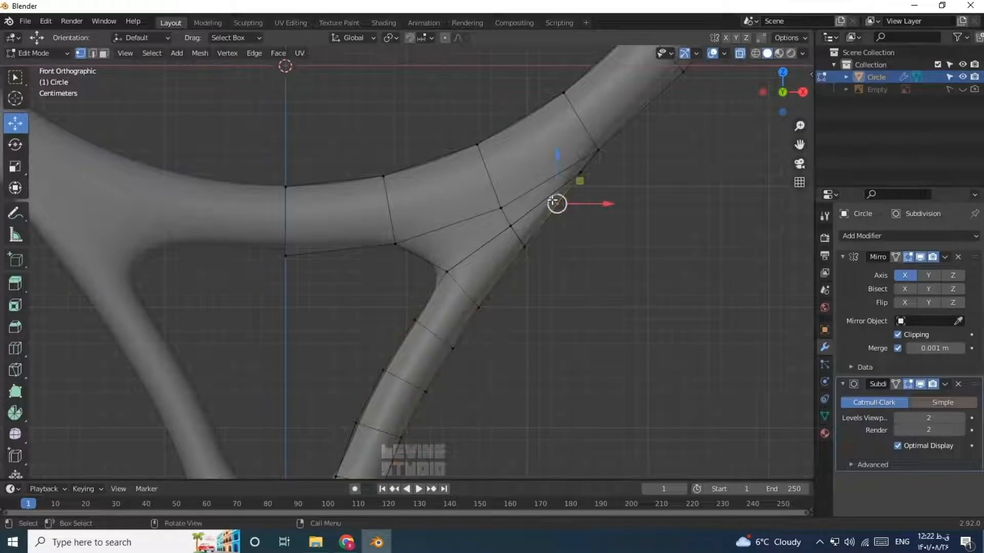
pyautogui.click(591, 184)
pyautogui.click(570, 182)
pyautogui.press('g')
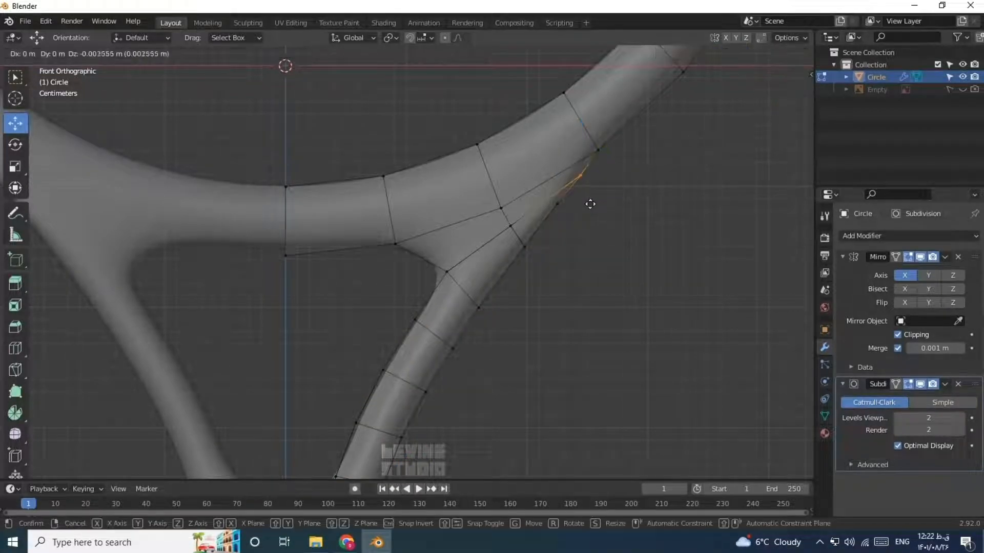
pyautogui.click(591, 203)
pyautogui.click(558, 204)
pyautogui.press('g')
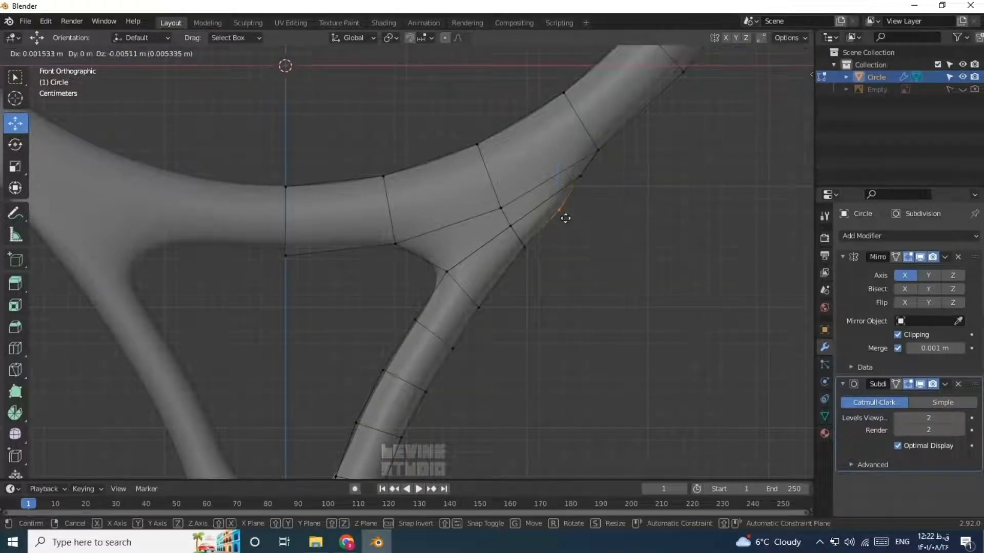
pyautogui.click(563, 219)
# Return to Object Mode, deselect the racket and turn off X-ray to show the smoothed junction as a solid.
pyautogui.hotkey('ctrl', 'Tab')
pyautogui.click(464, 217)
pyautogui.click(611, 260)
pyautogui.hotkey('alt', 'z')
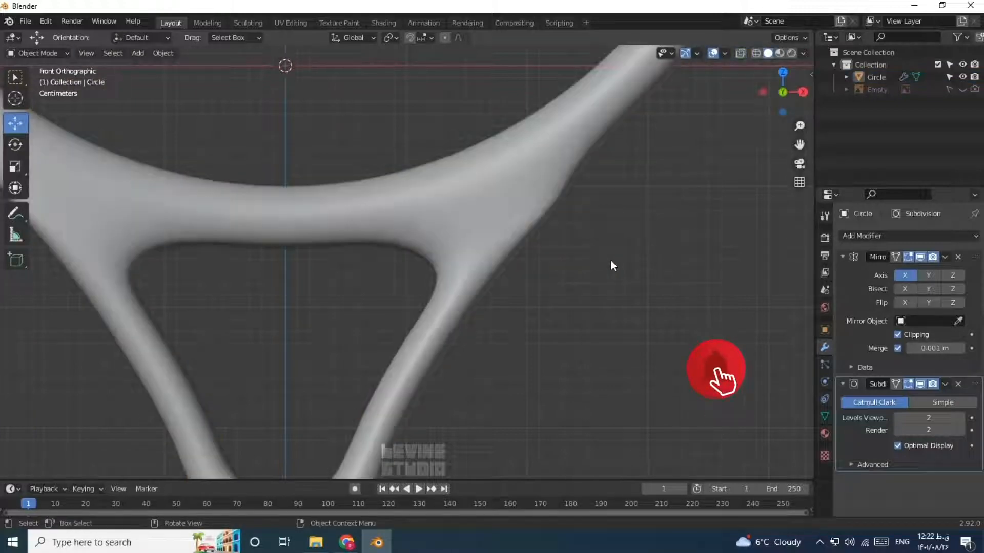
pyautogui.scroll(-2, 610, 260)
# Add a centred loop cut running lengthwise along the outer side of the head frame and throat arm.
pyautogui.click(492, 214)
pyautogui.hotkey('ctrl', 'Tab')
pyautogui.click(548, 214)
pyautogui.scroll(-3, 486, 235)
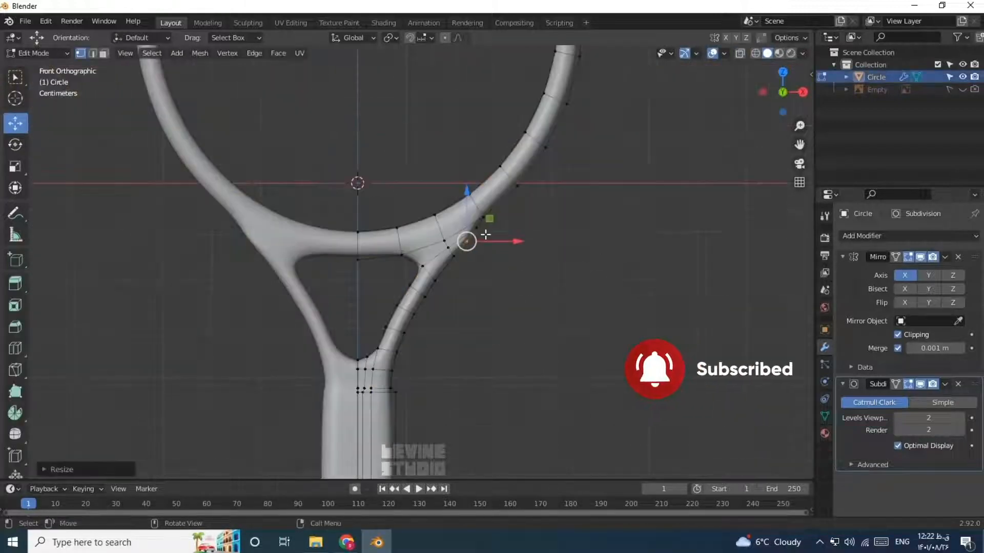
pyautogui.moveTo(471, 270); pyautogui.dragTo(253, 248, button='middle')
pyautogui.hotkey('ctrl', 'r')
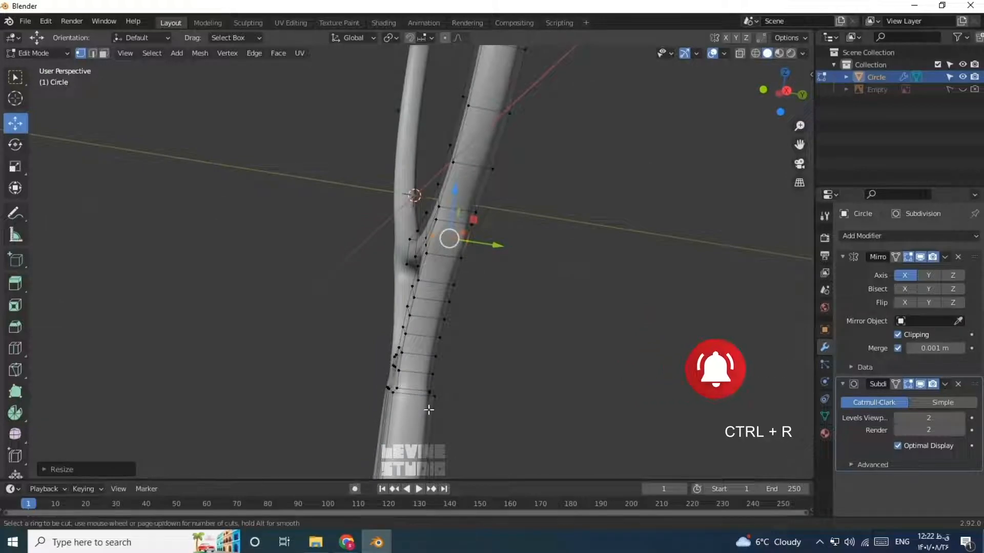
pyautogui.click(414, 387)
pyautogui.rightClick(414, 387)
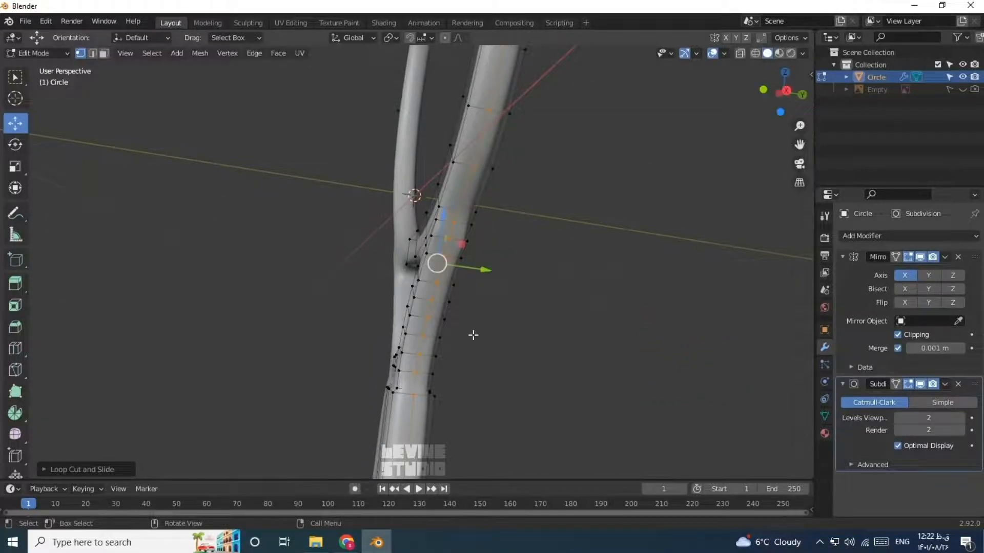
# Move the upper vertex behind the junction's outer edge about 0.004 m outward and down, and return to Object Mode.
pyautogui.press('KP_3')
pyautogui.press('KP_1')
pyautogui.keyDown('shift'); pyautogui.moveTo(735, 189); pyautogui.dragTo(553, 253, button='middle'); pyautogui.keyUp('shift')
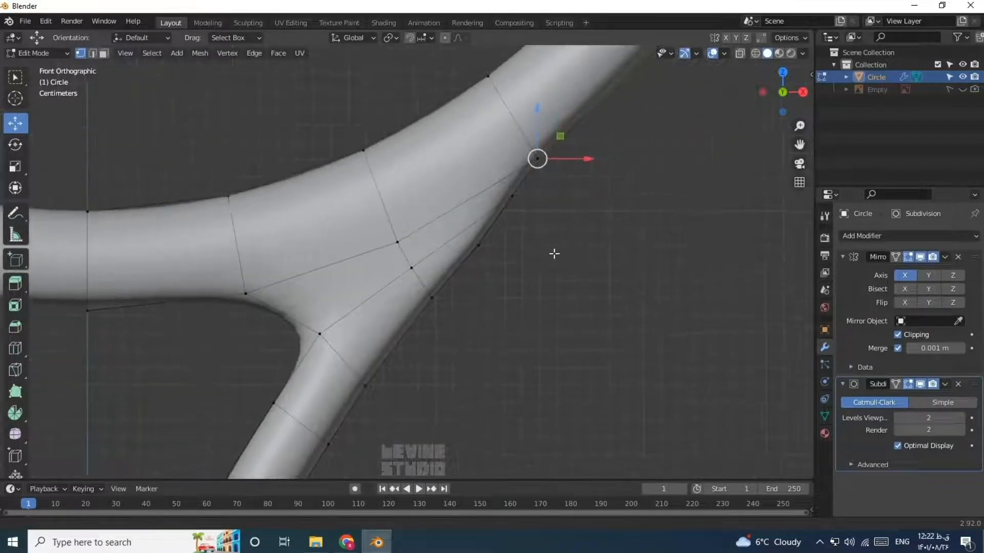
pyautogui.press('g')
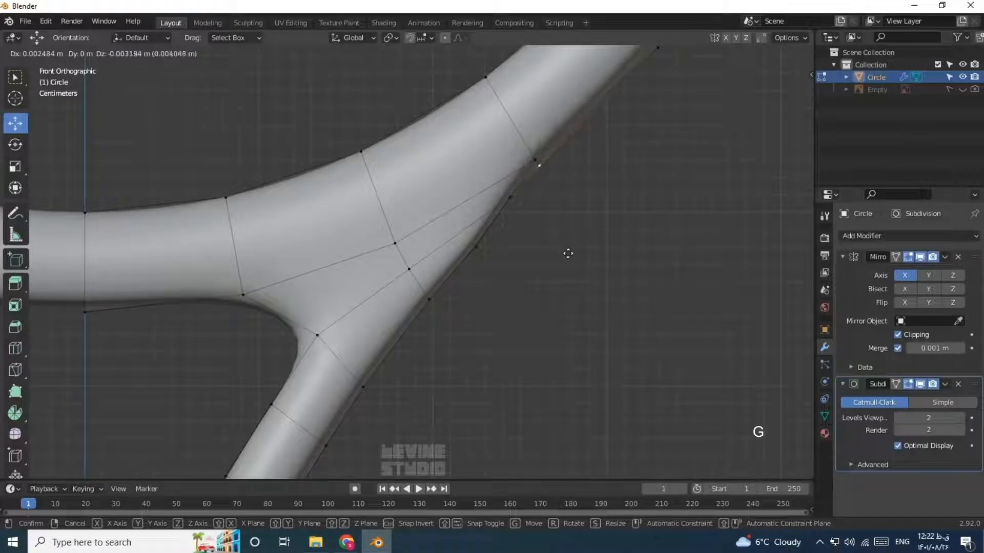
pyautogui.click(568, 254)
pyautogui.hotkey('ctrl', 'Tab')
pyautogui.click(468, 254)
pyautogui.click(576, 254)
pyautogui.scroll(-3, 576, 254)
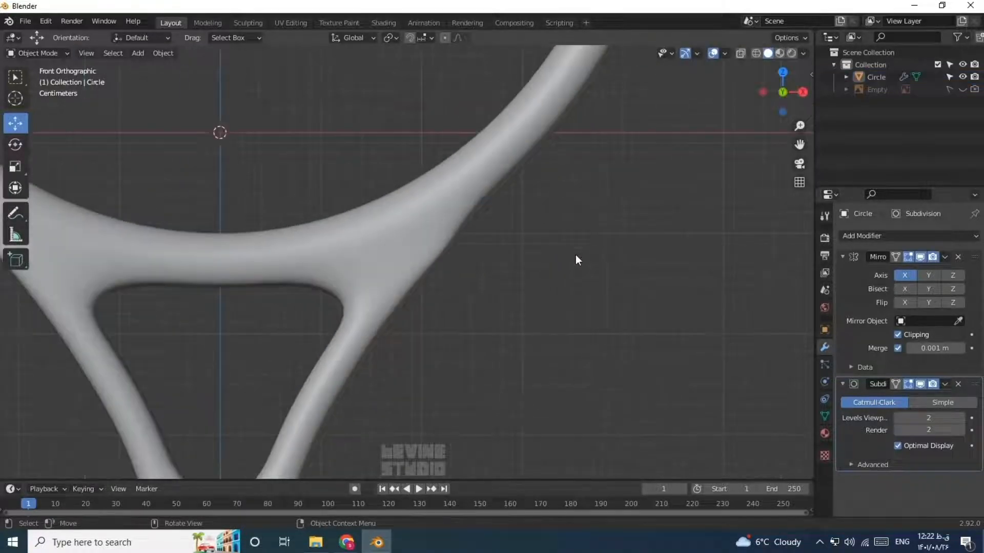
# Move the next vertex down behind the junction's outer edge about 0.003 m outward and down, and return to Object Mode.
pyautogui.click(485, 202)
pyautogui.hotkey('ctrl', 'Tab')
pyautogui.click(514, 202)
pyautogui.moveTo(473, 237); pyautogui.dragTo(365, 229, button='middle')
pyautogui.press('KP_1')
pyautogui.scroll(5, 547, 246)
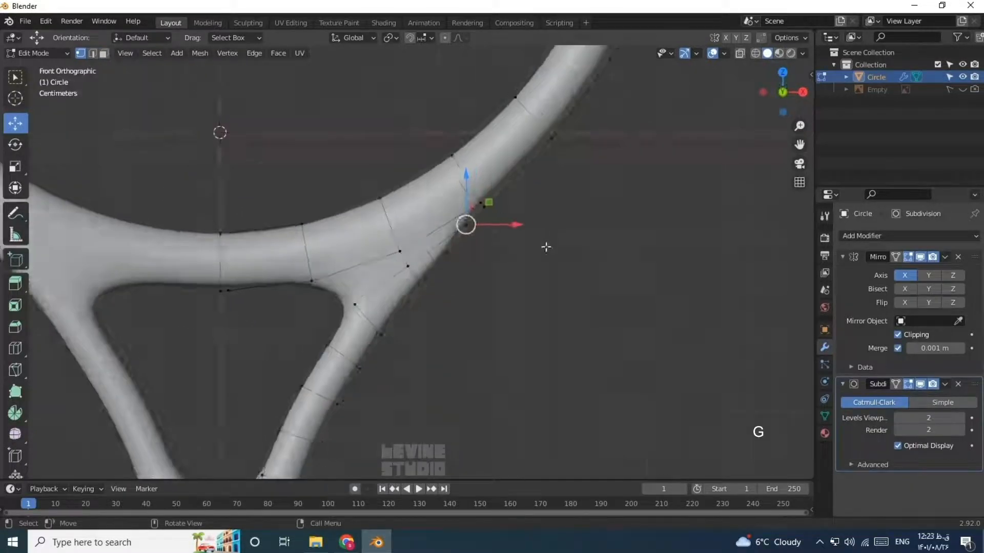
pyautogui.press('g')
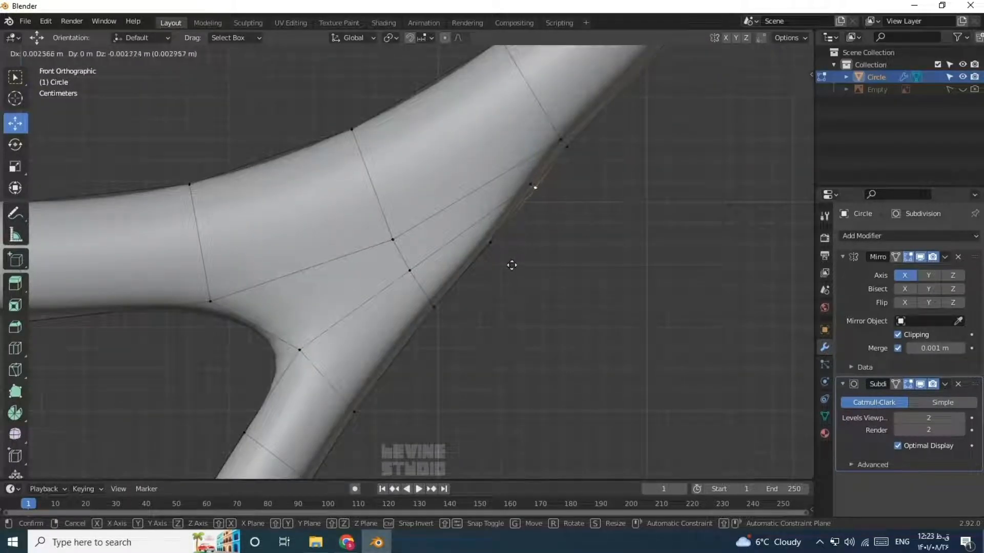
pyautogui.click(511, 267)
pyautogui.hotkey('ctrl', 'Tab')
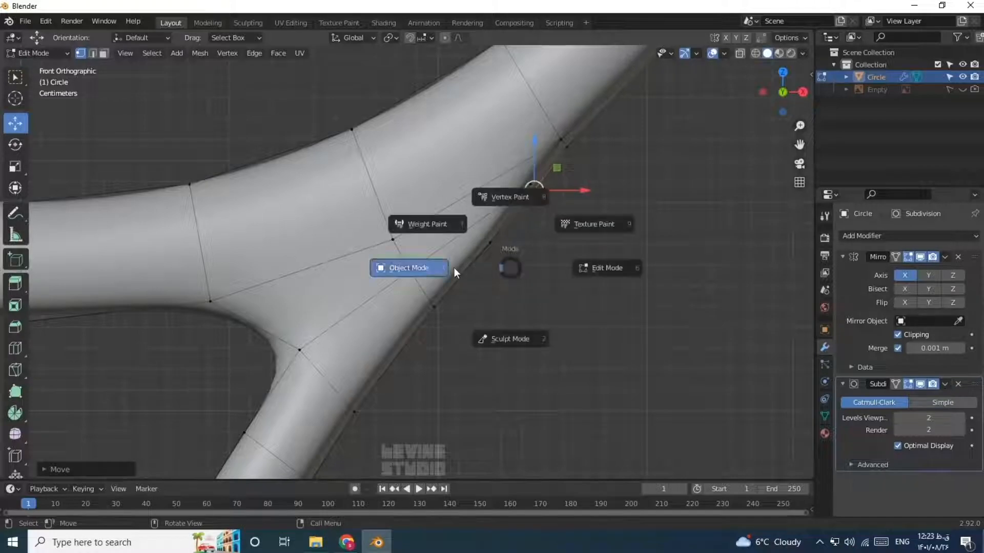
pyautogui.click(454, 267)
pyautogui.click(497, 285)
# Enable Auto Smooth at 30° in the racket mesh's normals settings.
pyautogui.scroll(-5, 497, 285)
pyautogui.keyDown('shift'); pyautogui.moveTo(438, 300); pyautogui.dragTo(568, 150, button='middle'); pyautogui.keyUp('shift')
pyautogui.click(528, 132)
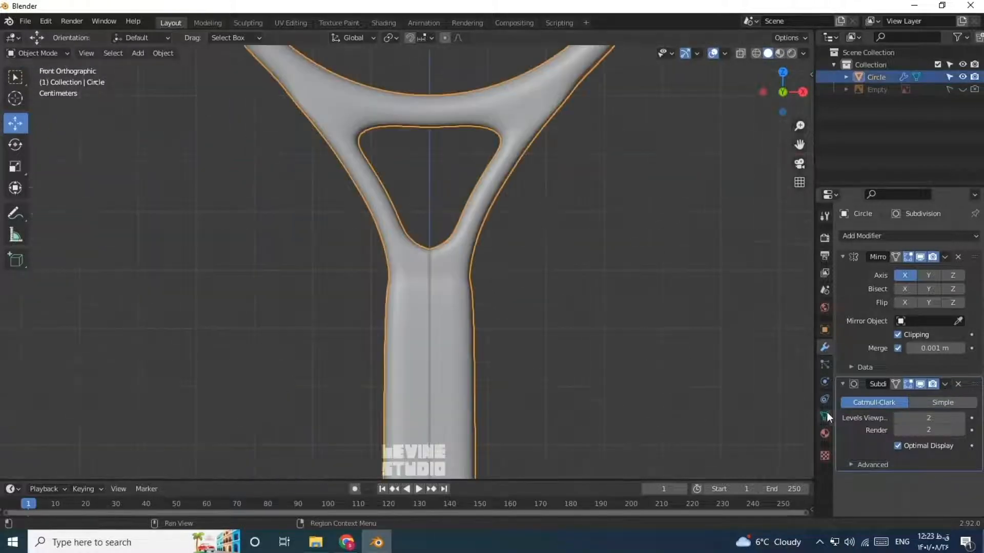
pyautogui.click(825, 415)
pyautogui.click(843, 447)
pyautogui.click(896, 465)
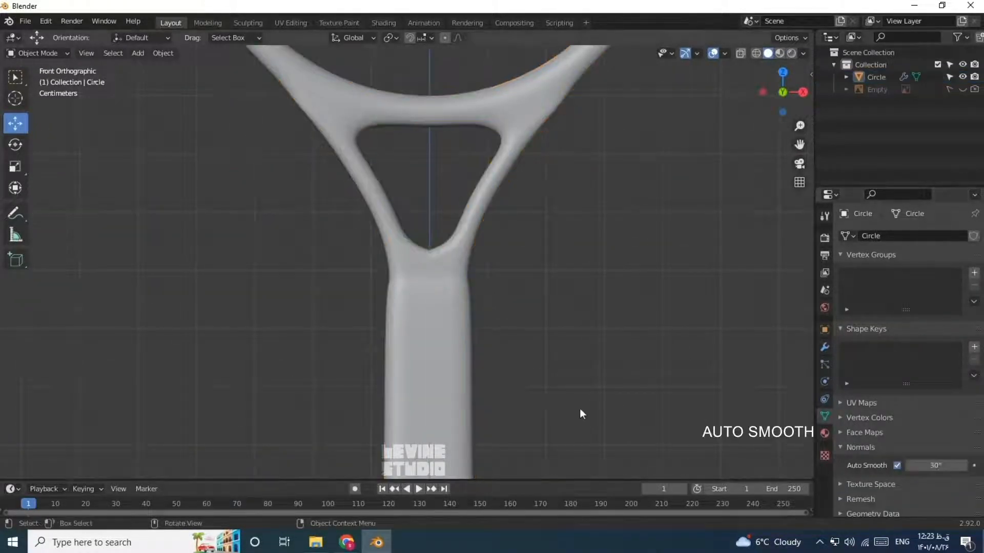
# In Edit Mode, raise the centre vertex at the bottom of the throat opening about 0.005 m along Z.
pyautogui.press('Tab')
pyautogui.scroll(5, 487, 328)
pyautogui.click(464, 338)
pyautogui.hotkey('alt', 'z')
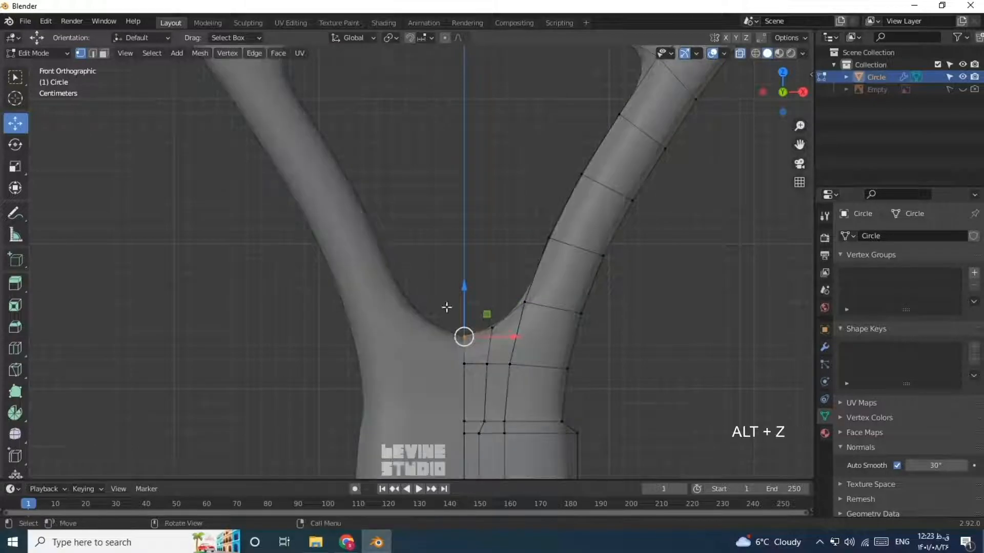
pyautogui.hotkey('alt', 'z')
pyautogui.press('g')
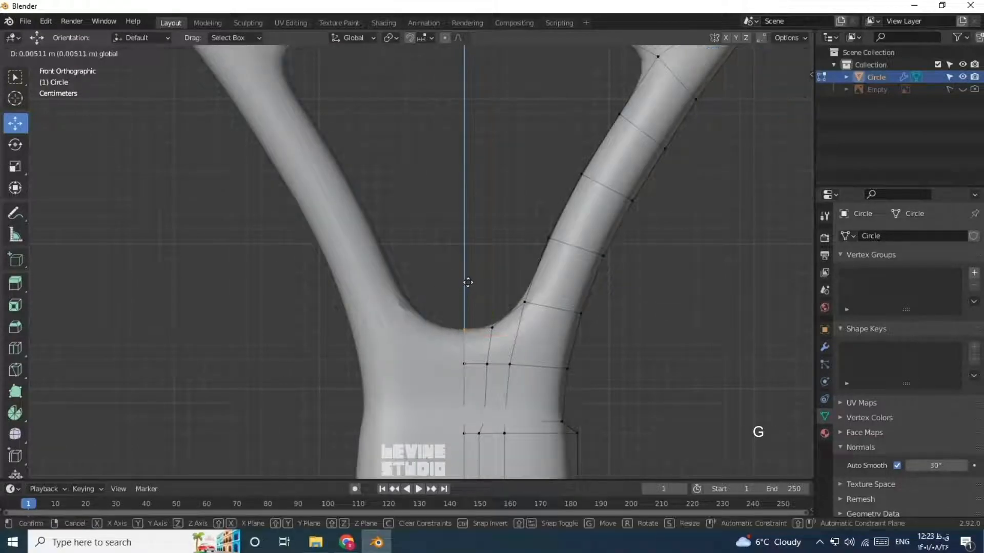
pyautogui.click(469, 279)
pyautogui.hotkey('alt', 'z')
# Move the vertex beside the throat's bottom centre about 0.006 m up and outward, and nudge the corner vertex up about 0.002 m.
pyautogui.click(484, 282)
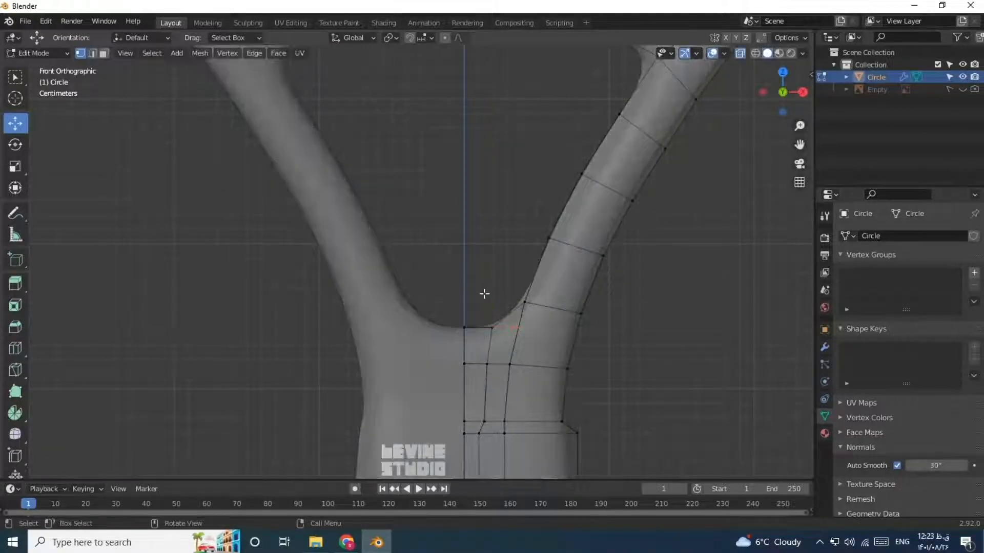
pyautogui.moveTo(483, 303); pyautogui.dragTo(500, 338)
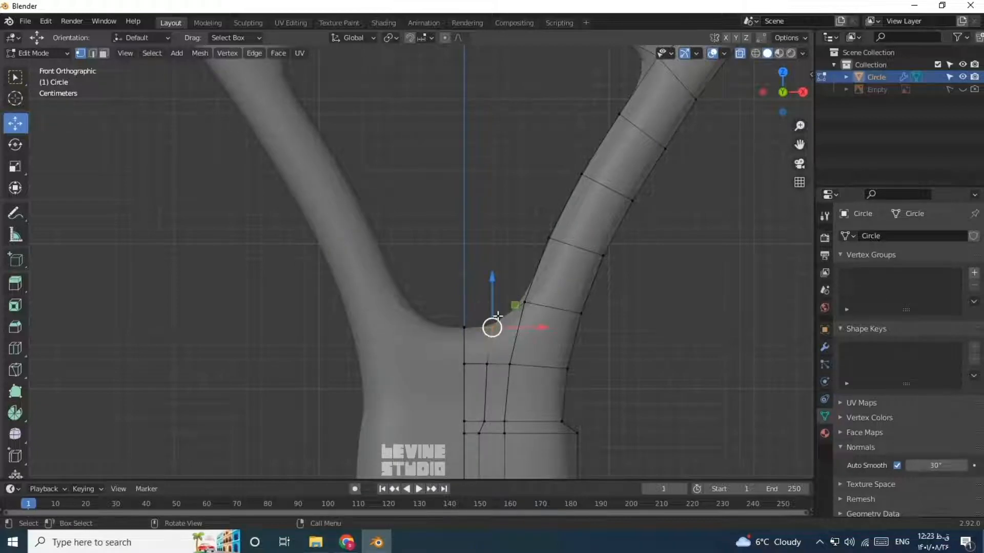
pyautogui.press('g')
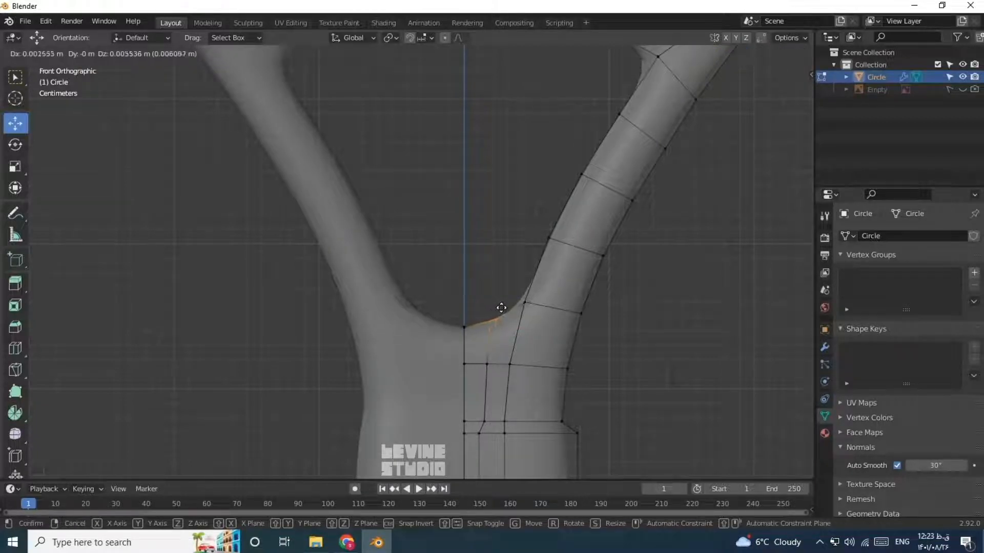
pyautogui.click(501, 308)
pyautogui.click(522, 302)
pyautogui.press('g')
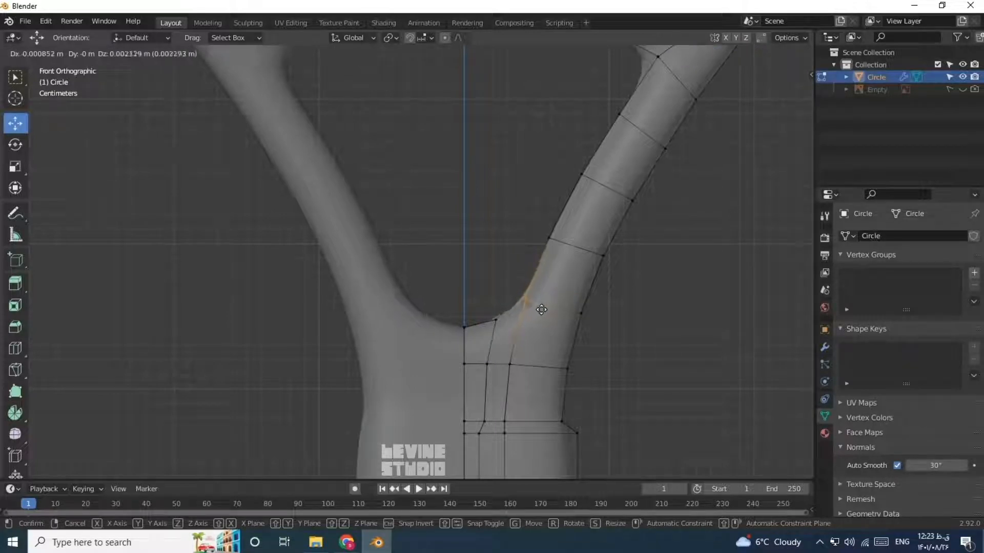
pyautogui.click(541, 310)
# Raise the two mid-depth vertices along the right curve of the throat's bottom slightly along Z.
pyautogui.moveTo(523, 301); pyautogui.dragTo(480, 251, button='middle')
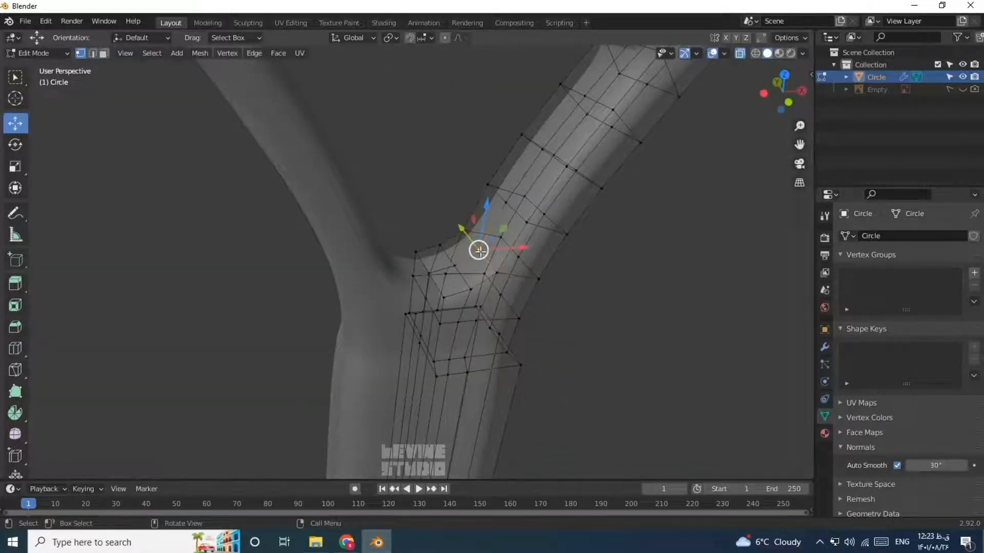
pyautogui.press('KP_1')
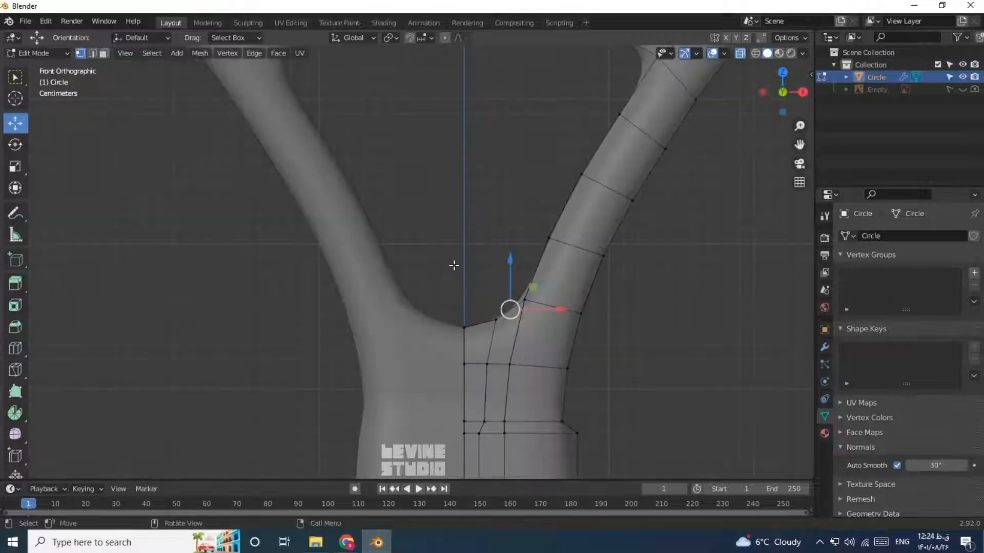
pyautogui.moveTo(513, 260); pyautogui.dragTo(510, 255)
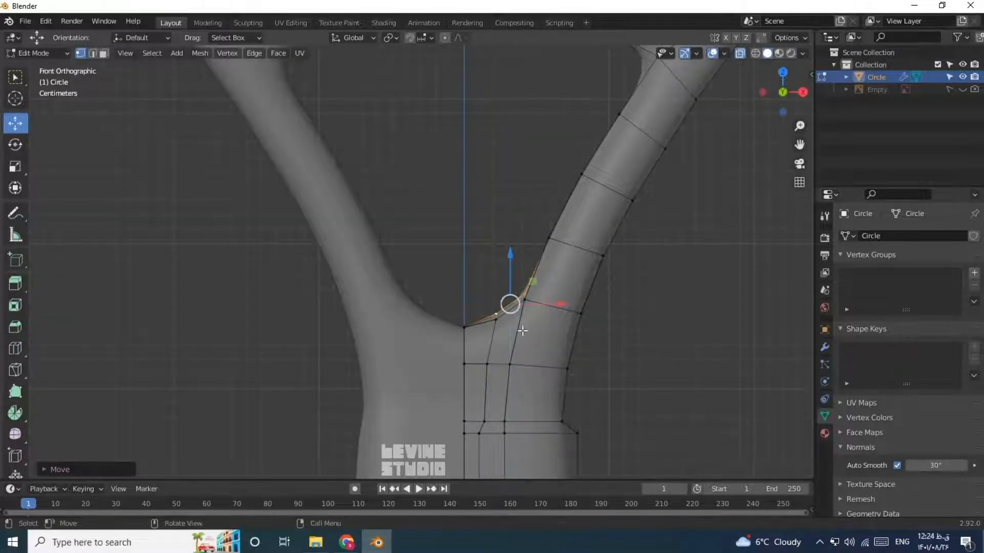
# Raise the throat's bottom centre vertex about 0.004 m along Z and return to Object Mode with the racket deselected.
pyautogui.click(463, 325)
pyautogui.press('g')
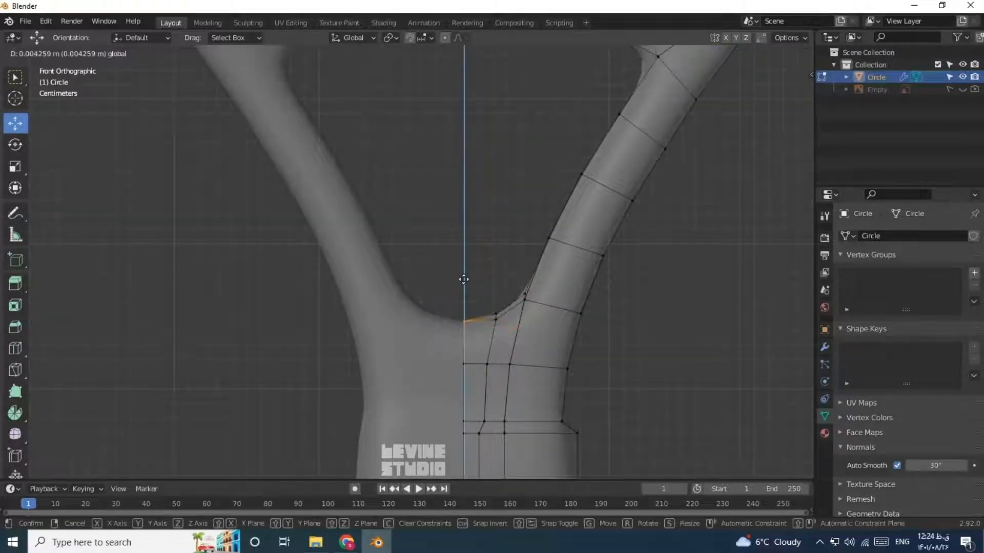
pyautogui.click(463, 277)
pyautogui.press('Tab')
pyautogui.click(450, 253)
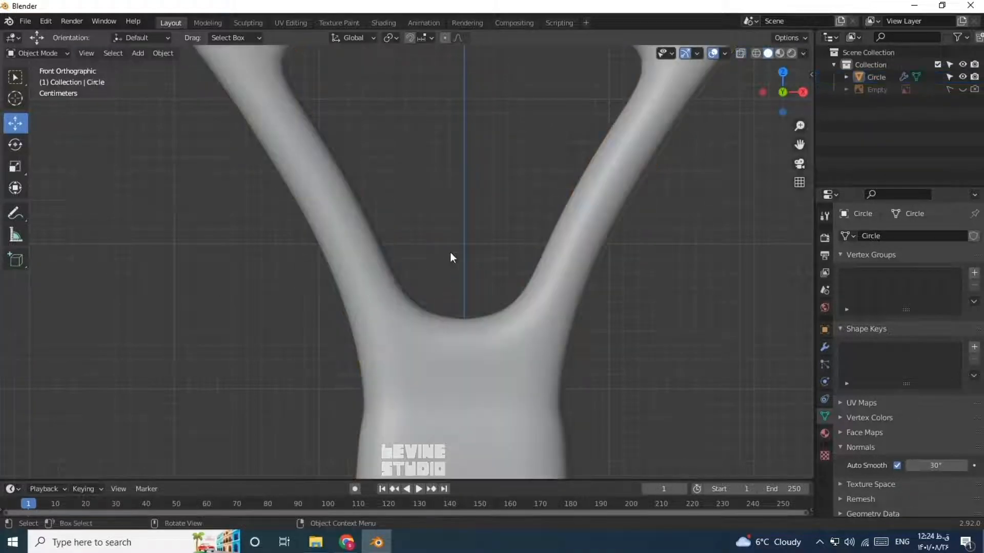
# Set the Subdivision viewport level to 3 and nudge the selected vertex at the throat's bottom centre slightly upward.
pyautogui.scroll(-2, 509, 293)
pyautogui.moveTo(508, 294); pyautogui.dragTo(442, 306, button='middle')
pyautogui.click(443, 306)
pyautogui.press('Tab')
pyautogui.scroll(2, 448, 279)
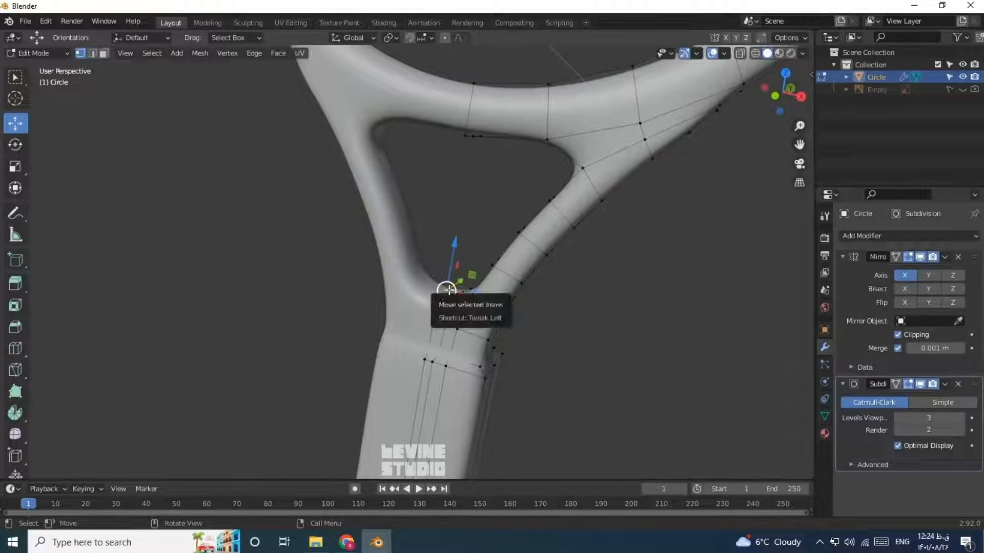
pyautogui.moveTo(459, 248); pyautogui.dragTo(463, 244)
pyautogui.press('Tab')
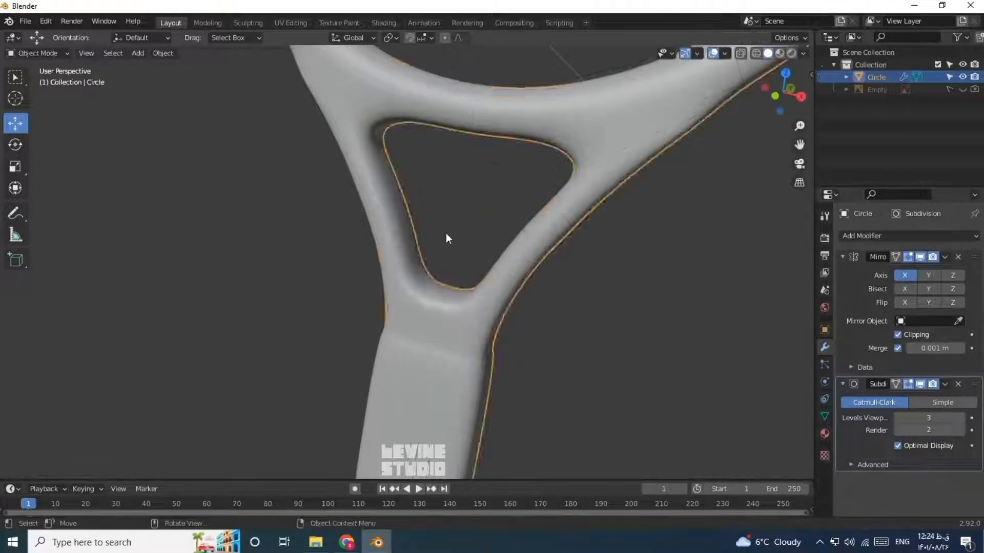
pyautogui.click(446, 233)
# From the front view, move the throat's bottom centre vertex about 0.002 m along Z and return to Object Mode.
pyautogui.moveTo(446, 234); pyautogui.dragTo(460, 257, button='middle')
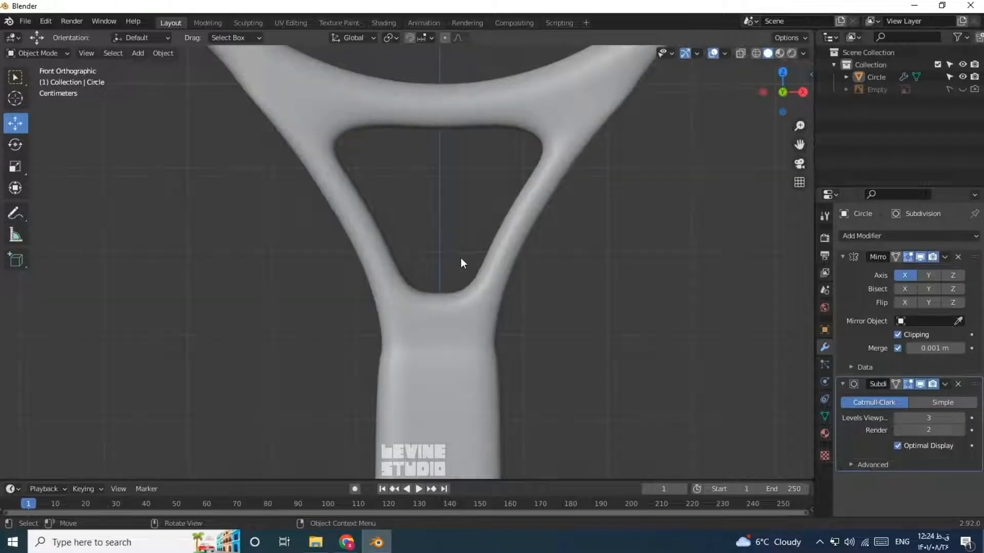
pyautogui.click(457, 316)
pyautogui.press('Tab')
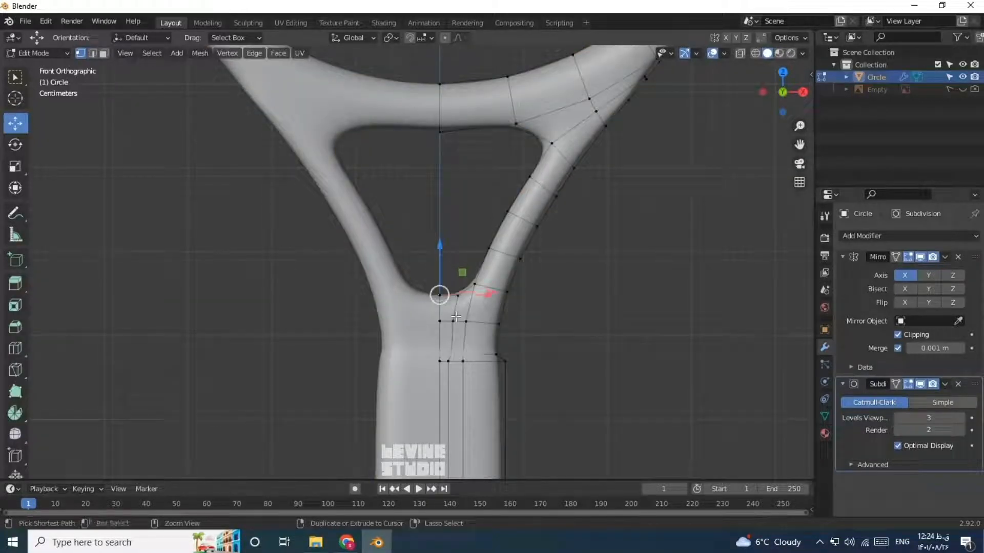
pyautogui.scroll(4, 450, 279)
pyautogui.press('g')
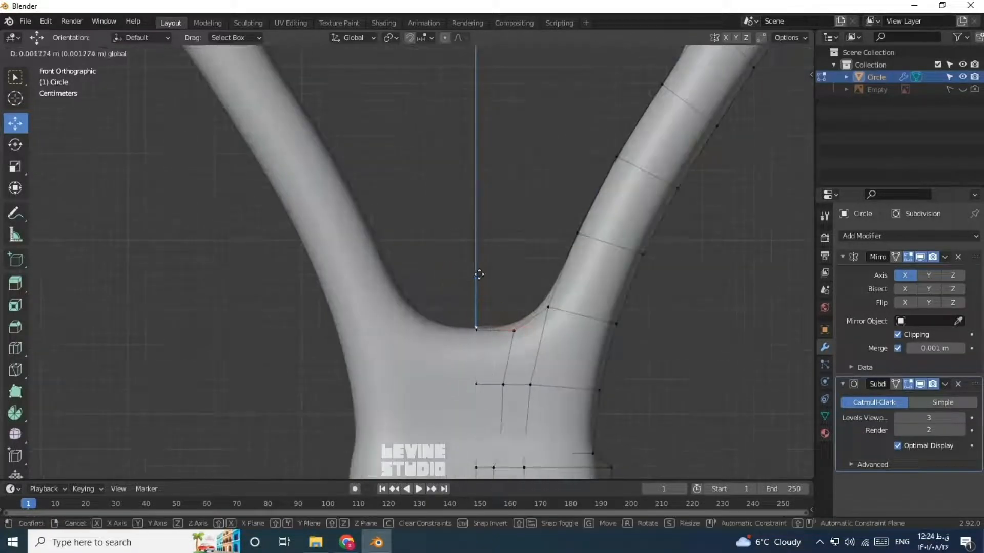
pyautogui.click(482, 276)
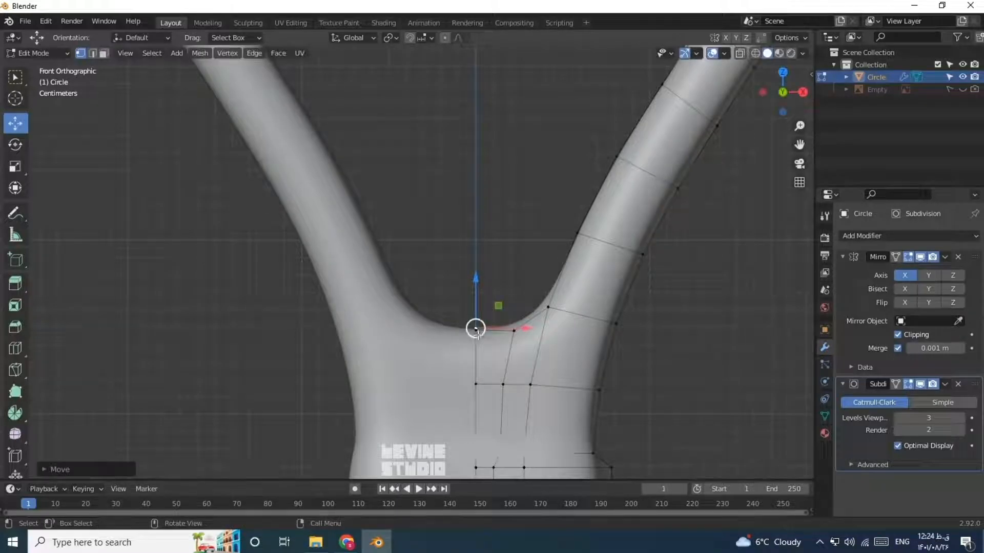
pyautogui.press('Tab')
pyautogui.click(410, 332)
pyautogui.click(419, 281)
# Add an edge loop across the neck and slide it down close to the handle's top edge.
pyautogui.scroll(-5, 420, 282)
pyautogui.click(450, 381)
pyautogui.press('Tab')
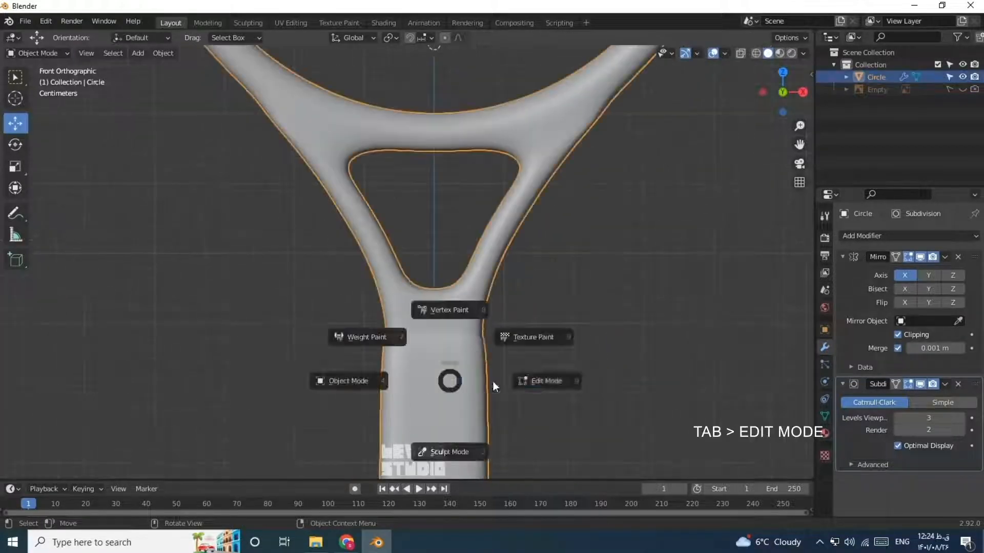
pyautogui.click(493, 381)
pyautogui.hotkey('ctrl', 'r')
pyautogui.click(488, 328)
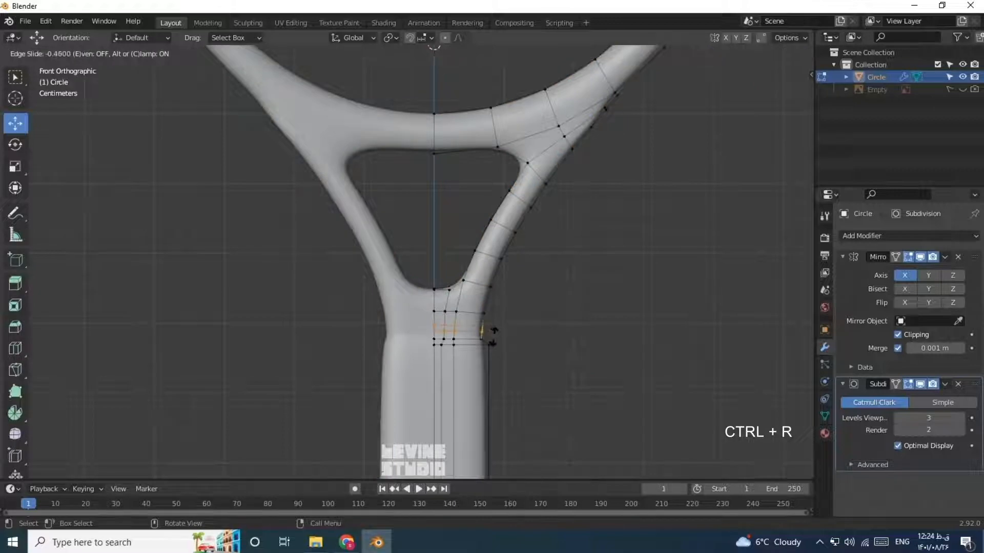
pyautogui.click(497, 350)
# Add an edge loop around the handle and slide it up just below the handle's top edge.
pyautogui.keyDown('shift'); pyautogui.moveTo(479, 397); pyautogui.dragTo(471, 364, button='middle'); pyautogui.keyUp('shift')
pyautogui.hotkey('ctrl', 'r')
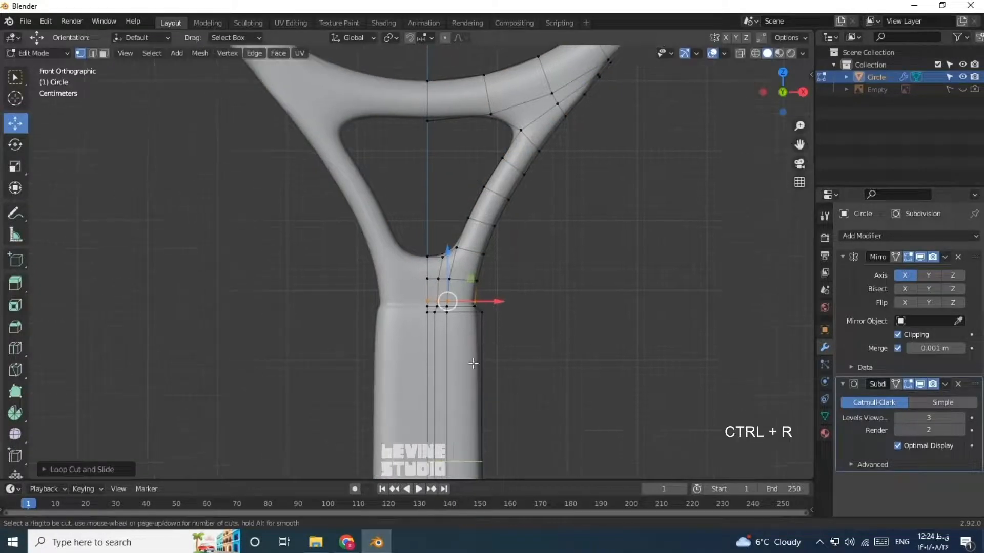
pyautogui.click(471, 364)
pyautogui.click(474, 226)
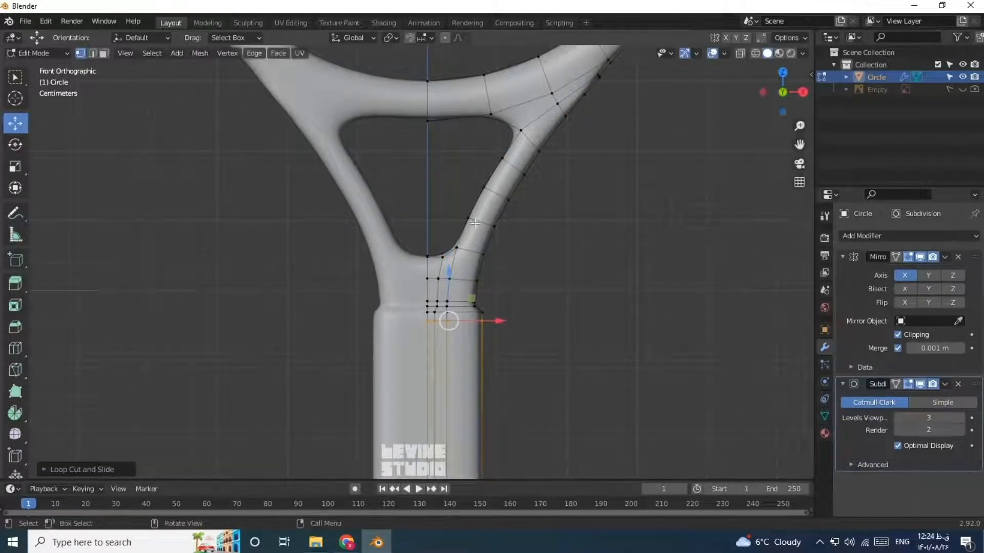
# Add two edge loops to the handle's end cap, one close to its bottom edge and one close to its upper edge.
pyautogui.keyDown('shift'); pyautogui.moveTo(515, 368); pyautogui.dragTo(494, 193, button='middle'); pyautogui.keyUp('shift')
pyautogui.keyDown('shift'); pyautogui.moveTo(483, 357); pyautogui.dragTo(484, 233, button='middle'); pyautogui.keyUp('shift')
pyautogui.hotkey('ctrl', 'r')
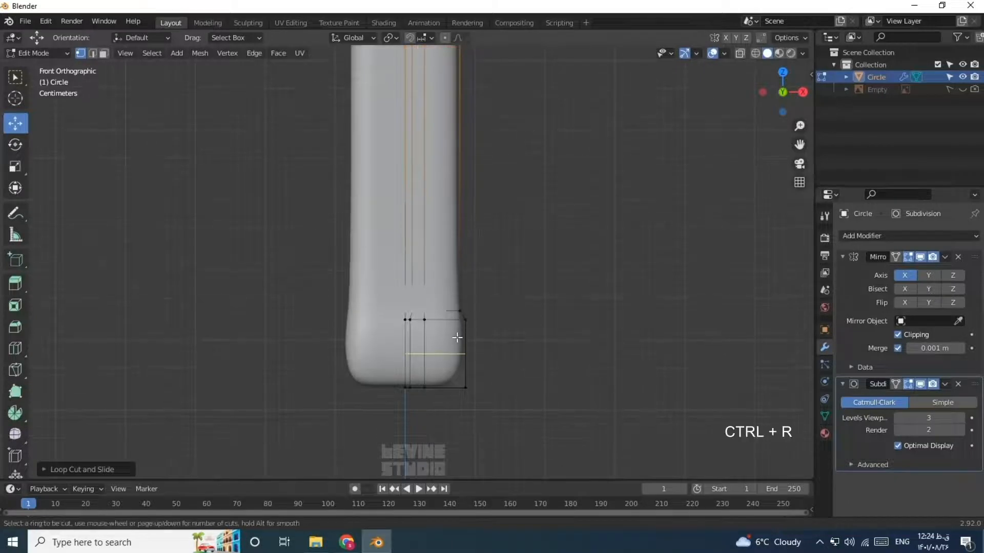
pyautogui.click(457, 338)
pyautogui.click(468, 364)
pyautogui.hotkey('ctrl', 'r')
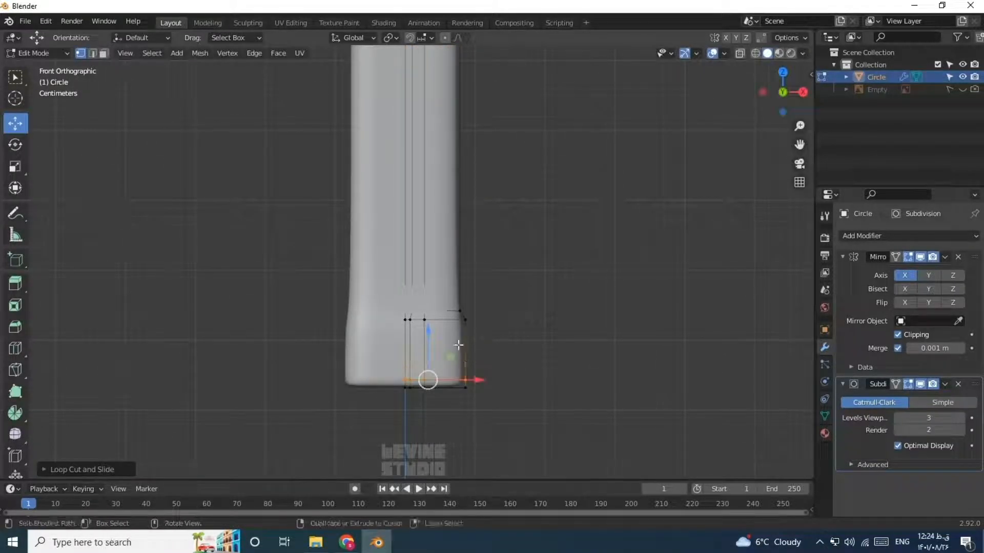
pyautogui.click(459, 342)
pyautogui.click(457, 320)
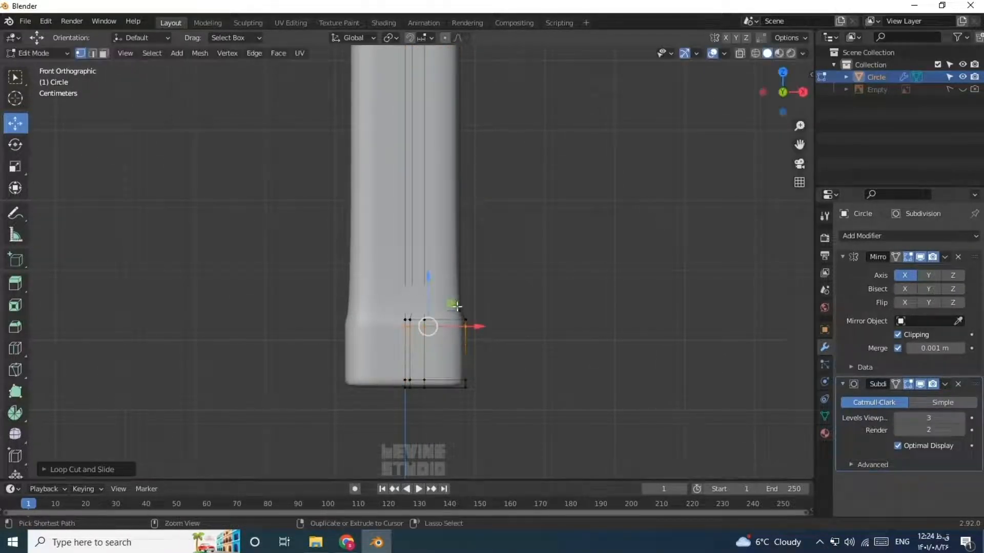
# Add an edge loop on the bevel above the end cap and another on the handle just above it, and return to Object Mode.
pyautogui.hotkey('ctrl', 'r')
pyautogui.click(458, 311)
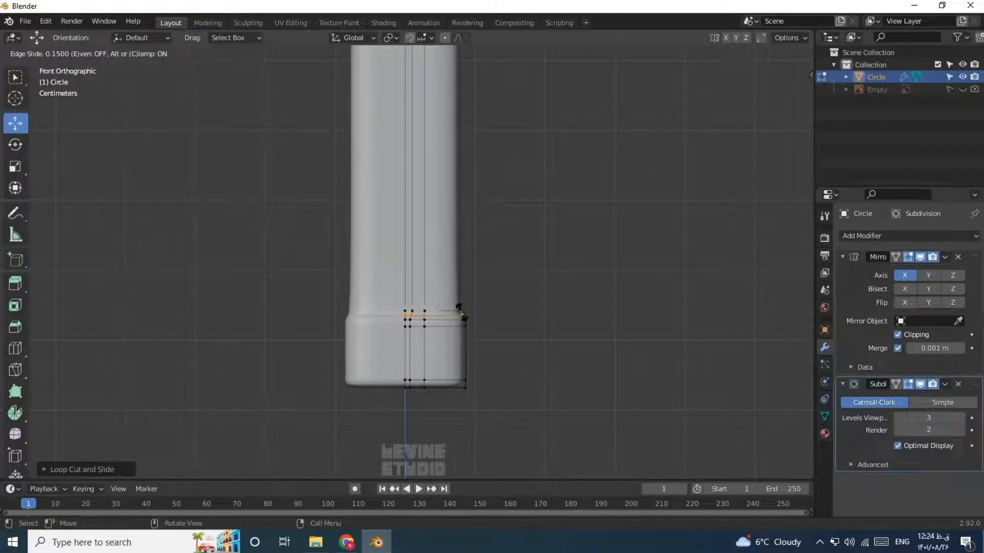
pyautogui.click(460, 311)
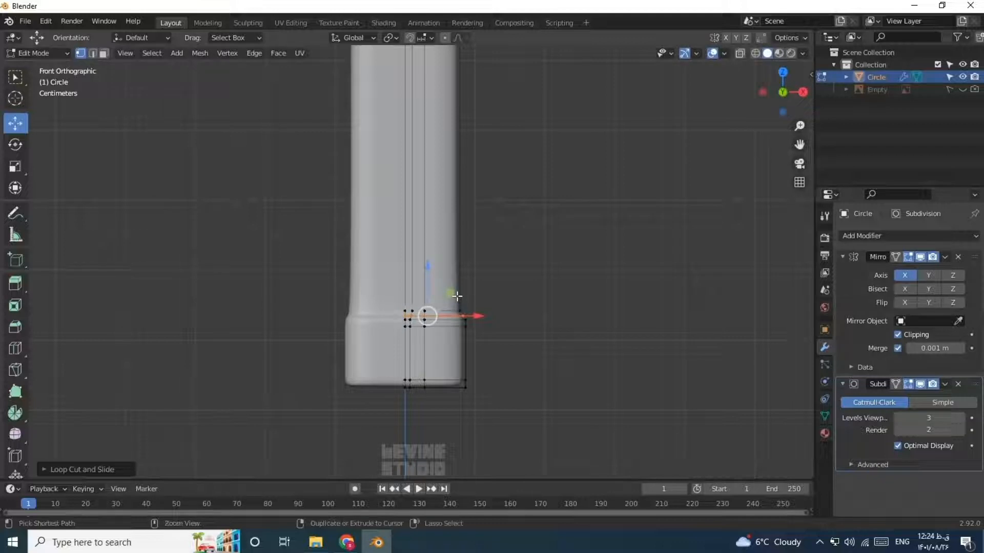
pyautogui.hotkey('ctrl', 'r')
pyautogui.click(460, 308)
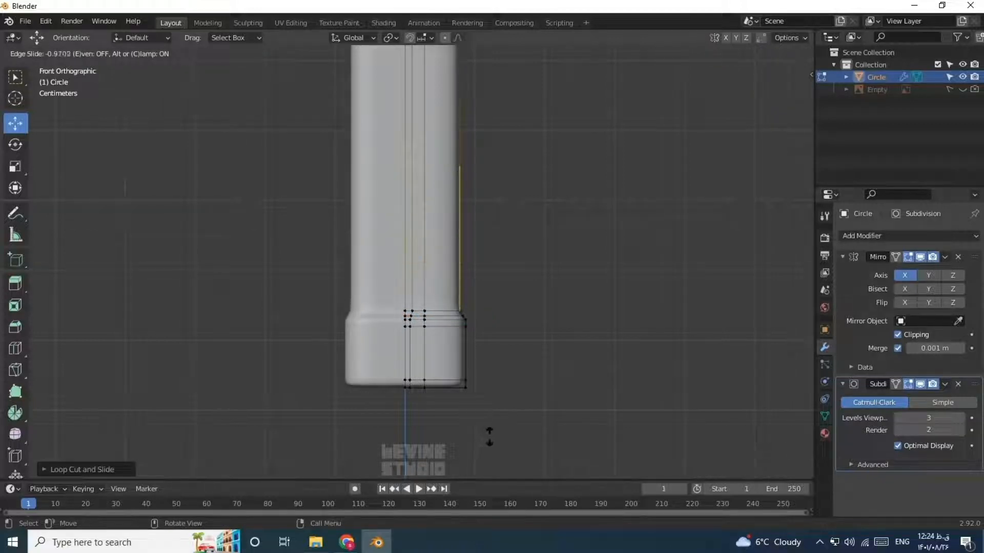
pyautogui.click(490, 437)
pyautogui.hotkey('ctrl', 'Tab')
# Lower the top centre vertices of the racket head about 0.013 m along Z with smooth proportional editing, and return to Object Mode.
pyautogui.scroll(-4, 528, 300)
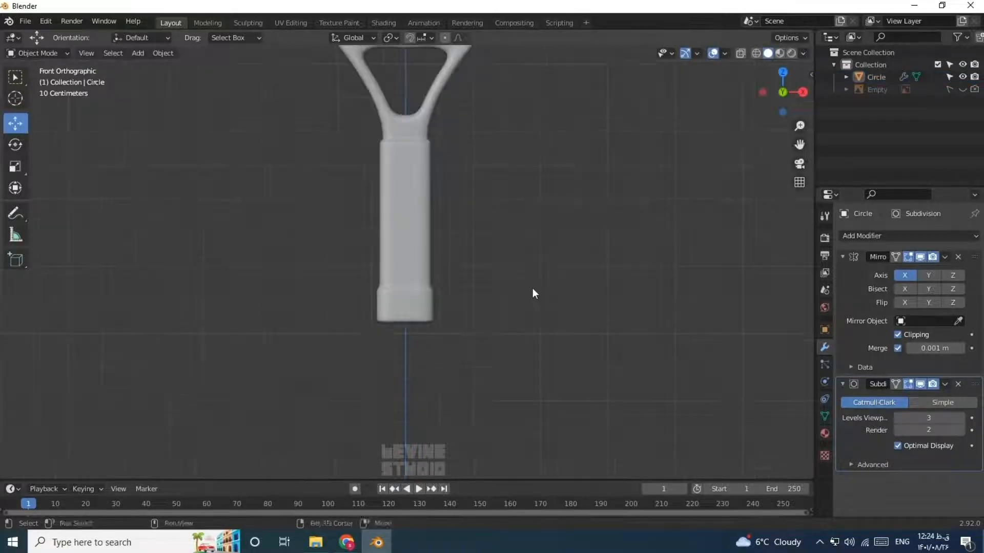
pyautogui.moveTo(533, 288)
pyautogui.keyDown('shift'); pyautogui.mouseDown(button='middle')
pyautogui.moveTo(542, 433)
pyautogui.moveTo(534, 398)
pyautogui.mouseUp(button='middle'); pyautogui.keyUp('shift')
pyautogui.keyDown('shift'); pyautogui.moveTo(527, 319); pyautogui.dragTo(535, 418, button='middle'); pyautogui.keyUp('shift')
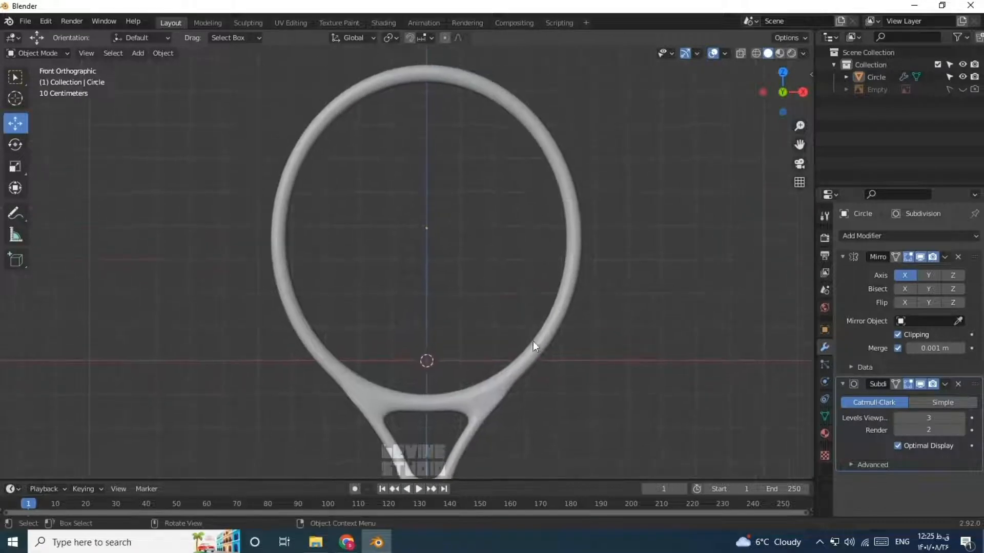
pyautogui.scroll(-2, 533, 342)
pyautogui.click(518, 210)
pyautogui.hotkey('ctrl', 'Tab')
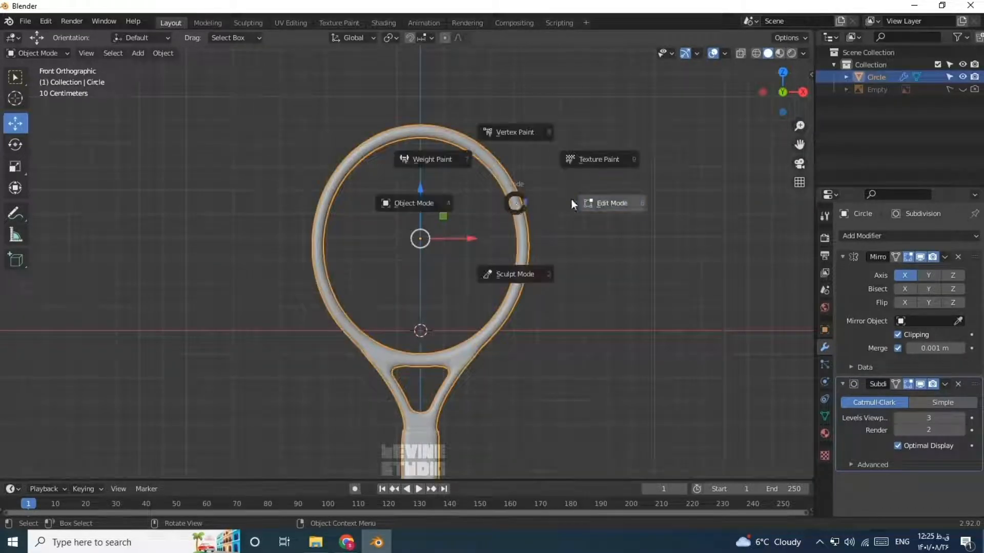
pyautogui.click(574, 200)
pyautogui.click(430, 132)
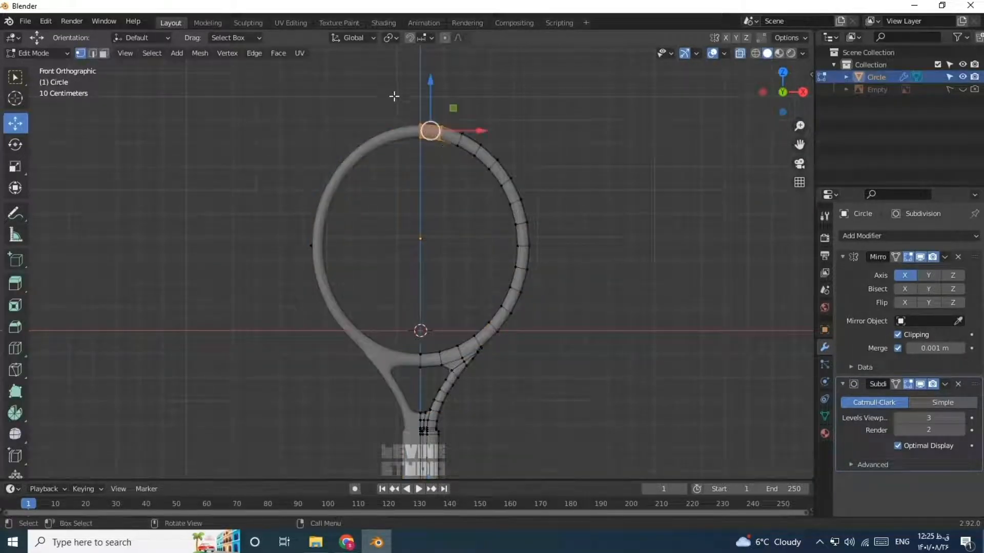
pyautogui.moveTo(394, 97); pyautogui.dragTo(429, 172)
pyautogui.hotkey('alt', 'z')
pyautogui.press('g')
pyautogui.press('z')
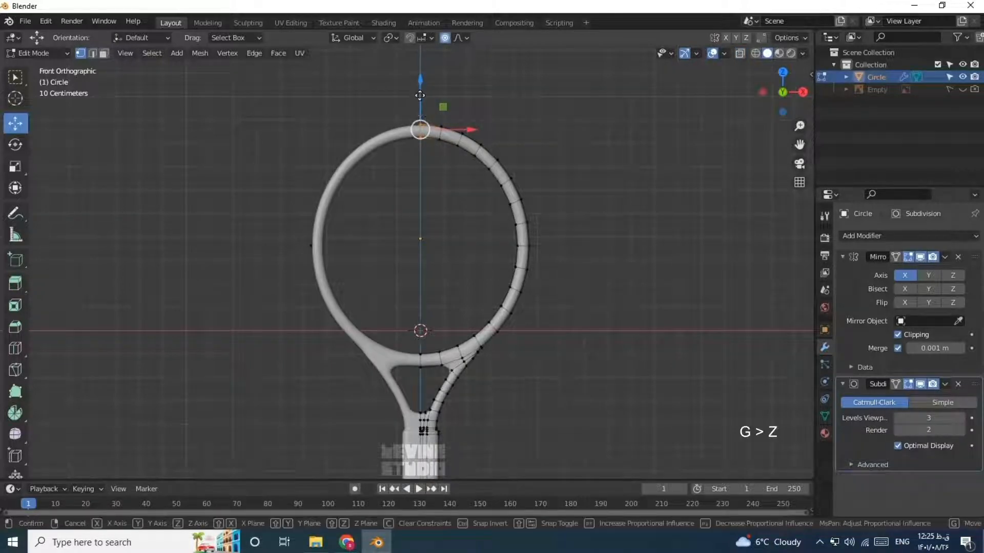
pyautogui.scroll(4, 420, 97)
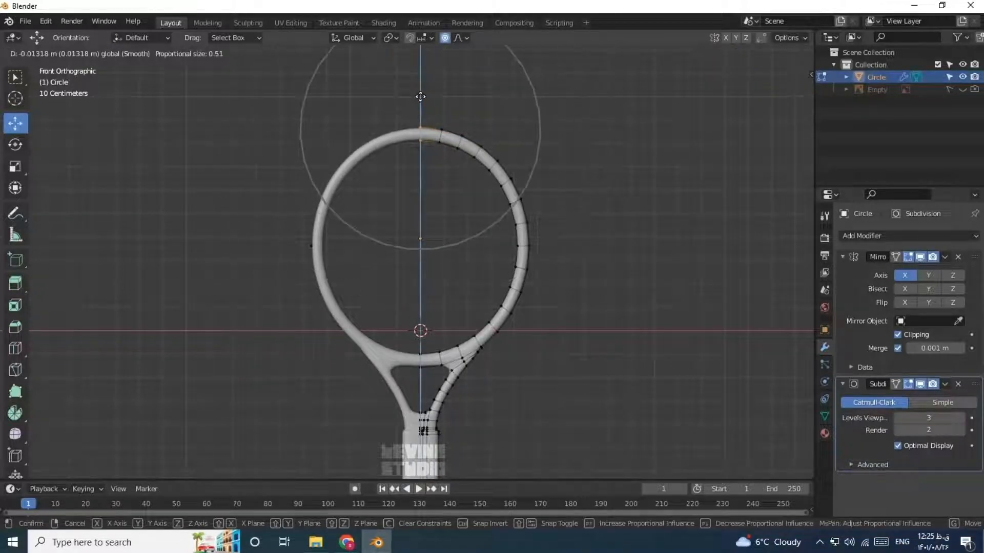
pyautogui.click(420, 96)
pyautogui.press('Tab')
pyautogui.click(554, 141)
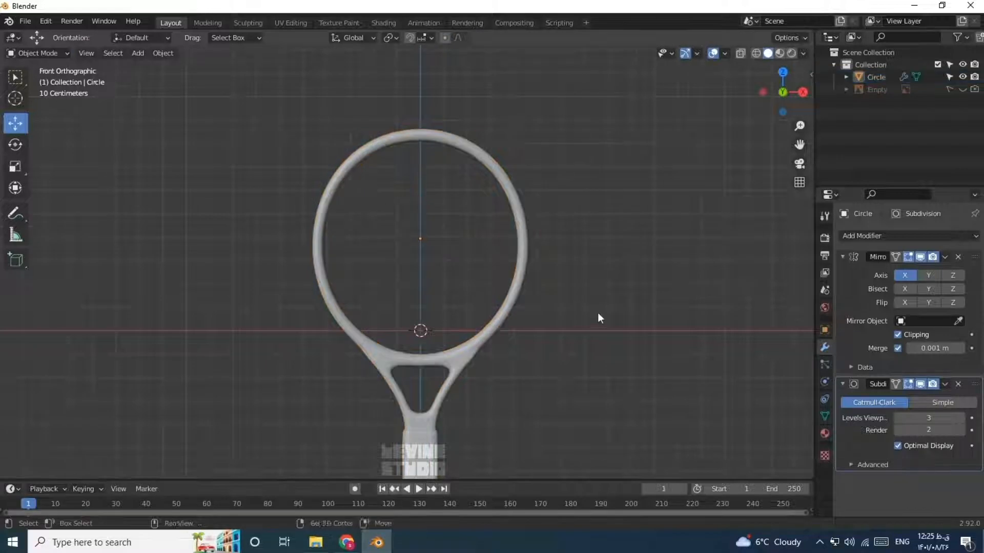
# Save the project as racket3 in the E:\Shiibo\Blender\files folder.
pyautogui.keyDown('shift'); pyautogui.moveTo(610, 407); pyautogui.dragTo(593, 302, button='middle'); pyautogui.keyUp('shift')
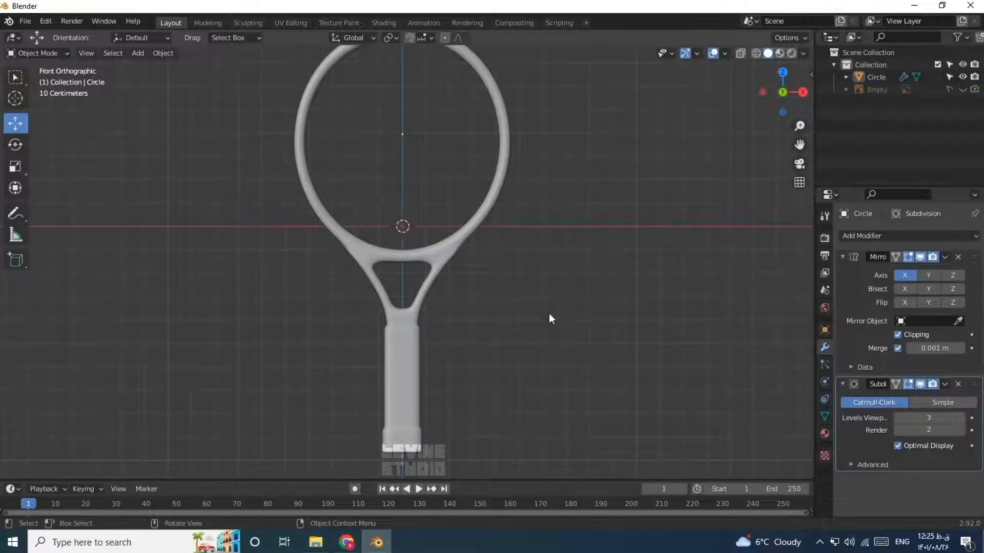
pyautogui.hotkey('ctrl', 's')
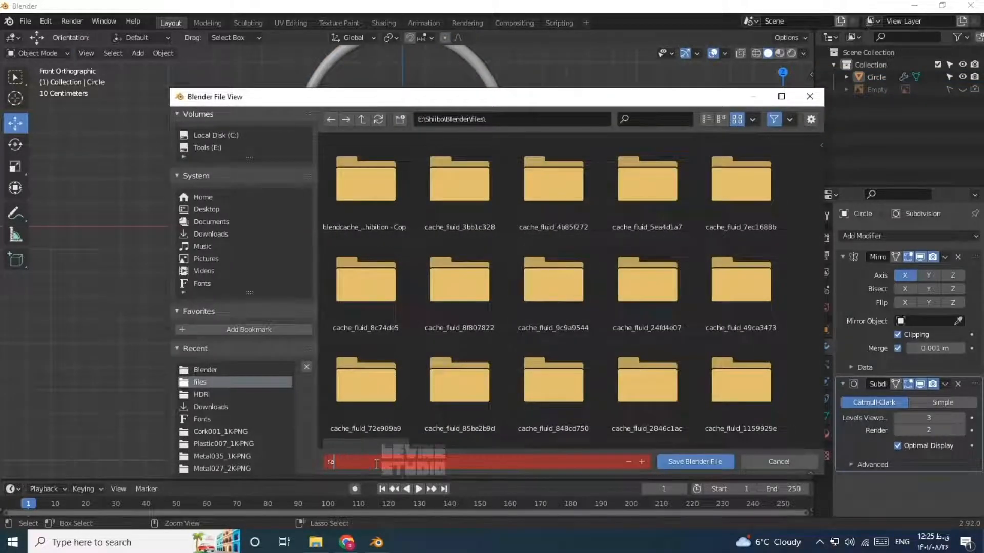
pyautogui.write('racket3')
pyautogui.press('Return')
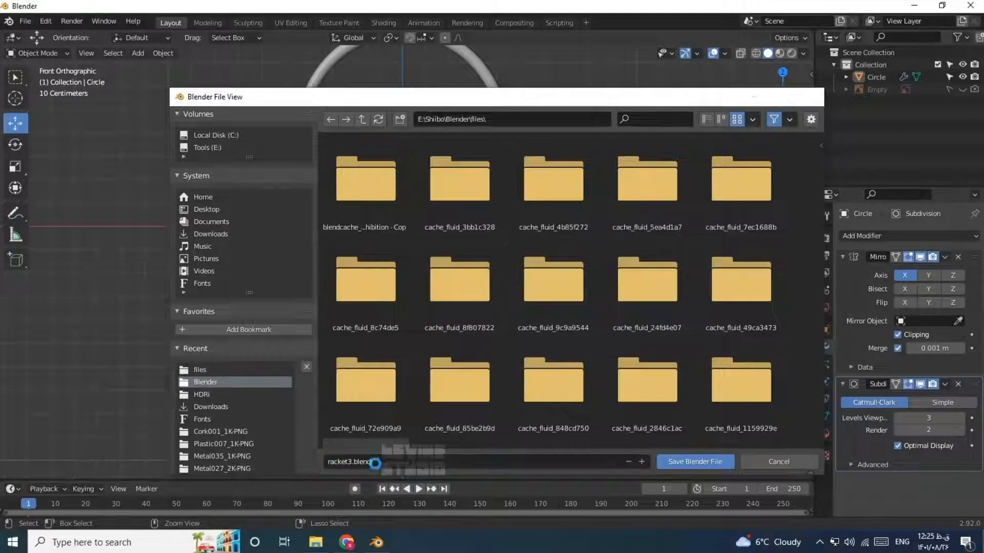
# Add a mesh plane and rotate it 90° about the X axis.
pyautogui.hotkey('shift', 'a')
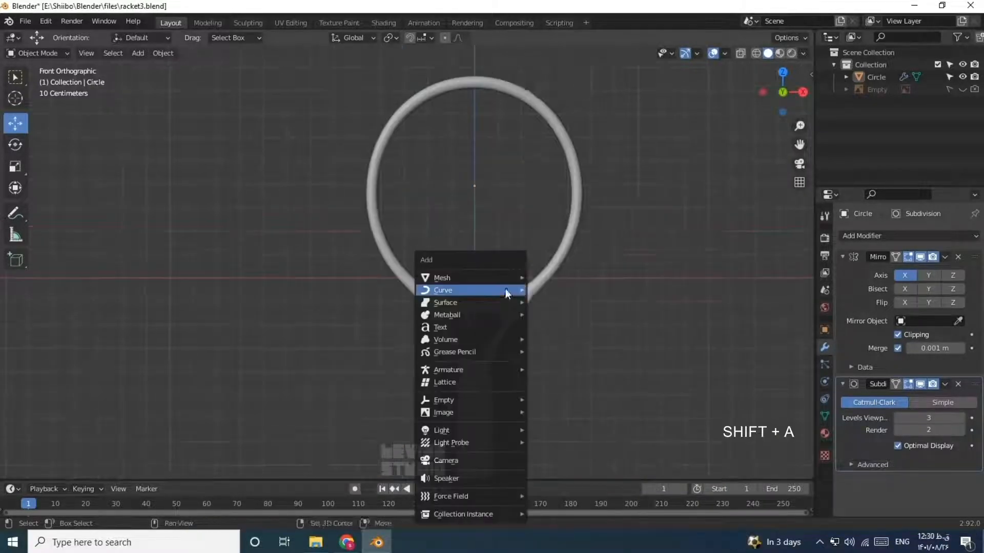
pyautogui.moveTo(461, 277)
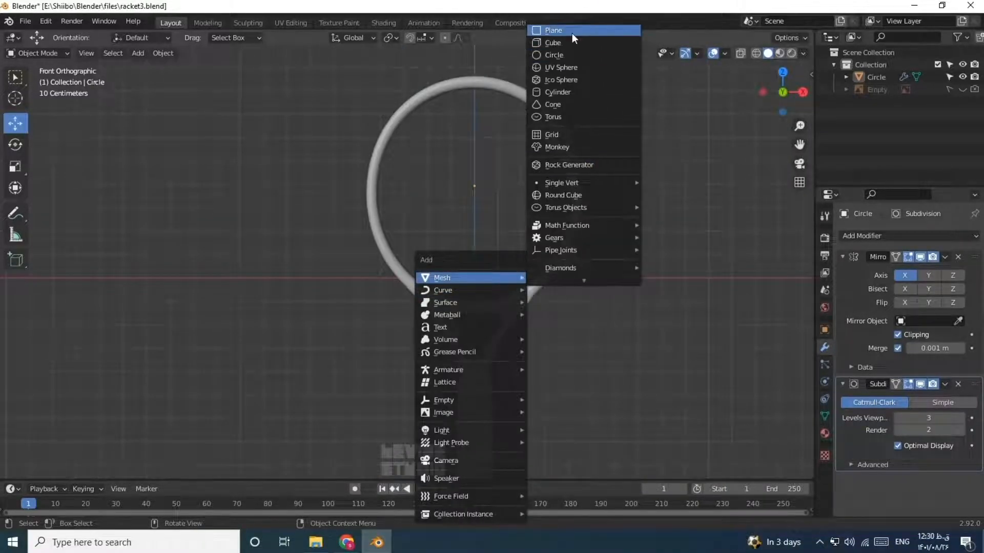
pyautogui.click(572, 31)
pyautogui.write('rx90')
pyautogui.press('Return')
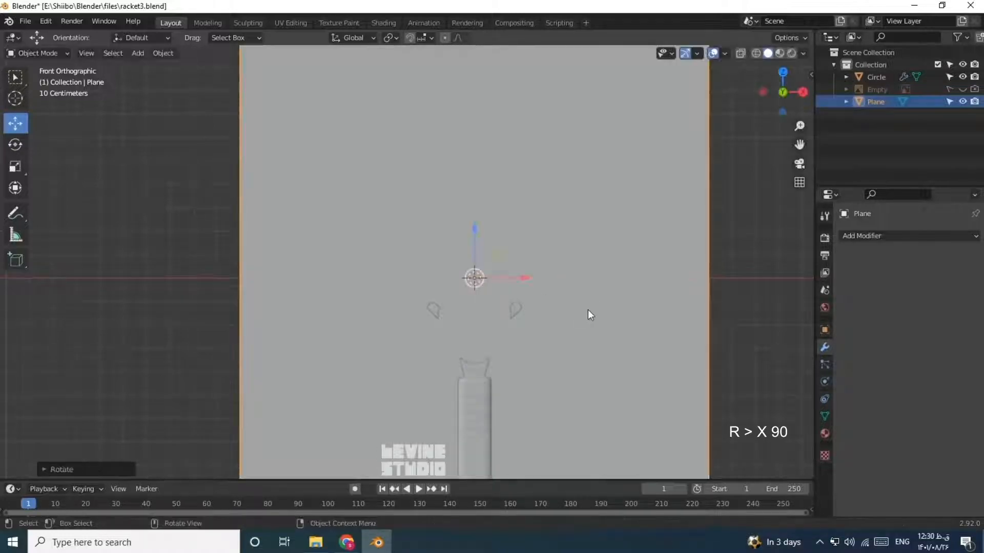
# Scale the plane down to roughly half size, turn on X-ray, and raise the plane along Z over the racket head.
pyautogui.press('s')
pyautogui.click(578, 277)
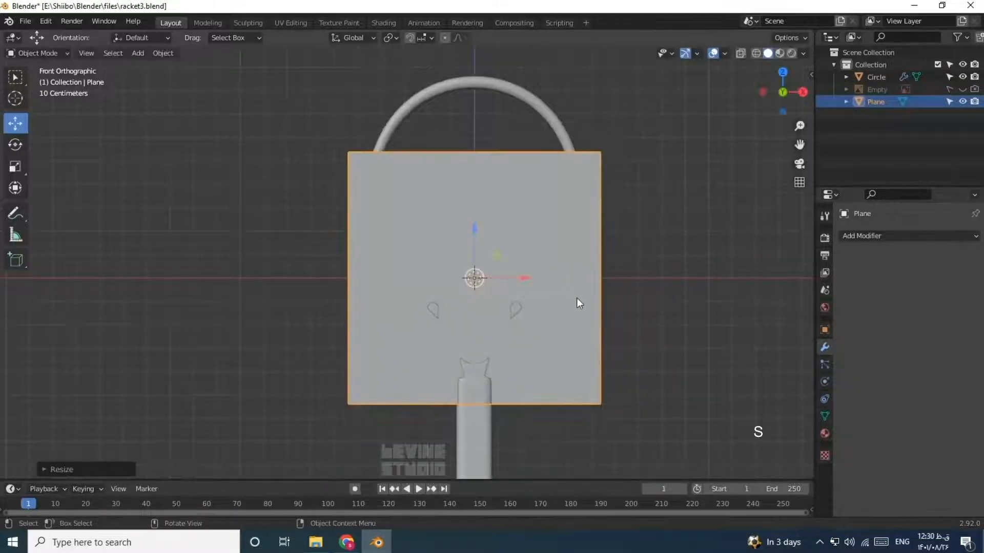
pyautogui.hotkey('alt', 'z')
pyautogui.press('g')
pyautogui.press('z')
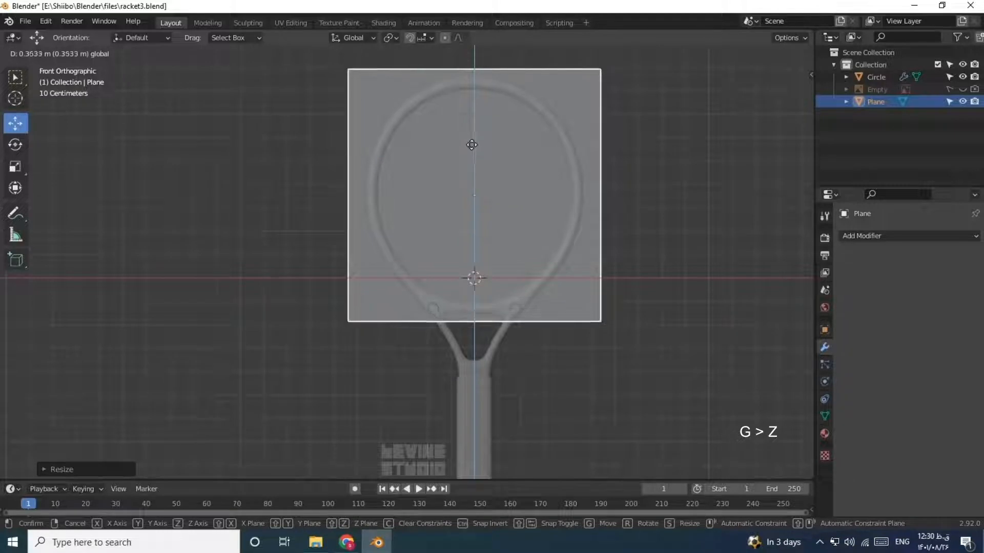
pyautogui.click(474, 153)
# Scale the plane down slightly and raise it along Z until it covers the racket head's hoop.
pyautogui.scroll(1, 513, 175)
pyautogui.keyDown('shift'); pyautogui.moveTo(530, 204); pyautogui.dragTo(443, 244, button='middle'); pyautogui.keyUp('shift')
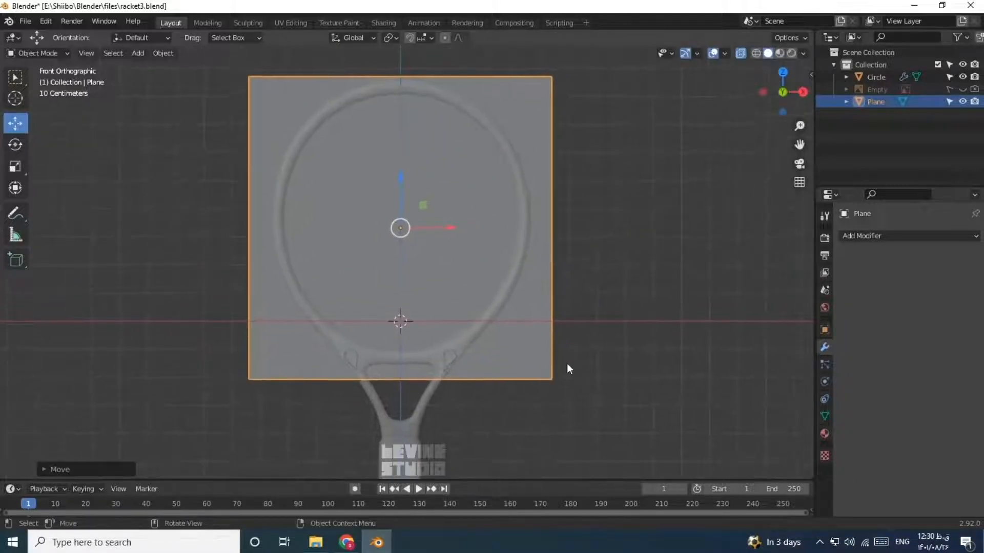
pyautogui.press('s')
pyautogui.click(560, 359)
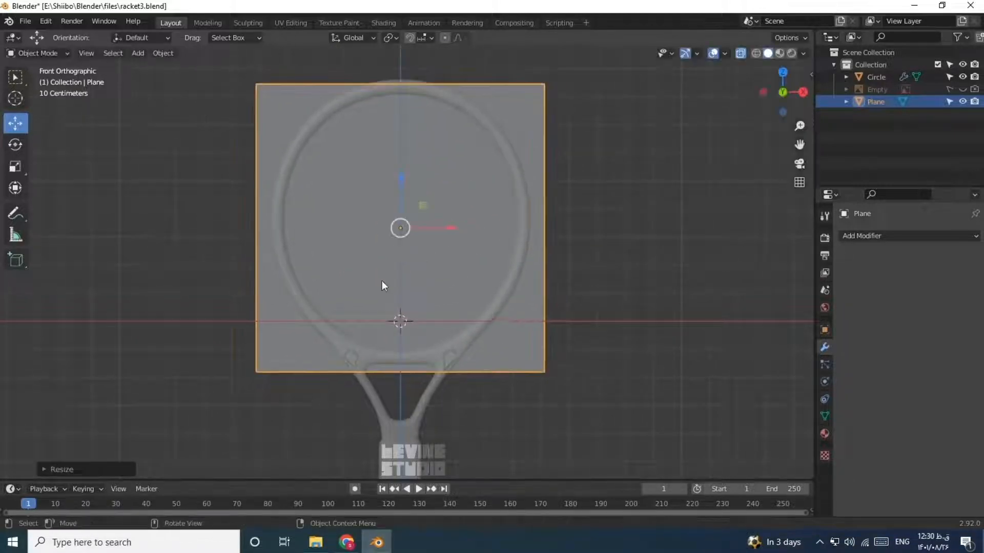
pyautogui.press('g')
pyautogui.click(398, 194)
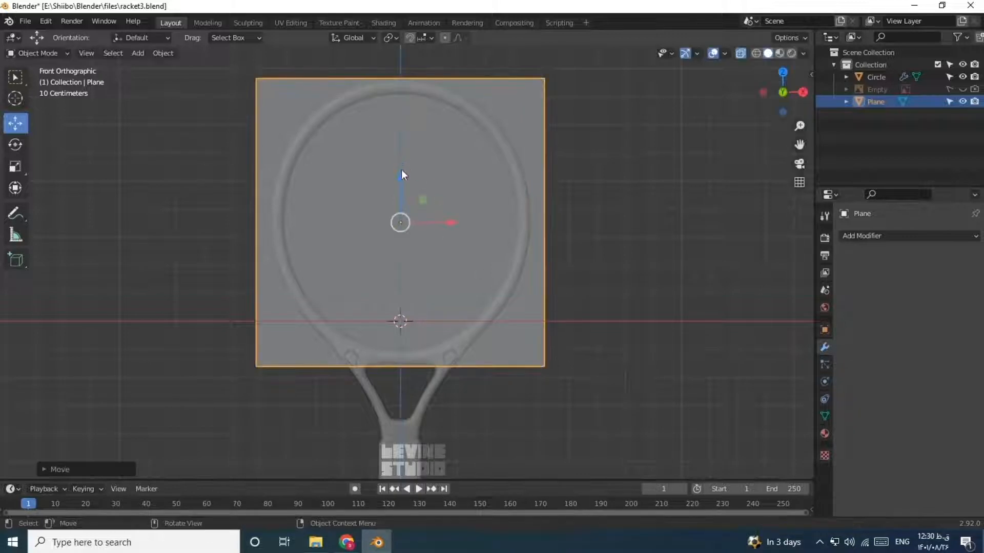
pyautogui.moveTo(401, 170); pyautogui.dragTo(401, 167)
# In Edit Mode, add two vertical loop cuts to the plane and spread them apart along X by about 2.
pyautogui.press('Tab')
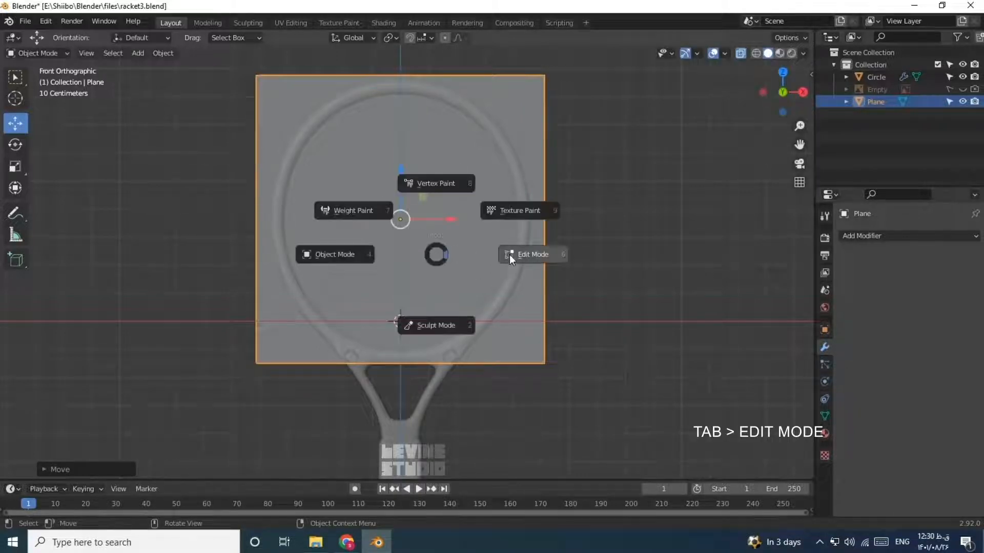
pyautogui.click(509, 255)
pyautogui.hotkey('ctrl', 'r')
pyautogui.scroll(1, 408, 345)
pyautogui.click(409, 344)
pyautogui.rightClick(408, 345)
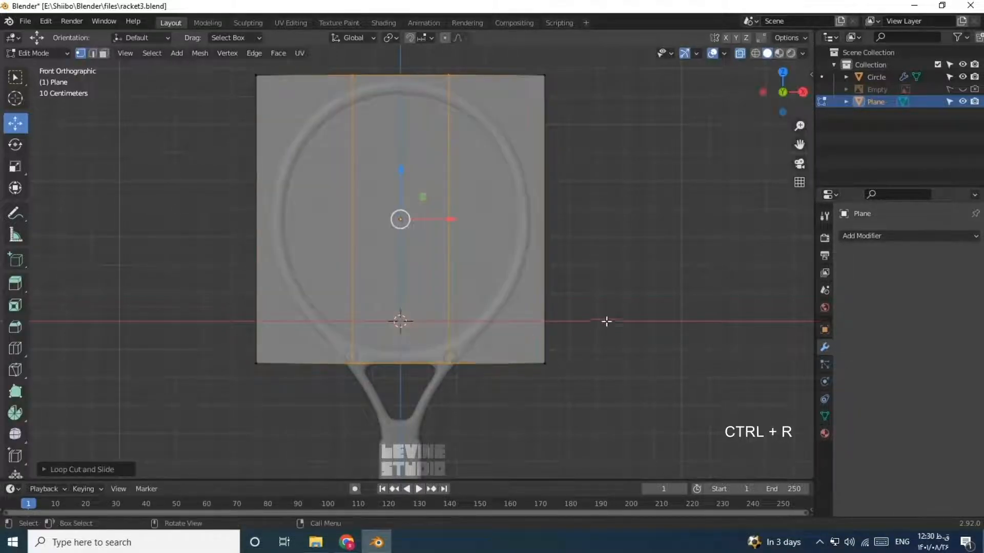
pyautogui.press('s')
pyautogui.press('x')
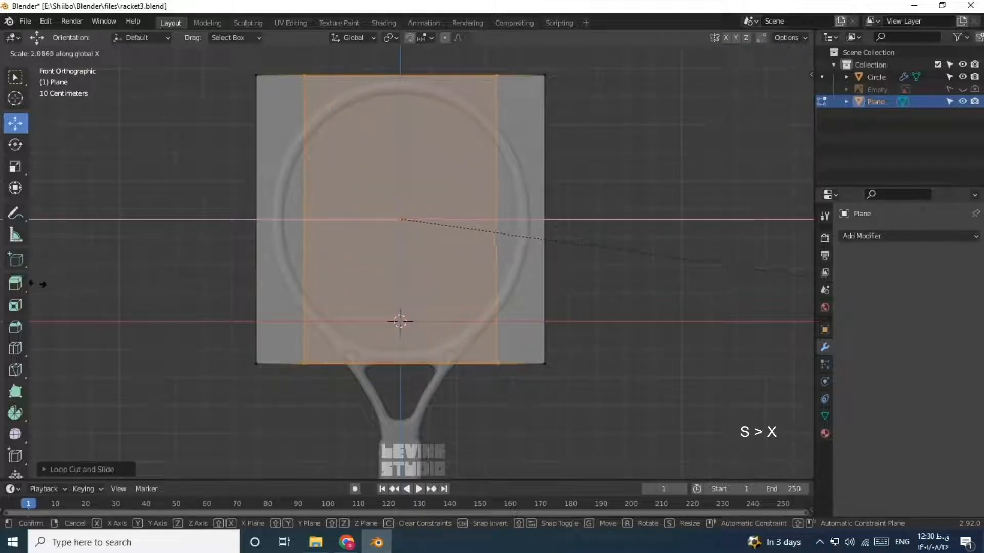
pyautogui.click(42, 283)
# Add two horizontal loop cuts across the plane and scale them apart along Z toward its upper and lower edges.
pyautogui.hotkey('ctrl', 'r')
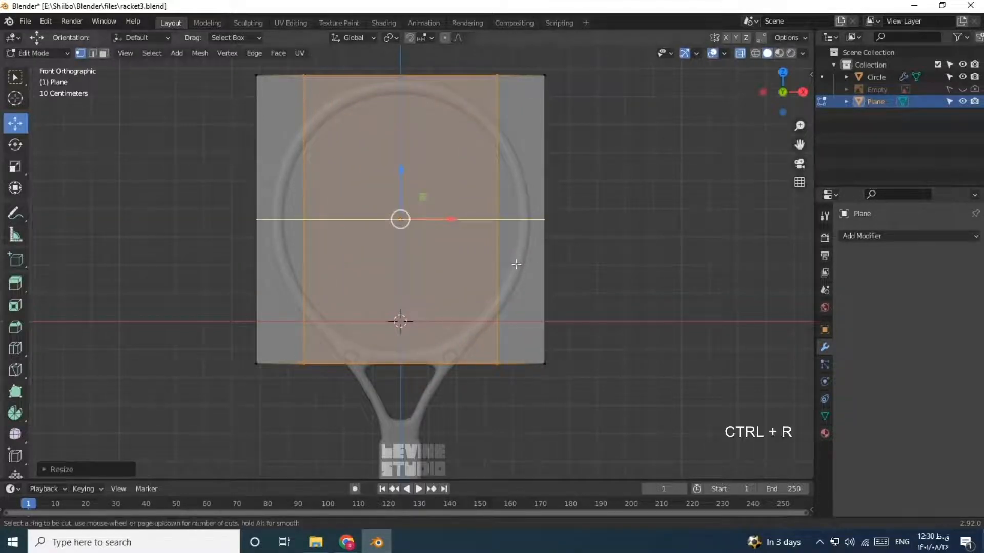
pyautogui.scroll(1, 516, 265)
pyautogui.click(517, 264)
pyautogui.rightClick(516, 265)
pyautogui.press('s')
pyautogui.press('z')
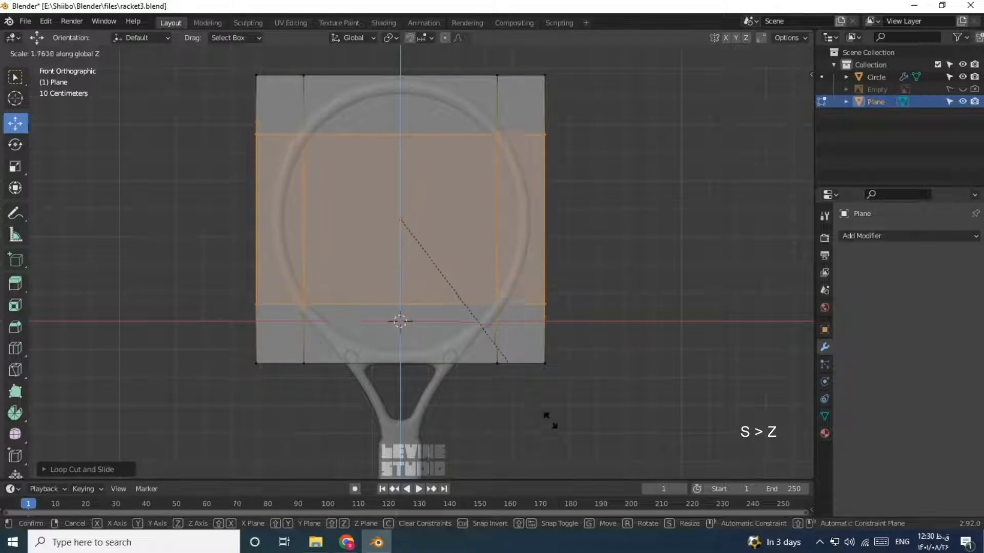
pyautogui.click(562, 466)
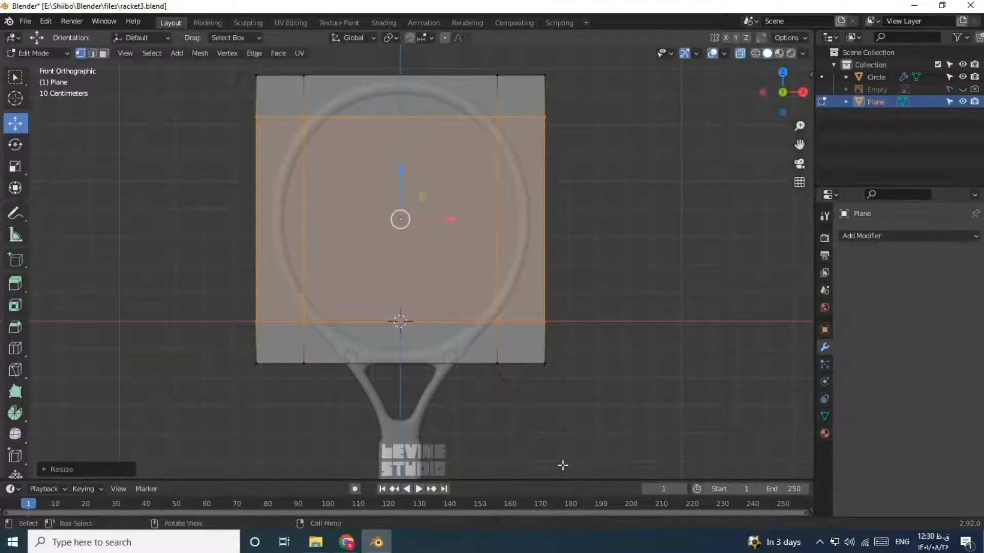
# Add eight evenly spaced vertical loop cuts to the plane's middle section.
pyautogui.hotkey('ctrl', 'r')
pyautogui.scroll(5, 421, 345)
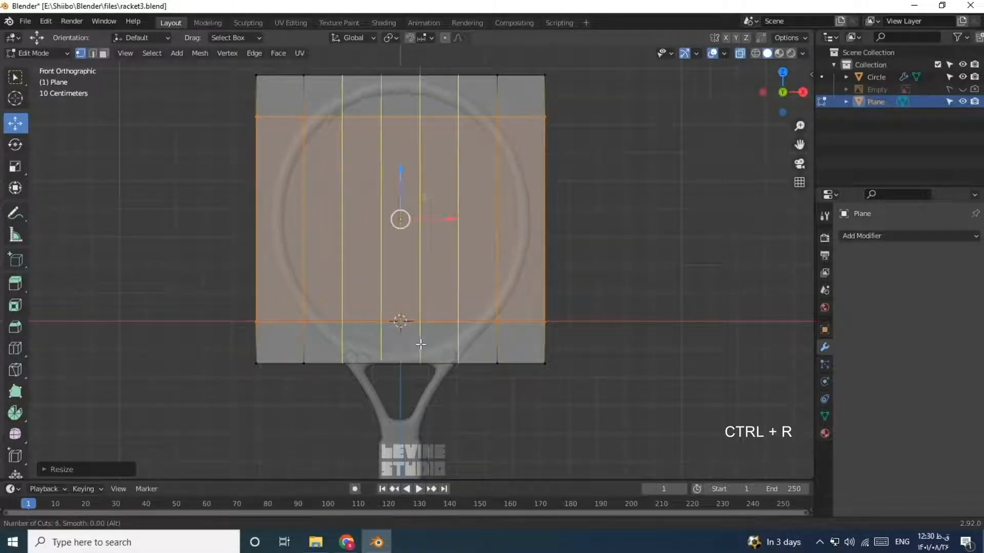
pyautogui.click(421, 345)
pyautogui.rightClick(420, 345)
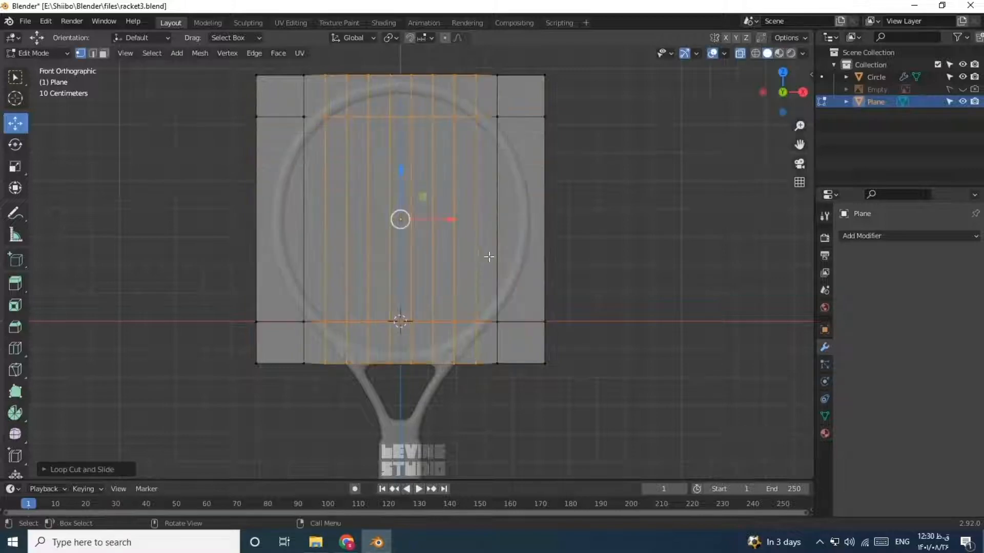
# Add nine evenly spaced horizontal loop cuts to the plane's middle section.
pyautogui.hotkey('ctrl', 'r')
pyautogui.scroll(3, 532, 238)
pyautogui.scroll(6, 531, 238)
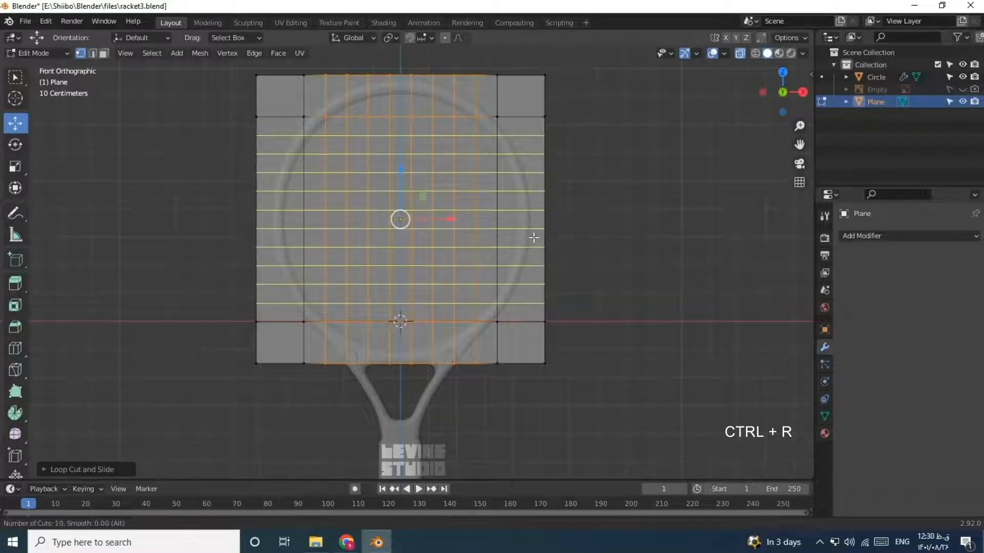
pyautogui.scroll(-1, 534, 238)
pyautogui.click(533, 238)
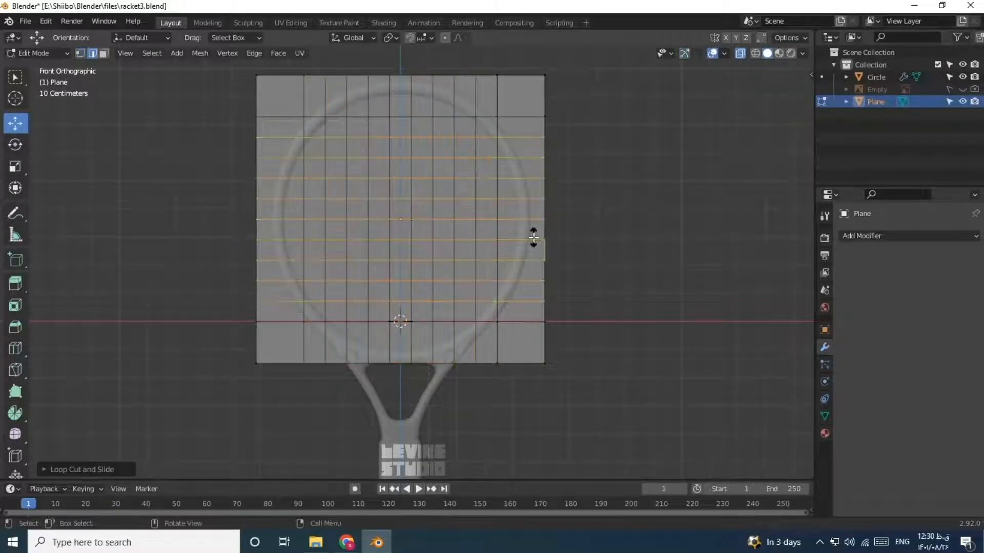
pyautogui.rightClick(533, 238)
# Cut a closed outline into the plane along the racket head's hoop with the Knife tool.
pyautogui.scroll(2, 534, 241)
pyautogui.scroll(2, 535, 250)
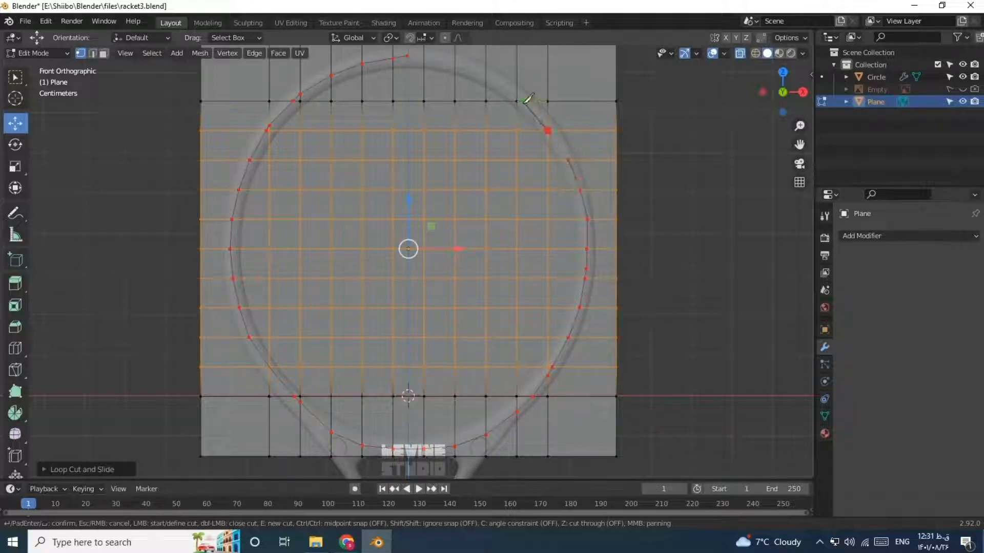
pyautogui.press('Return')
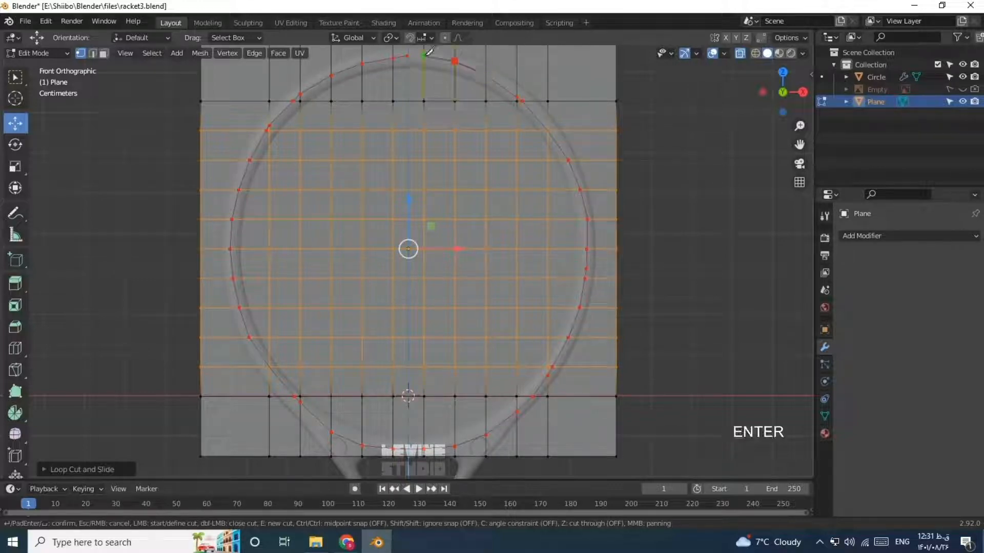
# Delete the plane's outermost rows and columns of vertices lying outside the knife-cut outline.
pyautogui.scroll(-3, 410, 246)
pyautogui.scroll(2, 409, 246)
pyautogui.moveTo(203, 81); pyautogui.dragTo(558, 474)
pyautogui.press('x')
pyautogui.click(579, 96)
pyautogui.press('x')
pyautogui.click(596, 349)
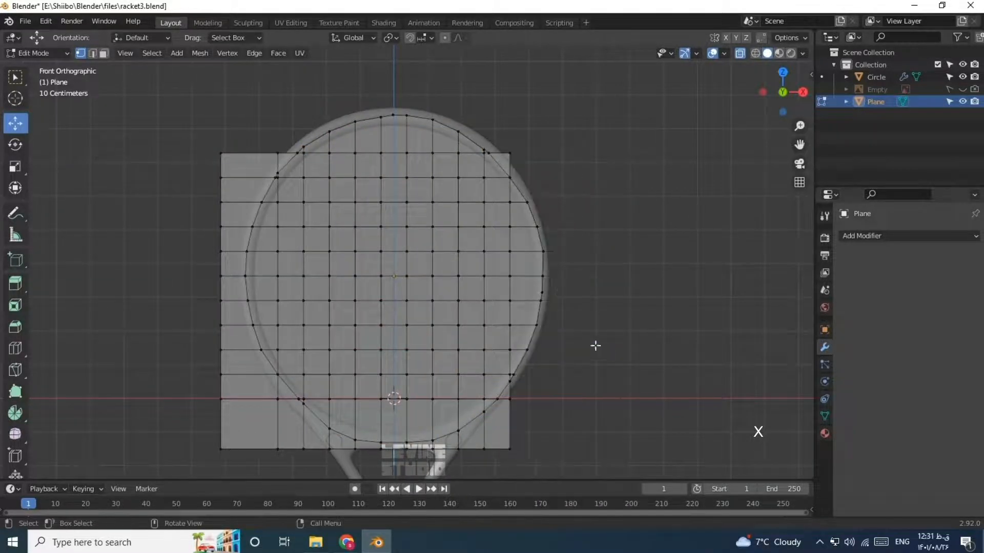
pyautogui.moveTo(209, 140); pyautogui.dragTo(535, 446)
pyautogui.press('x')
pyautogui.click(256, 370)
pyautogui.press('x')
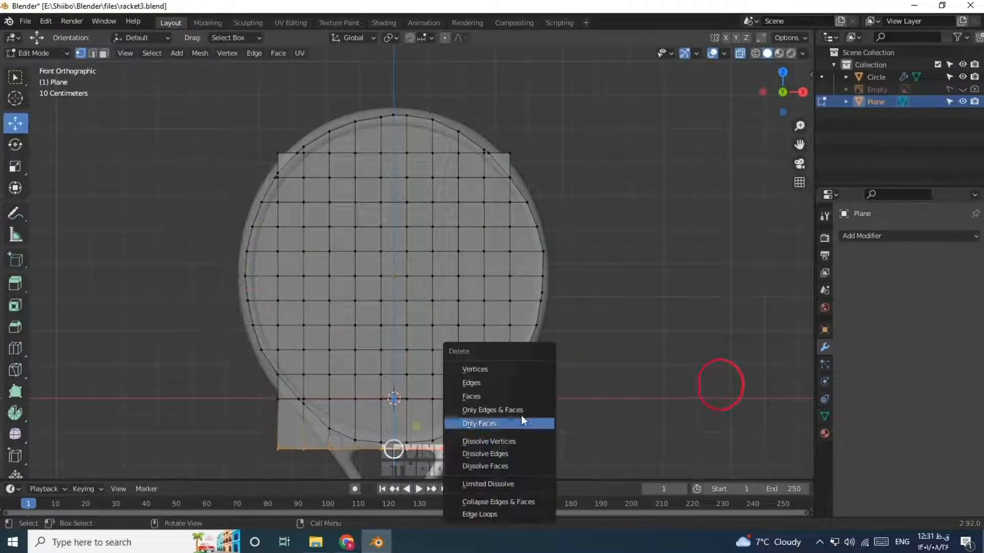
pyautogui.click(518, 370)
# Delete the four remaining corner vertices that stick out beyond the knife-cut outline.
pyautogui.click(511, 155)
pyautogui.press('x')
pyautogui.click(510, 154)
pyautogui.click(276, 155)
pyautogui.press('x')
pyautogui.click(275, 155)
pyautogui.click(509, 399)
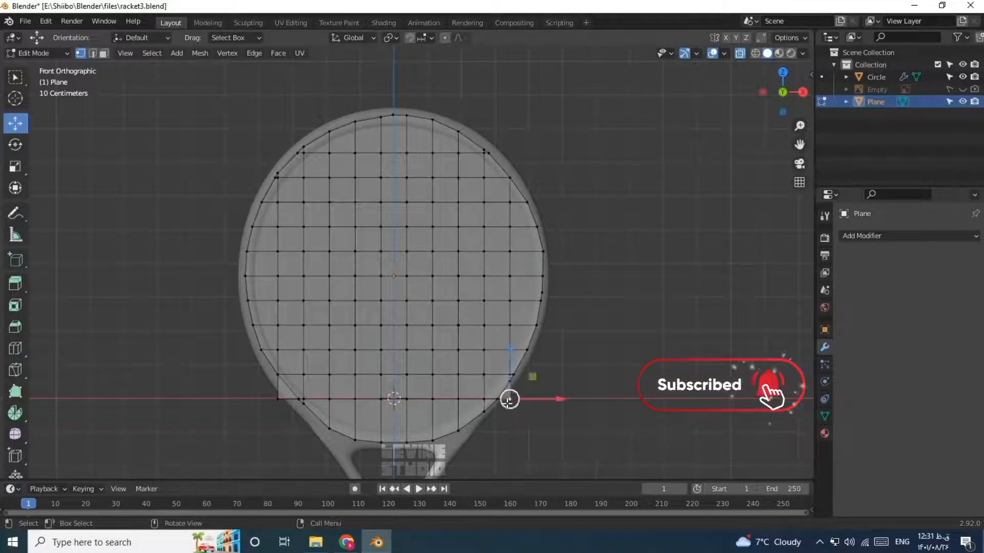
pyautogui.press('x')
pyautogui.click(275, 399)
pyautogui.press('x')
pyautogui.click(272, 371)
# Return the plane to Object Mode and turn off X-ray.
pyautogui.hotkey('ctrl', 'Tab')
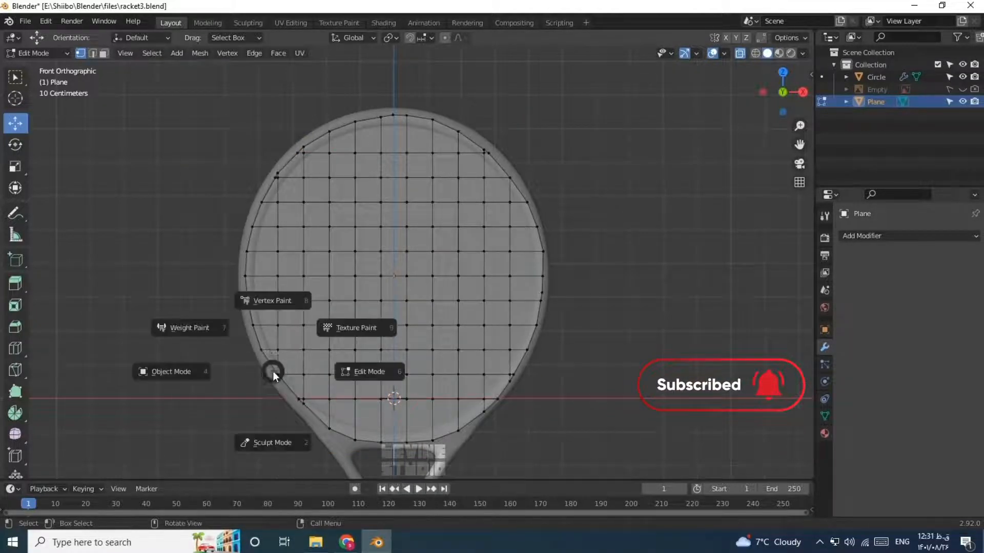
pyautogui.click(183, 371)
pyautogui.click(463, 291)
pyautogui.hotkey('alt', 'z')
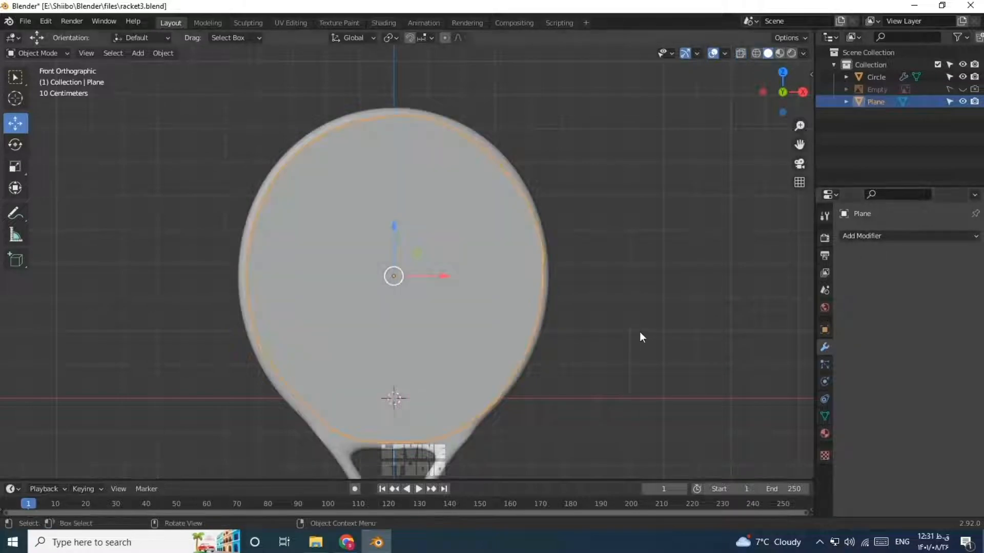
# Add a Wireframe modifier to the plane to form the racket strings.
pyautogui.click(882, 230)
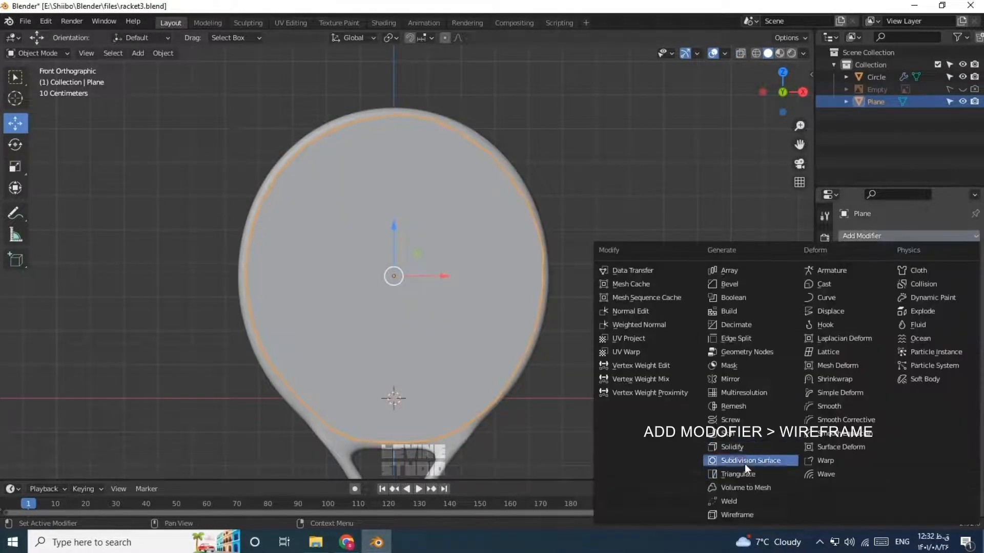
pyautogui.click(750, 518)
pyautogui.click(697, 342)
pyautogui.scroll(2, 502, 341)
pyautogui.scroll(-2, 508, 340)
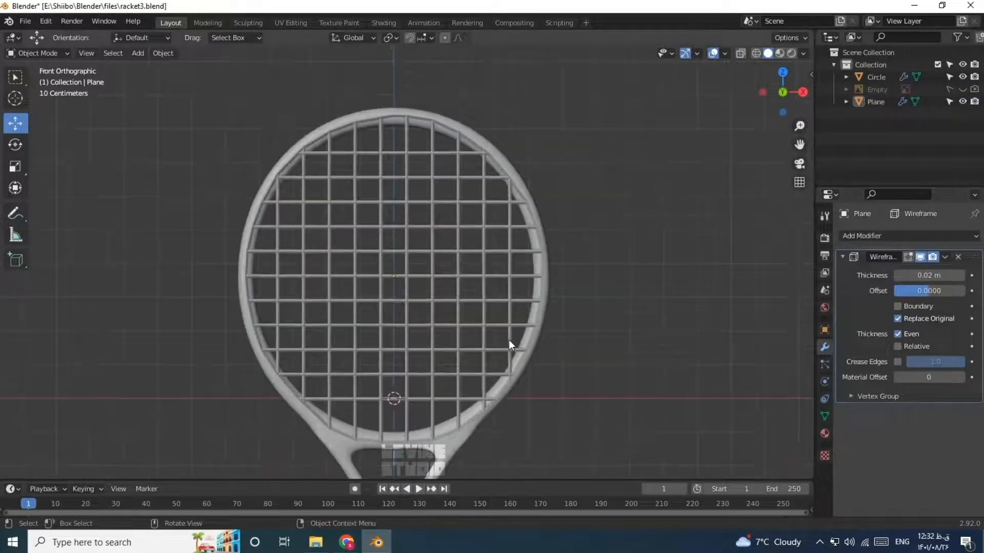
# Using the right side view, move the string mesh along Y by about 0.033 m to the middle of the hoop's thickness.
pyautogui.moveTo(509, 339); pyautogui.dragTo(510, 340, button='middle')
pyautogui.press('KP_3')
pyautogui.click(415, 300)
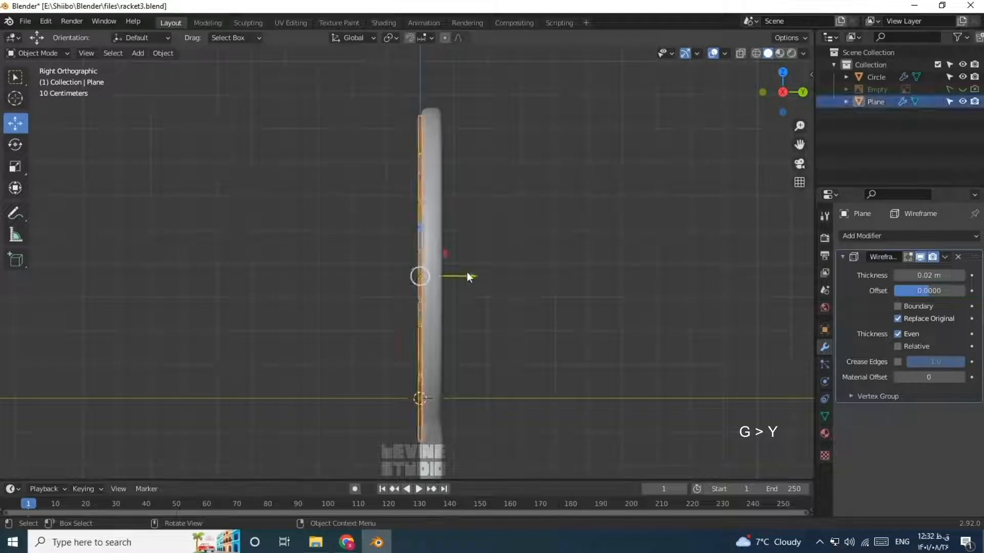
pyautogui.press('g')
pyautogui.press('y')
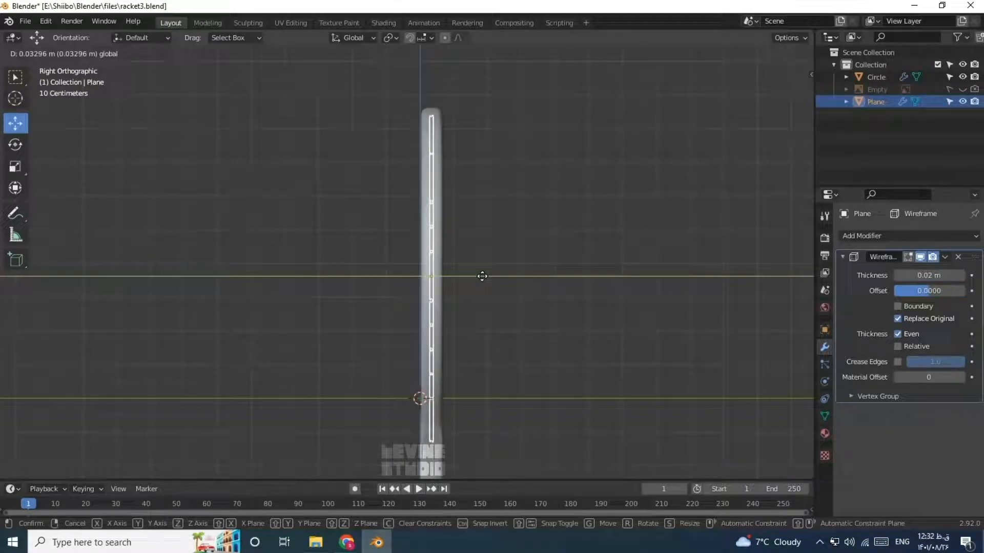
pyautogui.click(482, 276)
pyautogui.press('KP_1')
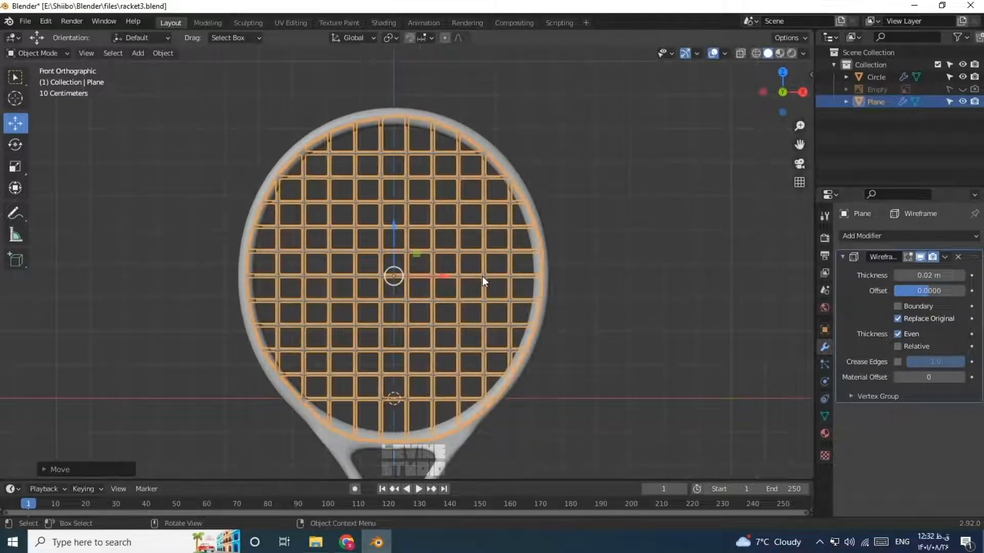
pyautogui.click(587, 329)
# Set the Wireframe modifier's thickness on the strings to 0.012 m.
pyautogui.click(492, 322)
pyautogui.scroll(4, 492, 322)
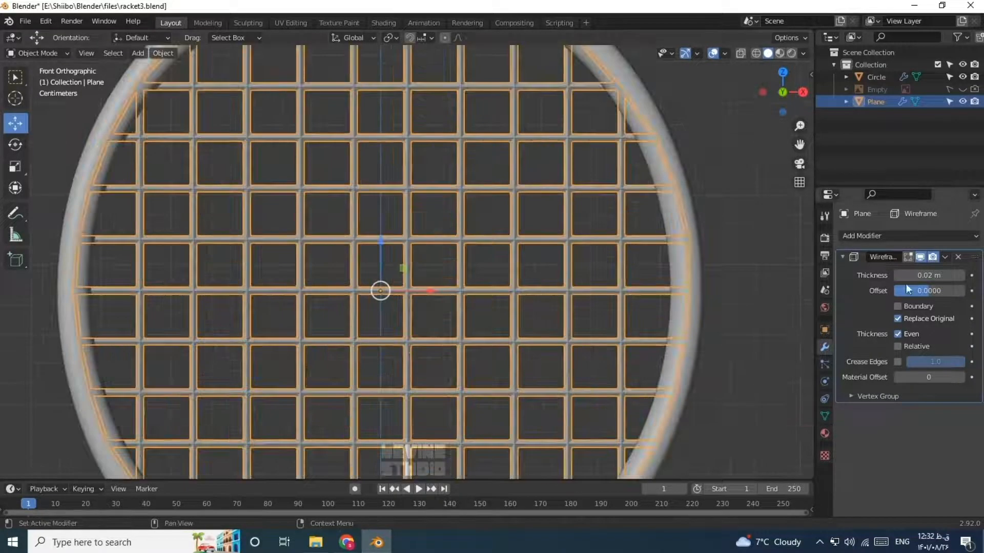
pyautogui.moveTo(926, 275); pyautogui.dragTo(907, 276)
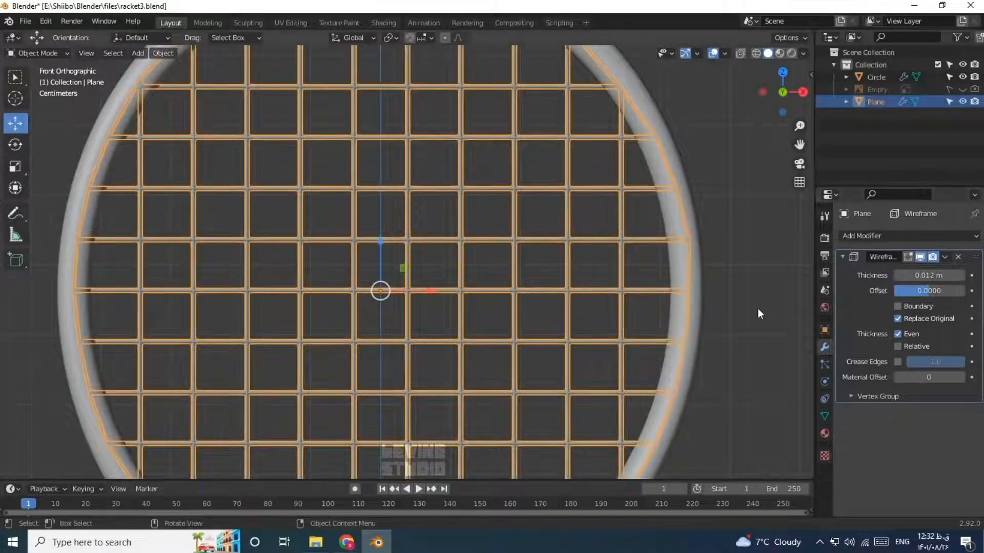
pyautogui.click(751, 303)
pyautogui.scroll(-2, 751, 305)
pyautogui.scroll(-1, 755, 326)
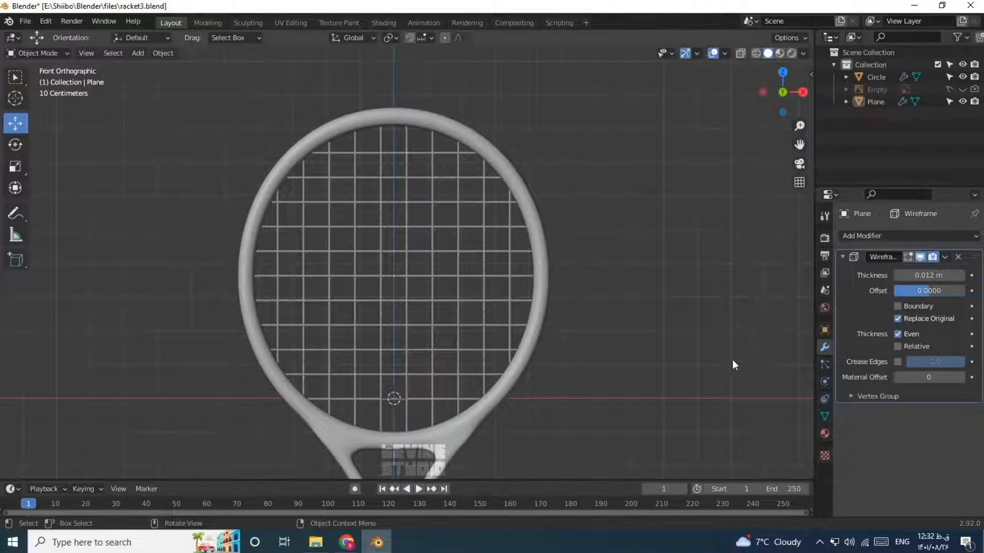
pyautogui.scroll(4, 498, 445)
pyautogui.scroll(-3, 563, 423)
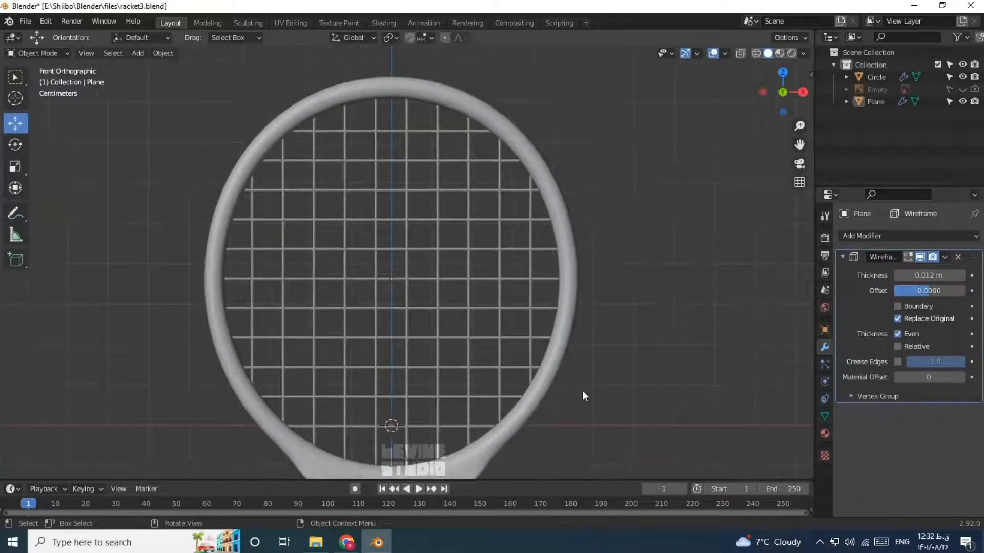
# Apply Shade Smooth to the string mesh.
pyautogui.keyDown('shift'); pyautogui.moveTo(590, 404); pyautogui.dragTo(543, 325, button='middle'); pyautogui.keyUp('shift')
pyautogui.click(459, 297)
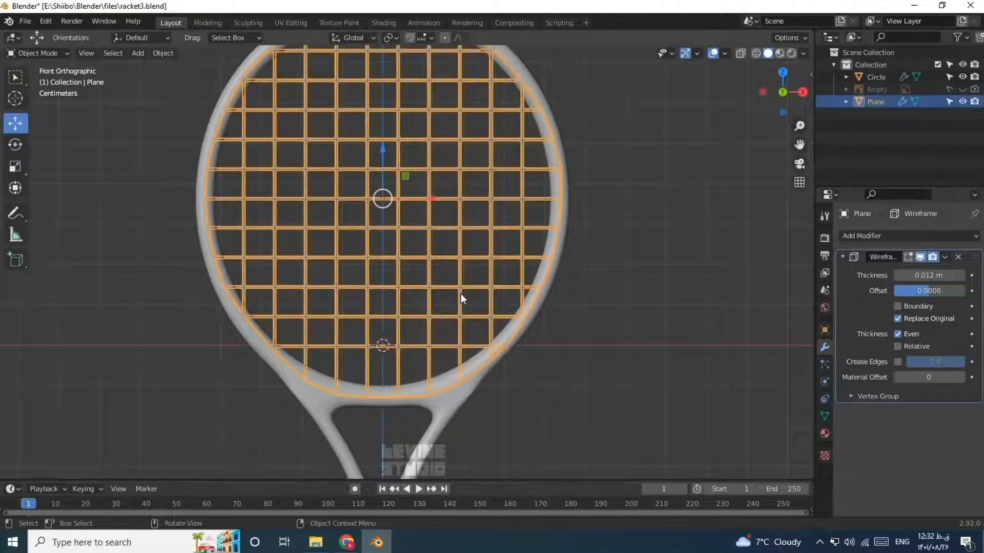
pyautogui.scroll(4, 460, 293)
pyautogui.rightClick(460, 293)
pyautogui.click(461, 292)
pyautogui.click(715, 409)
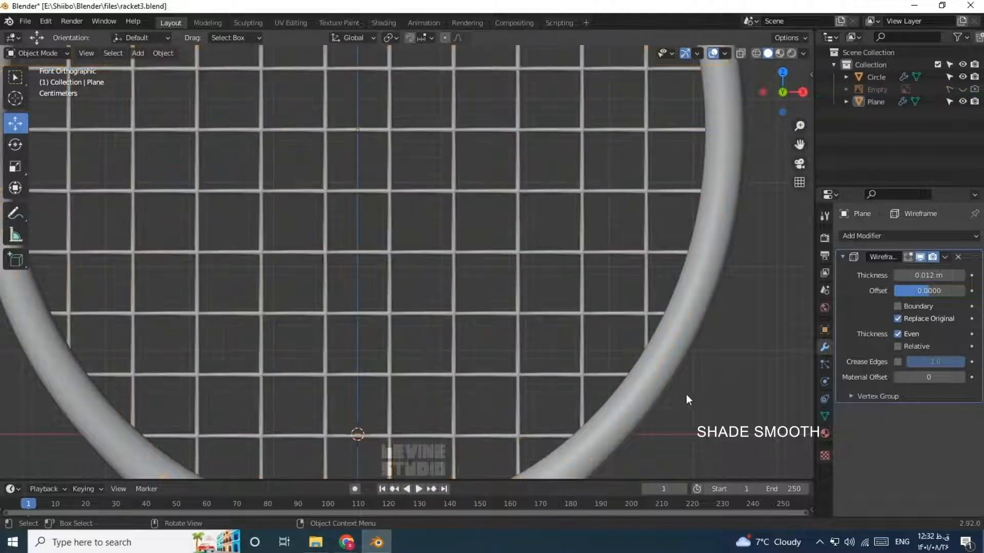
# Select the racket frame and add five evenly spaced horizontal loop cuts along its handle grip in Edit Mode.
pyautogui.click(581, 327)
pyautogui.click(825, 416)
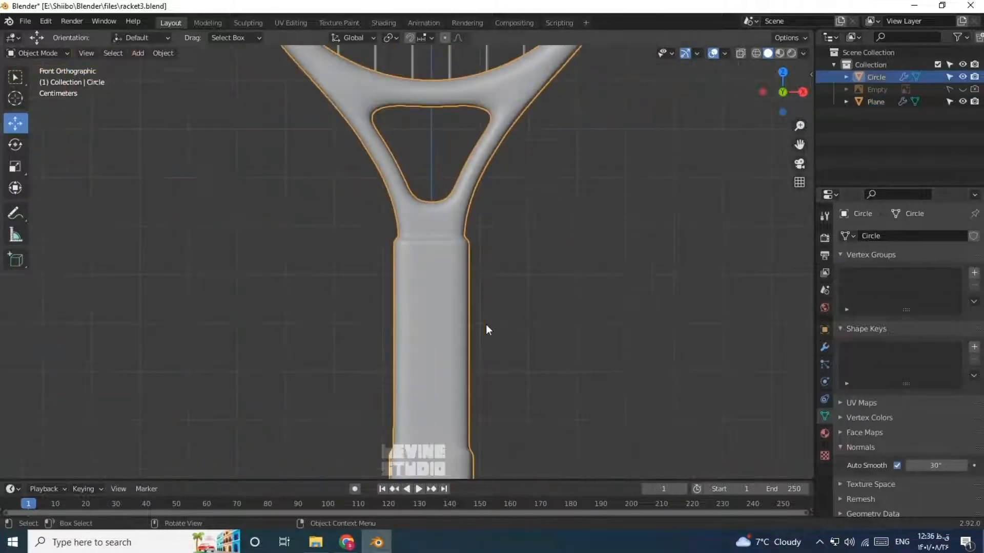
pyautogui.scroll(-1, 486, 324)
pyautogui.press('Tab')
pyautogui.hotkey('ctrl', 'r')
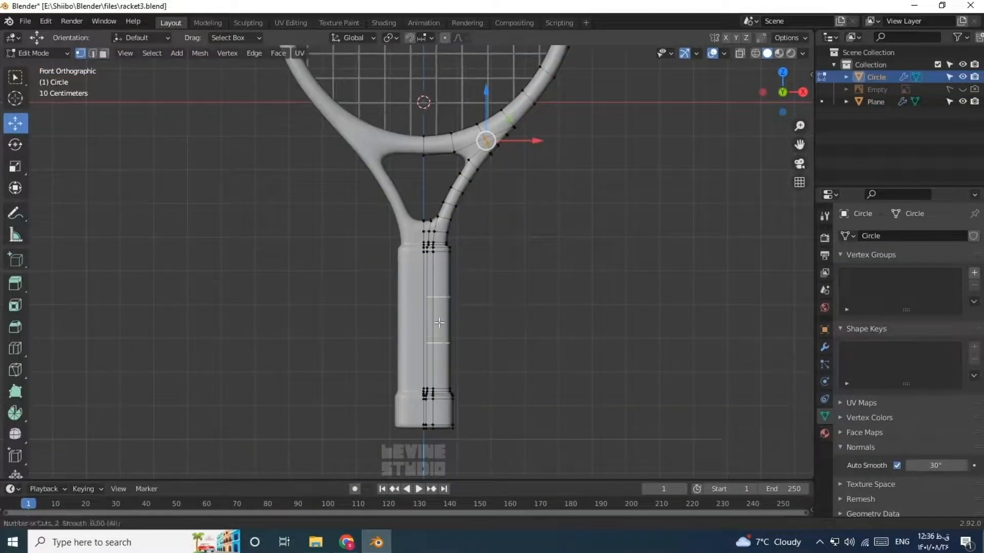
pyautogui.scroll(3, 439, 323)
pyautogui.click(439, 322)
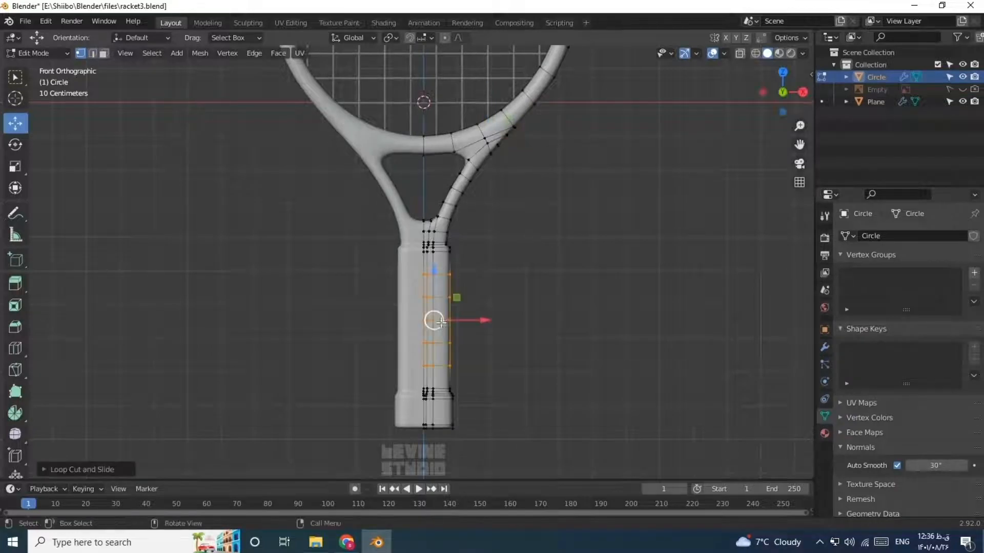
pyautogui.scroll(3, 464, 357)
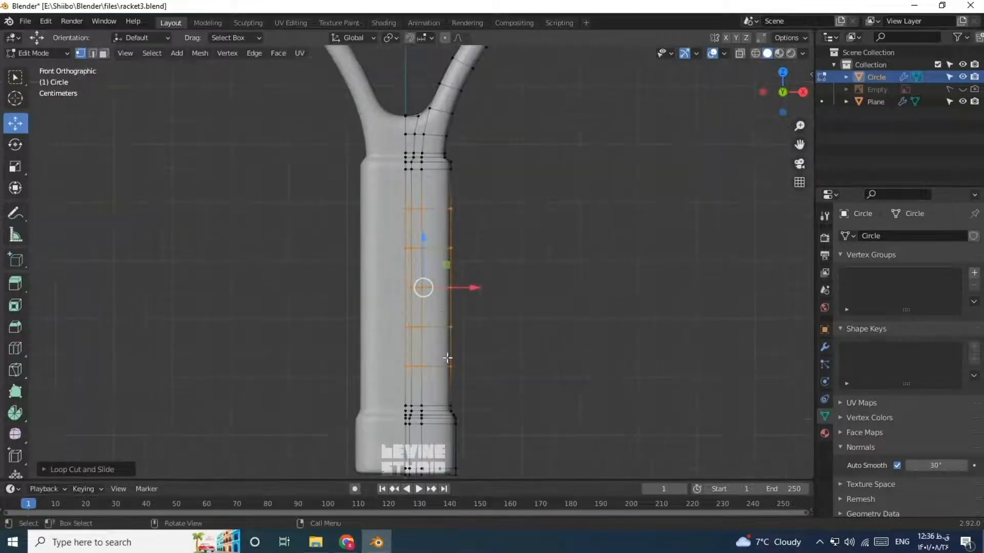
# Apply the frame's Mirror modifier in Object Mode and return to Edit Mode.
pyautogui.hotkey('ctrl', 'Tab')
pyautogui.click(489, 299)
pyautogui.click(485, 265)
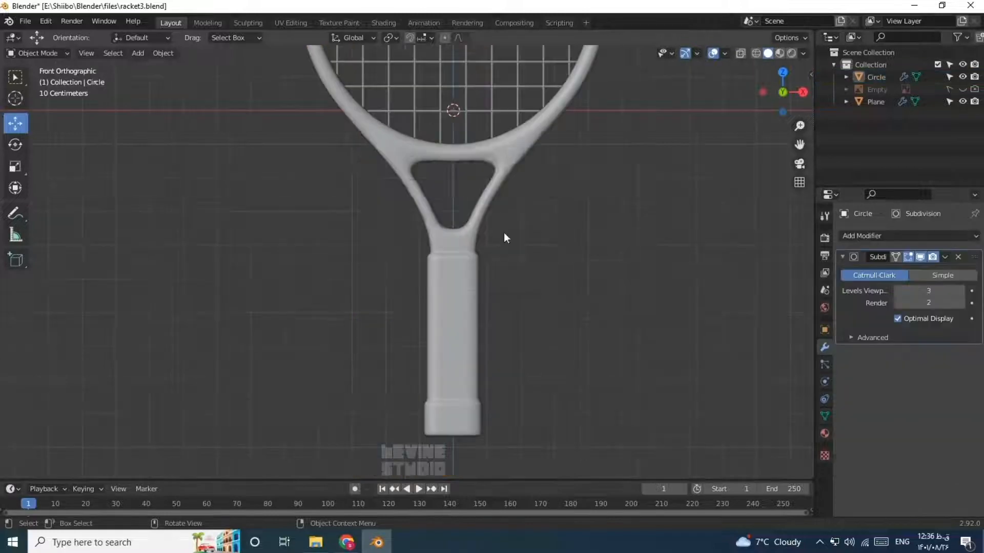
pyautogui.hotkey('ctrl', 'Tab')
pyautogui.click(515, 234)
# Grow the selection to cover the whole handle grip, duplicate those faces, separate them into their own object and return to Object Mode.
pyautogui.scroll(3, 452, 345)
pyautogui.scroll(-2, 526, 286)
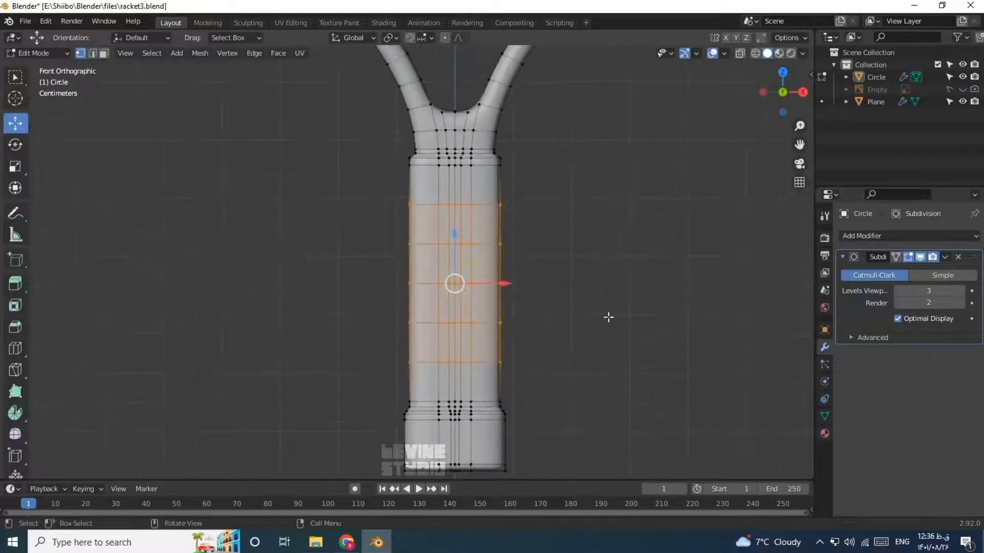
pyautogui.press('ctrl+KP_Add')
pyautogui.hotkey('shift', 'd')
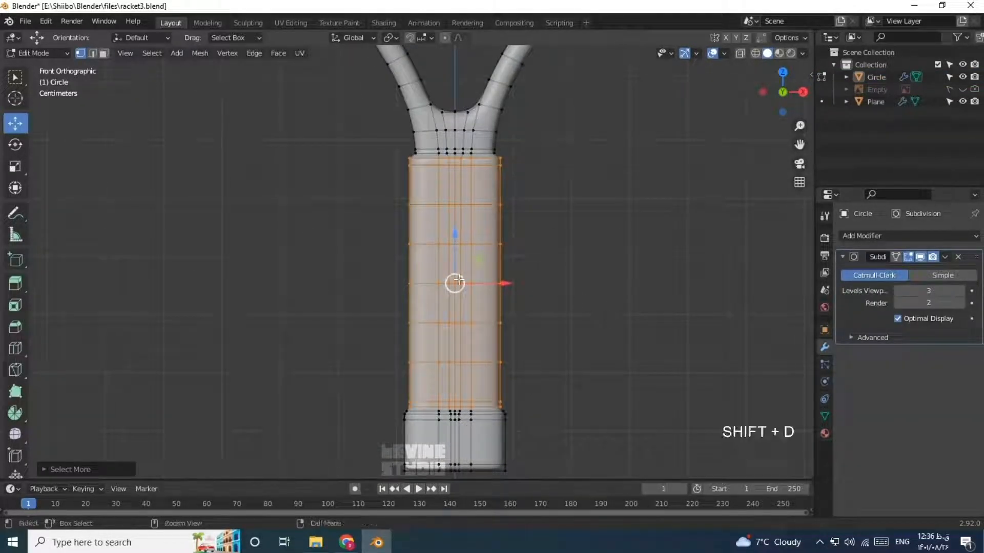
pyautogui.press('p')
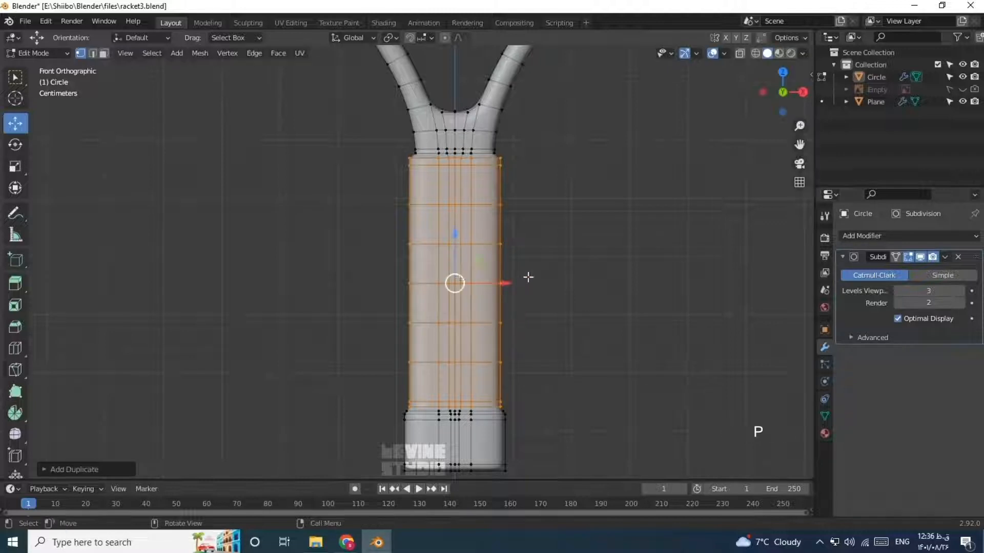
pyautogui.click(528, 277)
pyautogui.press('Tab')
pyautogui.click(447, 277)
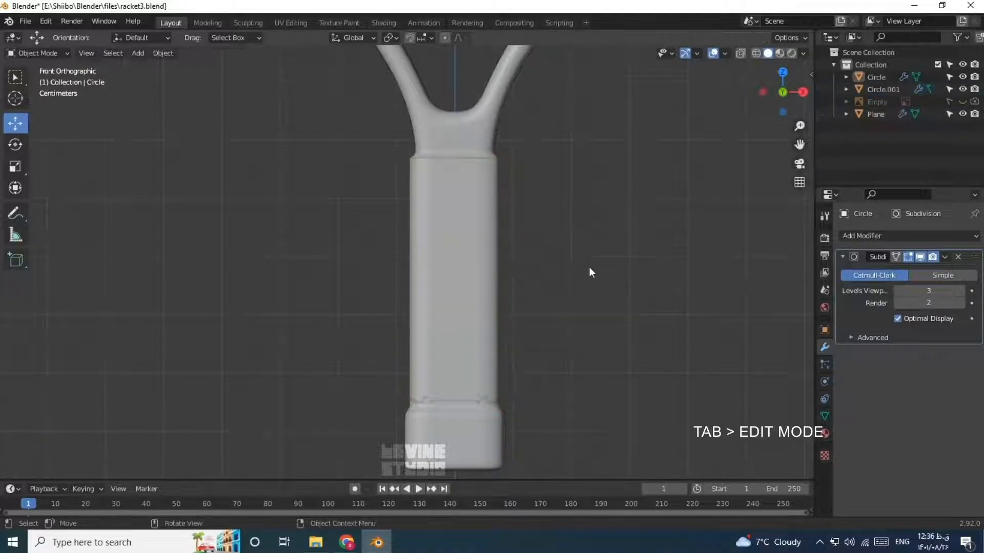
# Open the separated grip in Edit Mode and raise all its loop-cut vertices except the leftmost column along Z.
pyautogui.click(453, 194)
pyautogui.press('Tab')
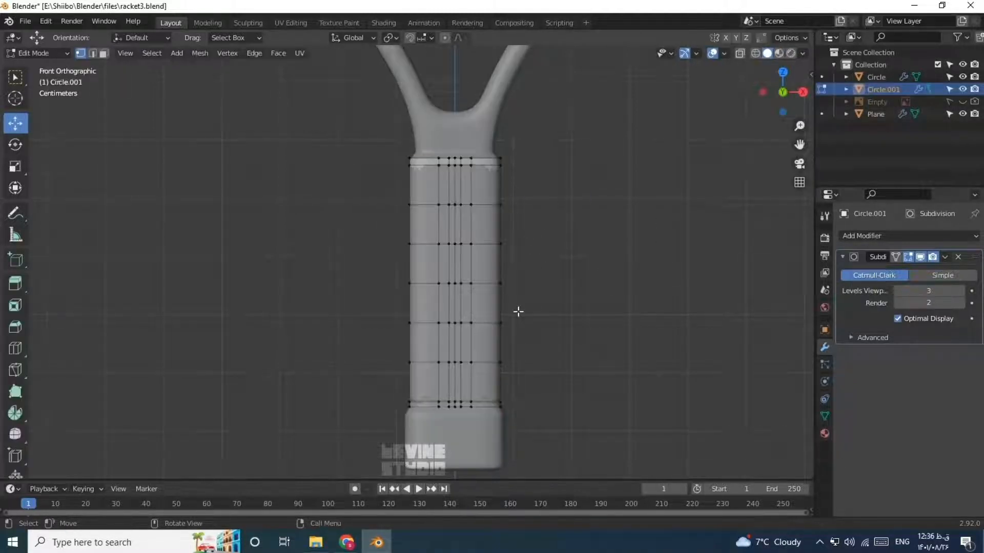
pyautogui.scroll(3, 518, 312)
pyautogui.scroll(-1, 623, 373)
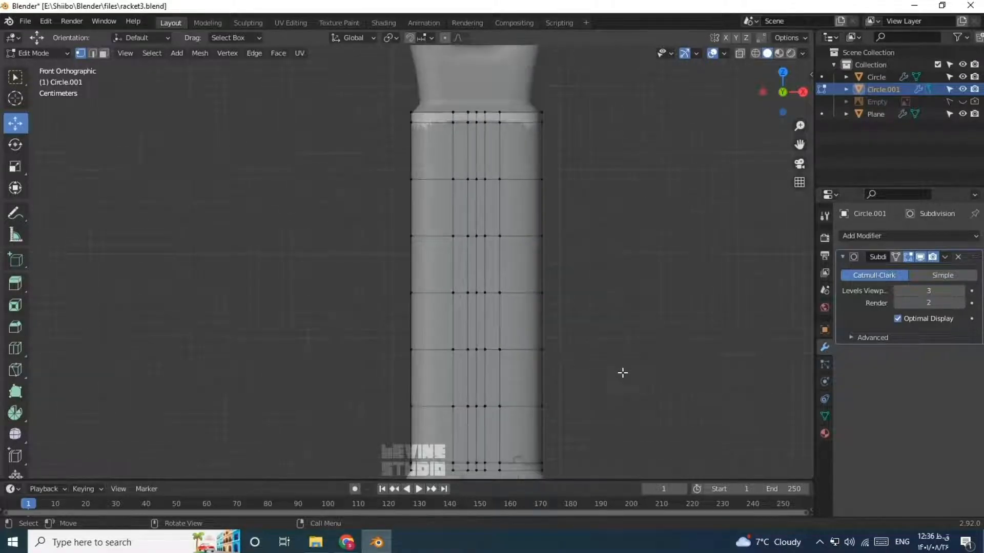
pyautogui.moveTo(578, 110); pyautogui.dragTo(457, 413)
pyautogui.scroll(1, 511, 205)
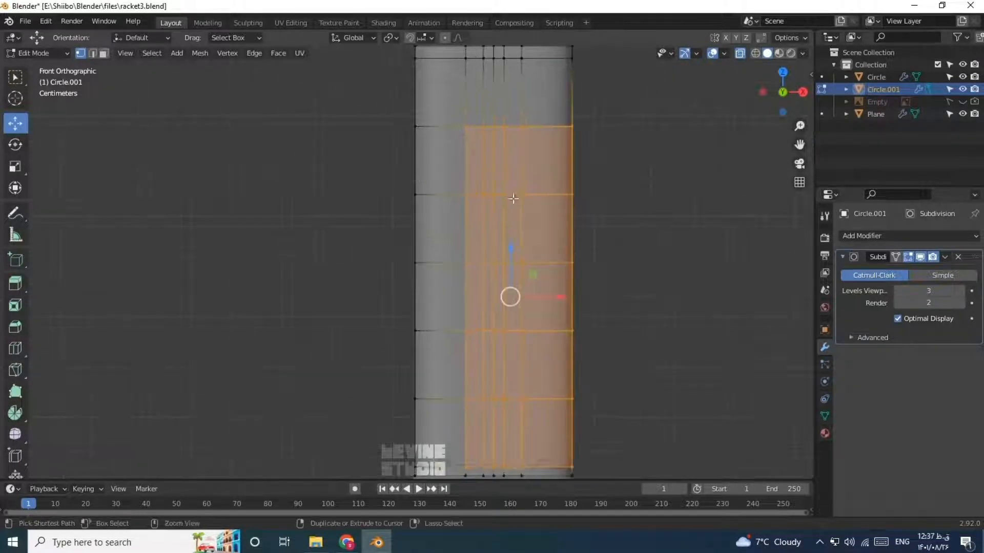
pyautogui.press('g')
pyautogui.press('z')
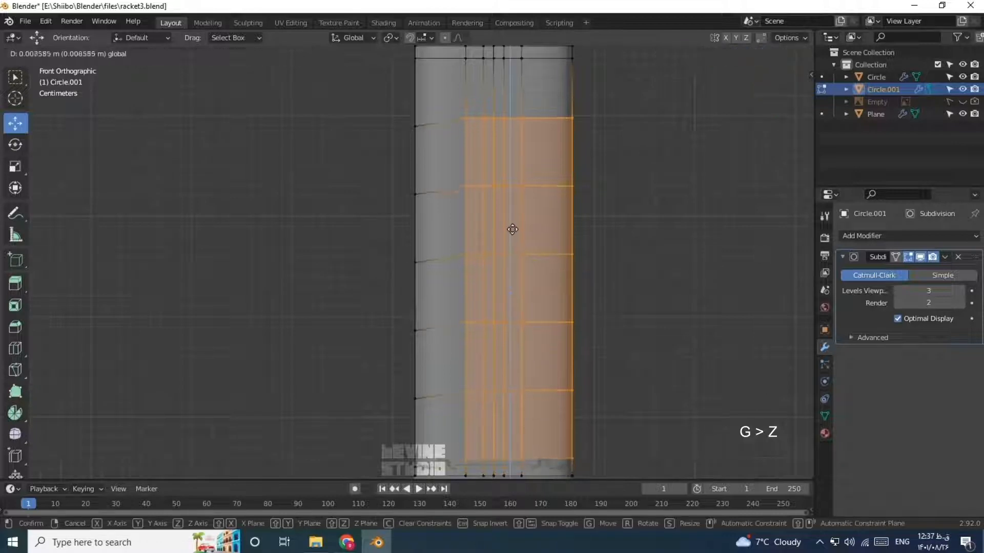
pyautogui.click(514, 226)
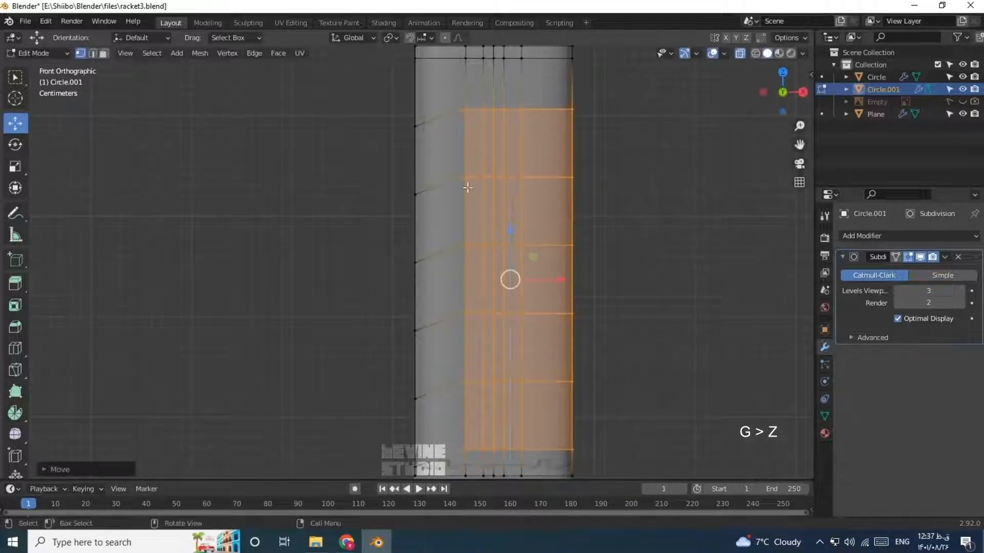
# Drop the next three vertex columns from the selection one by one, raising the remaining columns along Z each time to slope the loops.
pyautogui.keyDown('alt'); pyautogui.keyDown('shift'); pyautogui.click(466, 138); pyautogui.keyUp('shift'); pyautogui.keyUp('alt')
pyautogui.press('g')
pyautogui.press('z')
pyautogui.click(521, 221)
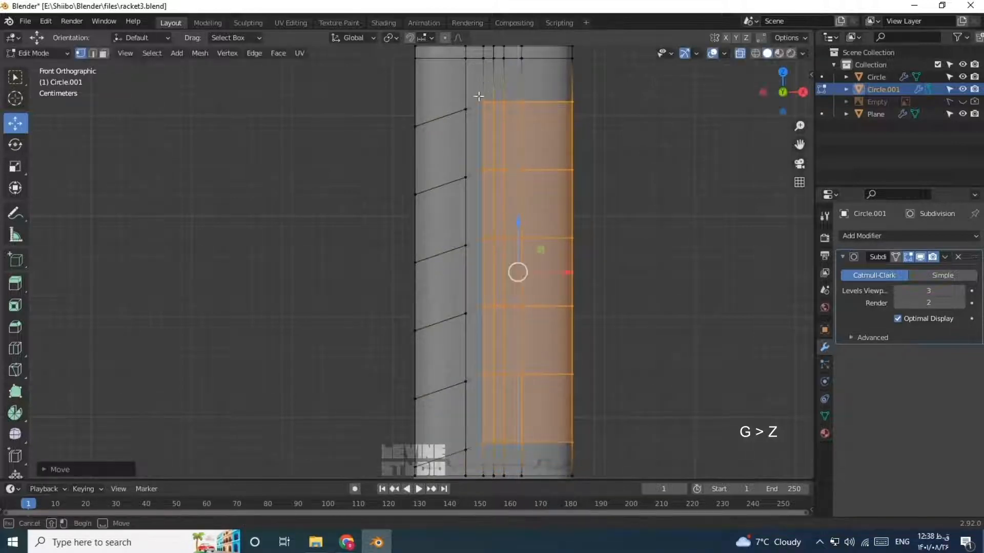
pyautogui.keyDown('alt'); pyautogui.keyDown('shift'); pyautogui.click(483, 205); pyautogui.keyUp('shift'); pyautogui.keyUp('alt')
pyautogui.press('g')
pyautogui.press('z')
pyautogui.click(526, 212)
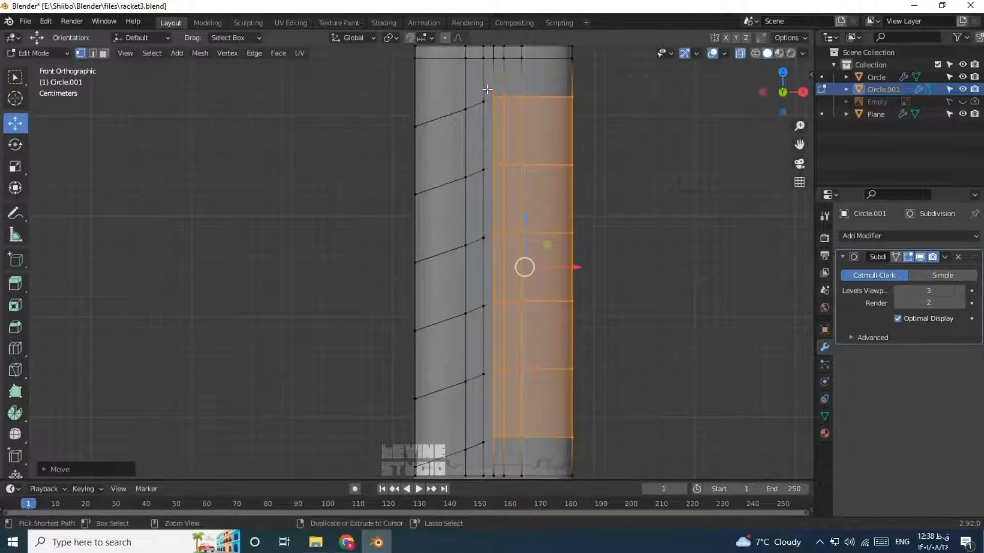
pyautogui.keyDown('alt'); pyautogui.keyDown('shift'); pyautogui.click(494, 120); pyautogui.keyUp('shift'); pyautogui.keyUp('alt')
pyautogui.press('g')
pyautogui.press('z')
pyautogui.click(538, 208)
# Continue the diagonal through the last columns by deselecting two more in turn and raising the rest along Z up to the right edge.
pyautogui.keyDown('ctrl'); pyautogui.moveTo(500, 83); pyautogui.dragTo(511, 443); pyautogui.keyUp('ctrl')
pyautogui.press('g')
pyautogui.press('z')
pyautogui.click(549, 202)
pyautogui.keyDown('ctrl'); pyautogui.moveTo(517, 74); pyautogui.dragTo(545, 426); pyautogui.keyUp('ctrl')
pyautogui.press('g')
pyautogui.press('z')
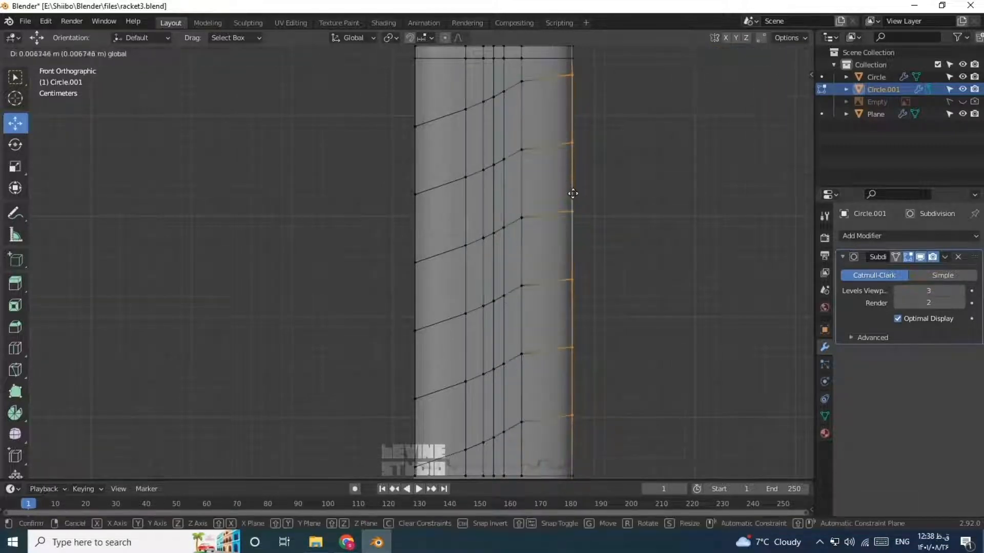
pyautogui.click(561, 71)
# Add the inner vertex columns back to the right-edge selection one at a time and lower each group slightly along Z.
pyautogui.keyDown('ctrl'); pyautogui.moveTo(528, 74); pyautogui.dragTo(515, 432); pyautogui.keyUp('ctrl')
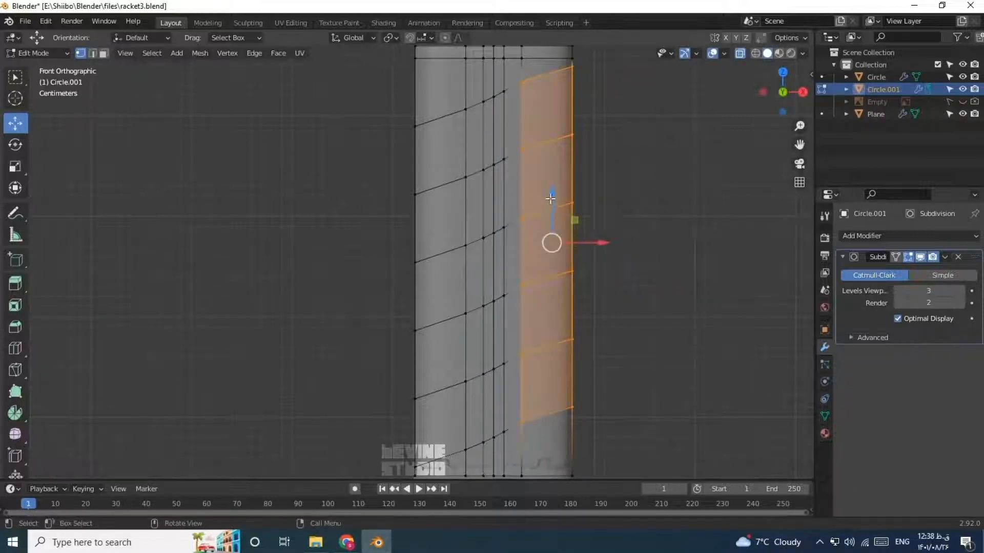
pyautogui.moveTo(550, 200); pyautogui.dragTo(551, 202)
pyautogui.keyDown('shift'); pyautogui.moveTo(512, 85); pyautogui.dragTo(503, 450); pyautogui.keyUp('shift')
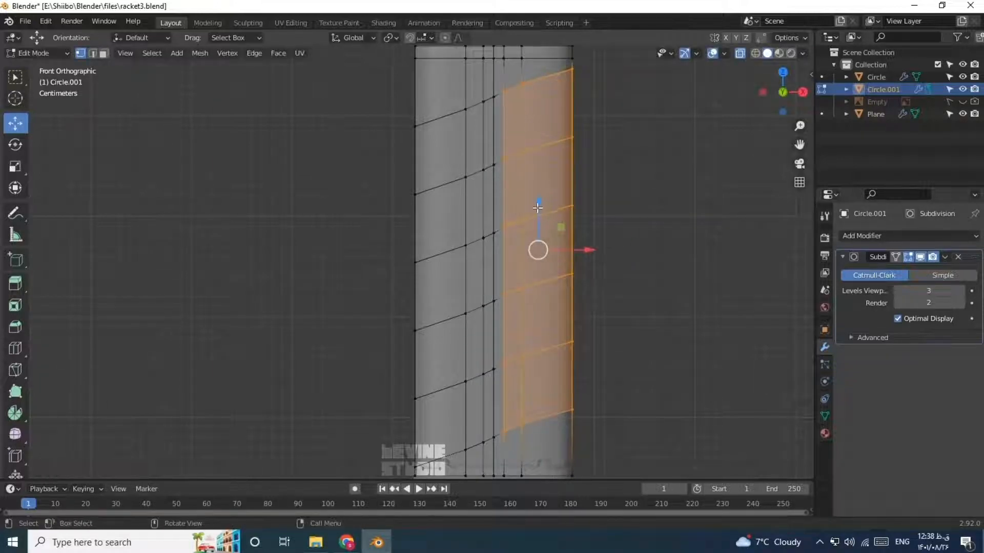
pyautogui.keyDown('shift'); pyautogui.moveTo(490, 92); pyautogui.dragTo(488, 450); pyautogui.keyUp('shift')
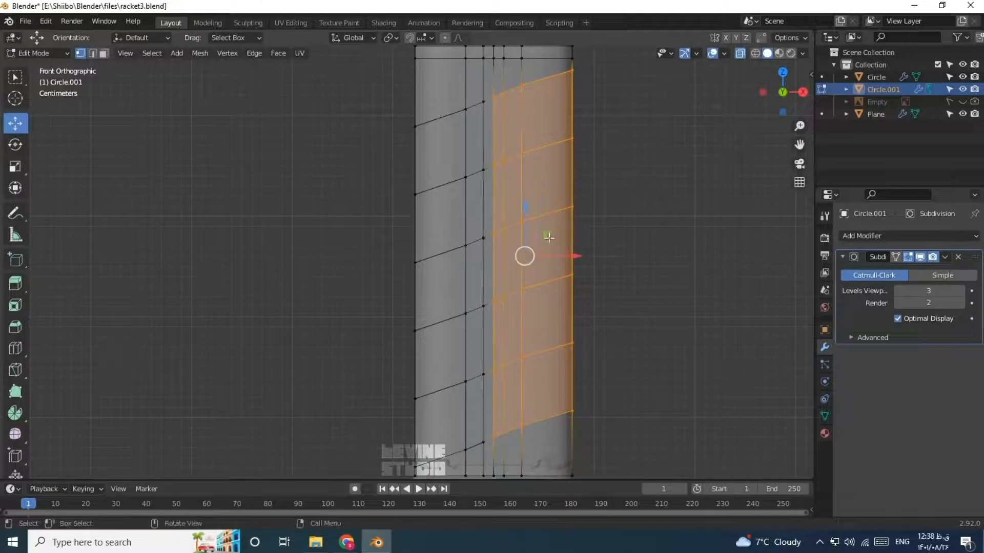
# Adjust the column beside the right edge and the two inner columns nearest the left edge individually along Z to straighten the diagonals.
pyautogui.moveTo(529, 79); pyautogui.dragTo(516, 444)
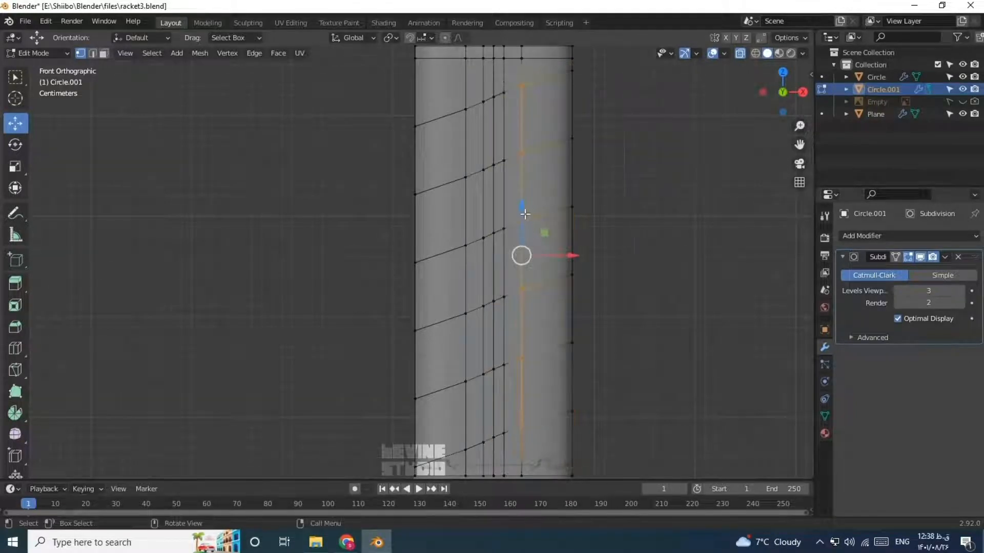
pyautogui.moveTo(524, 213); pyautogui.dragTo(525, 210)
pyautogui.moveTo(490, 85); pyautogui.dragTo(479, 455)
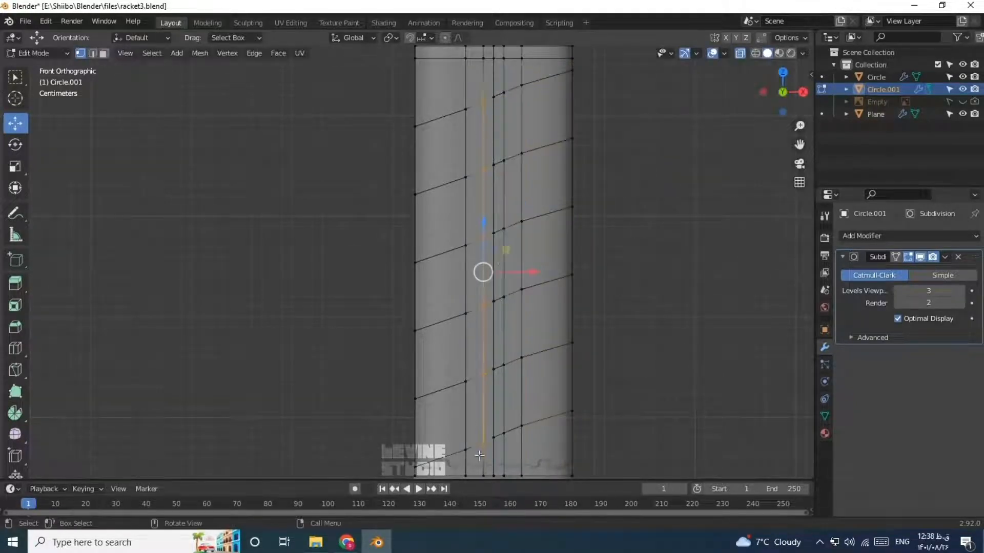
pyautogui.moveTo(484, 242); pyautogui.dragTo(484, 236)
pyautogui.moveTo(474, 86); pyautogui.dragTo(462, 456)
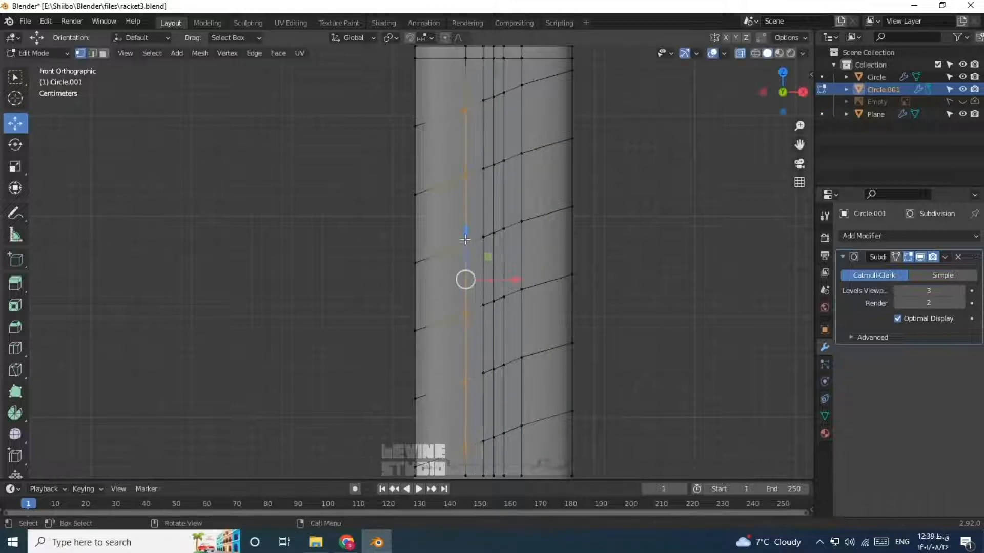
pyautogui.moveTo(466, 241); pyautogui.dragTo(466, 233)
# Fine-tune the heights of the two vertex columns just right of the grip's centre and clear the selection.
pyautogui.moveTo(530, 78); pyautogui.dragTo(515, 447)
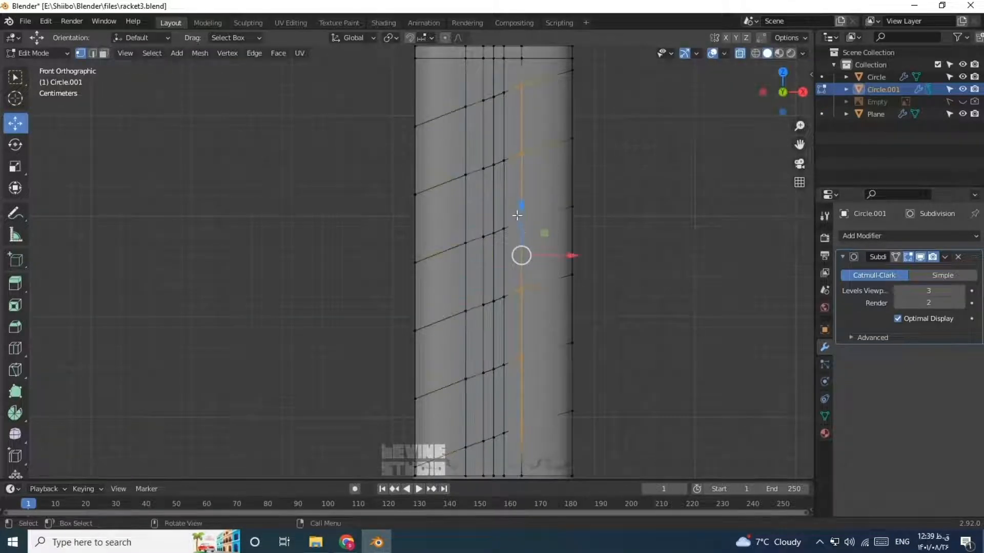
pyautogui.moveTo(520, 216); pyautogui.dragTo(520, 214)
pyautogui.moveTo(513, 79); pyautogui.dragTo(500, 459)
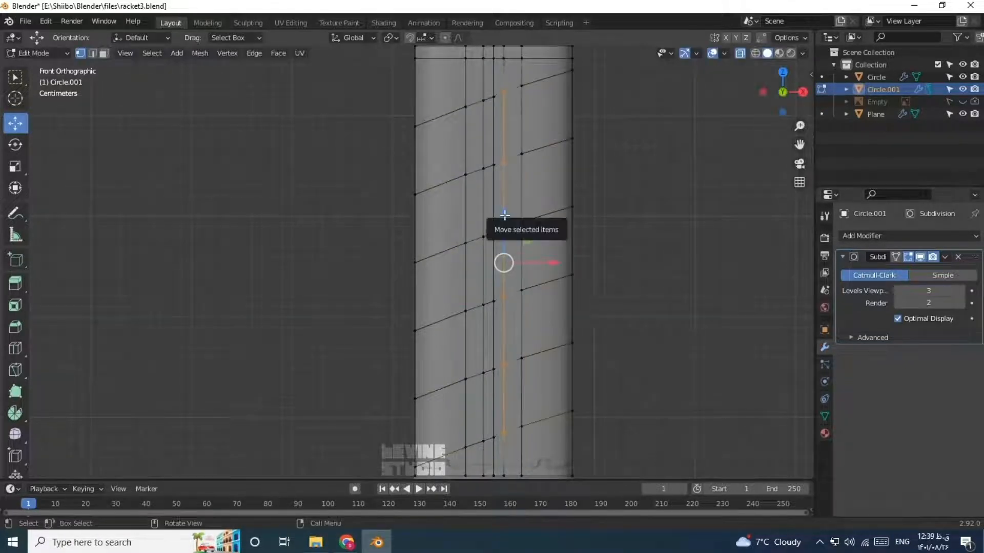
pyautogui.moveTo(507, 216); pyautogui.dragTo(511, 216)
pyautogui.click(650, 384)
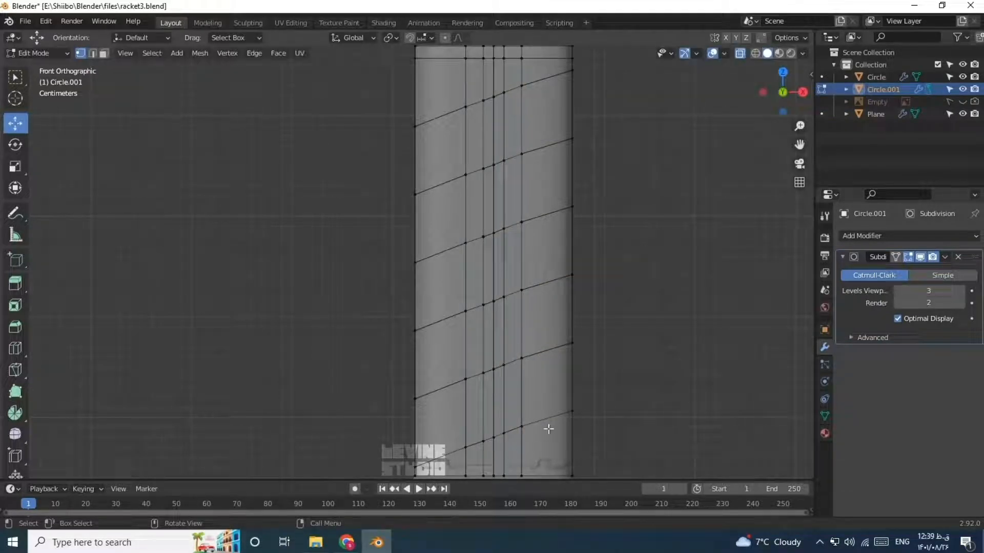
# Make final small Z adjustments to the right-hand inner columns so each diagonal loop runs straight across the grip.
pyautogui.moveTo(533, 75); pyautogui.dragTo(513, 447)
pyautogui.moveTo(522, 210); pyautogui.dragTo(523, 209)
pyautogui.click(649, 180)
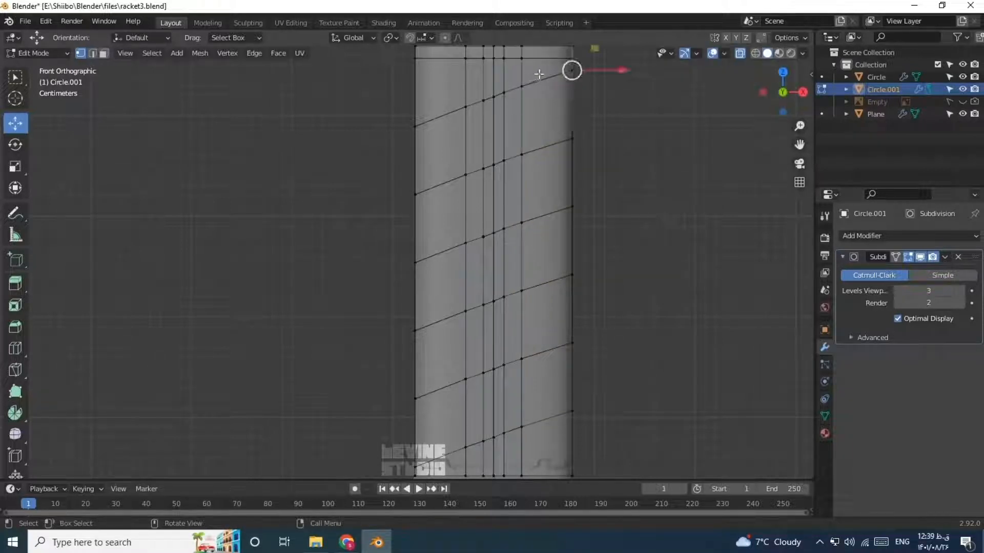
pyautogui.moveTo(538, 72); pyautogui.dragTo(499, 441)
pyautogui.moveTo(514, 213); pyautogui.dragTo(514, 210)
pyautogui.click(639, 186)
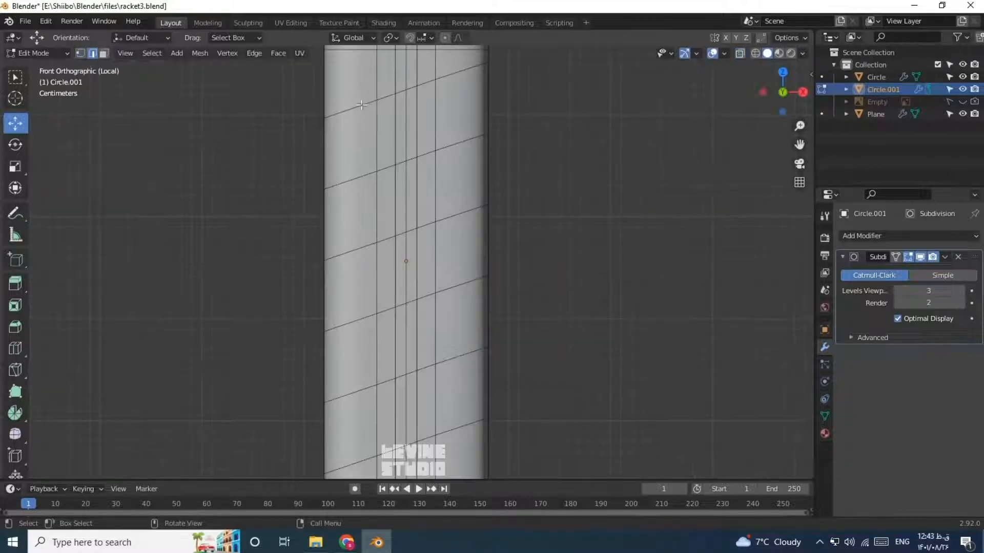
# Select the diagonal edge loops spiralling around the grip and bevel them into narrow bands.
pyautogui.keyDown('alt'); pyautogui.click(433, 82); pyautogui.keyUp('alt')
pyautogui.keyDown('shift'); pyautogui.click(445, 148); pyautogui.keyUp('shift')
pyautogui.moveTo(446, 148); pyautogui.dragTo(456, 314, button='middle')
pyautogui.press('KP_1')
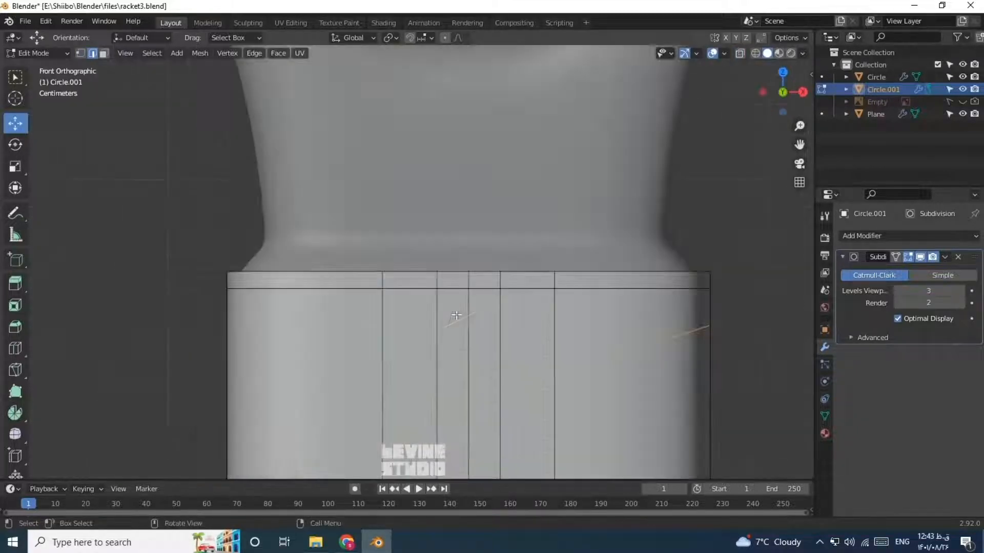
pyautogui.scroll(2, 453, 359)
pyautogui.hotkey('ctrl', 'b')
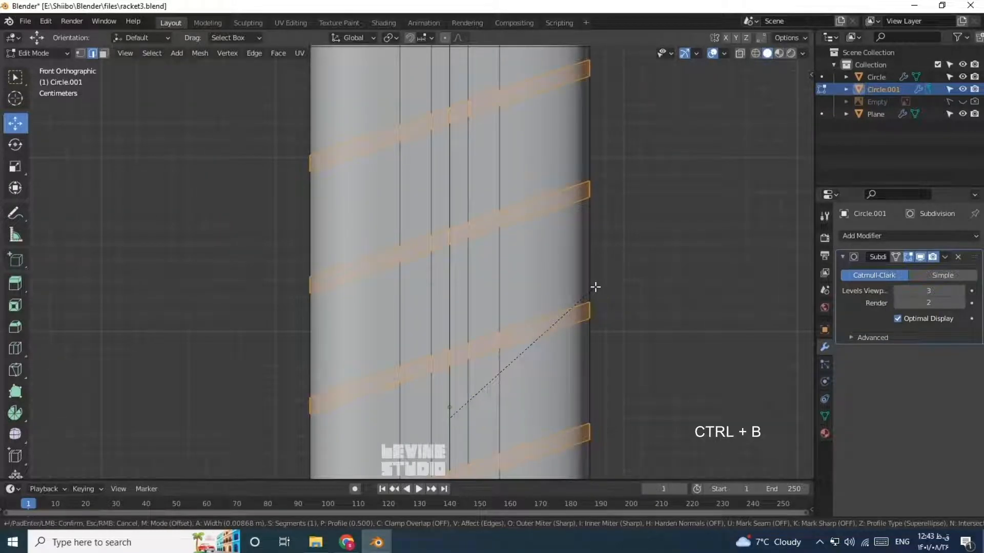
pyautogui.click(551, 317)
pyautogui.scroll(-3, 514, 246)
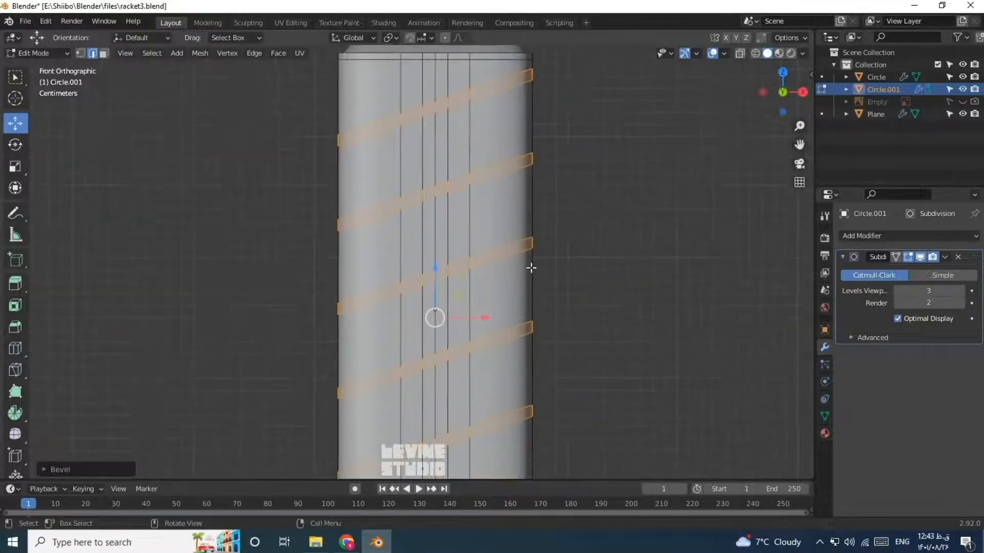
# Extrude the spiral bands slightly outward with Extrude Along Normals to form raised ridges, and return to Object Mode in front view.
pyautogui.moveTo(529, 270); pyautogui.dragTo(480, 266, button='middle')
pyautogui.press('e')
pyautogui.moveTo(15, 283); pyautogui.dragTo(56, 337)
pyautogui.moveTo(516, 333); pyautogui.dragTo(491, 333)
pyautogui.hotkey('ctrl', 'Tab')
pyautogui.click(405, 333)
pyautogui.click(293, 321)
pyautogui.press('KP_1')
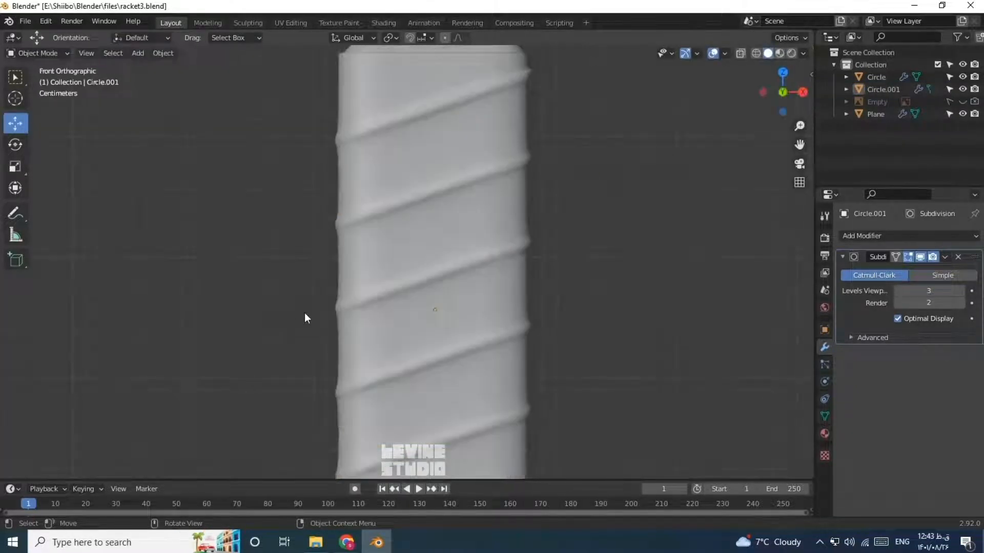
# Reopen the grip in Edit Mode and select its uppermost edge loop with the Move tool active.
pyautogui.scroll(-4, 307, 307)
pyautogui.keyDown('shift'); pyautogui.moveTo(452, 170); pyautogui.dragTo(460, 250, button='middle'); pyautogui.keyUp('shift')
pyautogui.scroll(4, 460, 251)
pyautogui.click(461, 252)
pyautogui.press('Tab')
pyautogui.scroll(2, 461, 252)
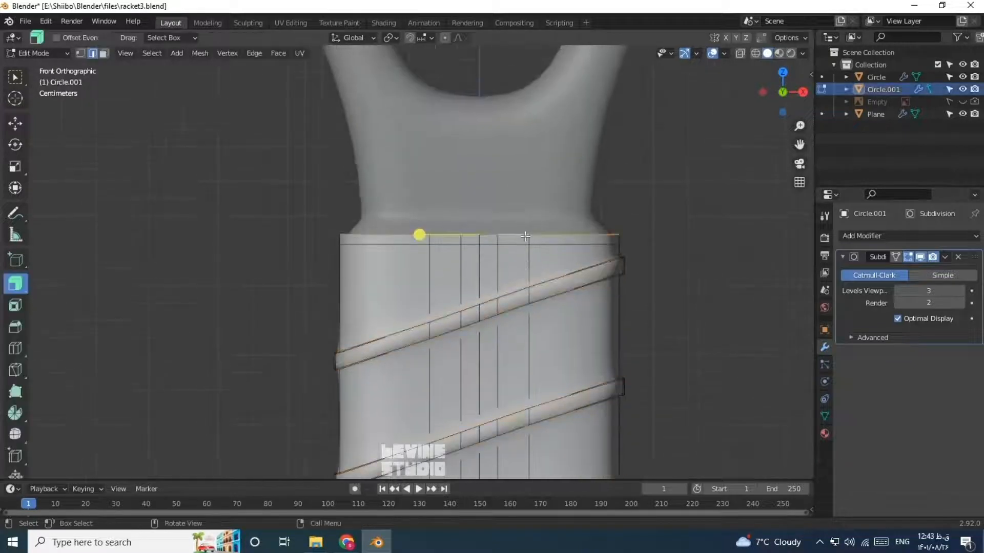
pyautogui.click(15, 123)
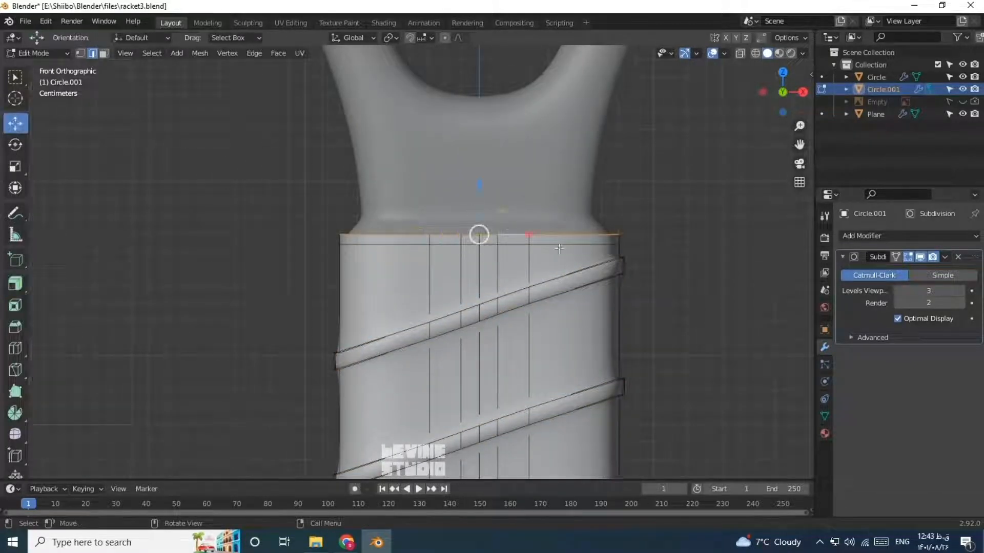
# Extrude the grip's top edge loop upward and scale it inward to meet the racket's neck.
pyautogui.press('e')
pyautogui.click(602, 233)
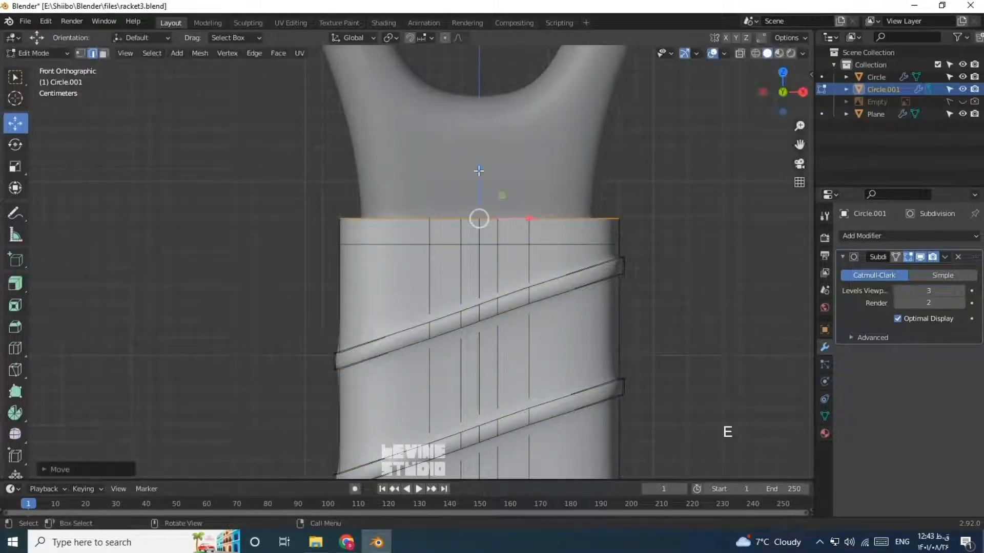
pyautogui.press('e')
pyautogui.rightClick(517, 246)
pyautogui.moveTo(479, 172)
pyautogui.mouseDown()
pyautogui.moveTo(479, 187)
pyautogui.moveTo(476, 169)
pyautogui.mouseUp()
pyautogui.press('s')
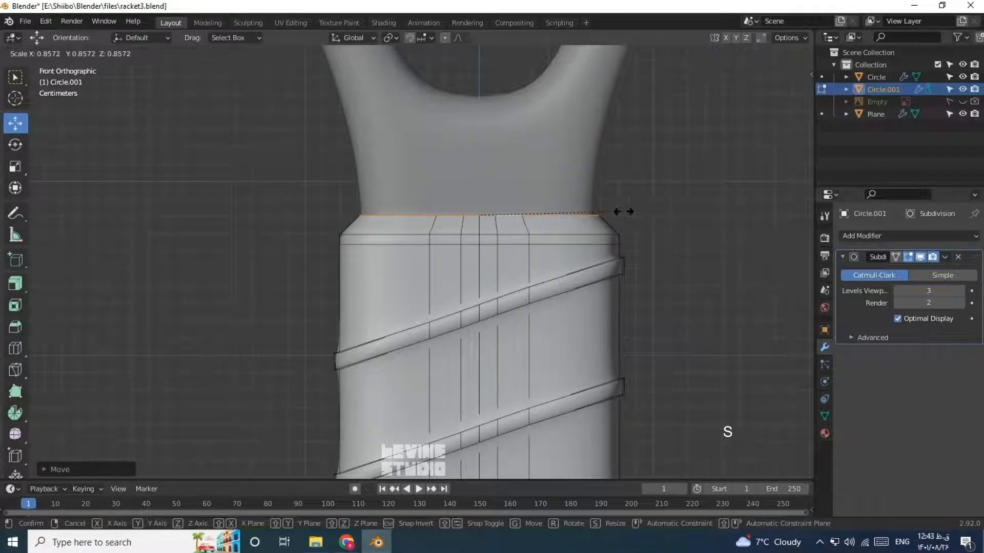
pyautogui.click(641, 220)
# Extrude the narrowed top loop of the grip again, scale it slightly inward and adjust its height against the neck.
pyautogui.press('e')
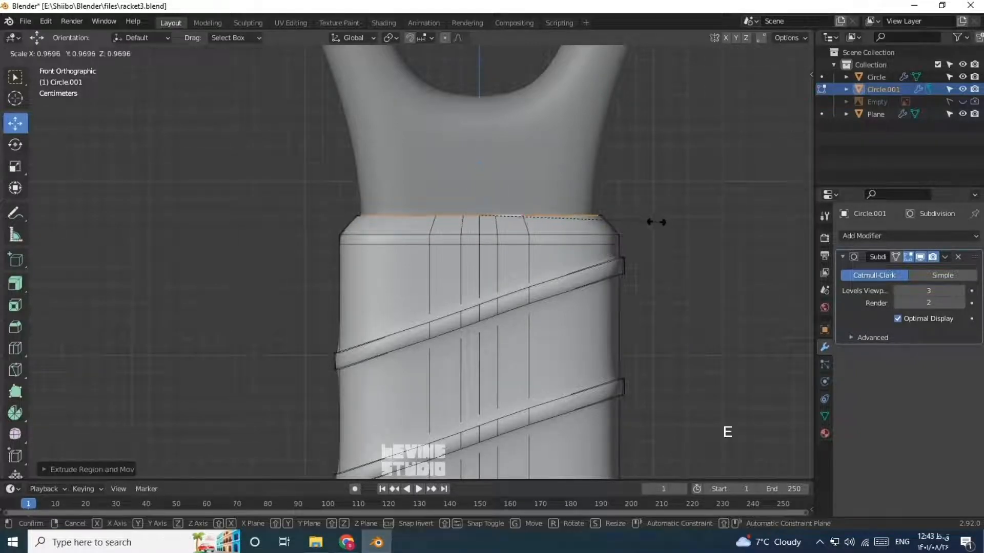
pyautogui.rightClick(655, 220)
pyautogui.press('g')
pyautogui.moveTo(482, 210); pyautogui.dragTo(482, 211)
pyautogui.press('Tab')
pyautogui.click(287, 271)
pyautogui.scroll(-5, 358, 294)
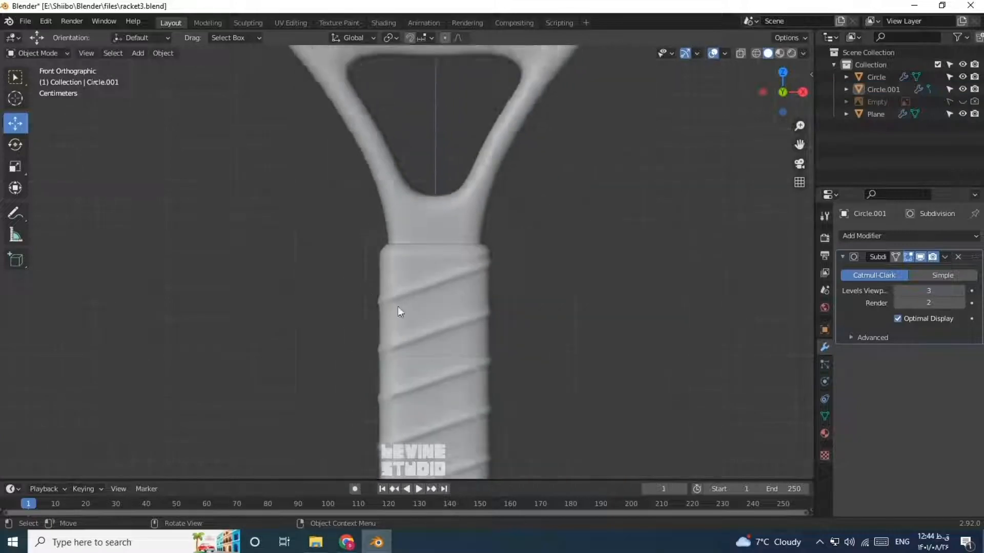
# Extrude the grip's bottom edge loop slightly downward and scale it outward toward the end cap.
pyautogui.keyDown('shift'); pyautogui.moveTo(398, 307); pyautogui.dragTo(405, 110, button='middle'); pyautogui.keyUp('shift')
pyautogui.scroll(4, 462, 216)
pyautogui.click(505, 146)
pyautogui.press('Tab')
pyautogui.keyDown('shift'); pyautogui.moveTo(497, 184); pyautogui.dragTo(464, 295, button='middle'); pyautogui.keyUp('shift')
pyautogui.keyDown('alt'); pyautogui.click(357, 278); pyautogui.keyUp('alt')
pyautogui.scroll(3, 406, 239)
pyautogui.press('e')
pyautogui.rightClick(469, 266)
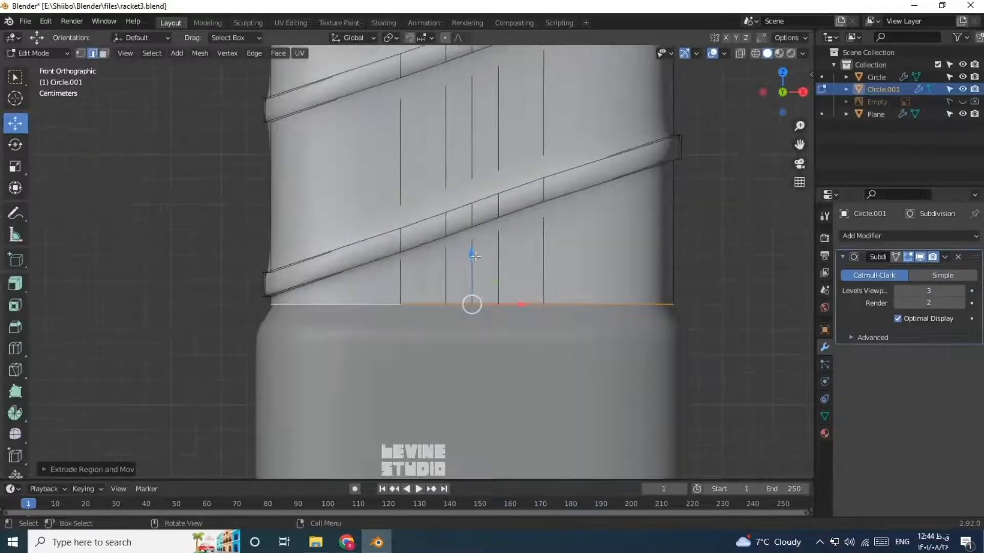
pyautogui.moveTo(472, 253); pyautogui.dragTo(472, 263)
pyautogui.press('s')
pyautogui.click(637, 330)
# Extrude the grip's bottom loop downward once more along Z and rescale it to close the gap at the end cap.
pyautogui.press('KP_3')
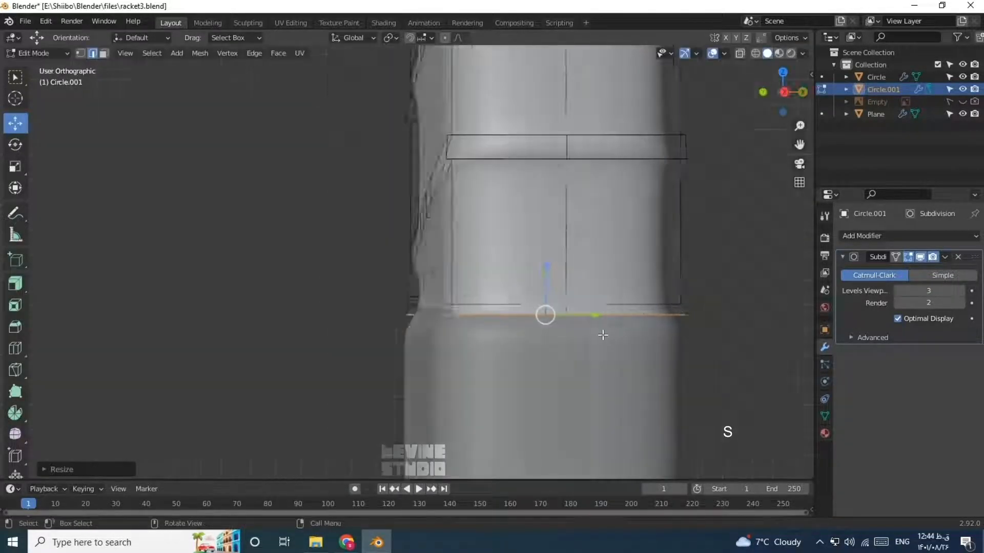
pyautogui.press('KP_1')
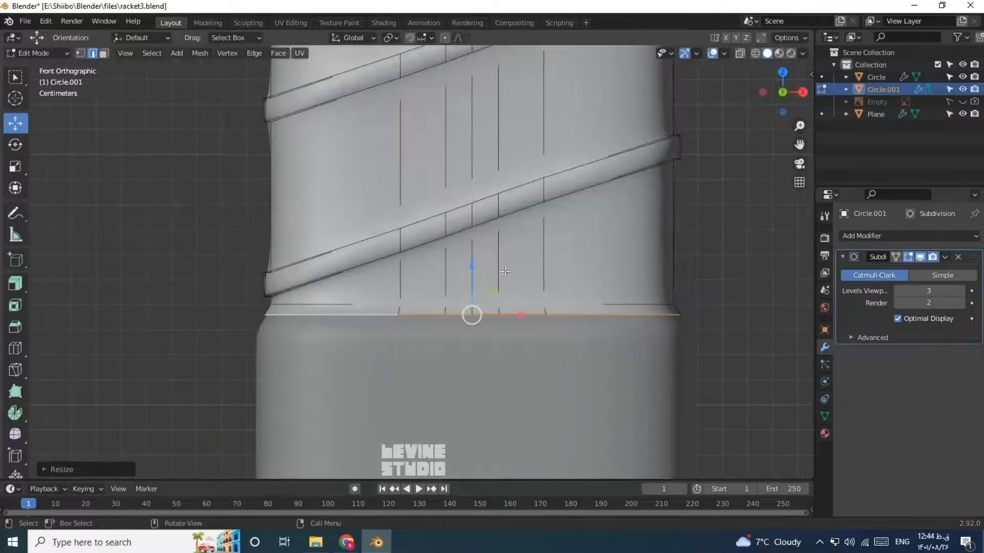
pyautogui.press('e')
pyautogui.press('z')
pyautogui.click(475, 265)
pyautogui.press('s')
pyautogui.click(717, 321)
pyautogui.press('g')
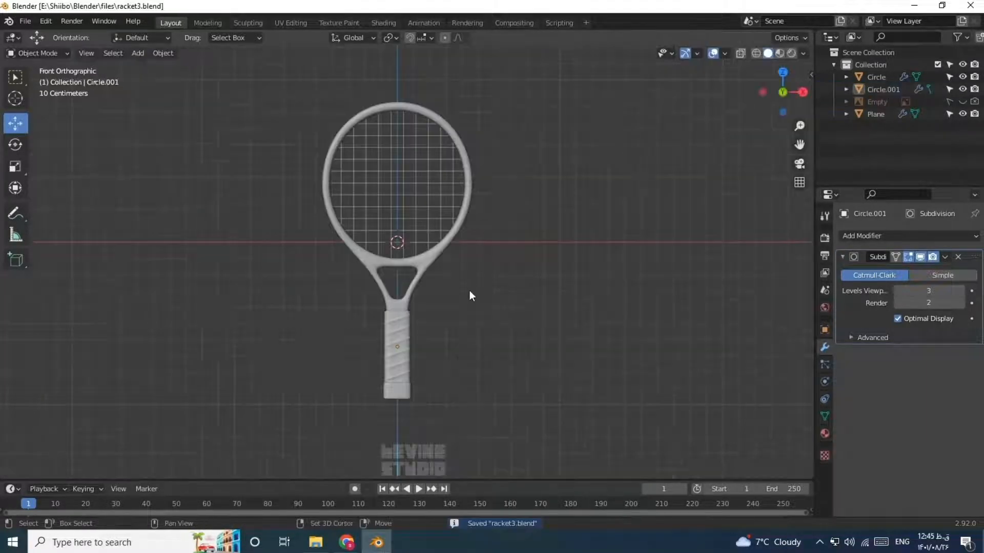
# Add a UV sphere beside the racket, scale it down to about 0.22 and save the file.
pyautogui.scroll(3, 465, 313)
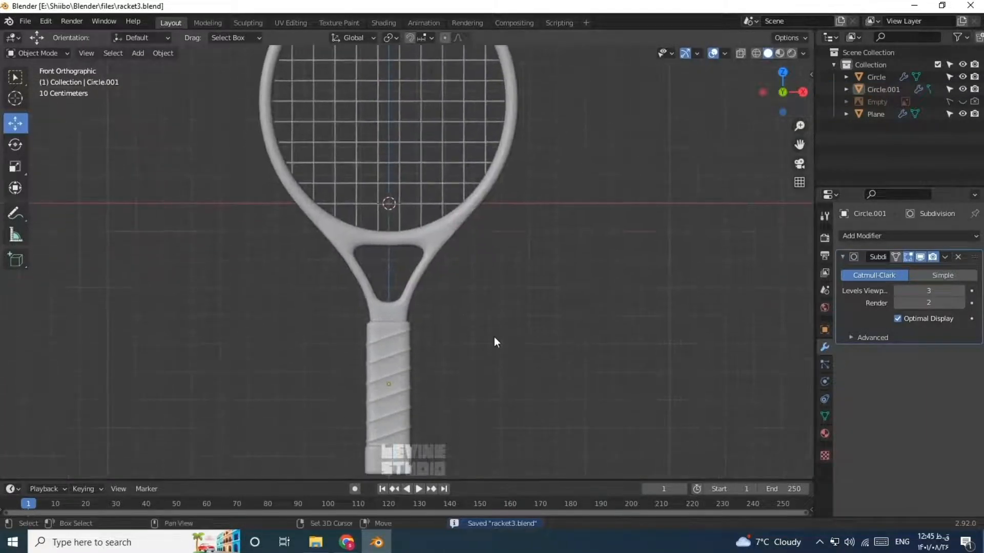
pyautogui.hotkey('shift', 'a')
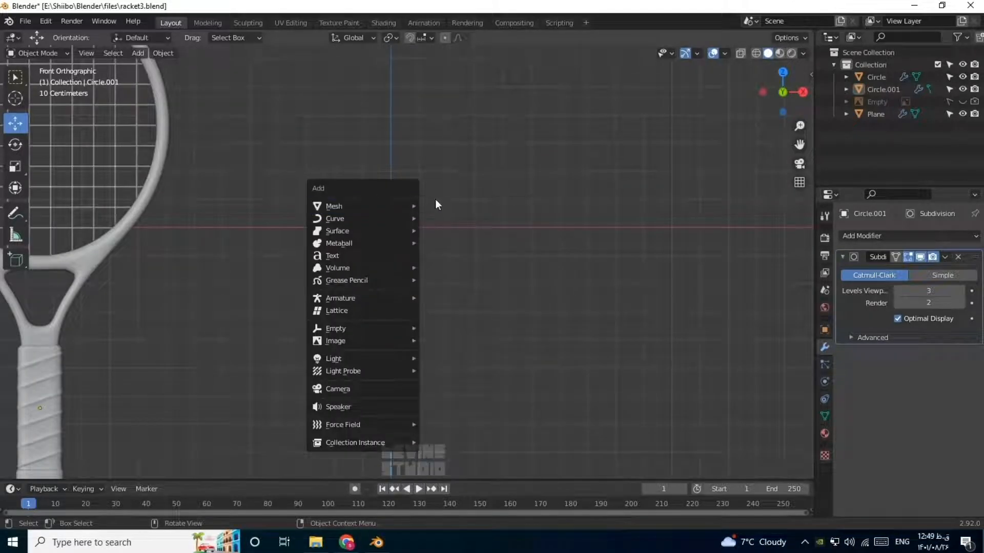
pyautogui.moveTo(389, 206)
pyautogui.click(476, 243)
pyautogui.press('s')
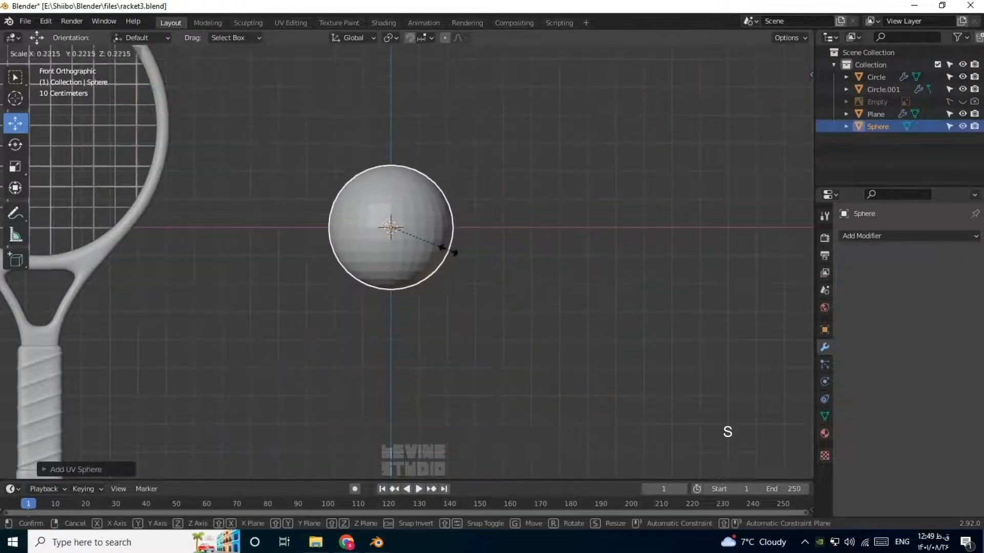
pyautogui.click(455, 250)
pyautogui.hotkey('ctrl', 's')
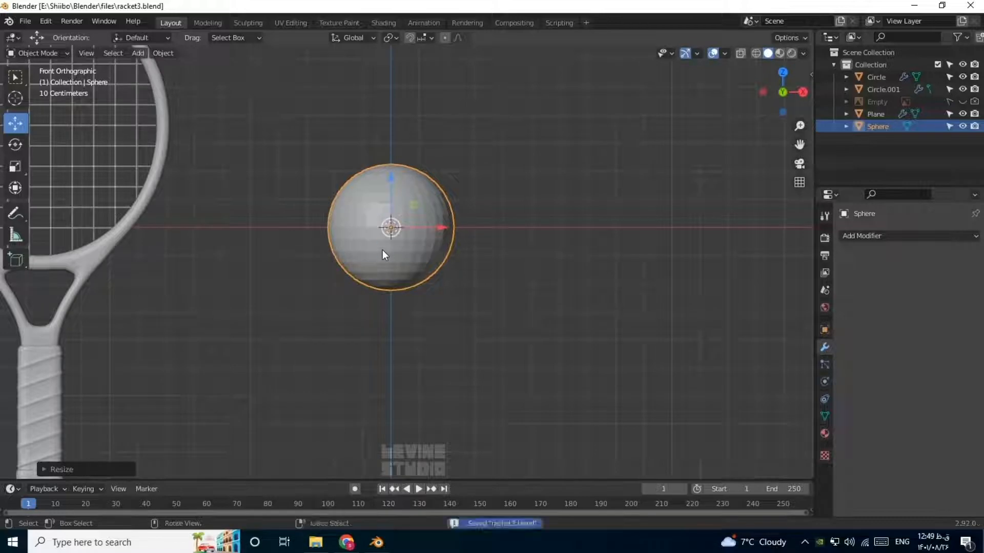
# Select the sphere's +X half with see-through vertex selection and separate it into its own object.
pyautogui.press('Tab')
pyautogui.click(413, 234)
pyautogui.scroll(4, 414, 234)
pyautogui.keyDown('shift'); pyautogui.moveTo(414, 254); pyautogui.dragTo(408, 316, button='middle'); pyautogui.keyUp('shift')
pyautogui.click(83, 53)
pyautogui.hotkey('alt', 'z')
pyautogui.click(542, 259)
pyautogui.moveTo(541, 426); pyautogui.dragTo(367, 91)
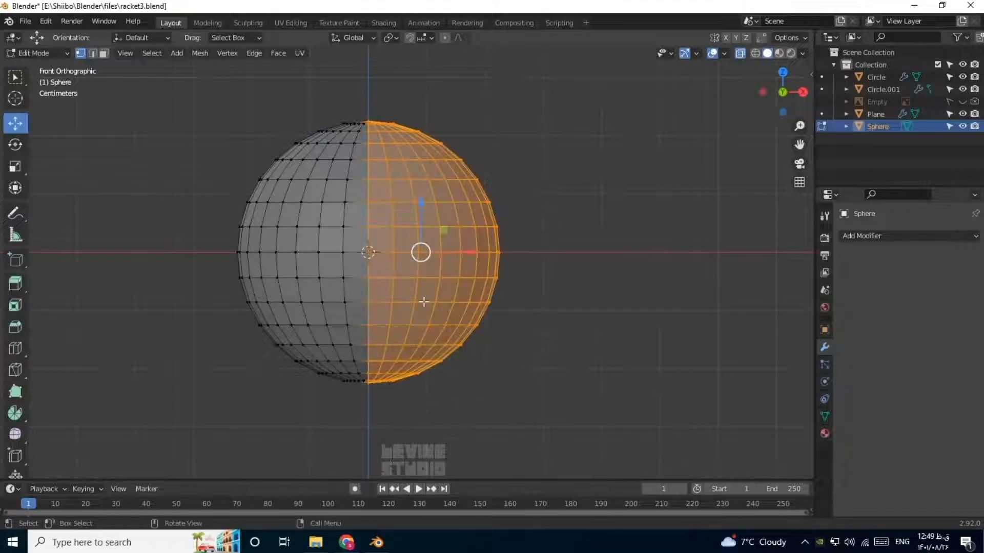
pyautogui.press('p')
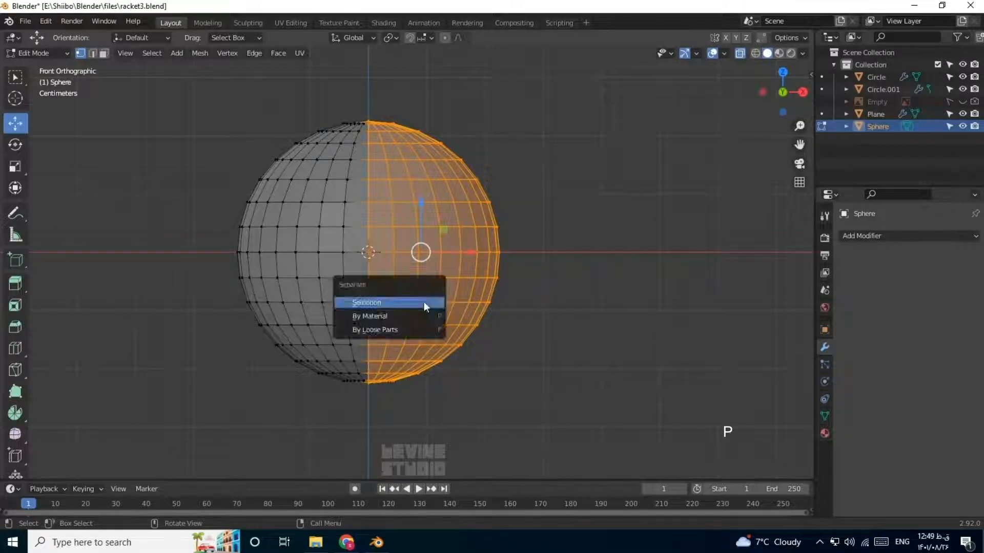
pyautogui.click(423, 302)
# Rotate the separated half sphere 90° about the X axis and join it with the other half.
pyautogui.hotkey('ctrl', 'Tab')
pyautogui.click(308, 302)
pyautogui.click(478, 263)
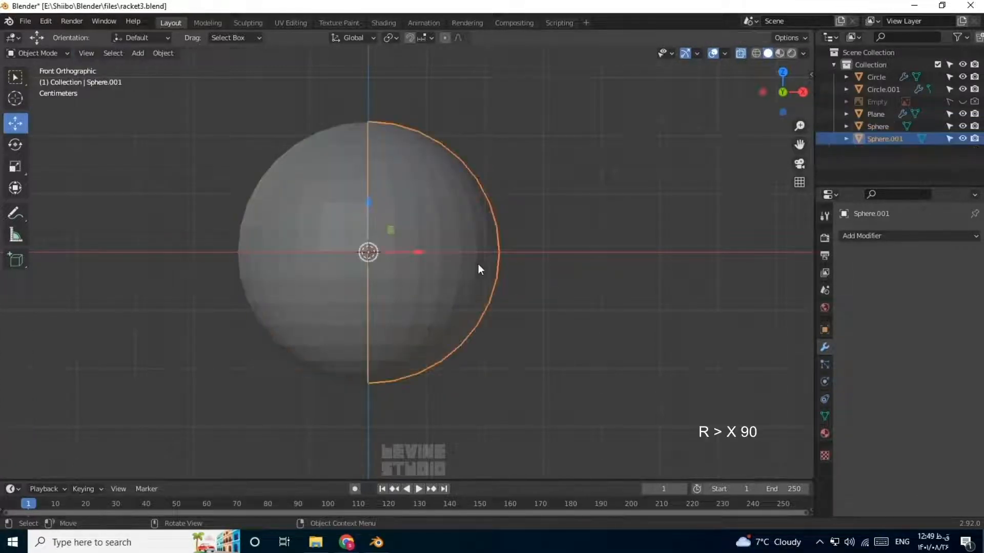
pyautogui.write('rx90')
pyautogui.press('Return')
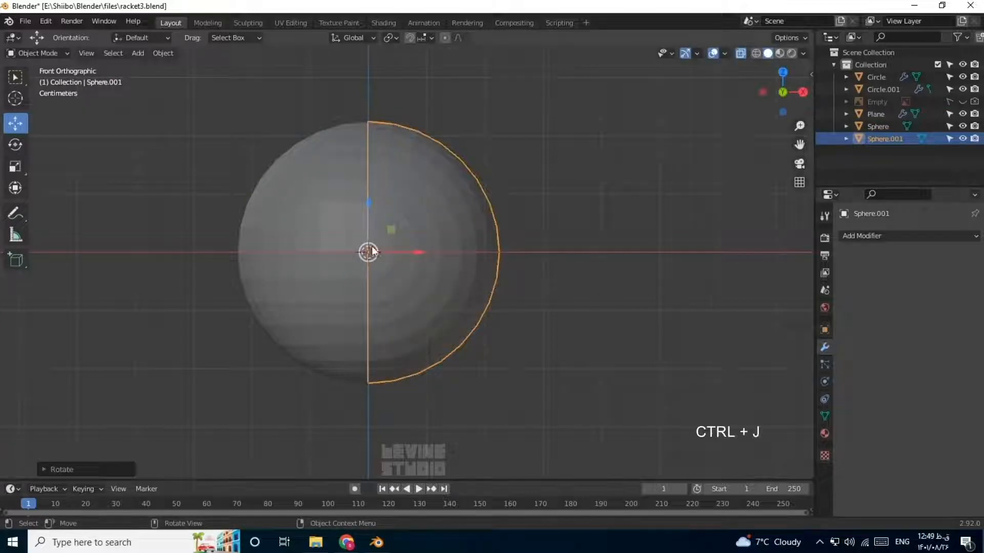
pyautogui.keyDown('shift'); pyautogui.click(328, 228); pyautogui.keyUp('shift')
pyautogui.hotkey('ctrl', 'j')
# Merge all vertices of the joined sphere by distance.
pyautogui.hotkey('ctrl', 'Tab')
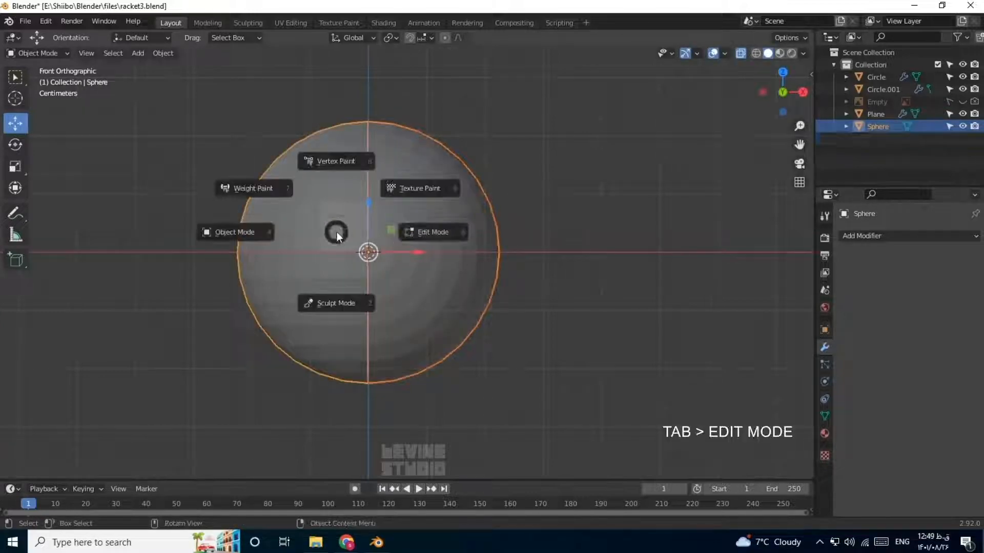
pyautogui.click(389, 235)
pyautogui.press('a')
pyautogui.rightClick(358, 260)
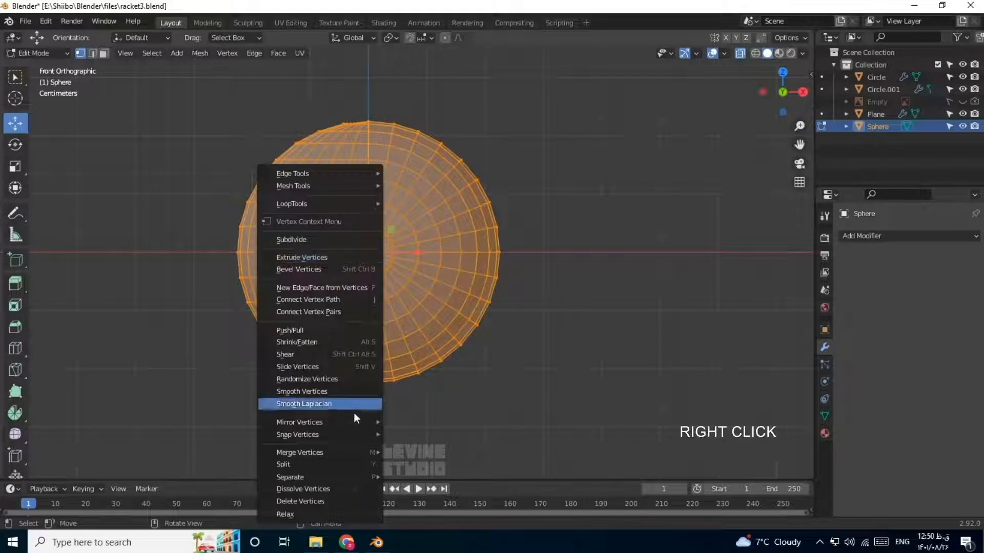
pyautogui.moveTo(352, 455)
pyautogui.click(422, 498)
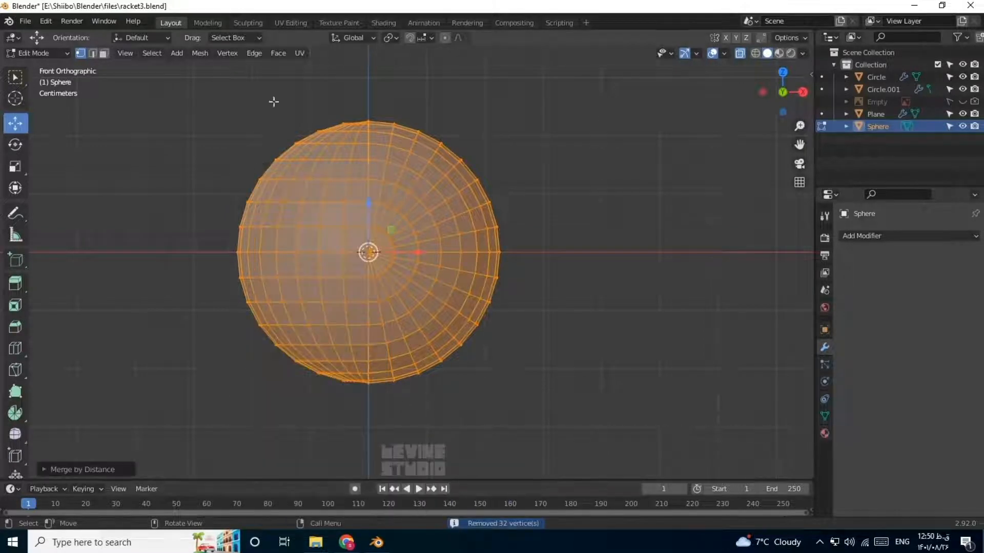
# Select the curved edge loop that follows the tennis ball's seam and bevel it into a narrow band.
pyautogui.click(103, 53)
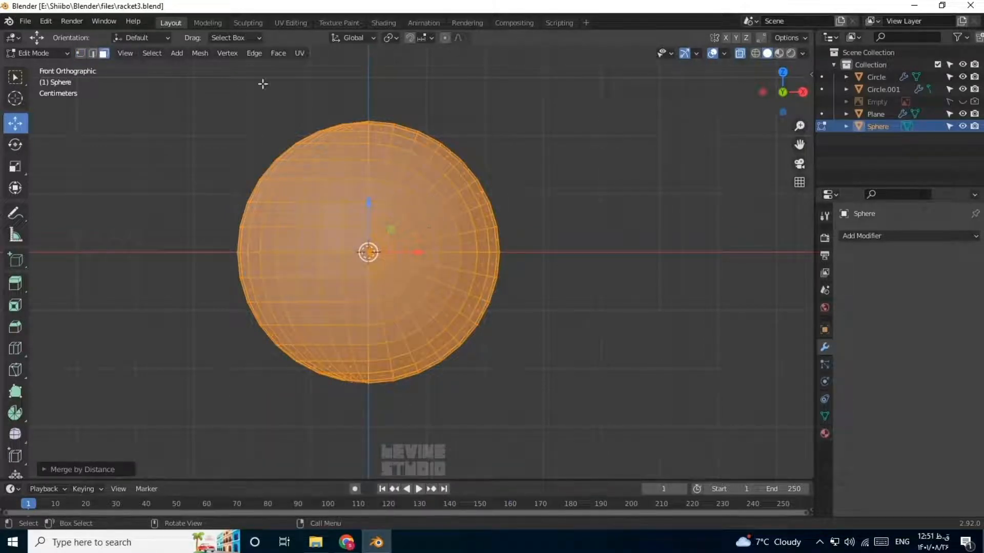
pyautogui.click(80, 53)
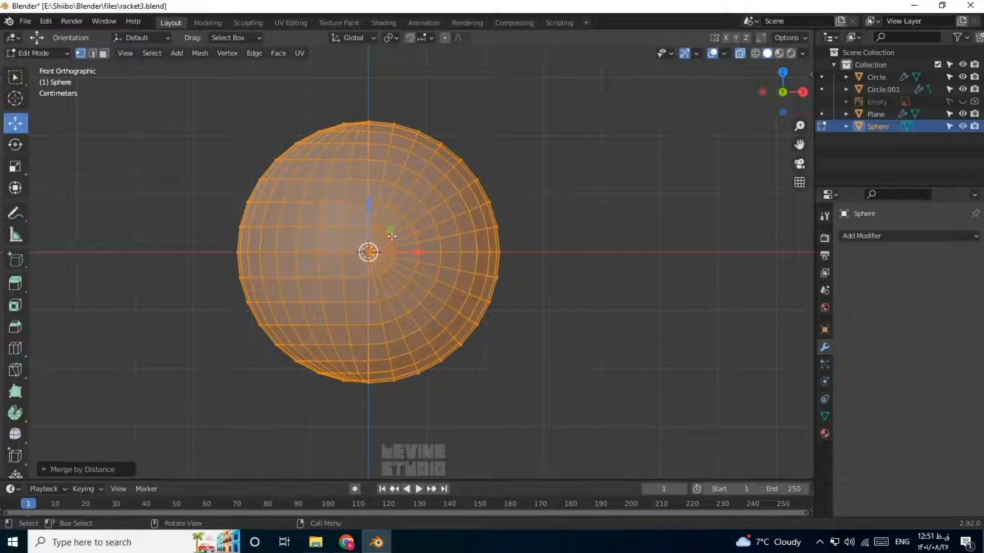
pyautogui.click(434, 187)
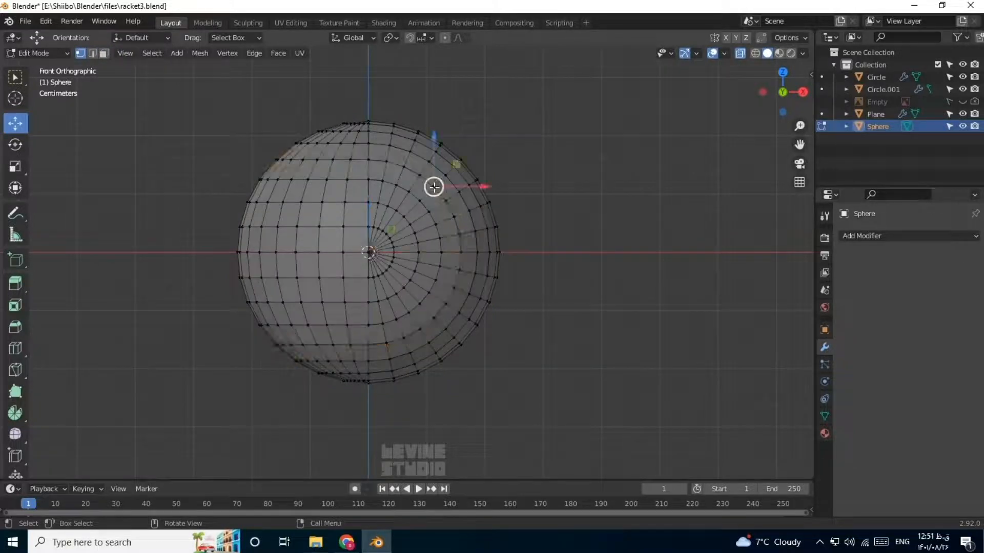
pyautogui.keyDown('alt'); pyautogui.click(446, 205); pyautogui.keyUp('alt')
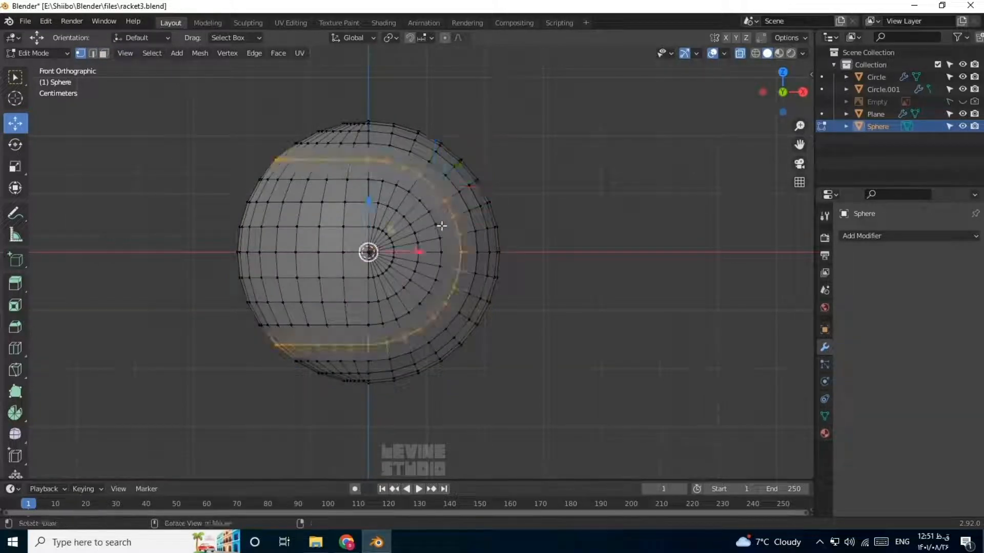
pyautogui.hotkey('ctrl', 'b')
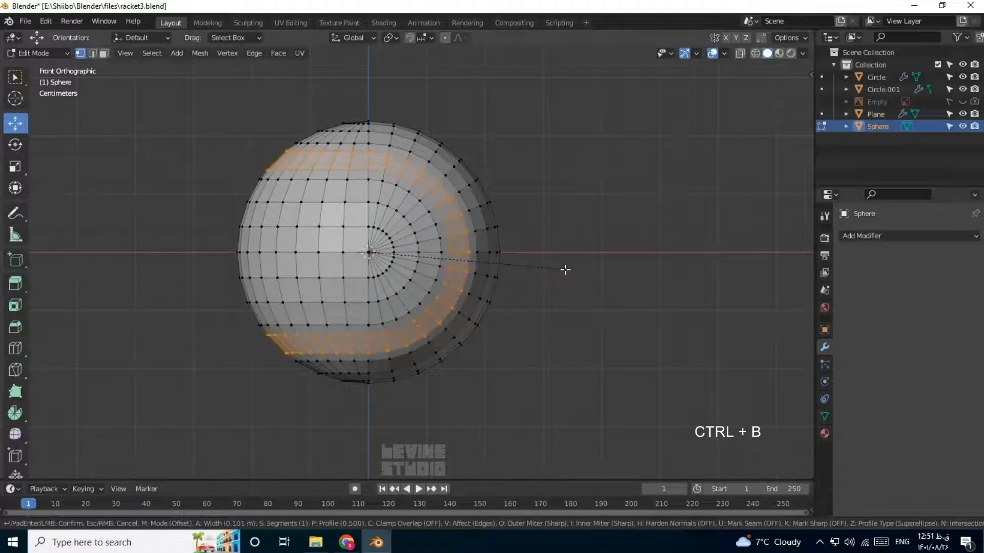
pyautogui.click(492, 270)
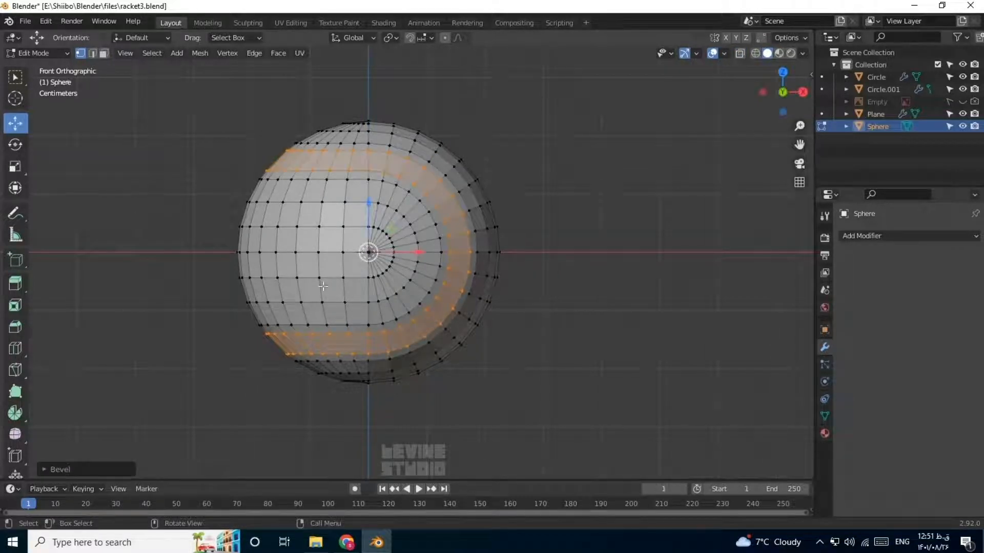
# Extrude the seam band inward along its normals to form a groove, and return to Object Mode.
pyautogui.moveTo(16, 283); pyautogui.dragTo(53, 333)
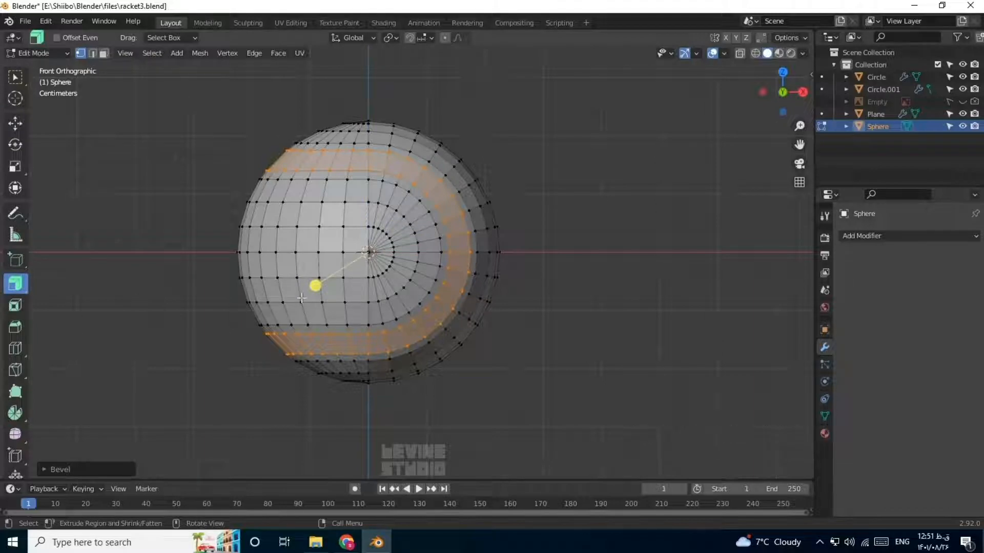
pyautogui.moveTo(312, 284)
pyautogui.mouseDown()
pyautogui.moveTo(281, 297)
pyautogui.moveTo(309, 274)
pyautogui.mouseUp()
pyautogui.hotkey('ctrl', 'Tab')
pyautogui.click(313, 275)
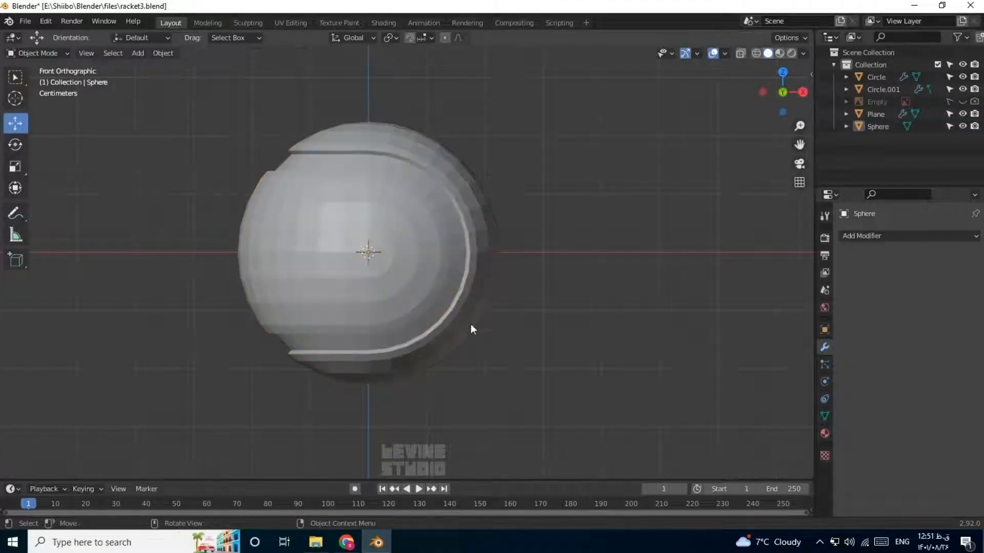
# Shade the ball smooth and enable Auto Smooth at 30°.
pyautogui.click(443, 238)
pyautogui.rightClick(443, 239)
pyautogui.click(443, 239)
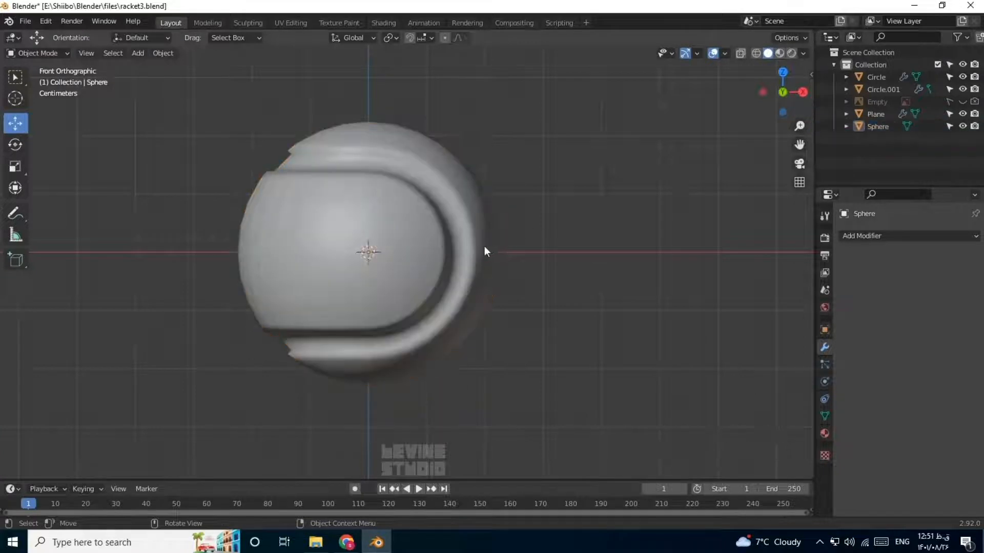
pyautogui.click(825, 416)
pyautogui.click(897, 465)
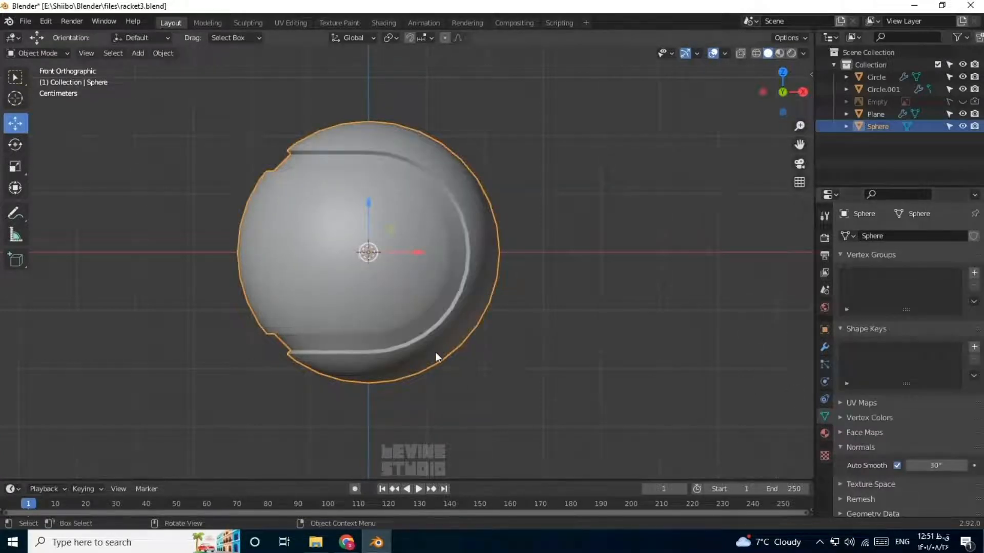
pyautogui.click(135, 316)
# Scale the ball down to suit the size of the racket.
pyautogui.moveTo(135, 316); pyautogui.dragTo(355, 369, button='middle')
pyautogui.scroll(-4, 367, 311)
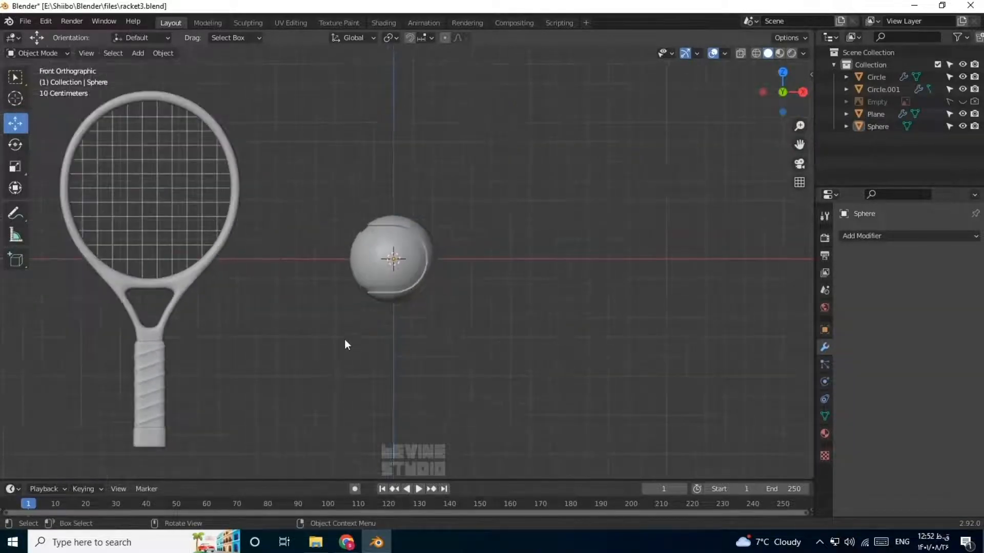
pyautogui.keyDown('shift'); pyautogui.moveTo(344, 339); pyautogui.dragTo(386, 350, button='middle'); pyautogui.keyUp('shift')
pyautogui.click(459, 274)
pyautogui.press('s')
pyautogui.click(508, 297)
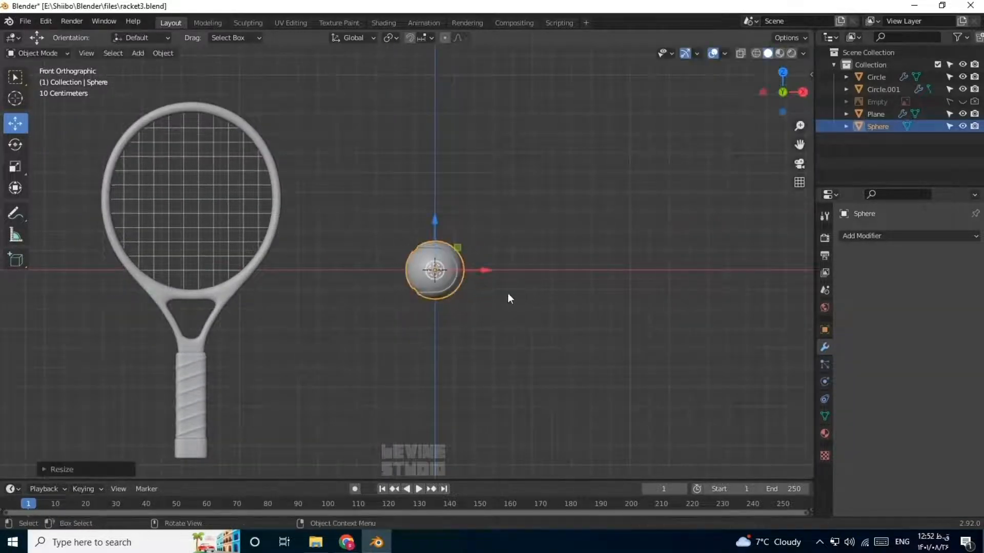
# Move the racket's frame, grip and strings into a new collection named Racket.
pyautogui.click(201, 364)
pyautogui.moveTo(329, 177); pyautogui.dragTo(122, 430)
pyautogui.press('m')
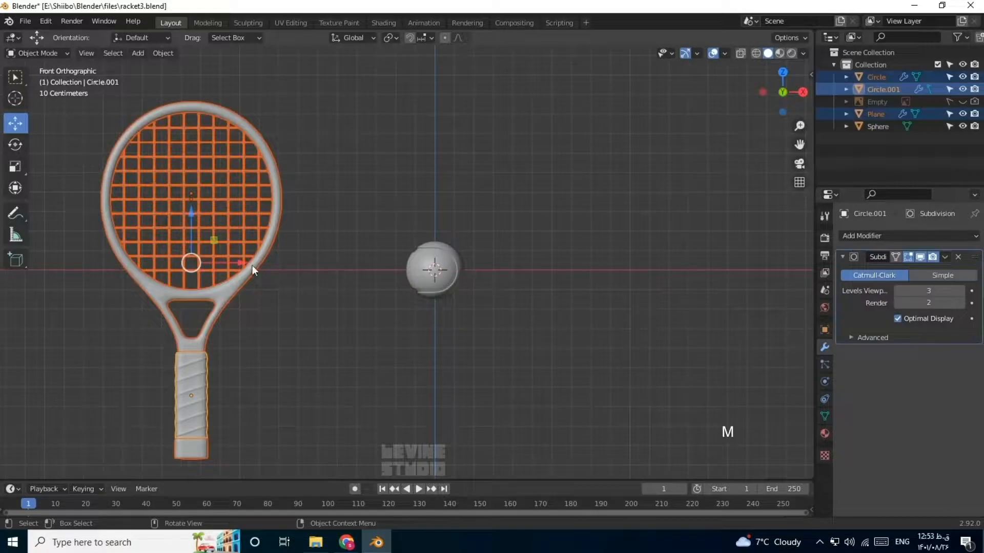
pyautogui.click(252, 266)
pyautogui.write('Racket')
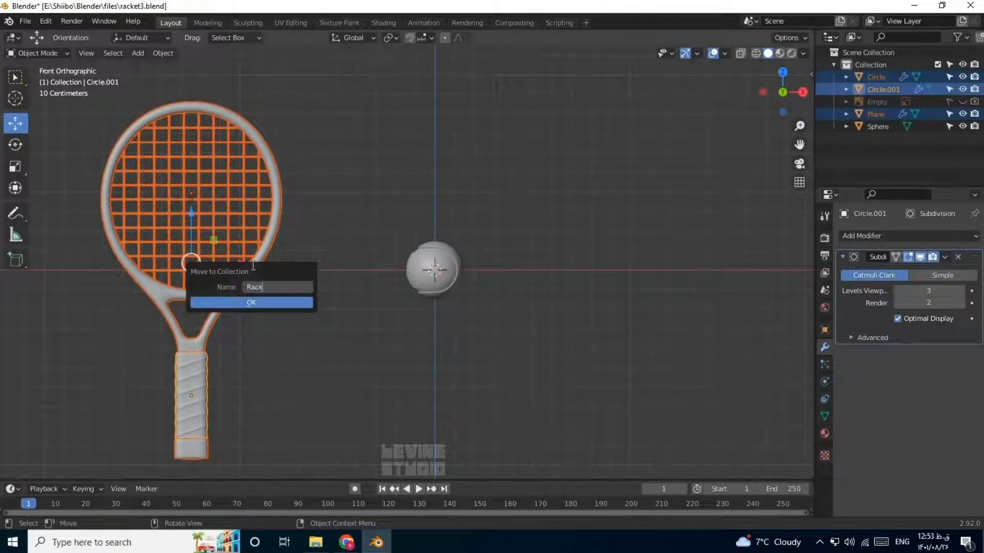
pyautogui.click(276, 304)
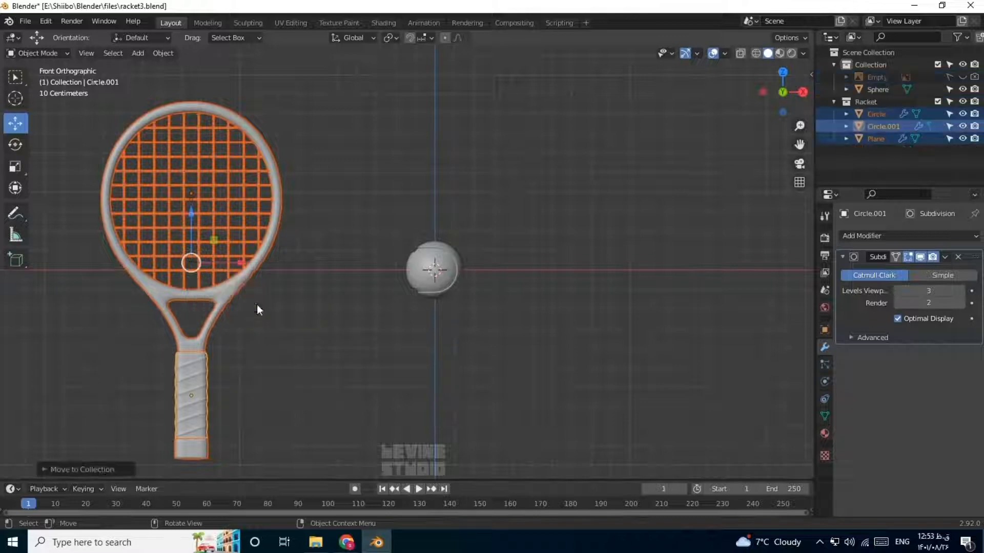
# Move the whole racket closer to the ball along X and raise it along Z.
pyautogui.moveTo(243, 263); pyautogui.dragTo(339, 263)
pyautogui.moveTo(288, 213); pyautogui.dragTo(288, 145)
pyautogui.click(401, 176)
pyautogui.scroll(5, 404, 247)
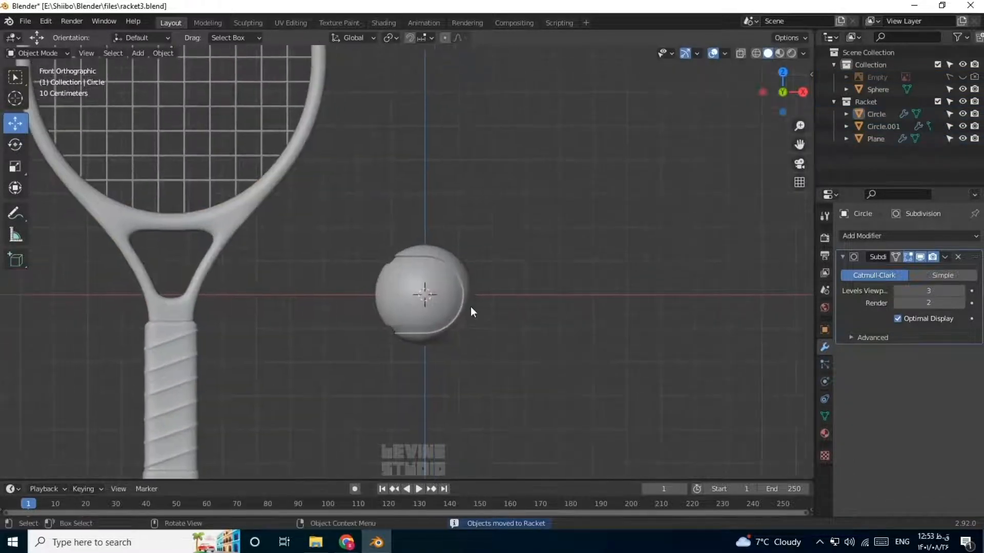
# Save the file with the ball as the active object.
pyautogui.click(469, 308)
pyautogui.click(525, 299)
pyautogui.hotkey('ctrl', 's')
pyautogui.click(824, 364)
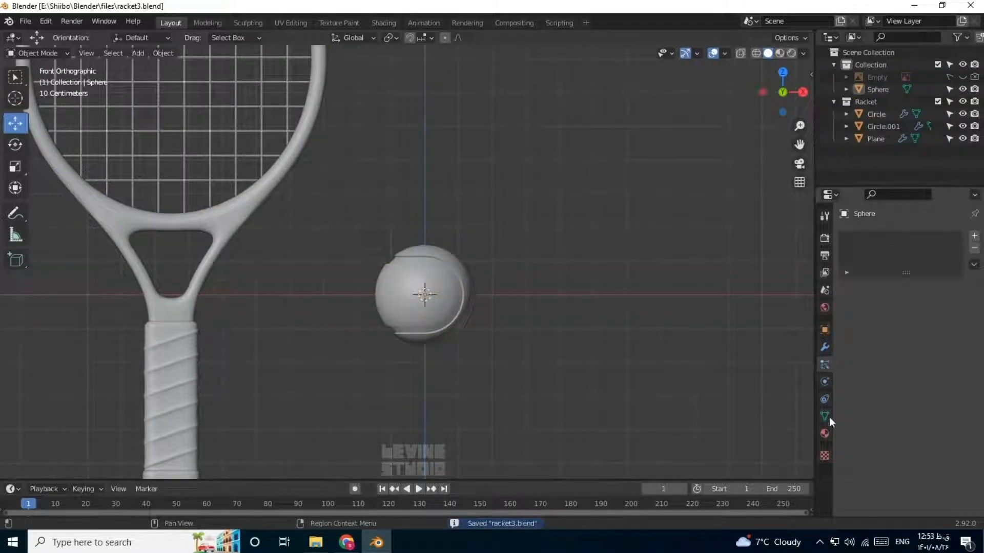
# In the ball's mesh, invert the seam groove selection and grow it once to cover the surfaces outside the groove.
pyautogui.click(426, 312)
pyautogui.press('Tab')
pyautogui.scroll(4, 518, 312)
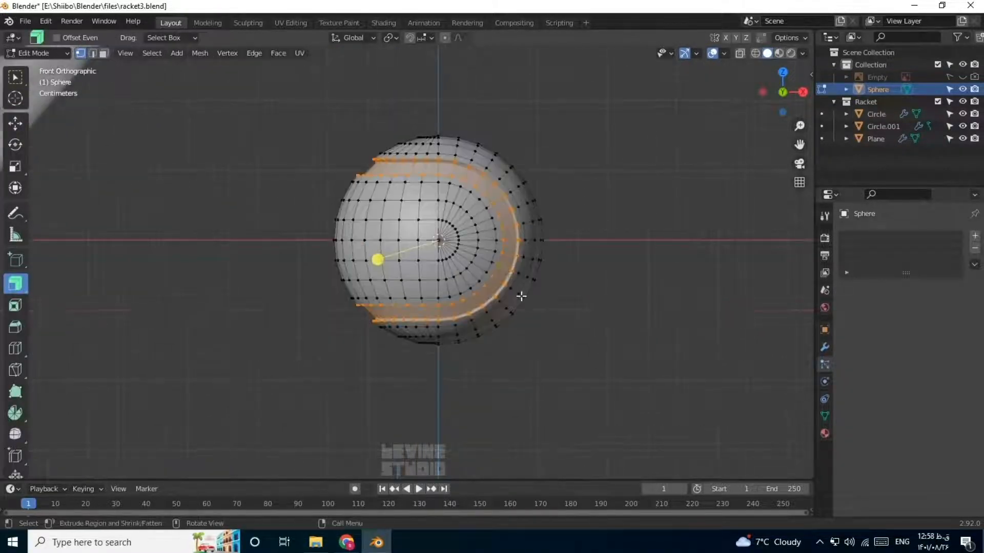
pyautogui.scroll(3, 504, 269)
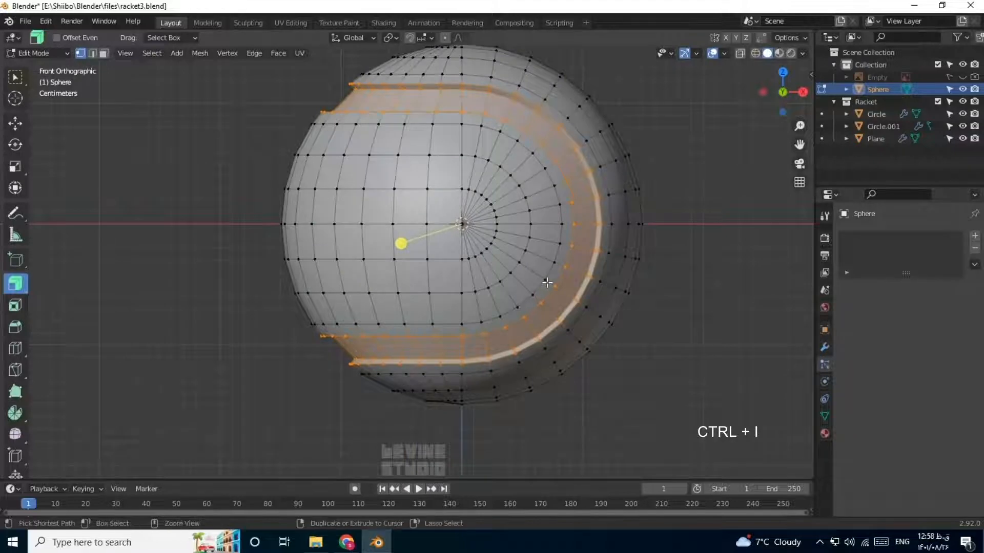
pyautogui.hotkey('ctrl', 'i')
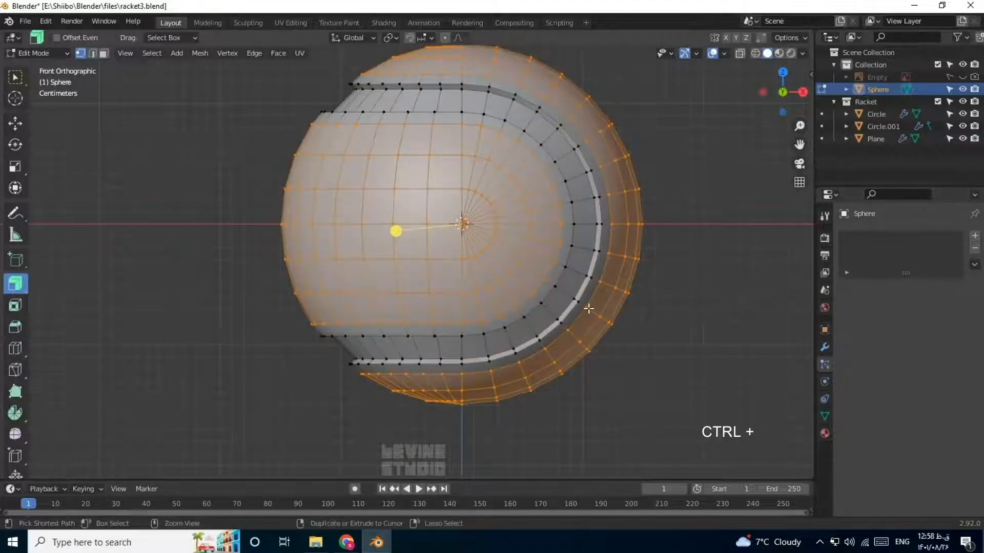
pyautogui.press('ctrl+KP_Add')
# Create a vertex group on the ball and assign the selected vertices to it at weight 1.000.
pyautogui.click(824, 416)
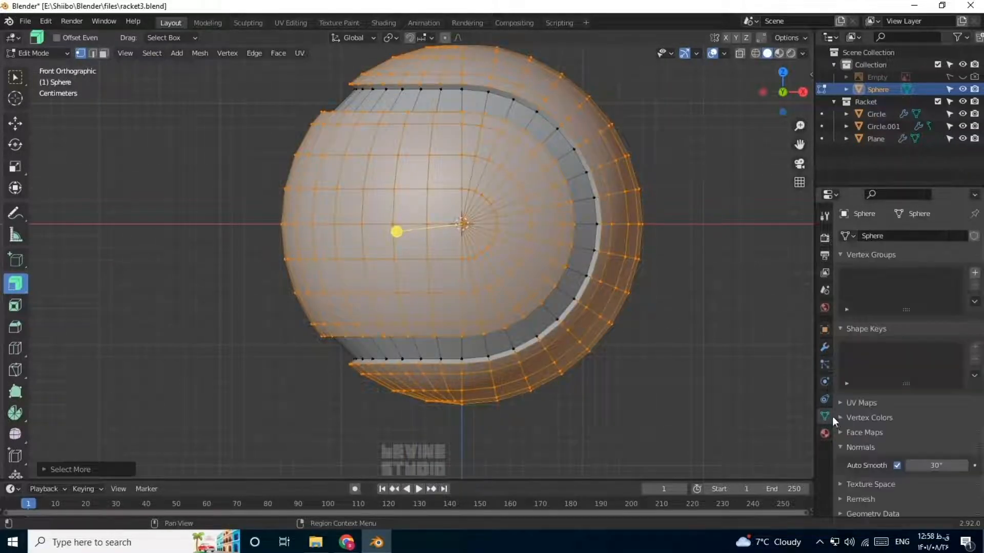
pyautogui.click(974, 273)
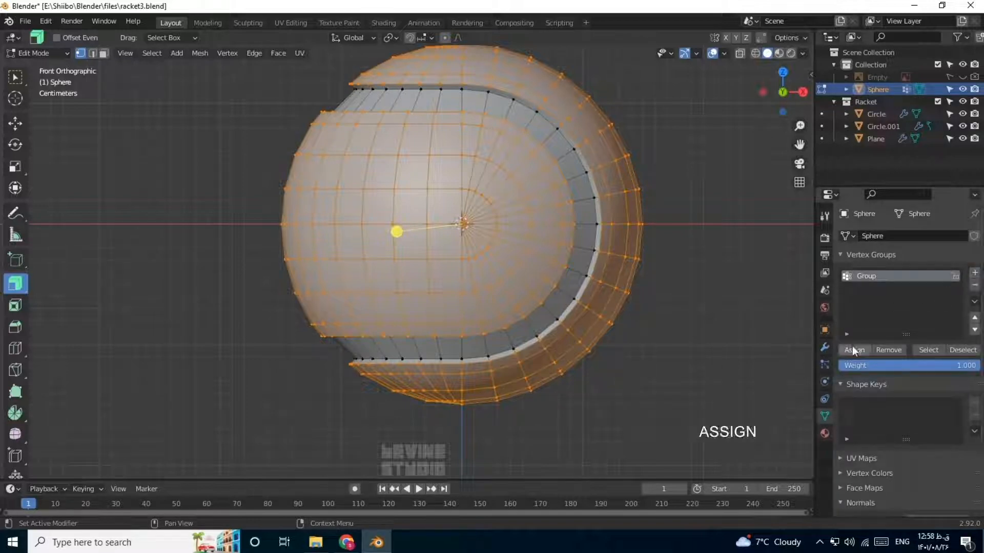
pyautogui.press('Tab')
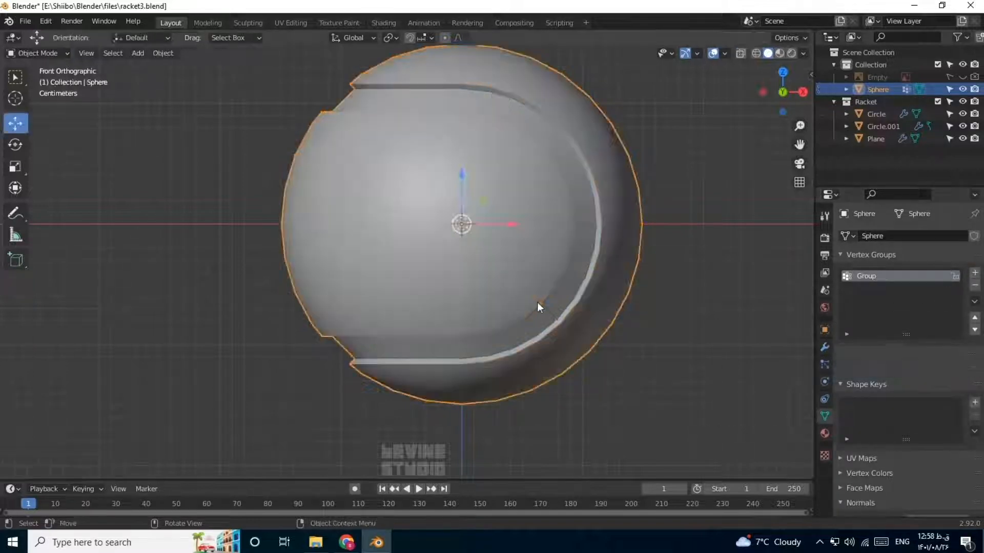
# Add a hair particle system to the ball and set its number to 10000.
pyautogui.click(824, 364)
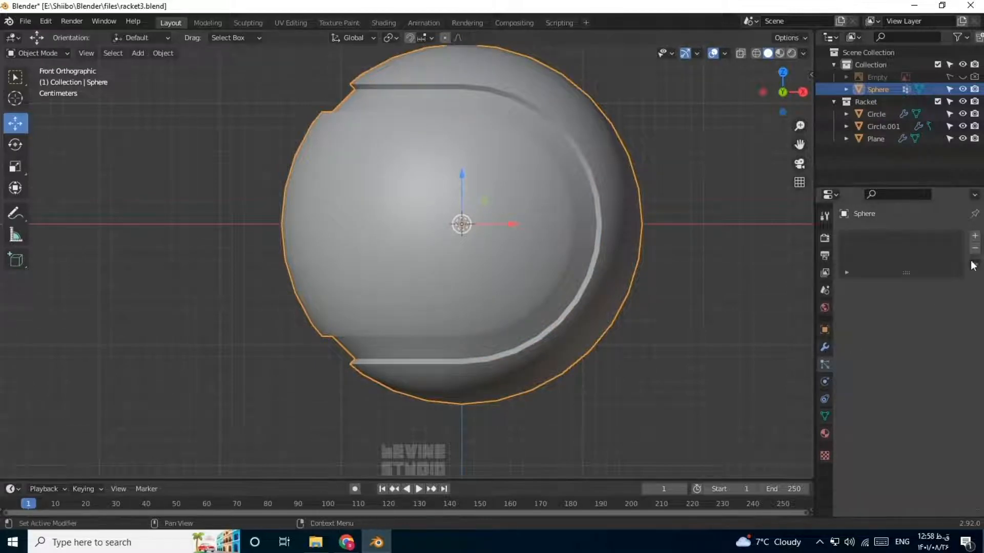
pyautogui.click(973, 239)
pyautogui.click(944, 303)
pyautogui.scroll(-3, 703, 313)
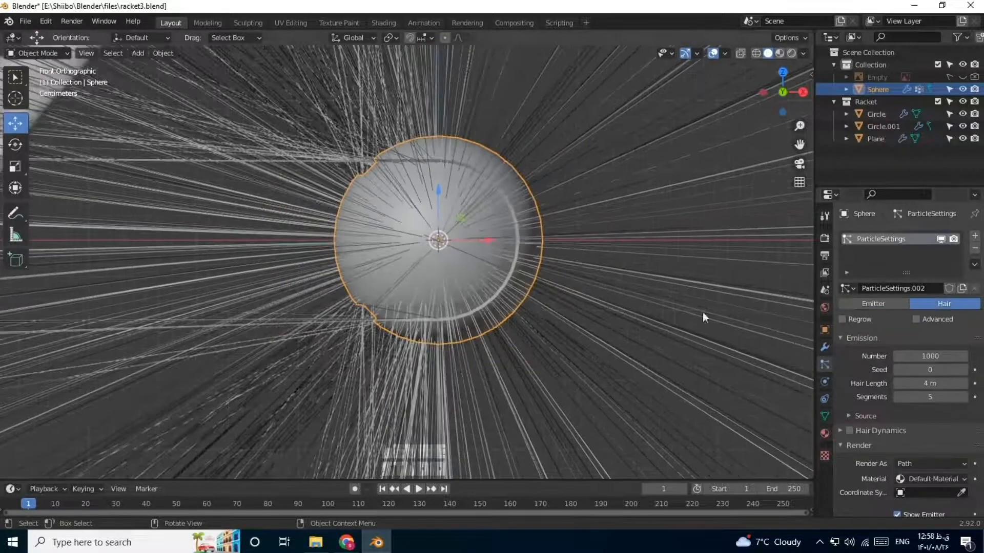
pyautogui.click(928, 354)
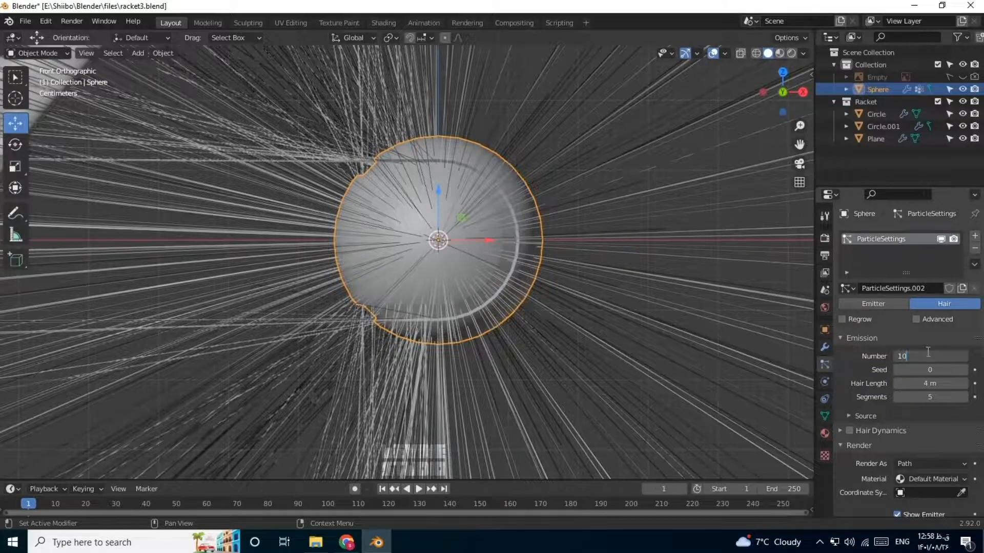
pyautogui.write('10000')
pyautogui.press('Return')
# Try a hair length of 0.02 m on the ball and shorten it to 0.01 m.
pyautogui.click(933, 385)
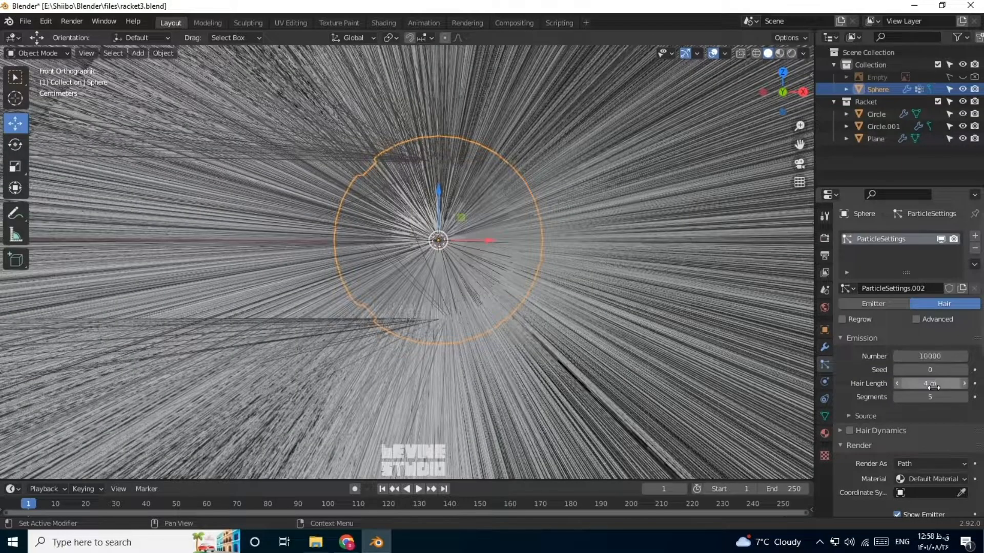
pyautogui.write('.02')
pyautogui.press('Return')
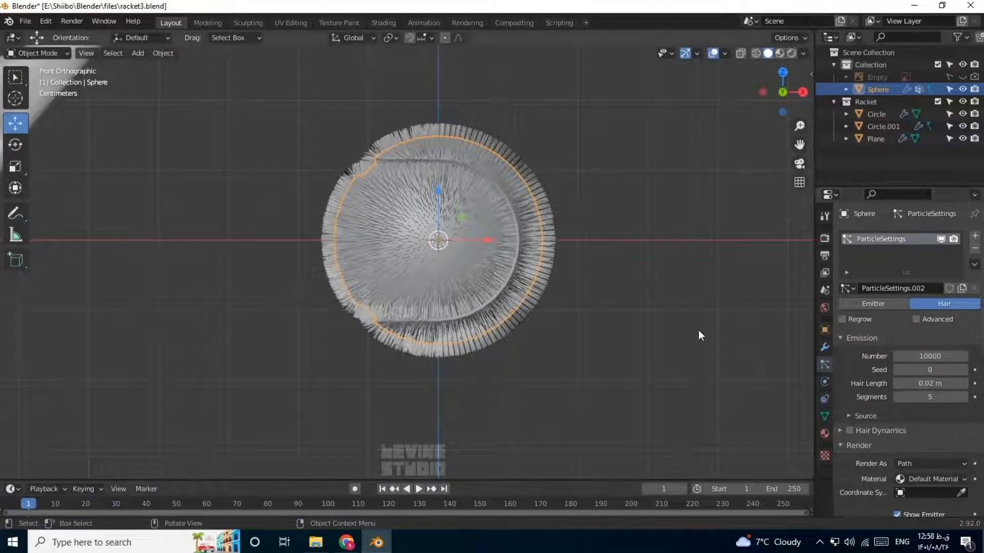
pyautogui.scroll(2, 533, 259)
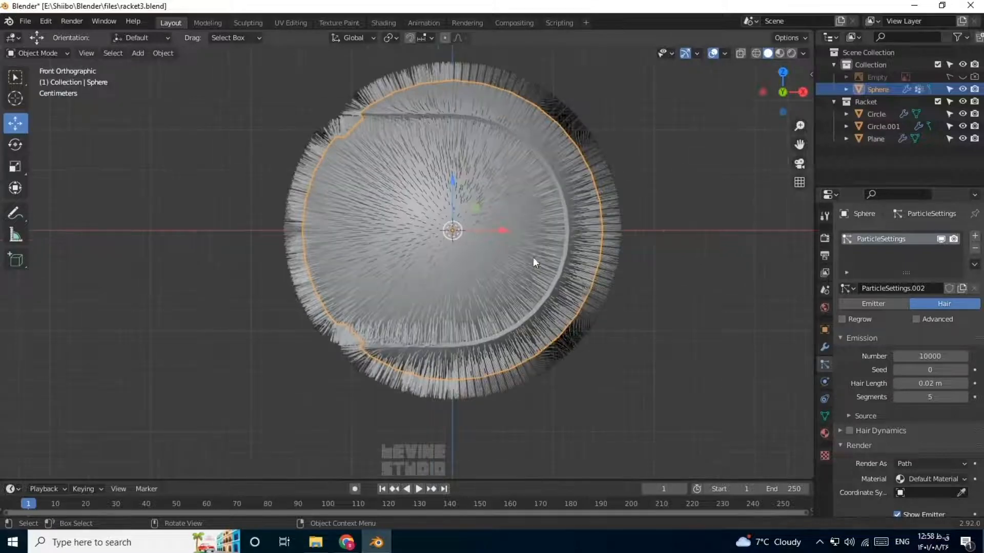
pyautogui.click(932, 384)
pyautogui.write('.01')
pyautogui.press('Return')
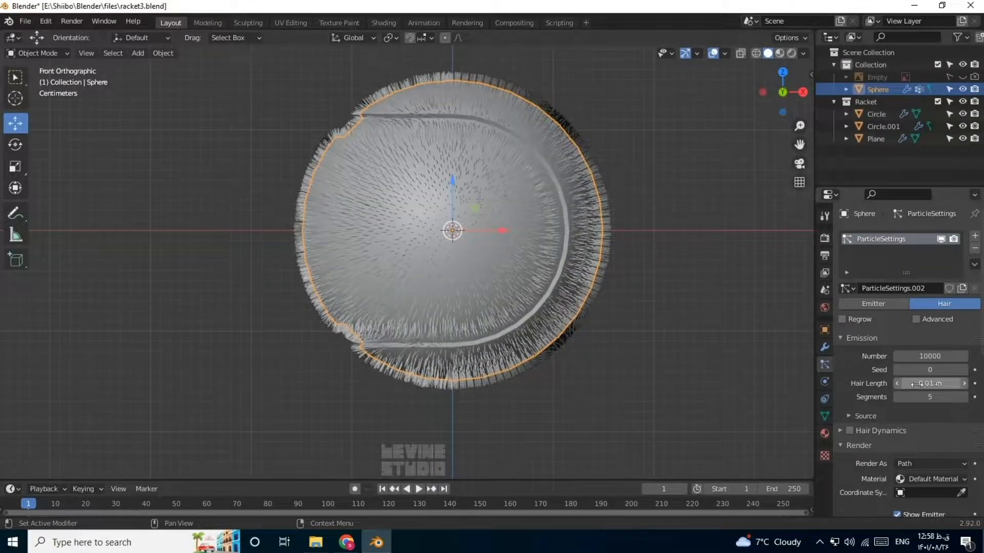
# Set the hair's render path steps to 5 and switch its children to Interpolated.
pyautogui.scroll(-3, 874, 367)
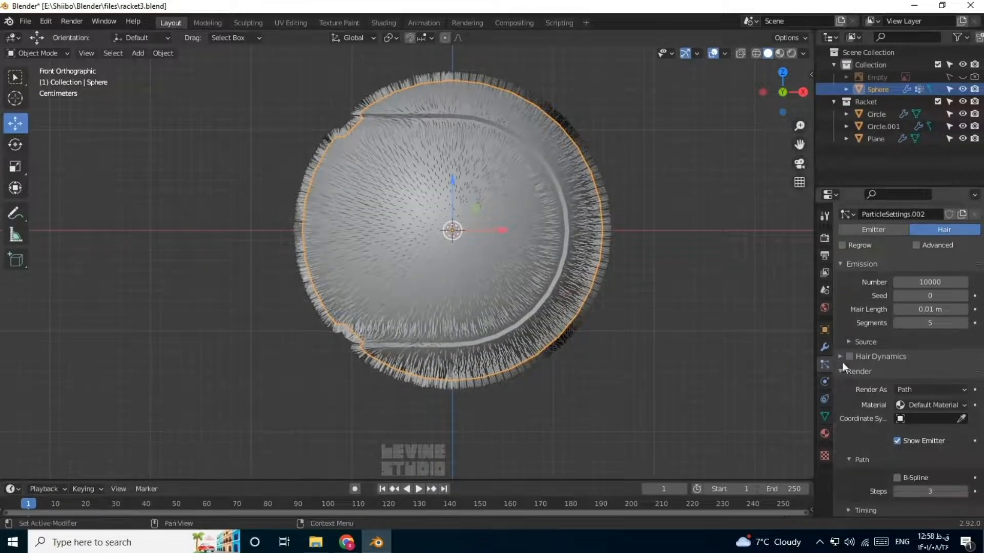
pyautogui.click(963, 491)
pyautogui.click(963, 491)
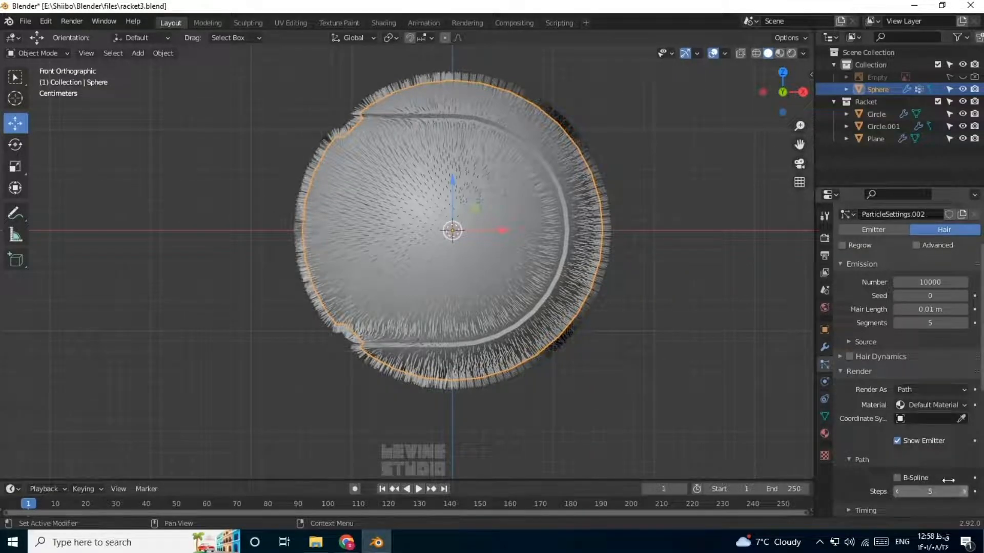
pyautogui.scroll(-3, 926, 452)
pyautogui.scroll(-4, 926, 452)
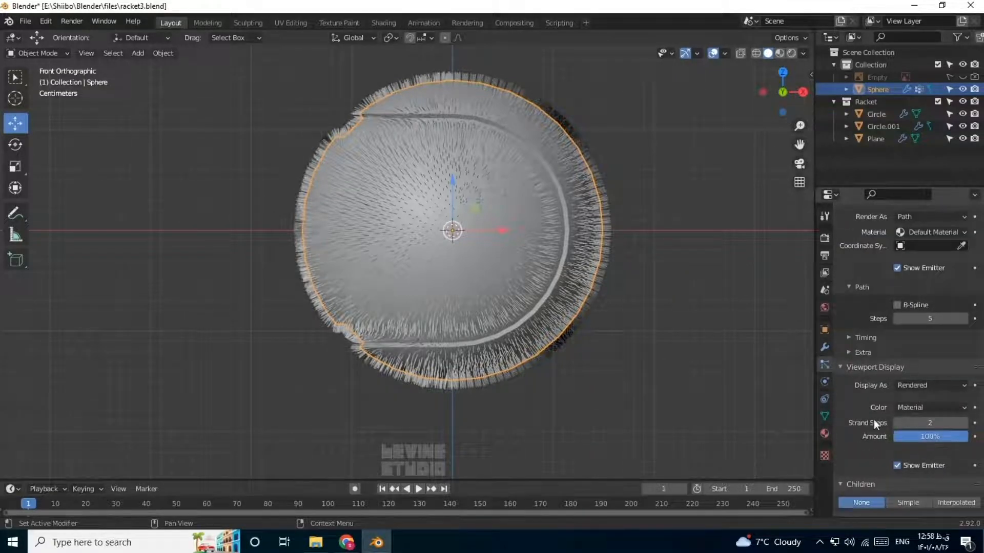
pyautogui.scroll(-3, 867, 423)
pyautogui.click(957, 418)
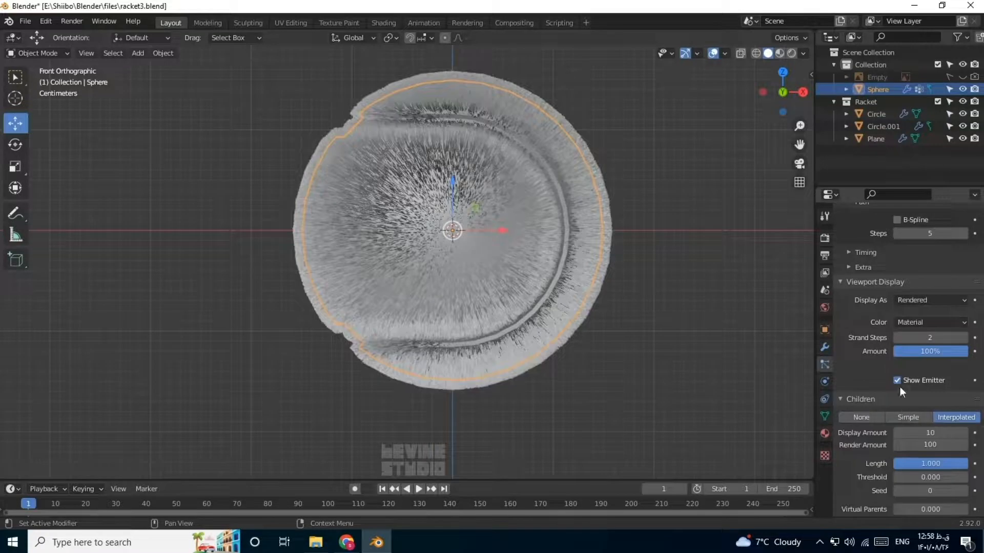
# Set the children's roughness to Uniform 0.010 with size 1.015, Endpoint 0.019, and Random 0.029 with size 1.017 and threshold 0.228.
pyautogui.scroll(-5, 899, 384)
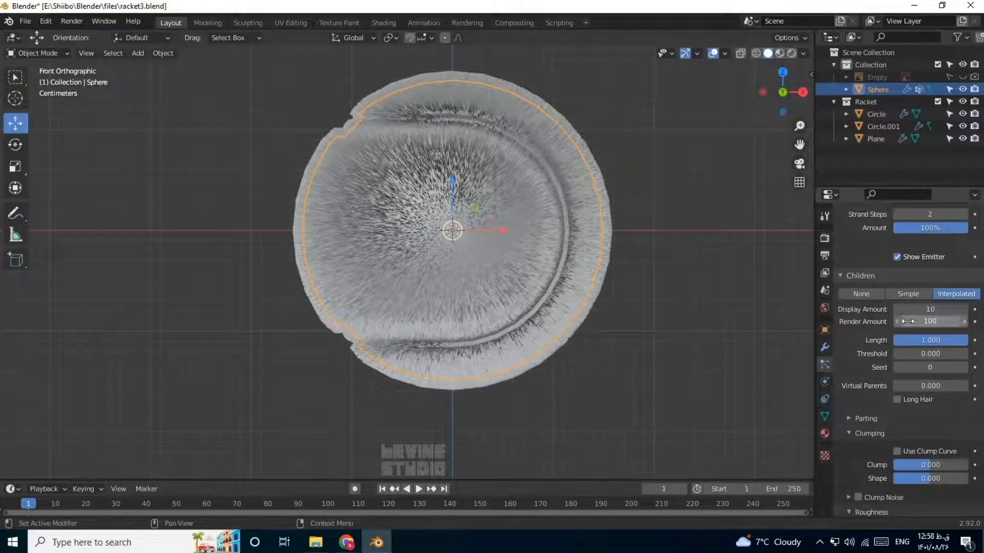
pyautogui.scroll(-6, 860, 395)
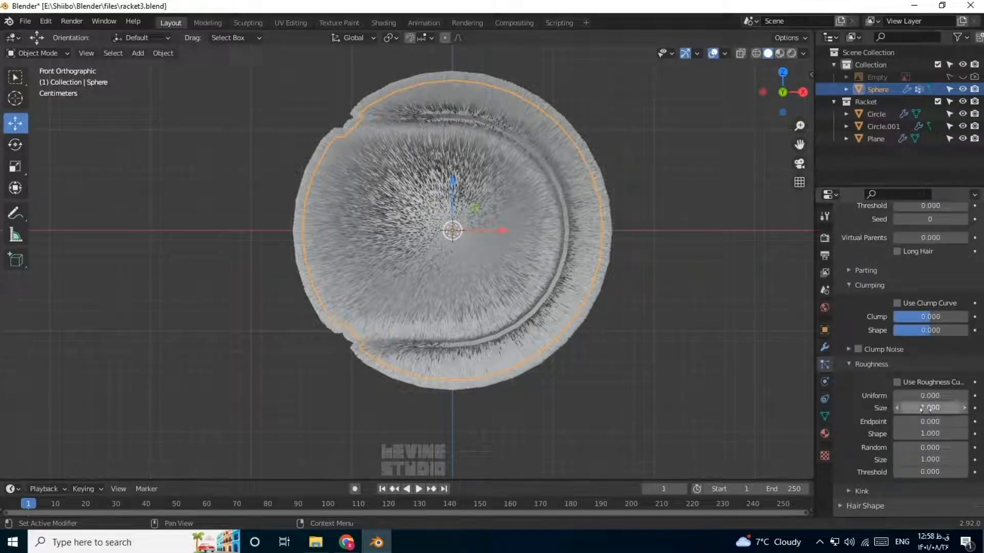
pyautogui.moveTo(929, 396); pyautogui.dragTo(933, 444)
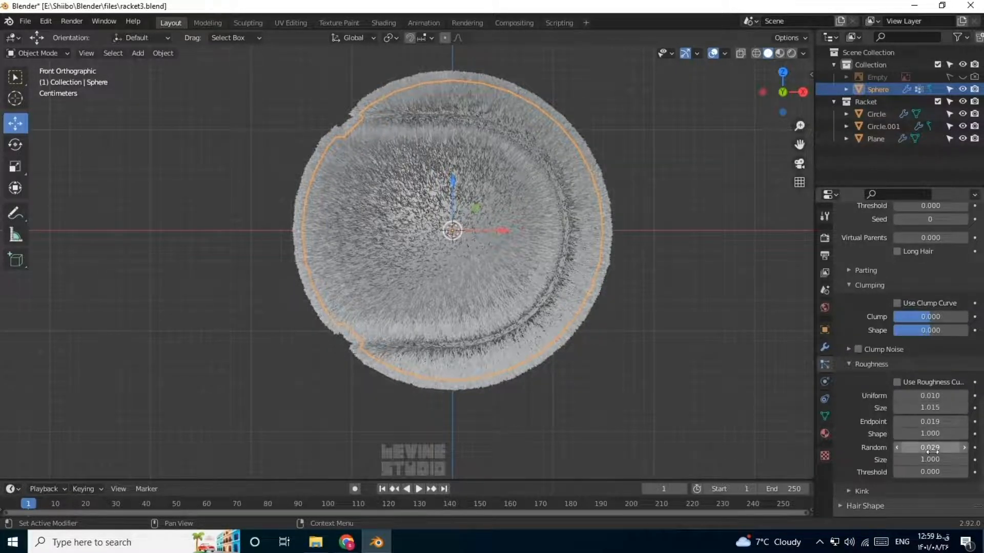
pyautogui.moveTo(927, 460); pyautogui.dragTo(946, 472)
pyautogui.click(669, 344)
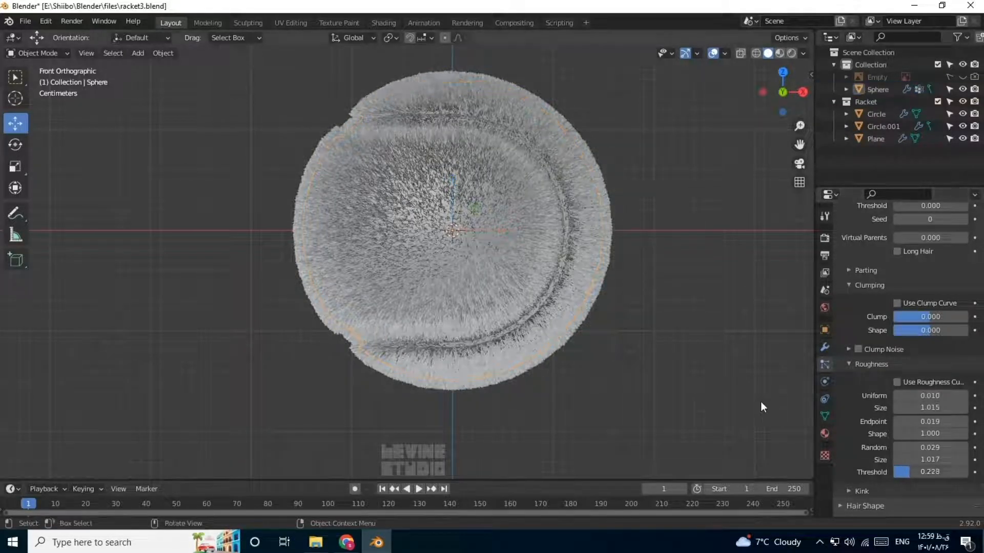
# Limit the hair density to the vertex group named Group, keeping the seam groove free of hair.
pyautogui.click(511, 300)
pyautogui.scroll(-3, 878, 379)
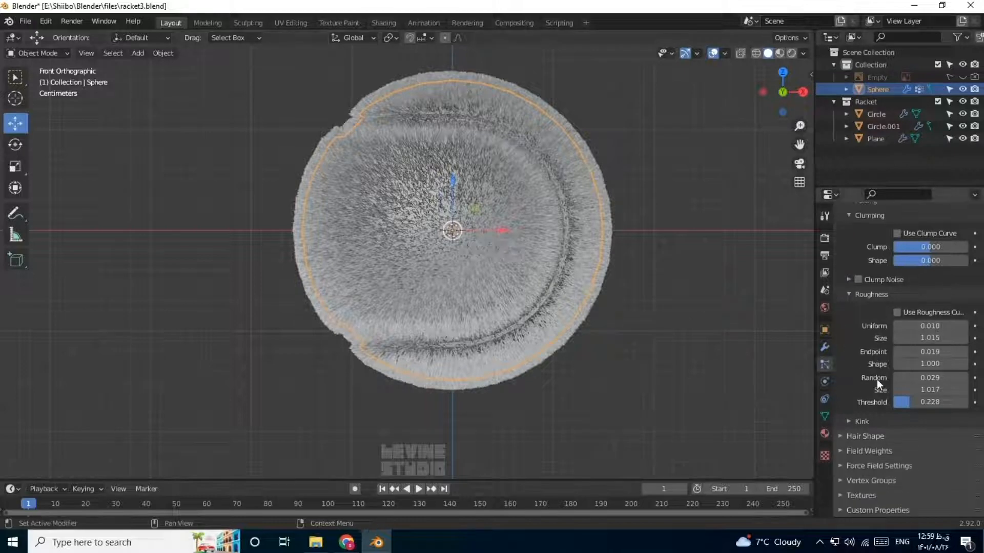
pyautogui.click(854, 484)
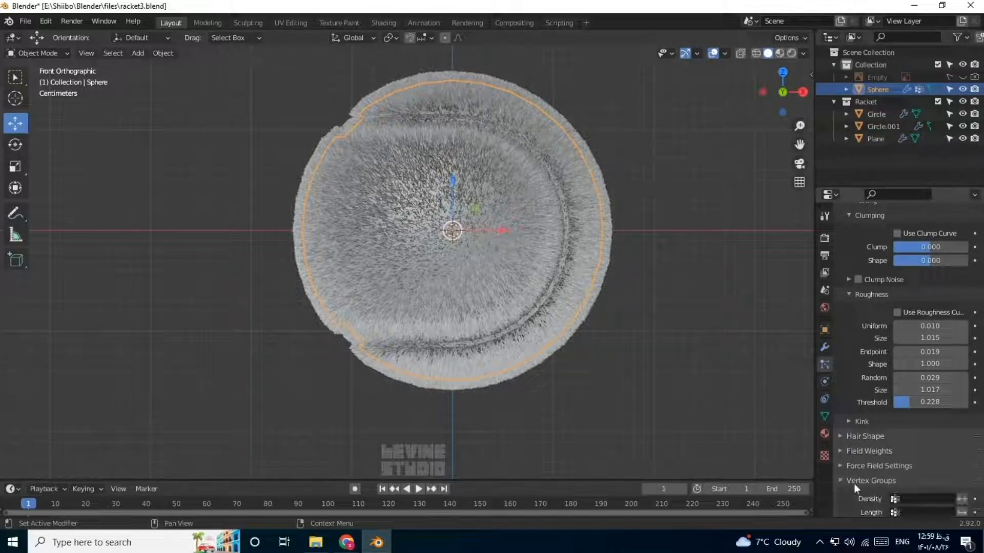
pyautogui.click(915, 493)
pyautogui.click(864, 372)
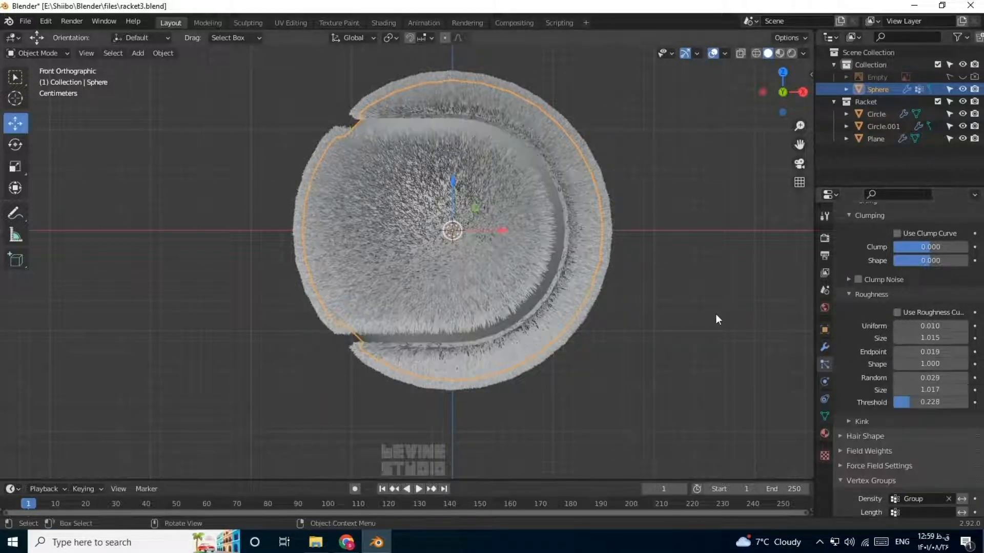
# Set the hair roughness Shape to 3.900 and Endpoint to 0.061.
pyautogui.click(715, 313)
pyautogui.click(609, 280)
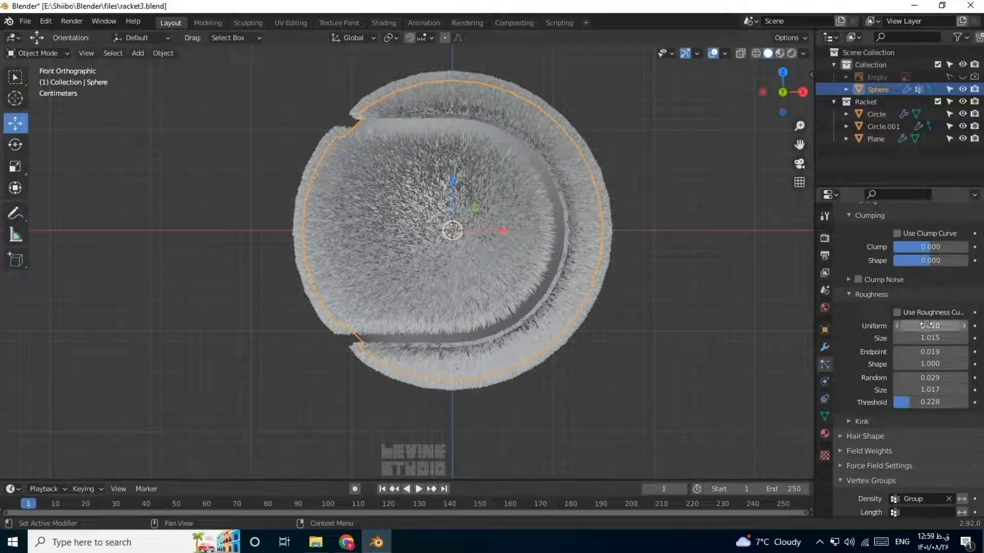
pyautogui.click(926, 365)
pyautogui.write('3.9')
pyautogui.press('Return')
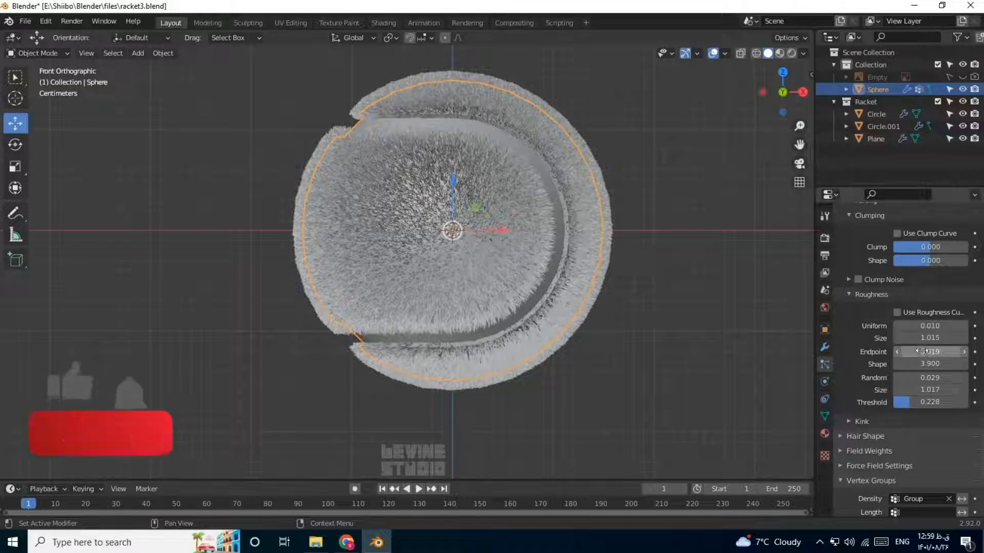
pyautogui.moveTo(923, 352); pyautogui.dragTo(930, 352)
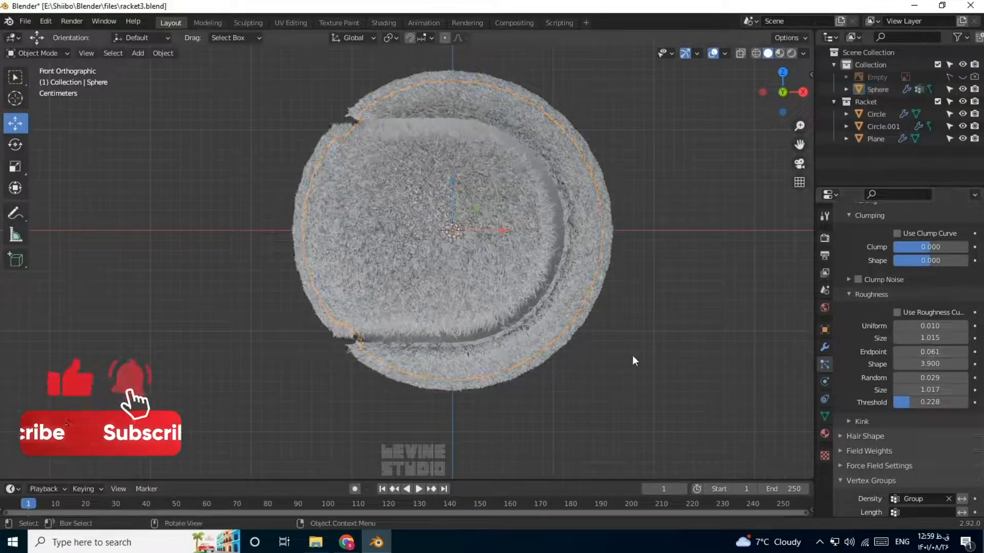
pyautogui.click(574, 326)
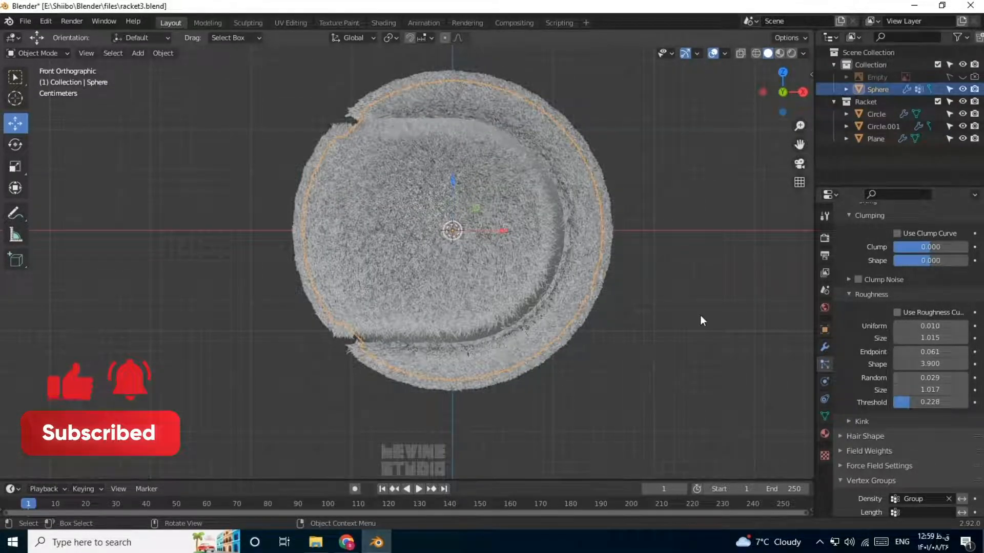
# Reduce the number of hairs on the ball to 8000.
pyautogui.click(703, 315)
pyautogui.scroll(8, 895, 345)
pyautogui.scroll(-1, 660, 324)
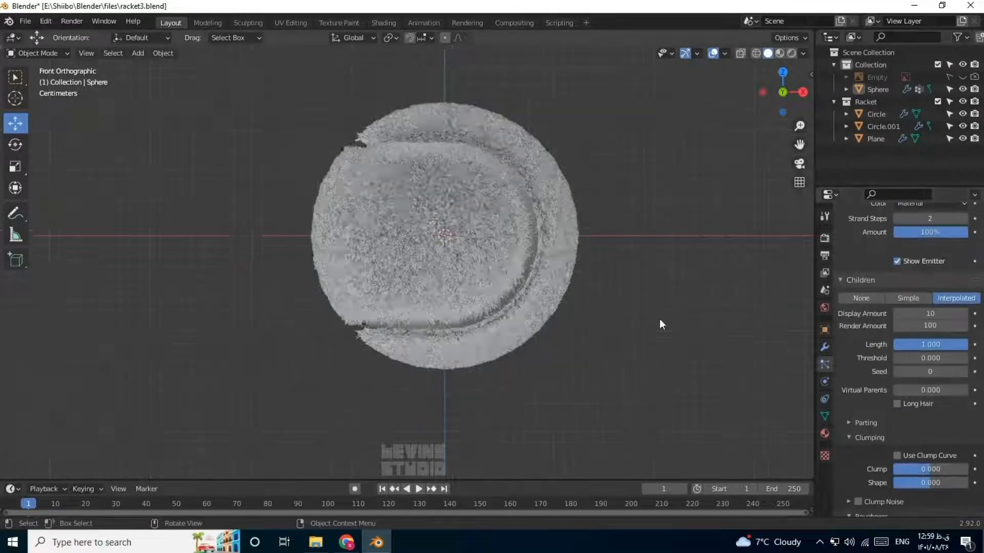
pyautogui.scroll(-3, 569, 308)
pyautogui.scroll(5, 473, 278)
pyautogui.click(473, 278)
pyautogui.scroll(1, 892, 333)
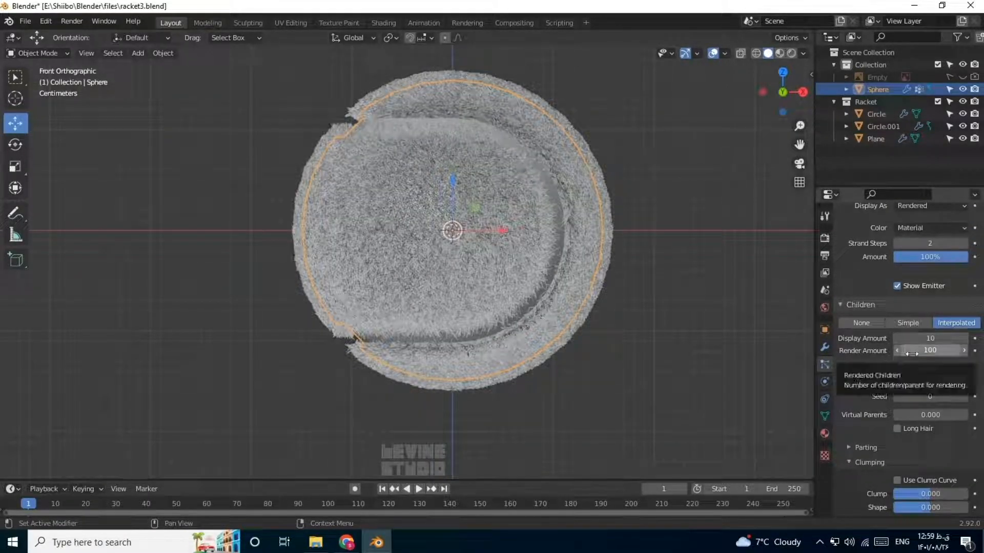
pyautogui.scroll(7, 900, 353)
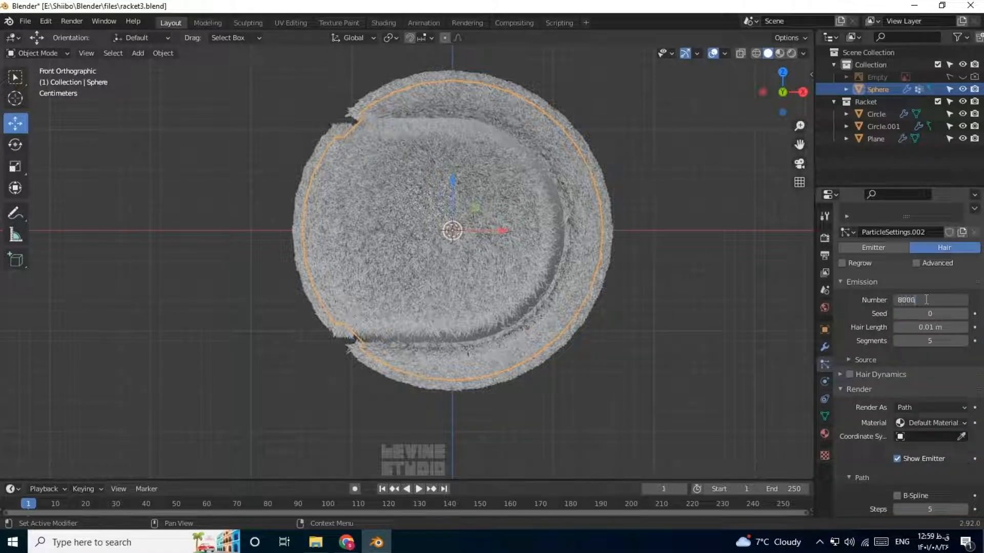
pyautogui.press('Return')
pyautogui.click(707, 345)
# Add a plane at the origin and scale it up well beyond the racket and ball.
pyautogui.scroll(-3, 437, 328)
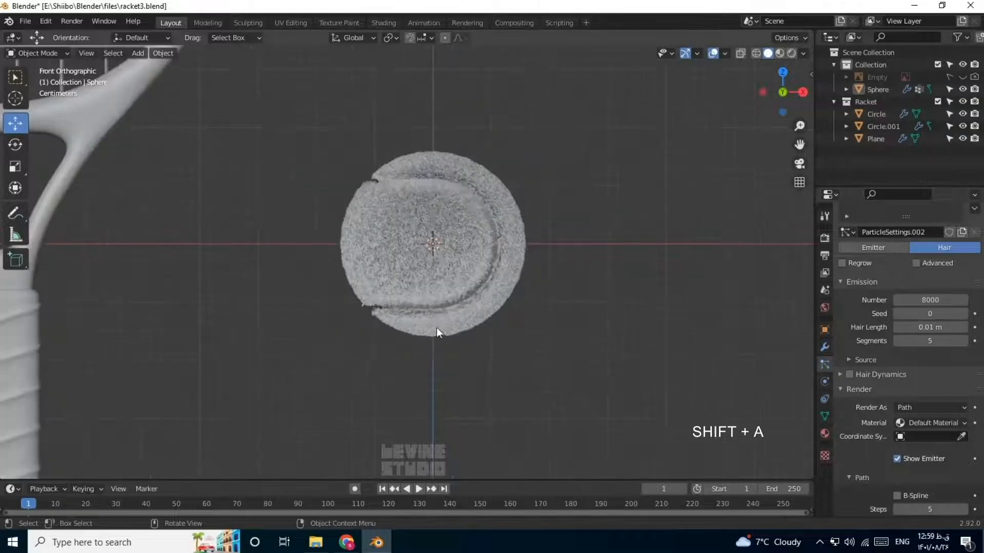
pyautogui.scroll(-3, 436, 328)
pyautogui.hotkey('shift', 'a')
pyautogui.moveTo(476, 260)
pyautogui.click(543, 259)
pyautogui.scroll(-2, 468, 303)
pyautogui.press('s')
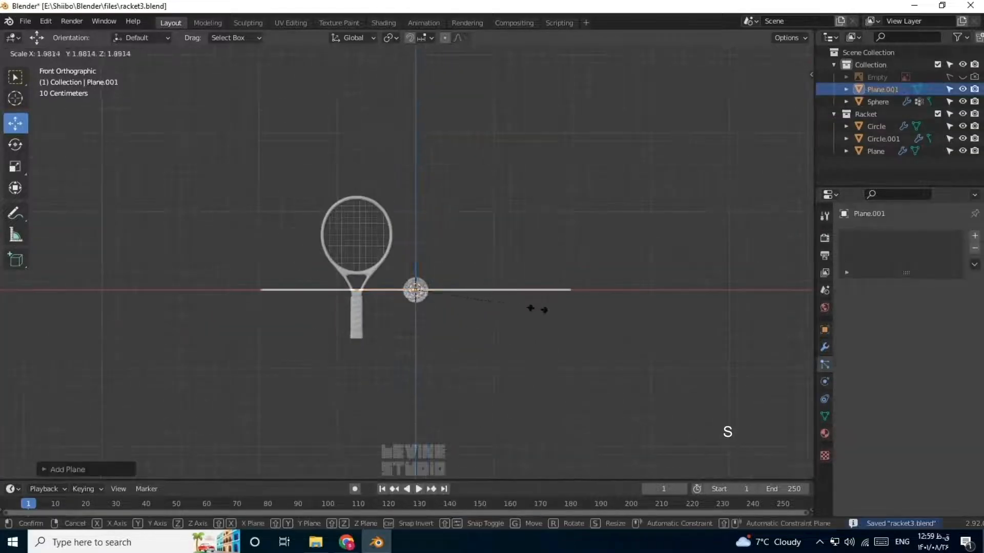
pyautogui.click(706, 344)
pyautogui.moveTo(467, 291); pyautogui.dragTo(404, 367, button='middle')
pyautogui.press('KP_1')
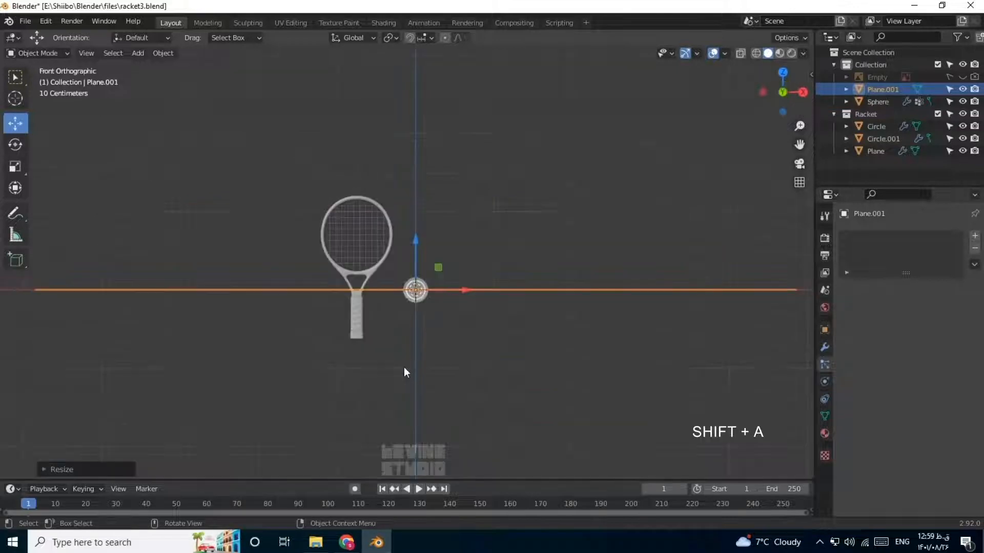
# Add a camera at the origin and move it back along Y to about -3.52 m.
pyautogui.hotkey('shift', 'a')
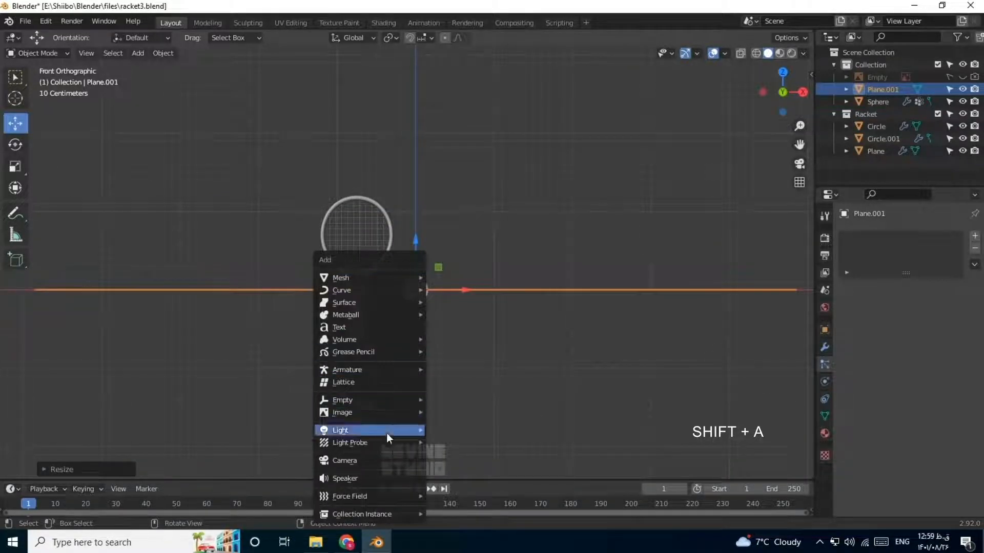
pyautogui.click(383, 458)
pyautogui.moveTo(413, 391); pyautogui.dragTo(313, 387, button='middle')
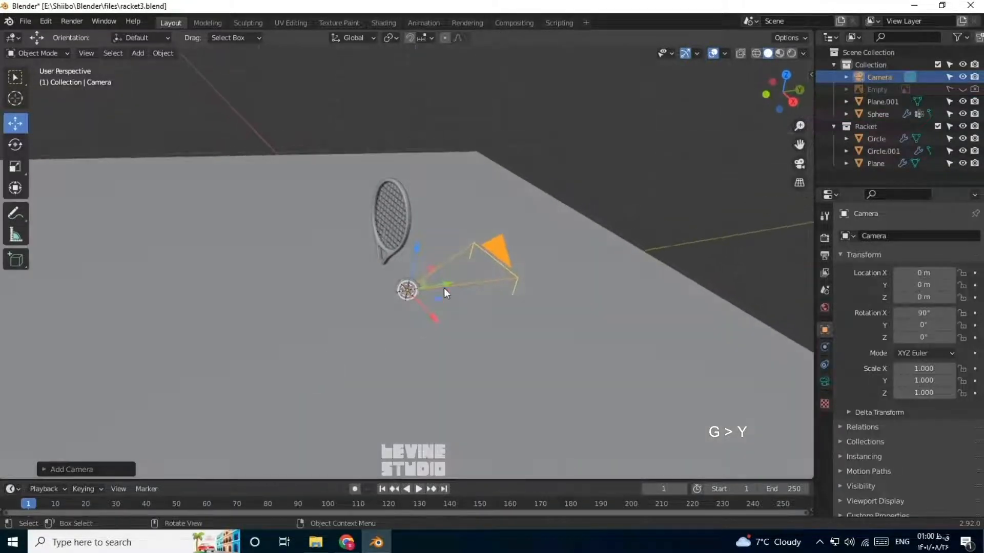
pyautogui.press('g')
pyautogui.press('y')
pyautogui.click(134, 325)
# Look through the camera, lock it to the view, and orbit it to look down on the racket and ball.
pyautogui.press('KP_0')
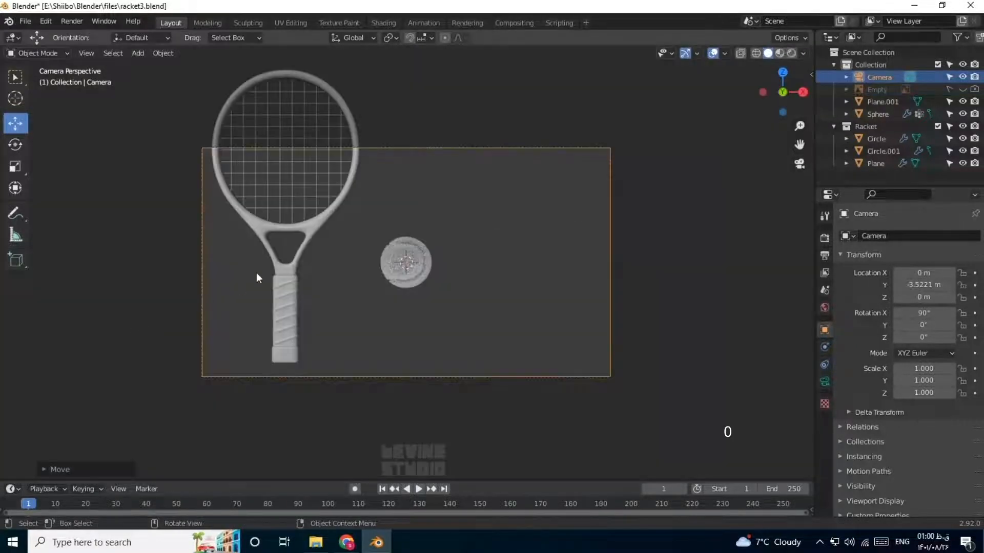
pyautogui.scroll(-2, 307, 264)
pyautogui.press('n')
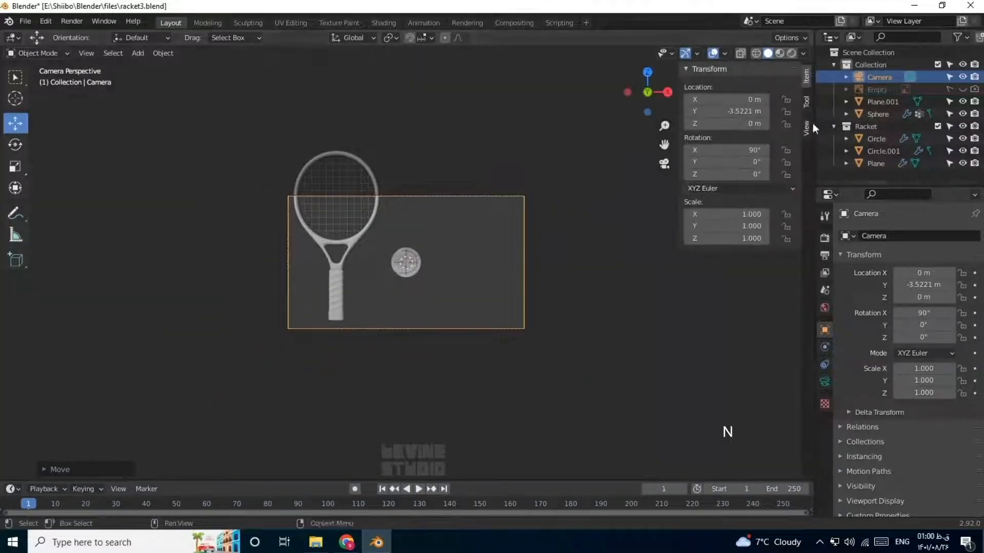
pyautogui.click(806, 127)
pyautogui.click(758, 224)
pyautogui.scroll(-2, 327, 311)
pyautogui.moveTo(327, 311); pyautogui.dragTo(428, 318, button='middle')
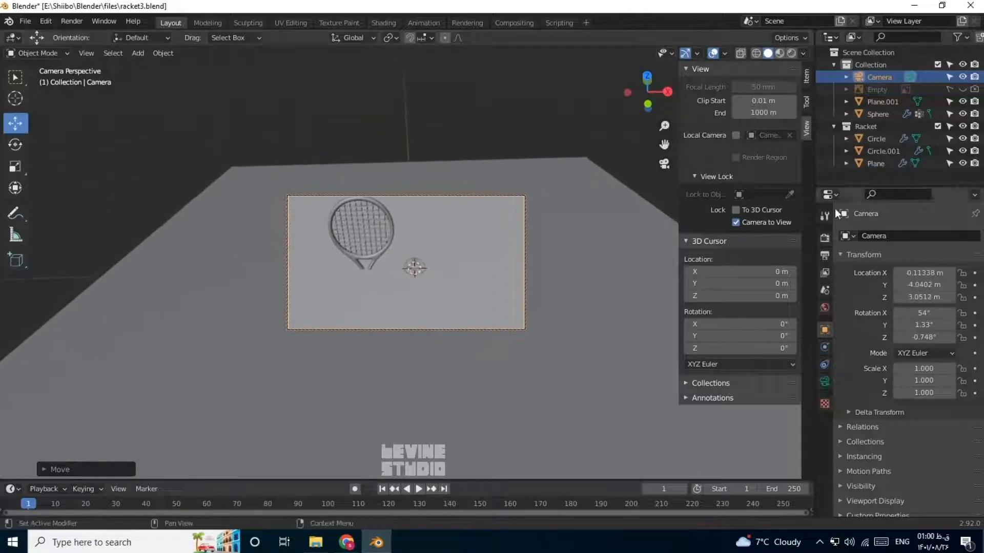
# Set the render engine to Cycles with GPU Compute as the device, and check the denoising settings.
pyautogui.click(824, 239)
pyautogui.click(918, 240)
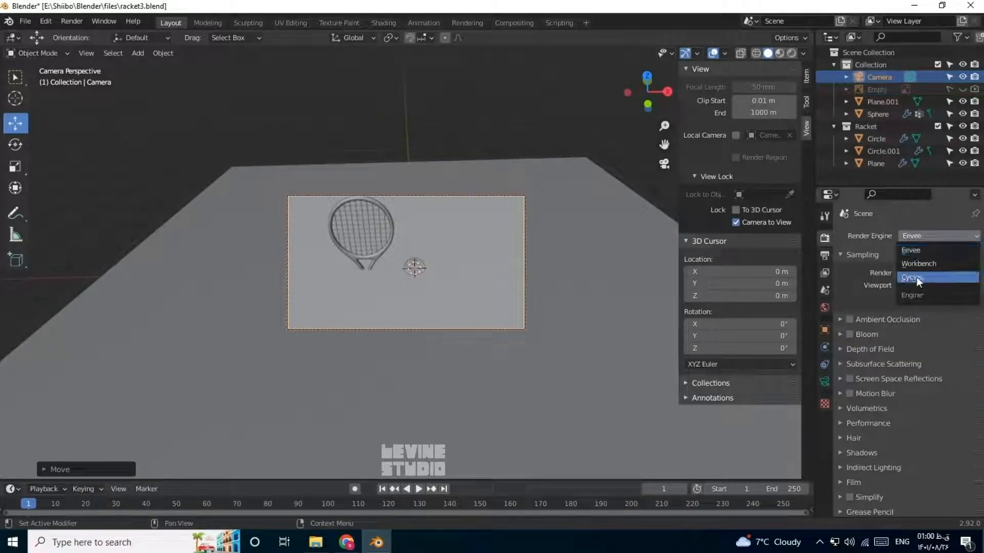
pyautogui.click(916, 276)
pyautogui.click(925, 263)
pyautogui.click(917, 294)
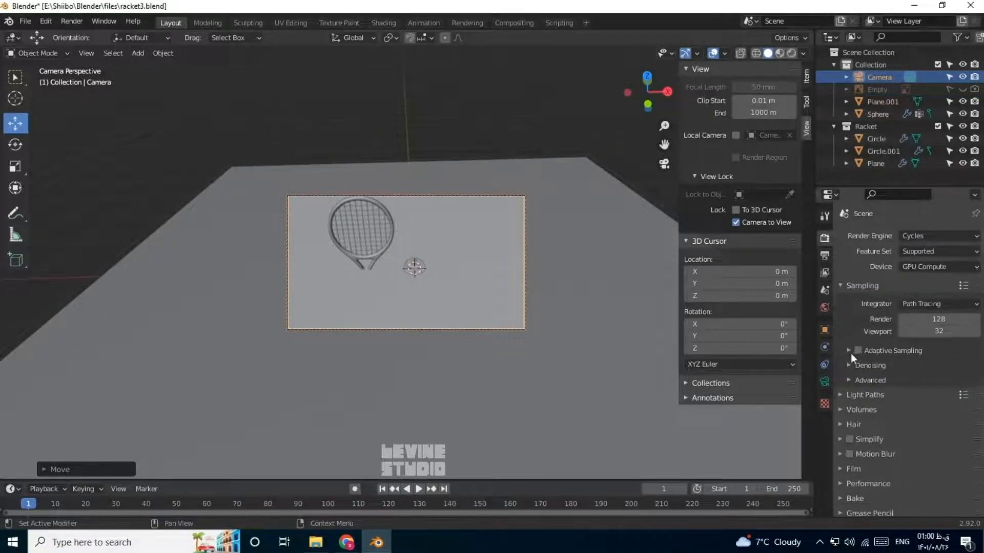
pyautogui.click(866, 365)
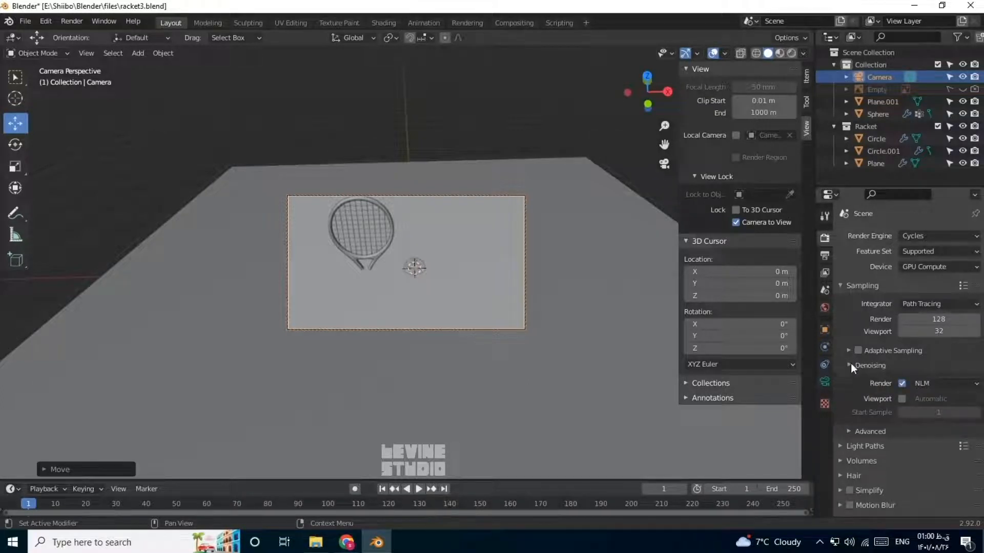
pyautogui.click(851, 365)
# Set the output resolution to 1600 by 1200 px.
pyautogui.click(825, 255)
pyautogui.doubleClick(932, 250)
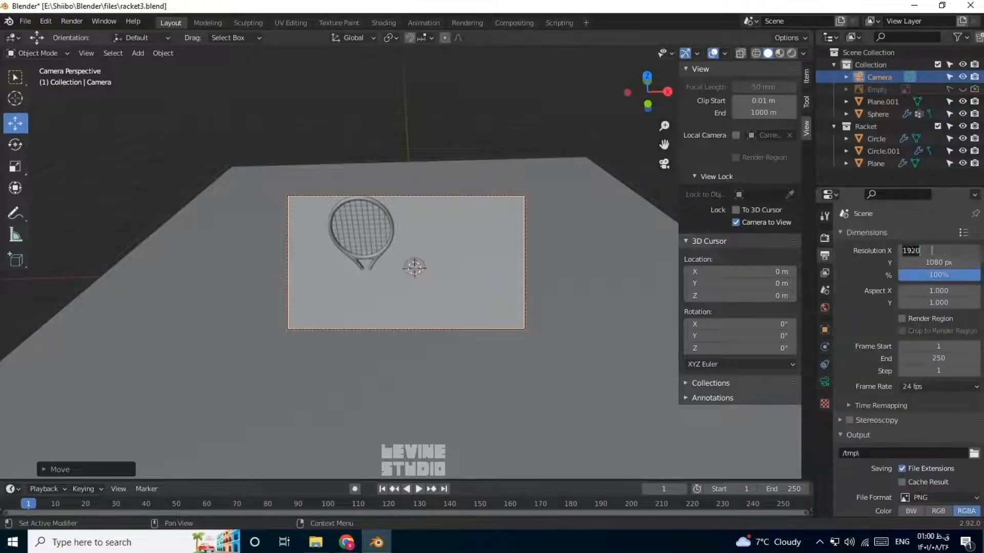
pyautogui.write('1600')
pyautogui.press('Tab')
pyautogui.write('120')
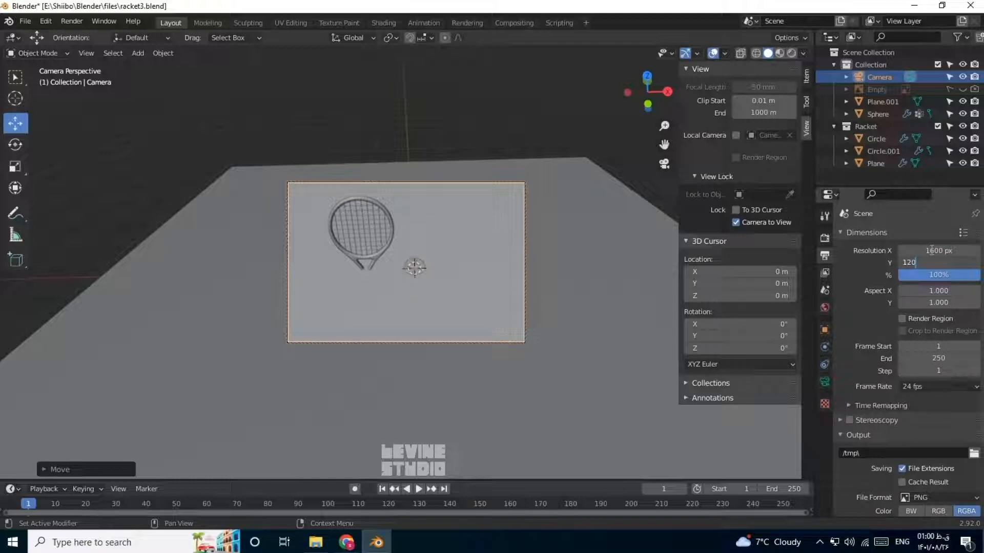
pyautogui.write('0')
pyautogui.press('Return')
# Set the output file format to JPEG.
pyautogui.scroll(-5, 844, 396)
pyautogui.click(925, 406)
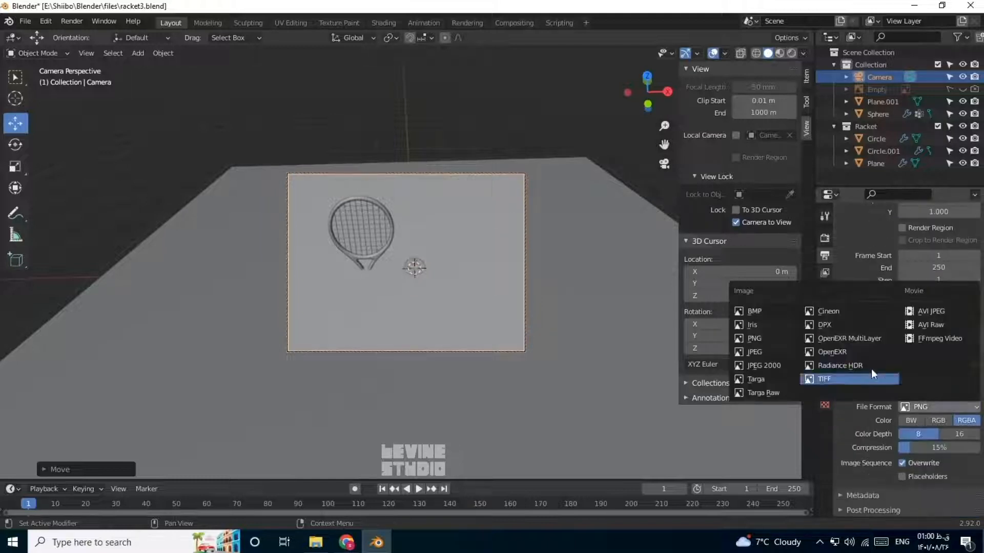
pyautogui.click(780, 353)
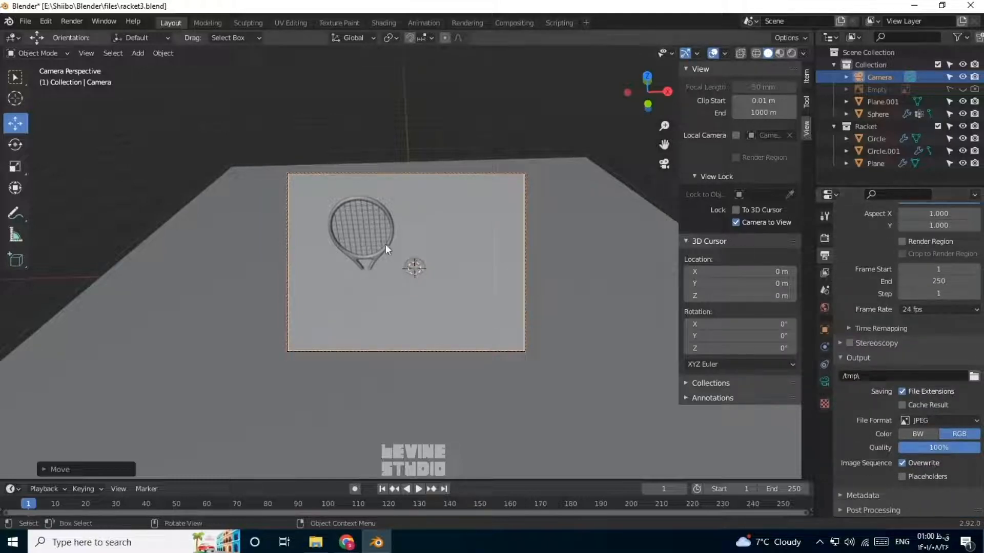
# Unlock the camera from the view and open the ground plane's mesh for editing.
pyautogui.click(469, 259)
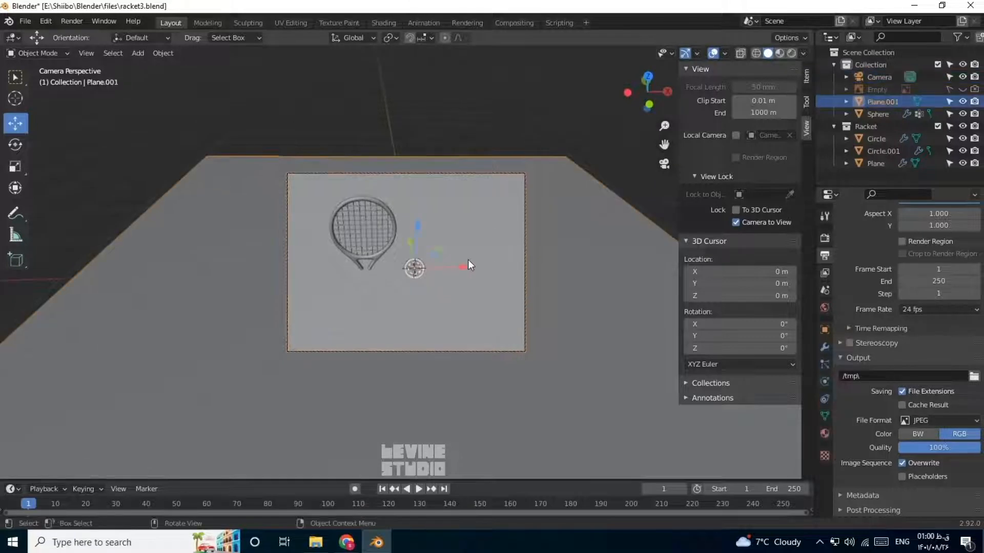
pyautogui.click(773, 222)
pyautogui.press('Tab')
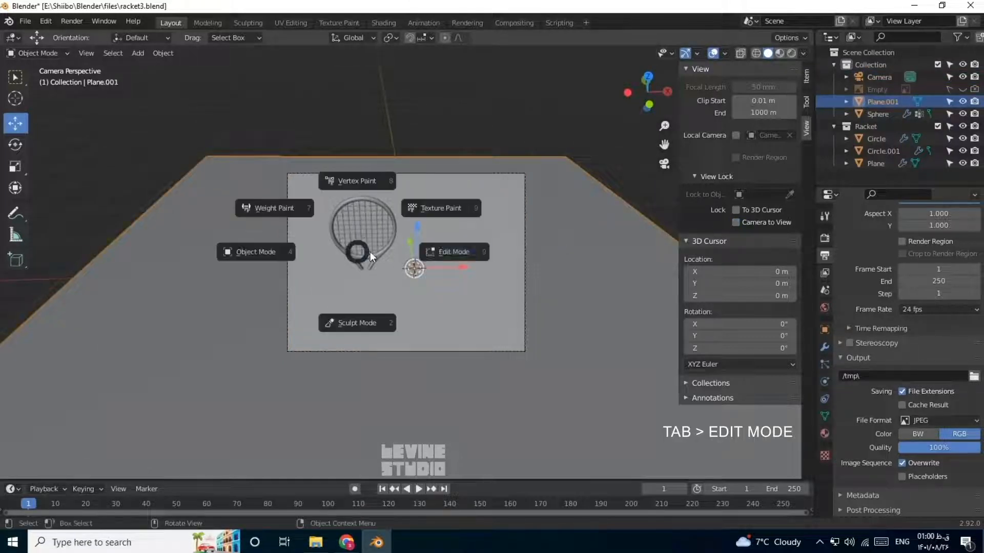
pyautogui.click(427, 252)
# Cut two evenly spaced edge loops across the width of the ground plane.
pyautogui.hotkey('ctrl', 'r')
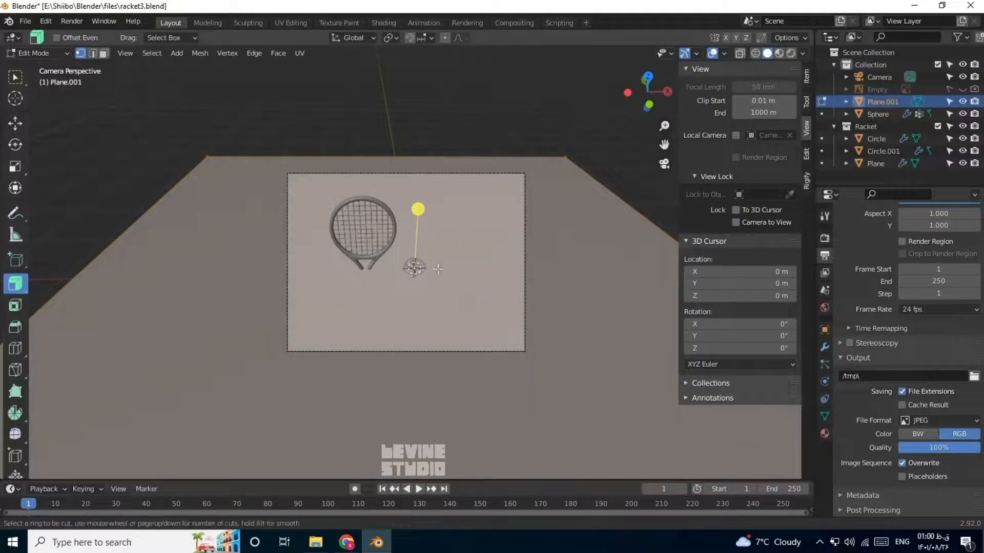
pyautogui.click(15, 123)
pyautogui.scroll(-2, 231, 199)
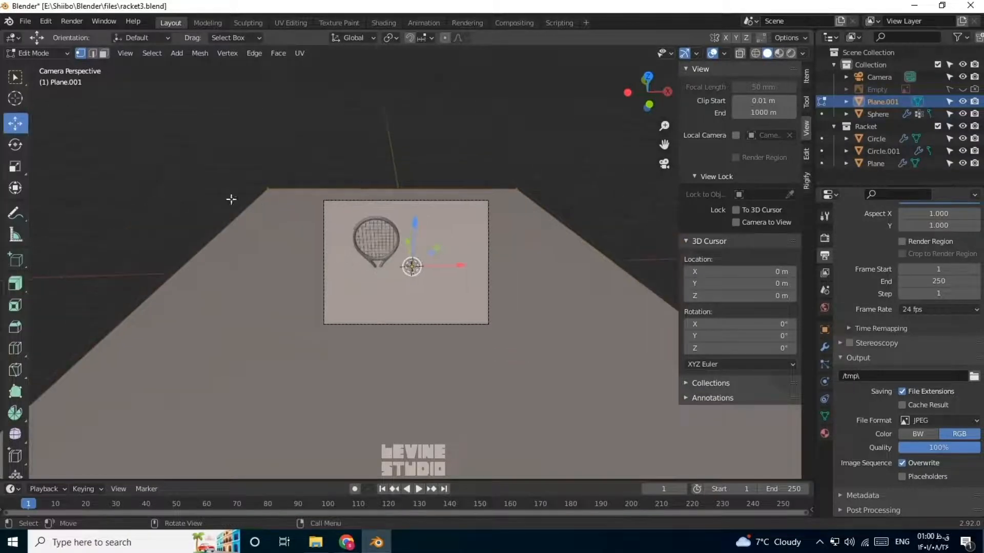
pyautogui.hotkey('ctrl', 'r')
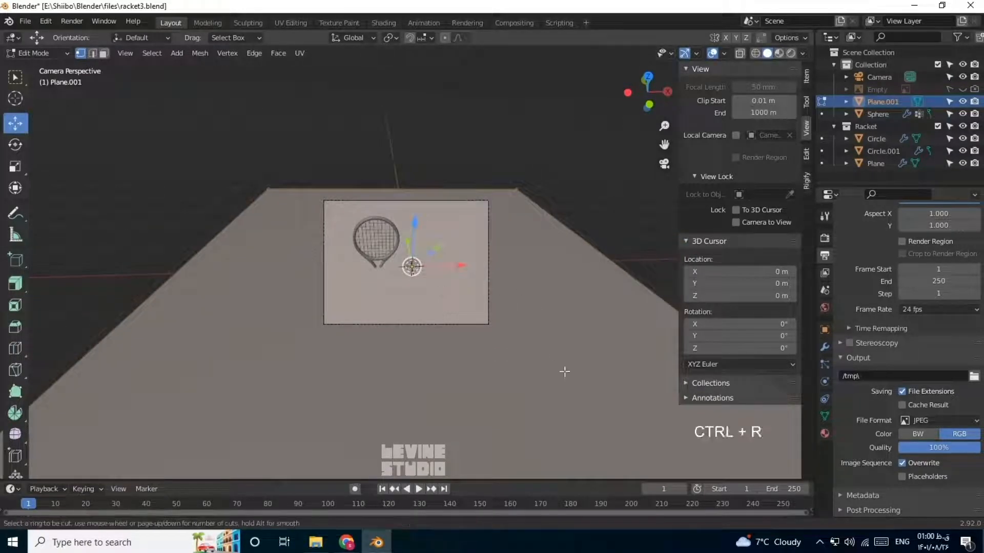
pyautogui.scroll(1, 630, 276)
pyautogui.click(630, 277)
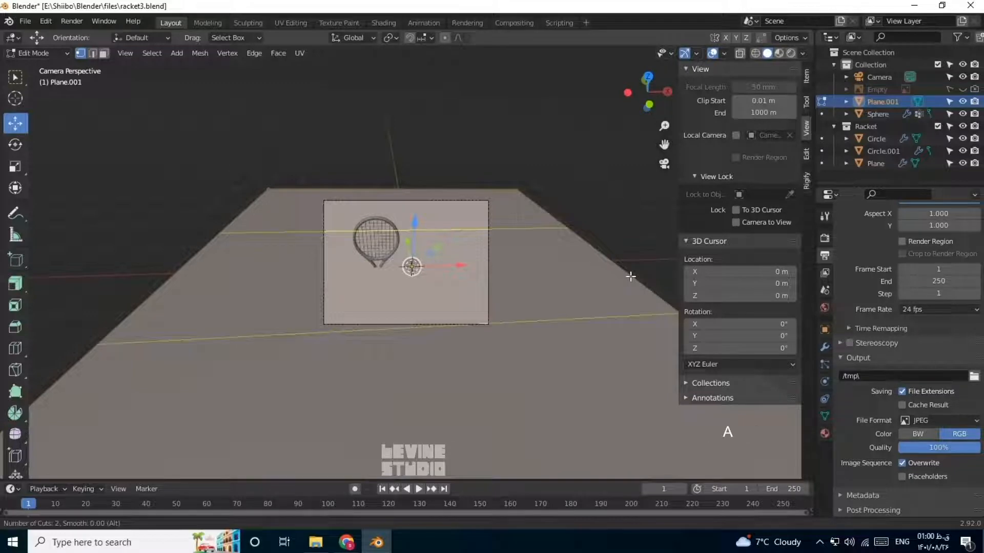
pyautogui.rightClick(629, 275)
# Scale the whole ground plane mesh down slightly and shift it a little within the camera frame.
pyautogui.press('s')
pyautogui.click(548, 345)
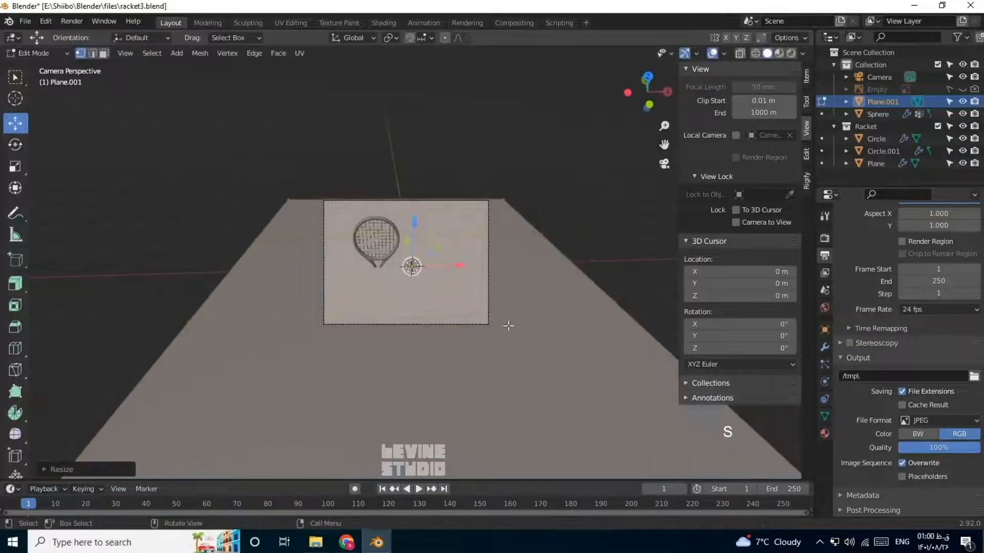
pyautogui.press('g')
pyautogui.click(481, 331)
# Add one lengthwise edge loop crossing the other two and slide it to the side of the ball away from the racket.
pyautogui.hotkey('ctrl', 'r')
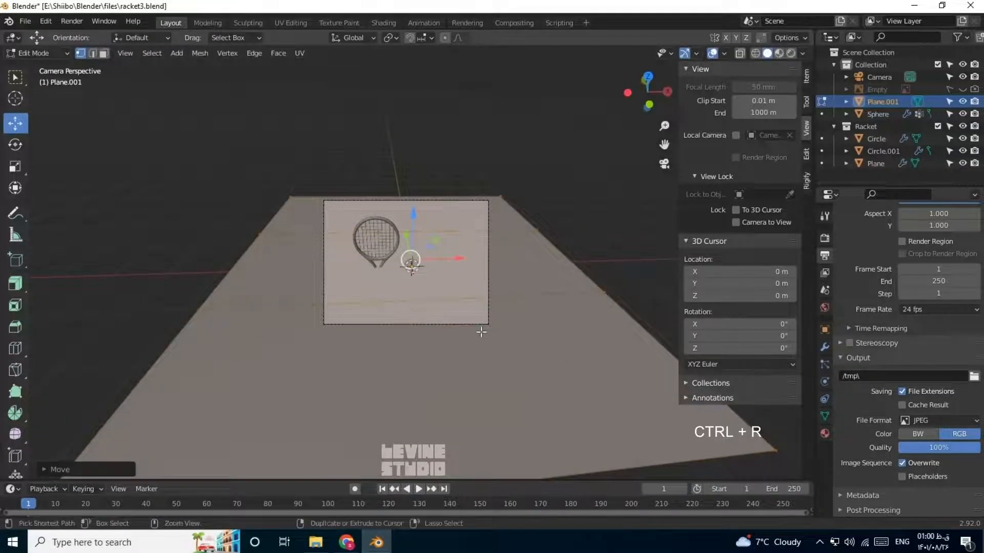
pyautogui.click(551, 476)
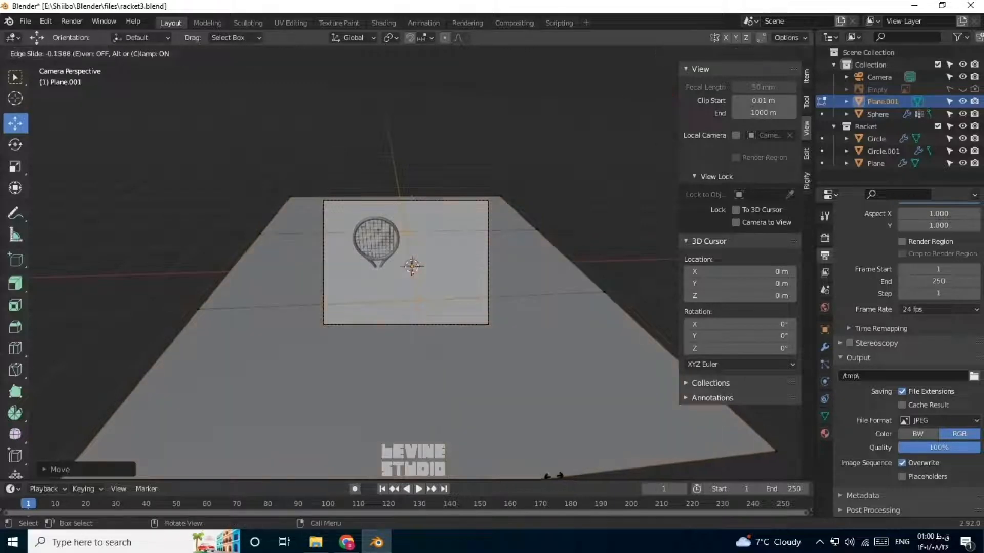
pyautogui.click(596, 464)
# Bevel the ground plane's three edge loops by about 0.013 m into narrow court-line strips and finish editing the mesh.
pyautogui.scroll(3, 388, 228)
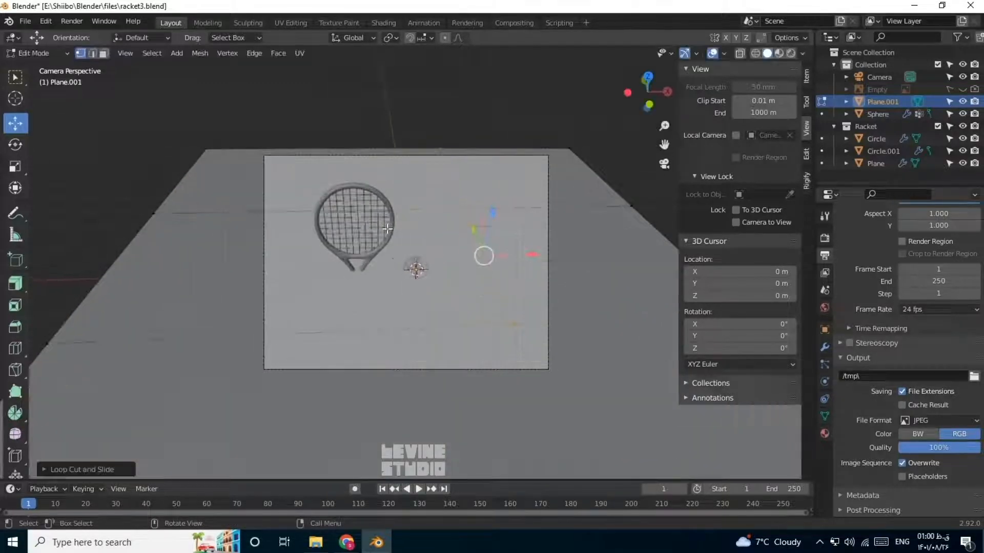
pyautogui.keyDown('alt'); pyautogui.click(424, 211); pyautogui.keyUp('alt')
pyautogui.press('2')
pyautogui.keyDown('alt'); pyautogui.keyDown('shift'); pyautogui.click(455, 185); pyautogui.keyUp('shift'); pyautogui.keyUp('alt')
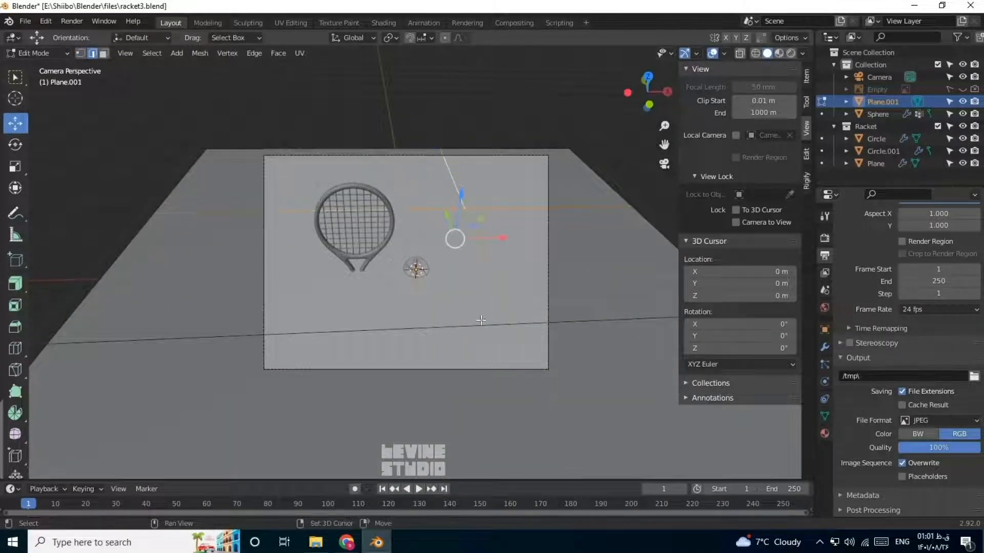
pyautogui.hotkey('ctrl', 'b')
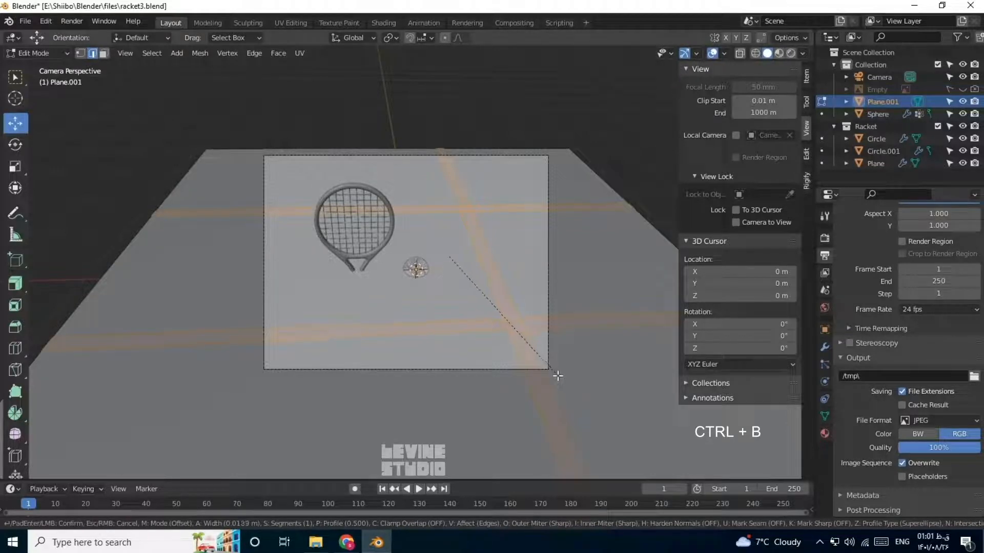
pyautogui.click(558, 376)
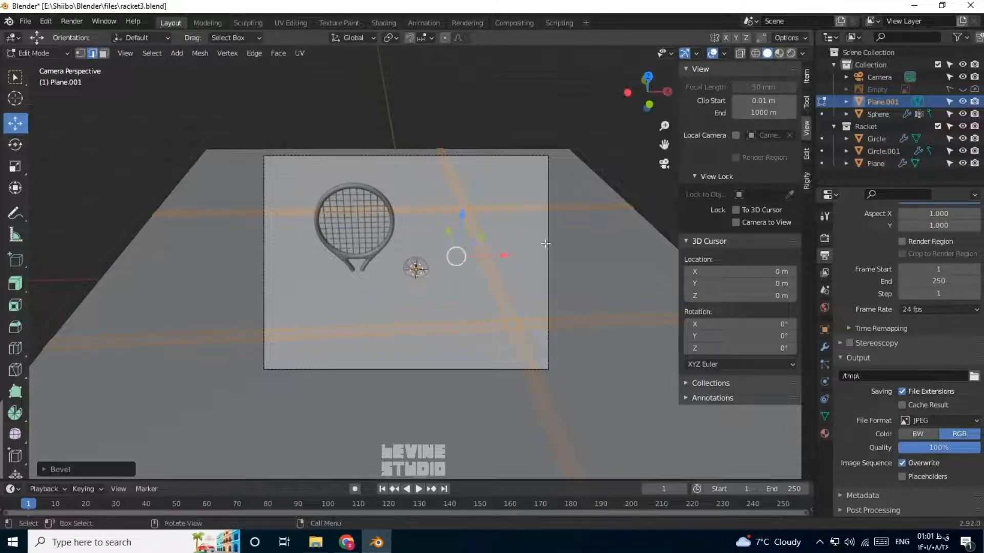
pyautogui.press('Tab')
# Select all three racket objects and rotate them 90° around X and 90° around Z so the racket lies flat.
pyautogui.scroll(2, 410, 214)
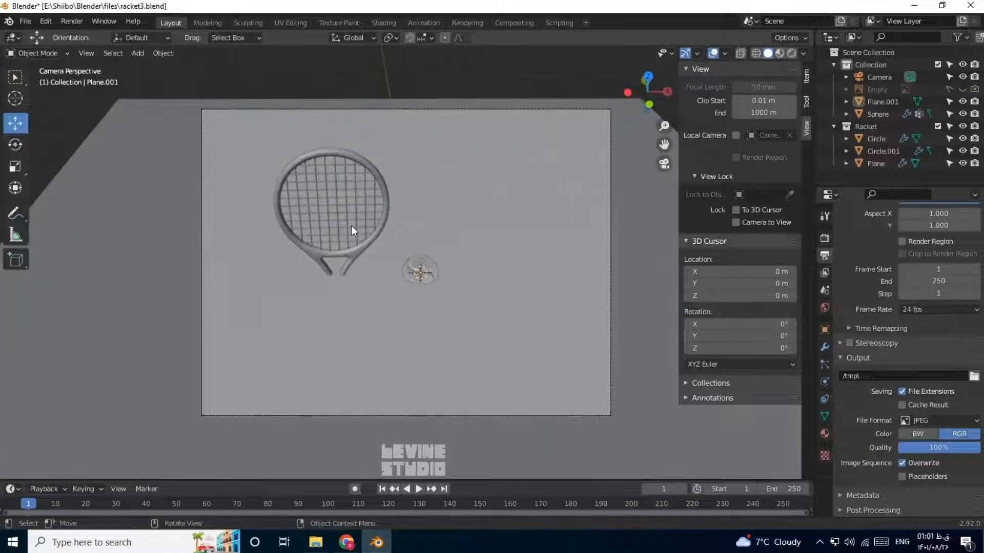
pyautogui.click(351, 225)
pyautogui.click(878, 138)
pyautogui.keyDown('shift'); pyautogui.click(877, 163); pyautogui.keyUp('shift')
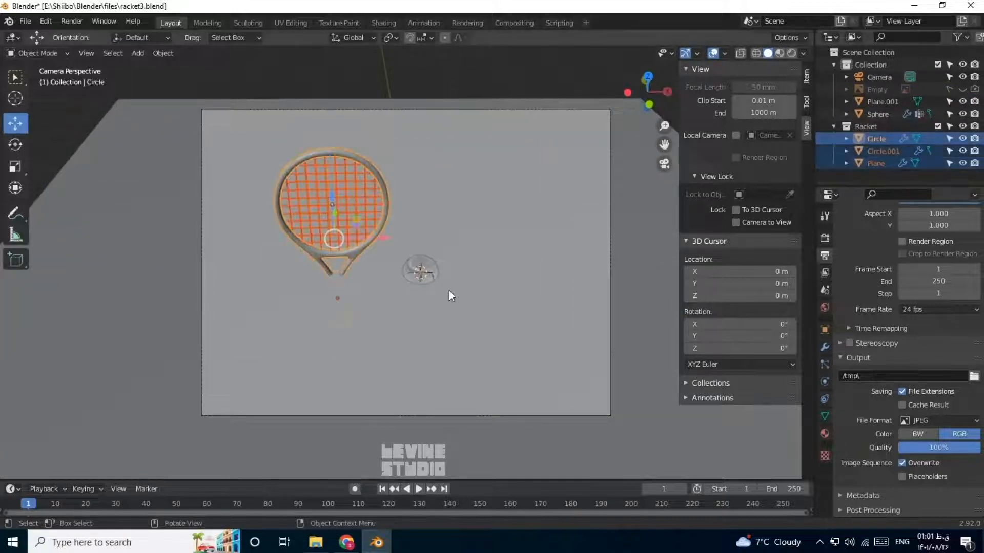
pyautogui.write('rx90')
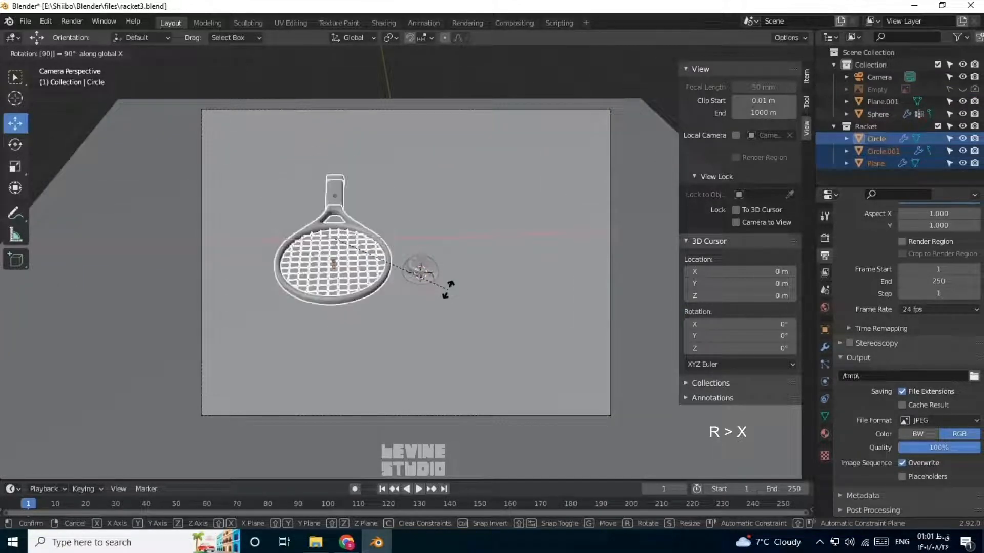
pyautogui.press('Return')
pyautogui.write('rz90')
pyautogui.press('Return')
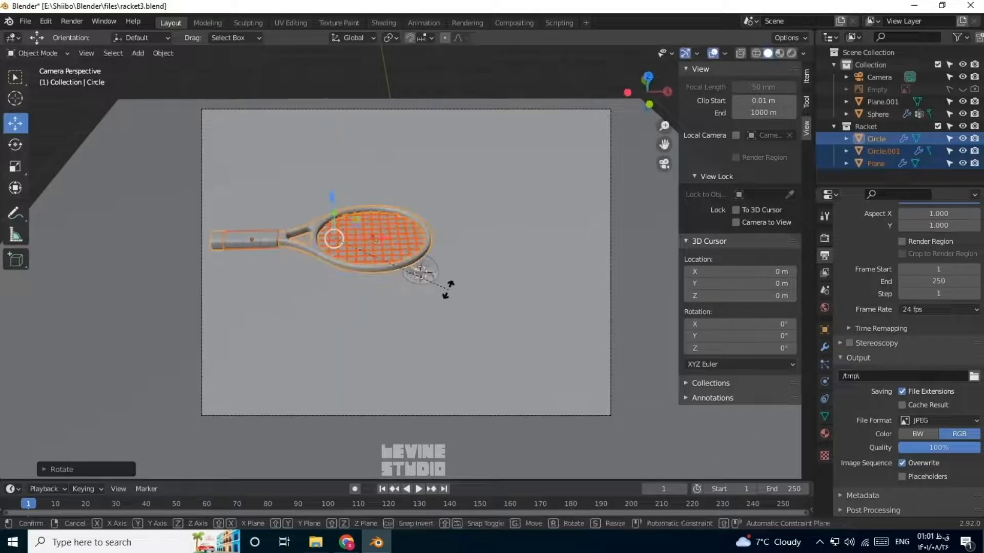
pyautogui.press('r')
pyautogui.press('z')
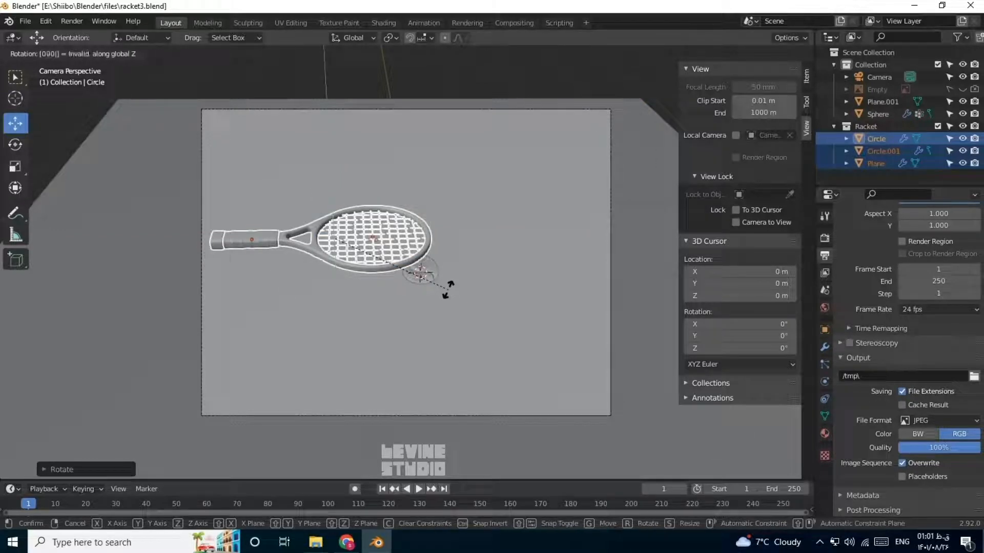
pyautogui.press('r')
pyautogui.press('Escape')
# Rotate the racket another 90° around Z, and turn it diagonally so the handle points to the camera frame's lower-left corner.
pyautogui.write('r')
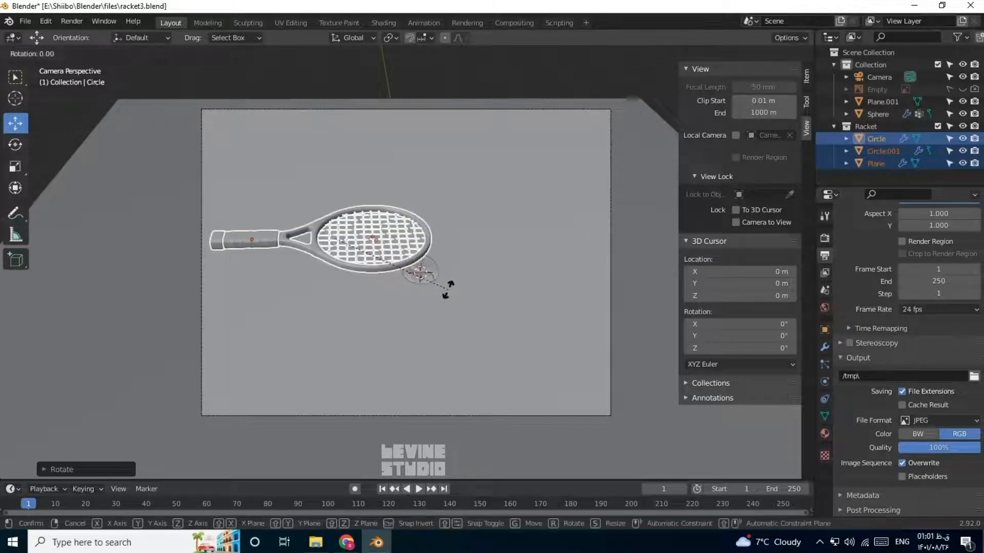
pyautogui.write('z90')
pyautogui.press('Return')
pyautogui.scroll(2, 434, 278)
pyautogui.keyDown('shift'); pyautogui.moveTo(448, 301); pyautogui.dragTo(446, 317, button='middle'); pyautogui.keyUp('shift')
pyautogui.press('r')
pyautogui.press('z')
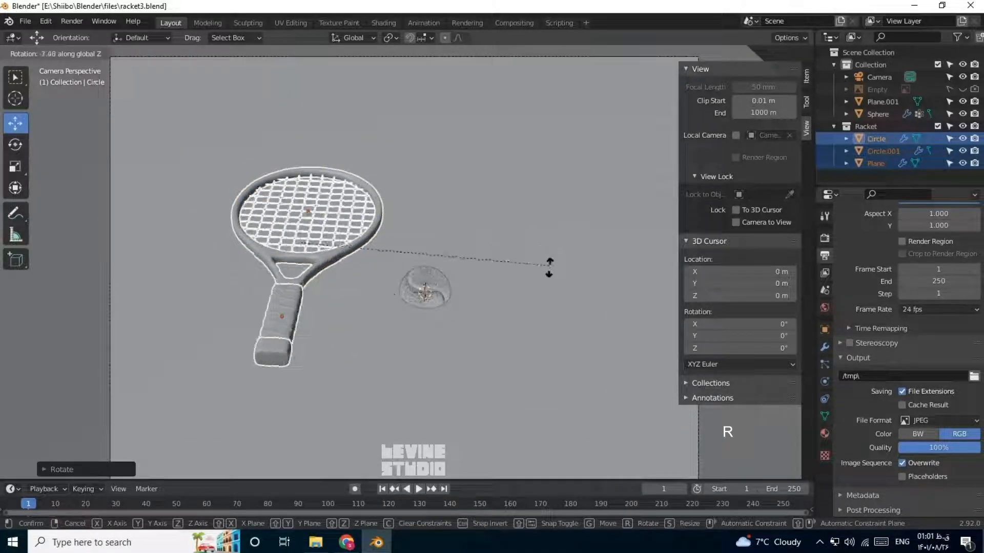
pyautogui.click(434, 356)
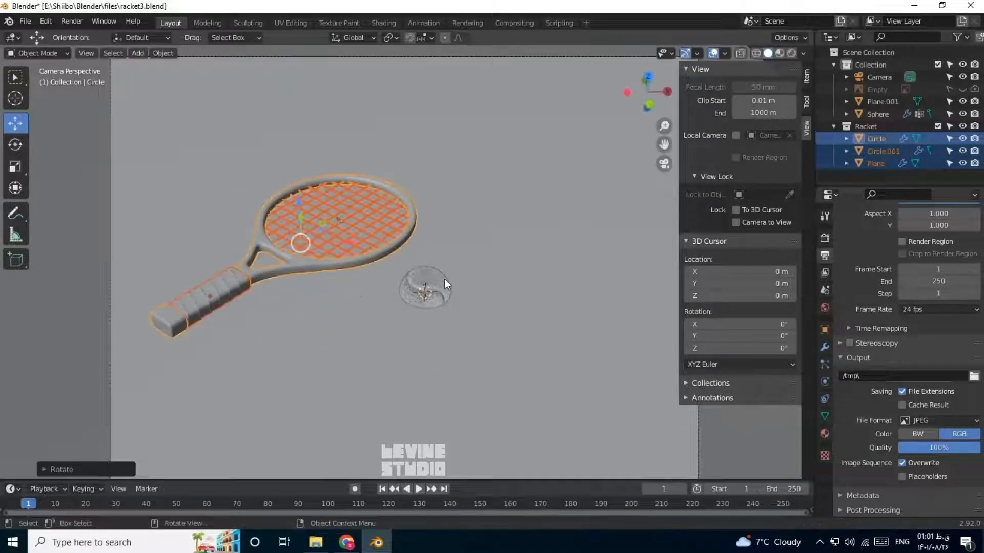
# Select all three racket objects in front view and lower them vertically until the racket lies just above the ground line.
pyautogui.scroll(-4, 446, 281)
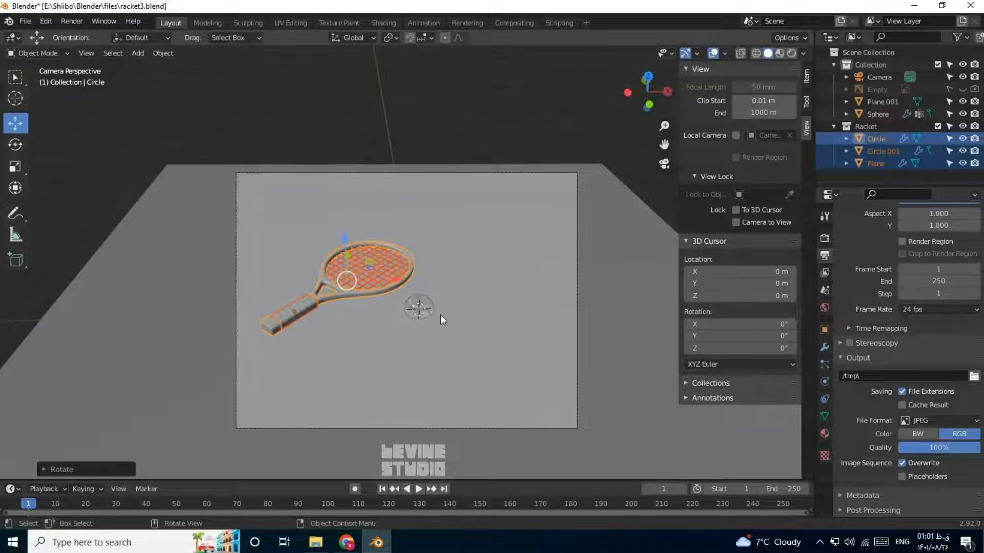
pyautogui.click(434, 309)
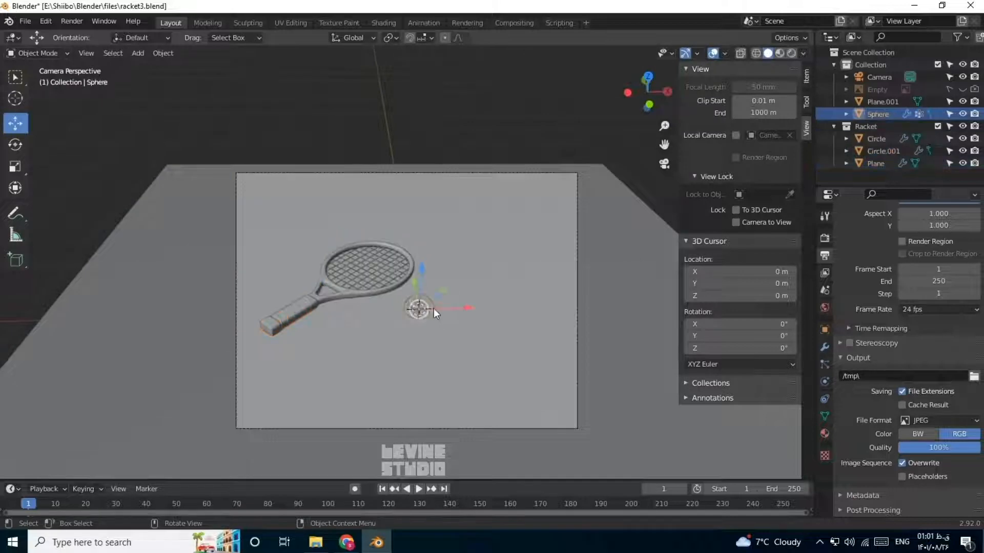
pyautogui.press('KP_1')
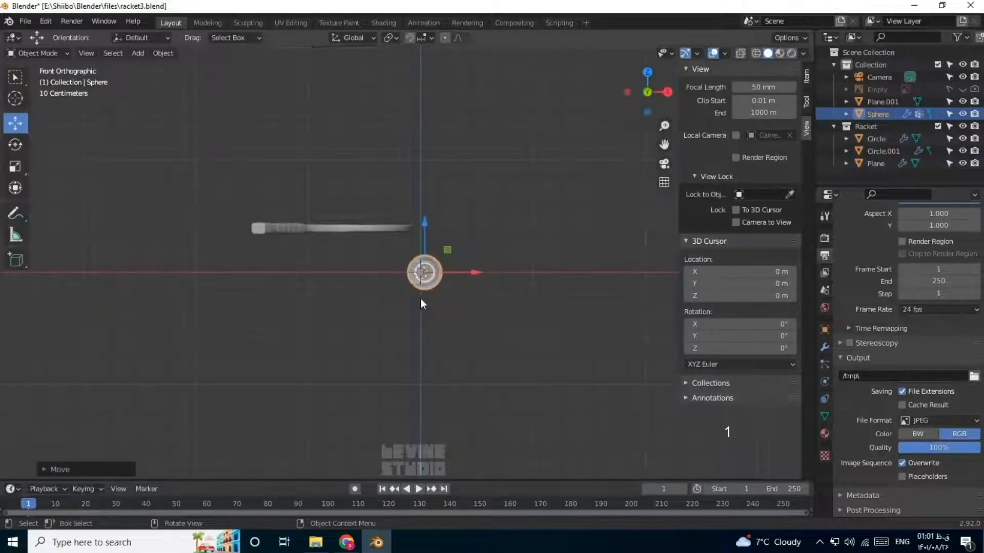
pyautogui.scroll(4, 389, 235)
pyautogui.keyDown('shift'); pyautogui.moveTo(339, 219); pyautogui.dragTo(408, 254, button='middle'); pyautogui.keyUp('shift')
pyautogui.moveTo(411, 253); pyautogui.dragTo(127, 134)
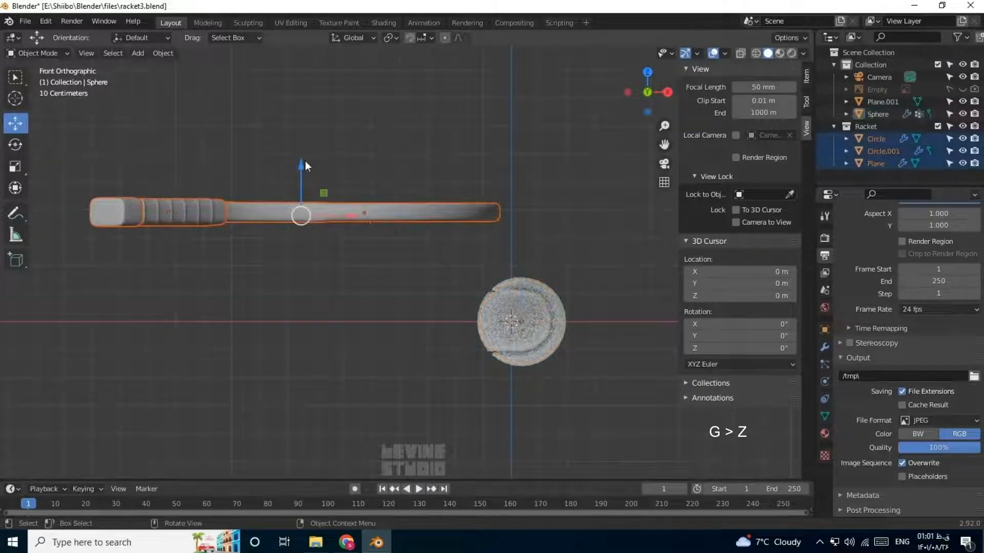
pyautogui.moveTo(304, 163); pyautogui.dragTo(321, 263)
# Tilt the racket slightly around X and fine-tune its height so it rests on the ground line.
pyautogui.press('r')
pyautogui.press('x')
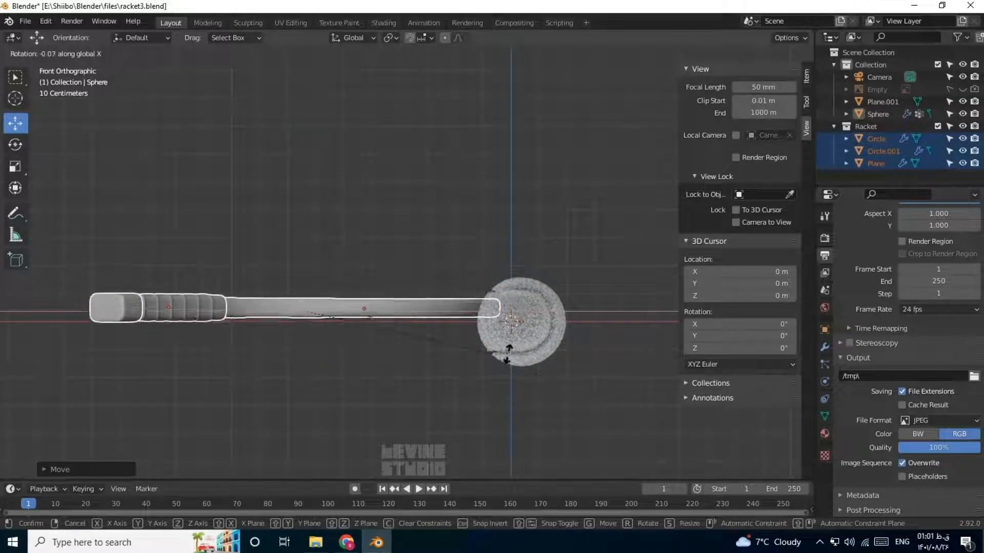
pyautogui.click(510, 346)
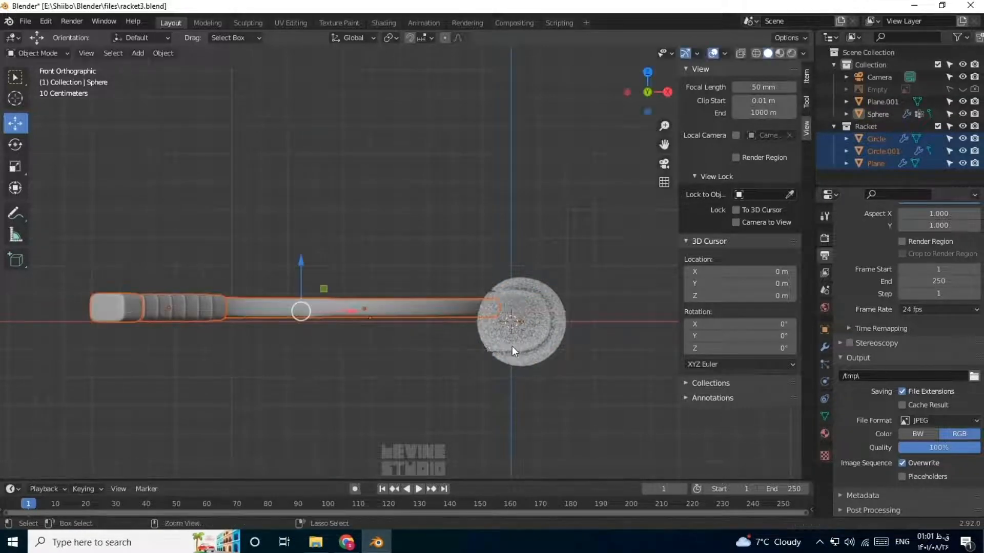
pyautogui.click(514, 341)
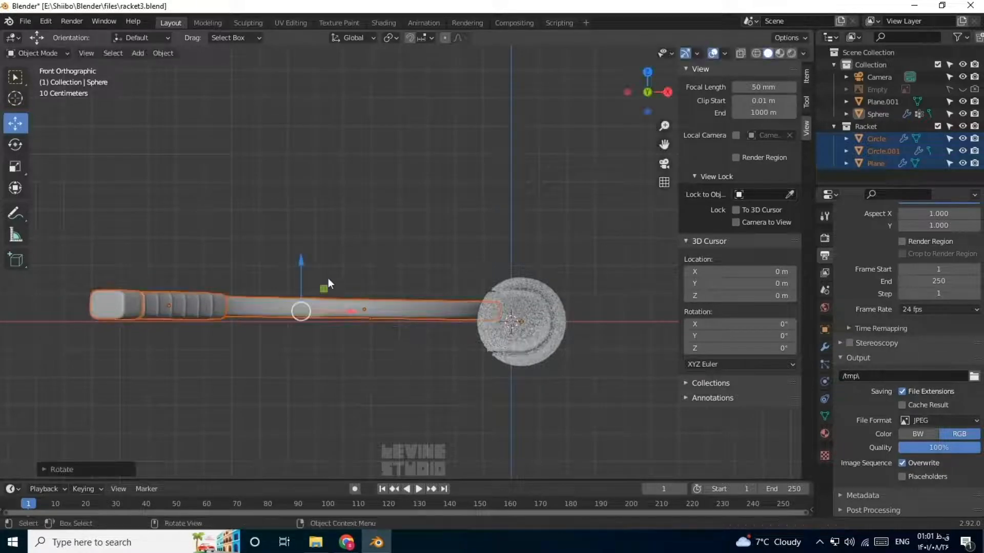
pyautogui.moveTo(304, 263); pyautogui.dragTo(304, 265)
# Raise the ball by about 0.15 m along Z so its underside rests on the ground line.
pyautogui.click(549, 328)
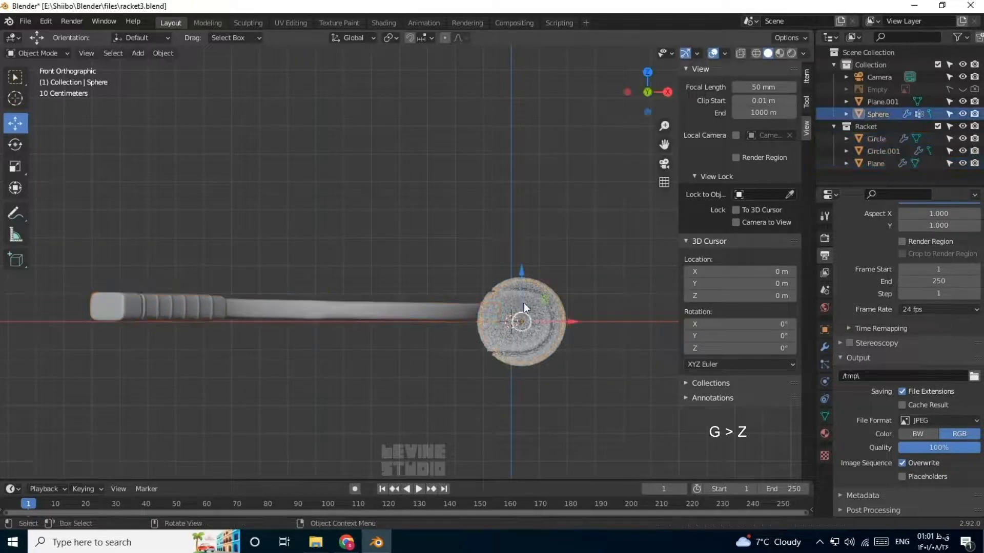
pyautogui.moveTo(524, 262); pyautogui.dragTo(524, 251)
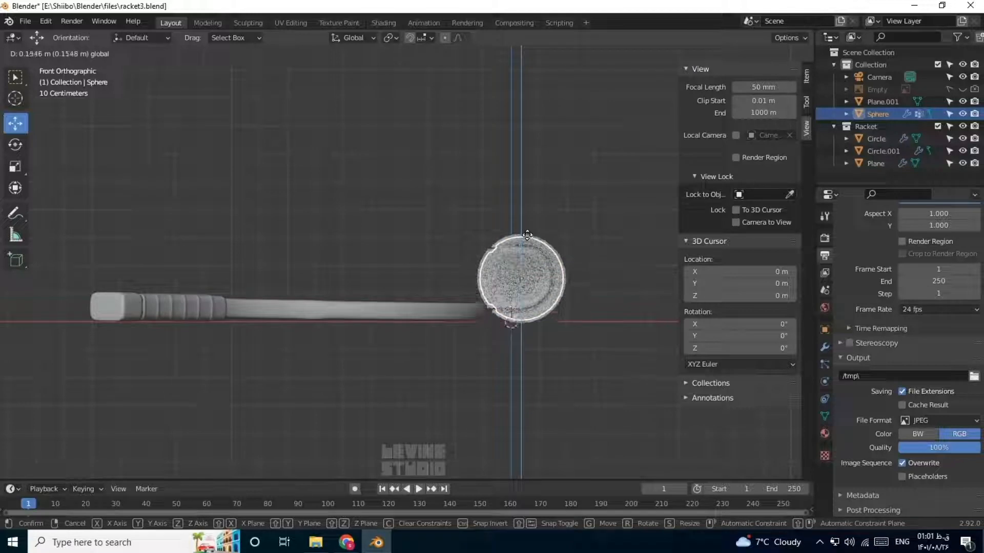
pyautogui.click(521, 232)
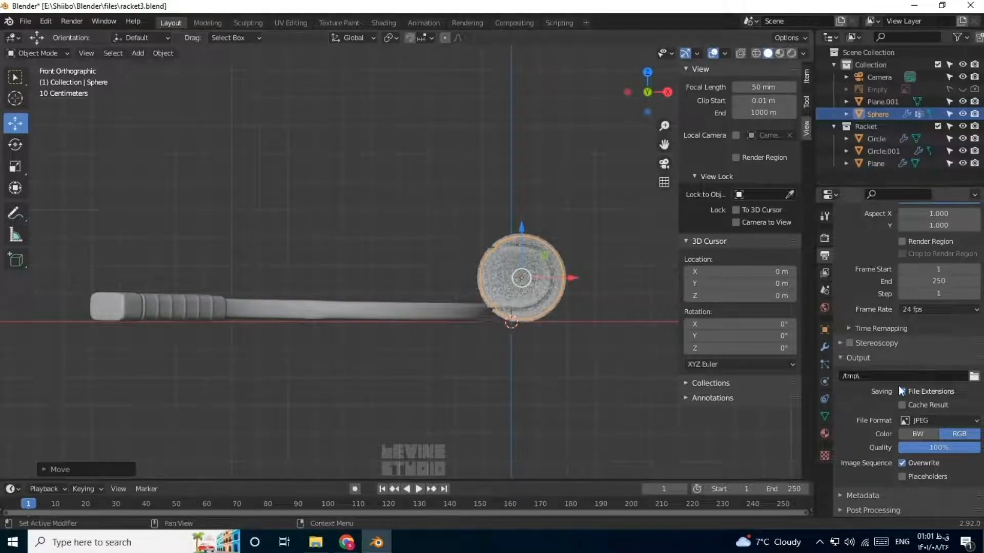
# Set the ball's hair particles to 5000 strands with a hair length of 0.005 m.
pyautogui.click(826, 365)
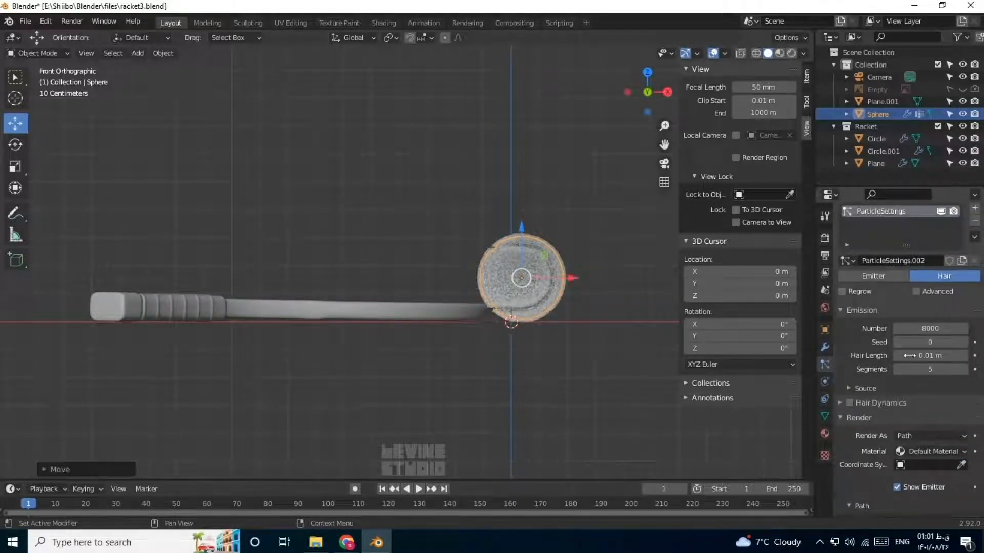
pyautogui.click(931, 328)
pyautogui.write('5000')
pyautogui.press('Return')
pyautogui.scroll(5, 585, 272)
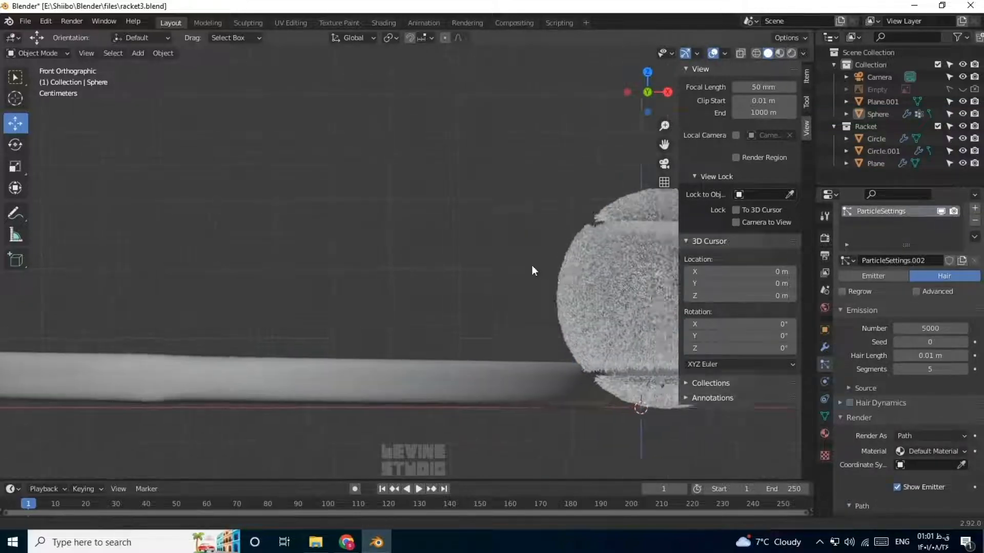
pyautogui.keyDown('shift'); pyautogui.moveTo(532, 267); pyautogui.dragTo(302, 233, button='middle'); pyautogui.keyUp('shift')
pyautogui.click(458, 263)
pyautogui.scroll(2, 458, 263)
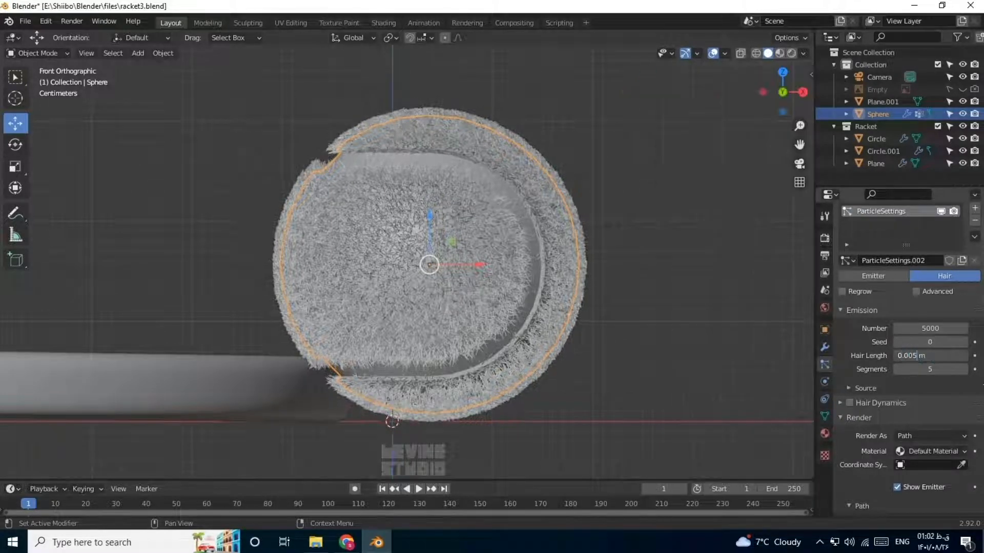
pyautogui.write('0.005')
pyautogui.press('Return')
pyautogui.click(635, 307)
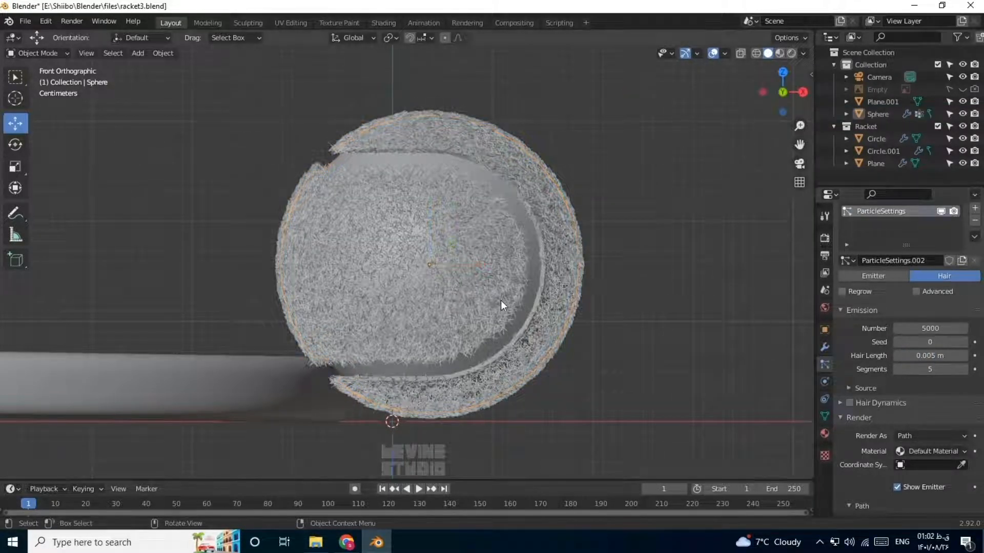
# Return to the camera view and set the camera's focal length to 76 mm.
pyautogui.press('KP_0')
pyautogui.scroll(-2, 497, 296)
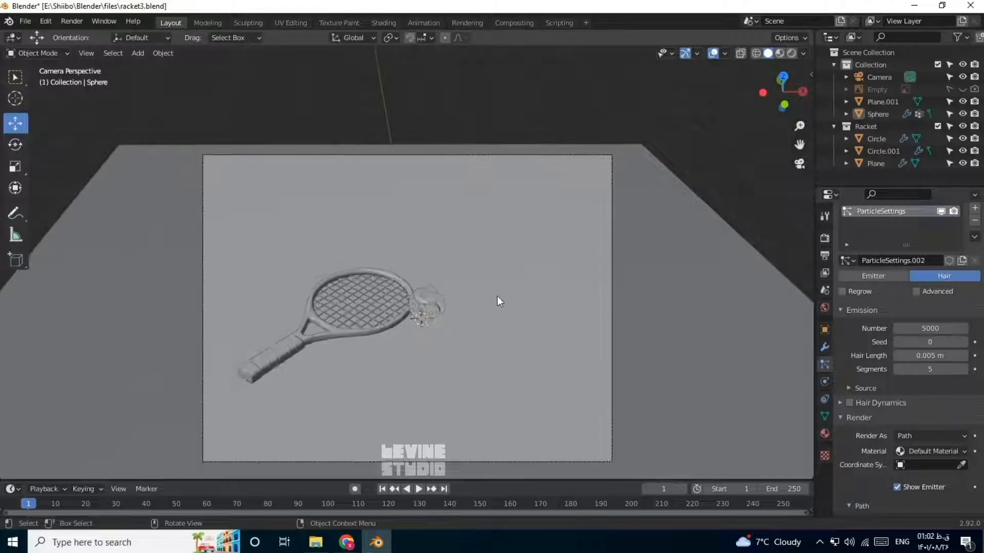
pyautogui.click(884, 78)
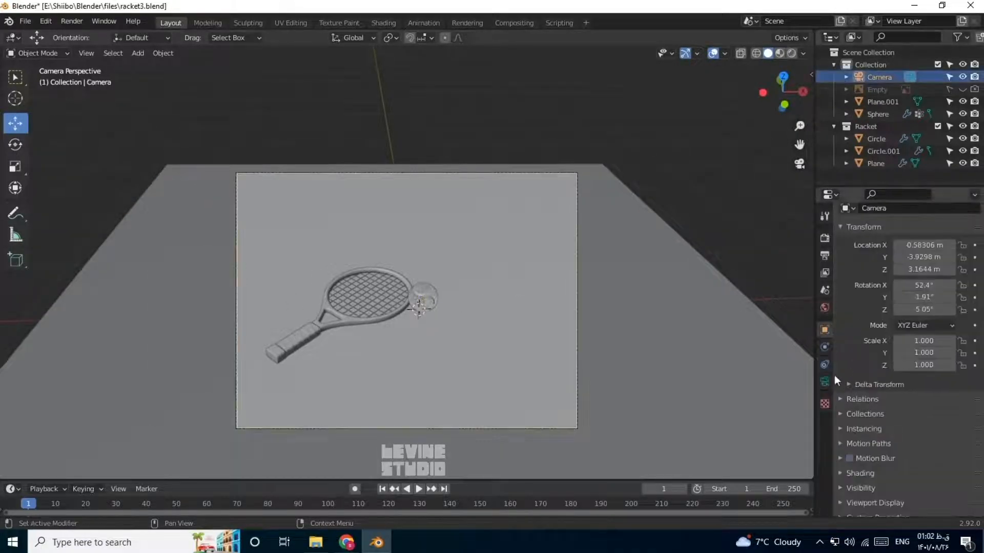
pyautogui.click(825, 381)
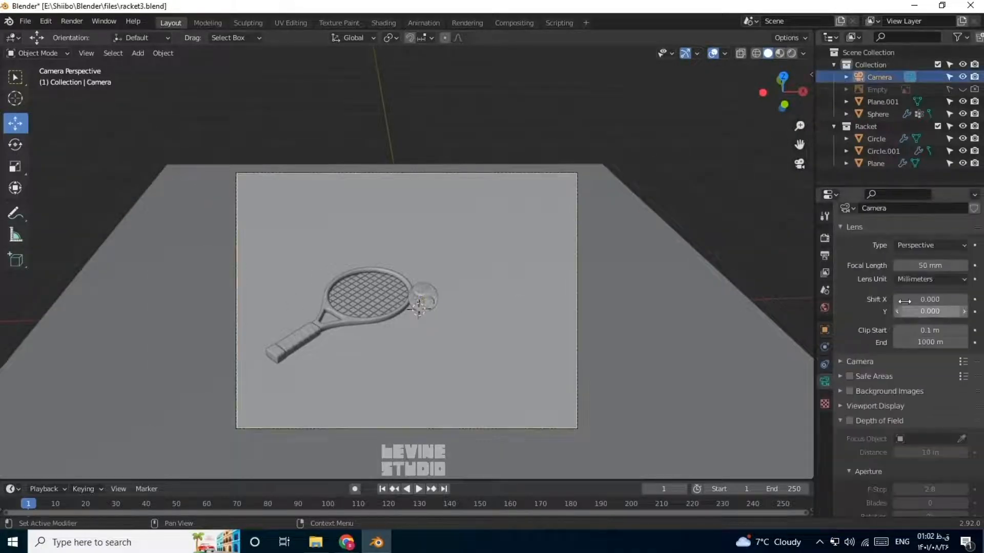
pyautogui.moveTo(930, 265); pyautogui.dragTo(963, 266)
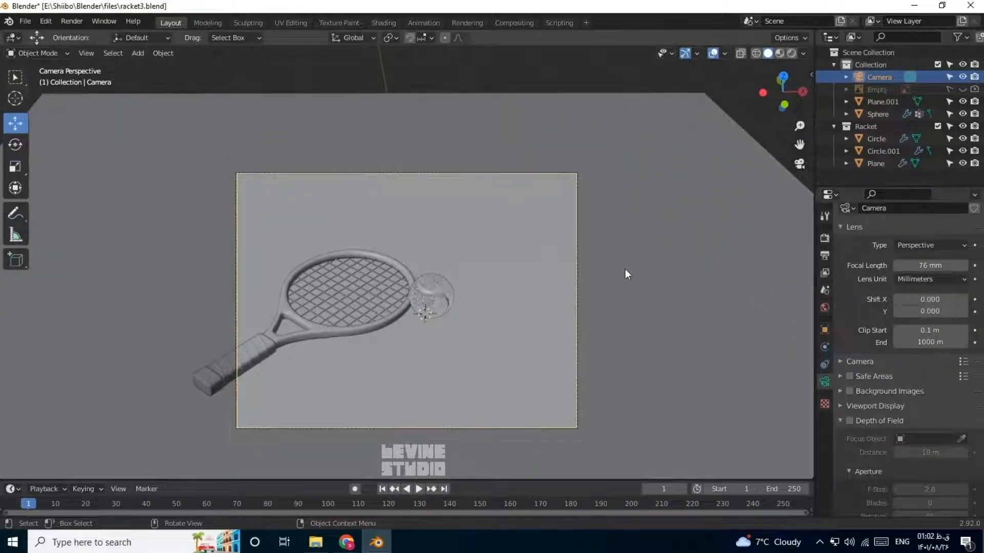
# Lock the camera to the view and reframe it from a higher angle so the racket and ball fit inside the frame.
pyautogui.press('b')
pyautogui.press('Escape')
pyautogui.press('n')
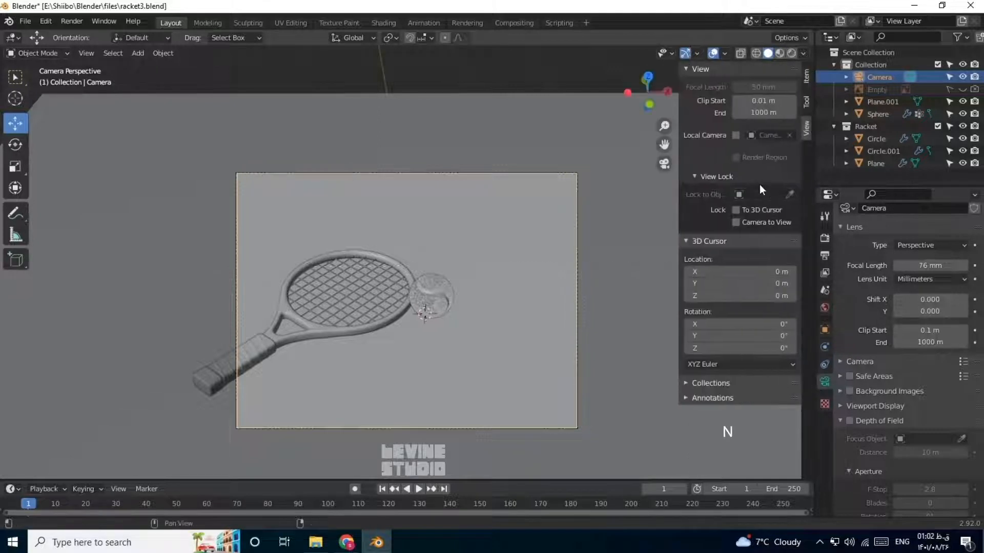
pyautogui.moveTo(463, 300); pyautogui.dragTo(441, 332, button='middle')
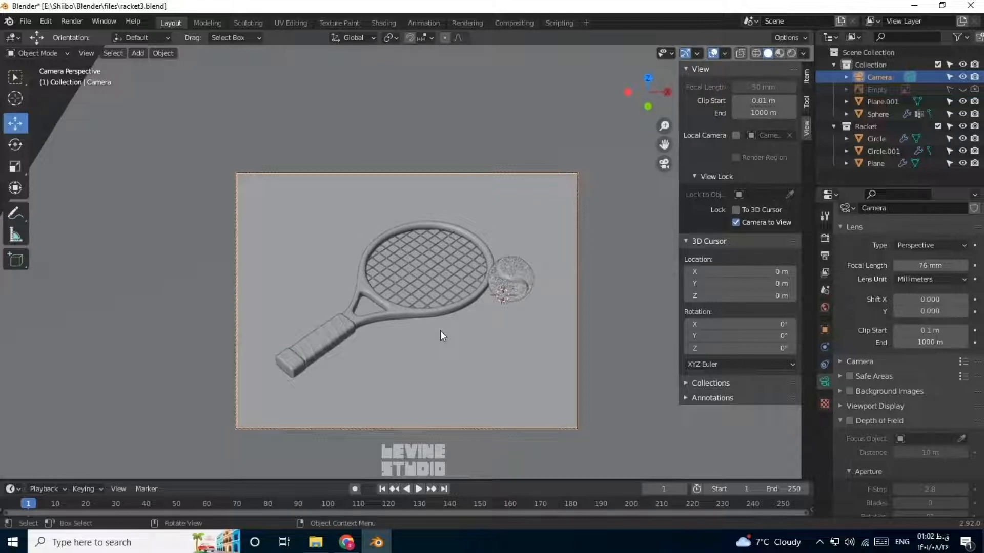
# Shift the ground plane's court-line strips by about -0.2 m along X, rescale them, and finish editing the mesh.
pyautogui.click(623, 272)
pyautogui.press('Tab')
pyautogui.press('g')
pyautogui.press('x')
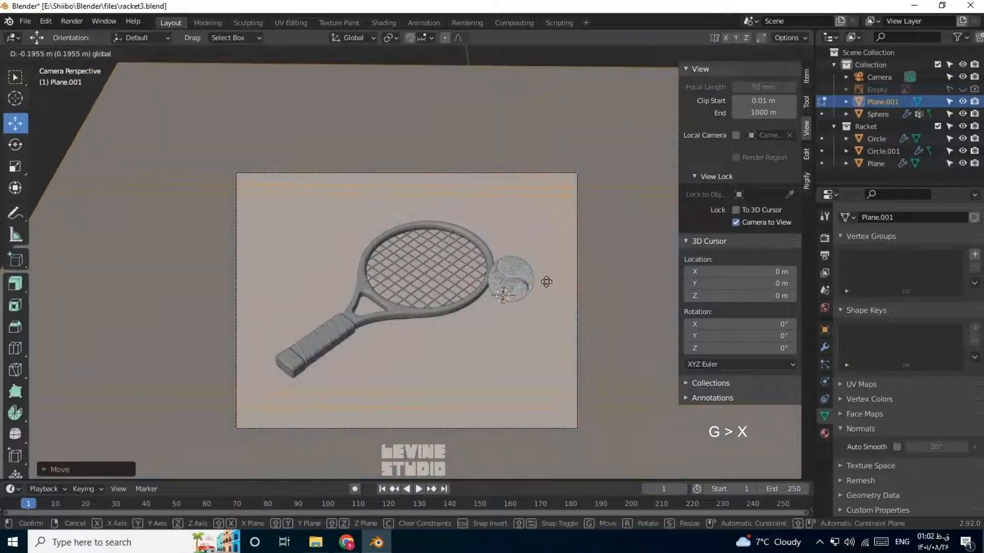
pyautogui.click(546, 282)
pyautogui.press('s')
pyautogui.click(614, 394)
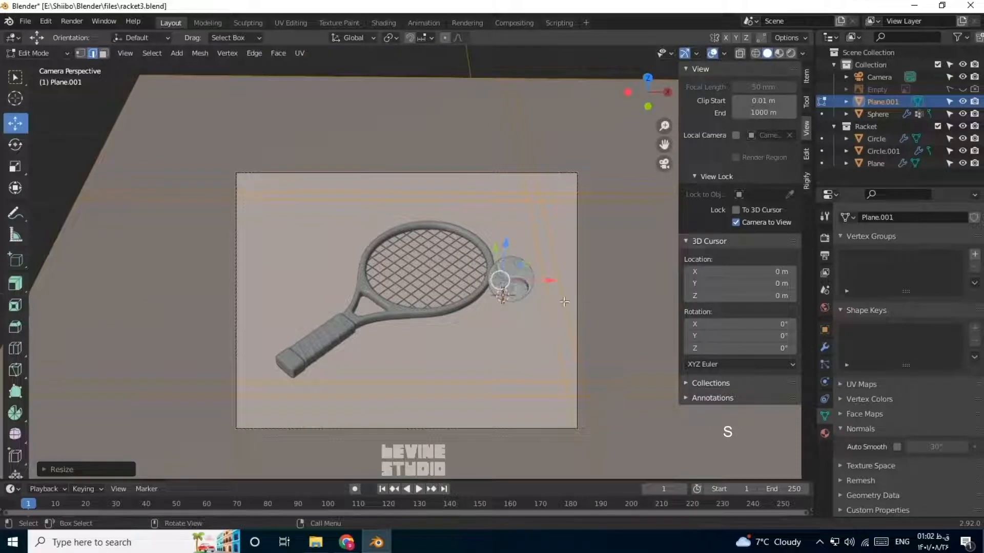
pyautogui.hotkey('ctrl', 'Tab')
pyautogui.click(455, 343)
pyautogui.press('Delete')
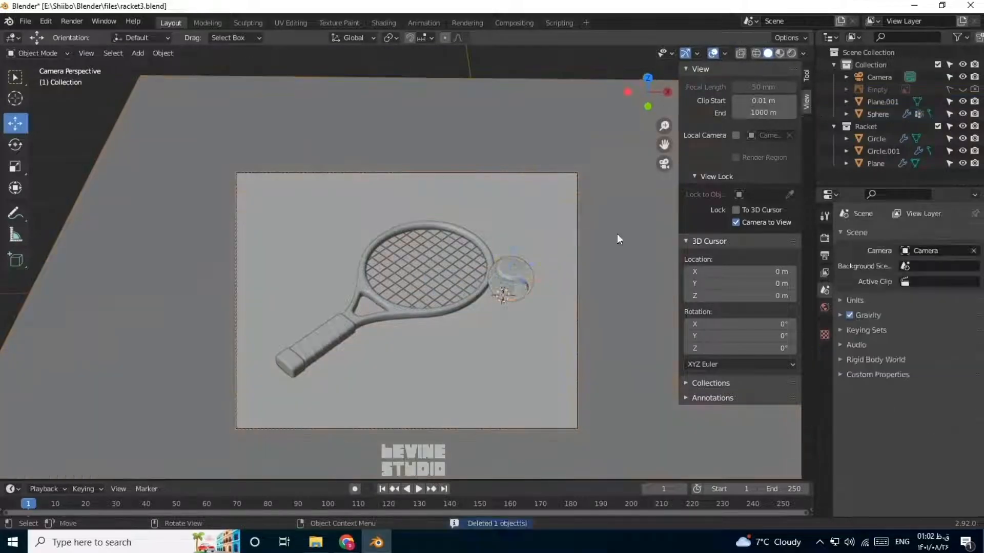
# Move the ball toward the camera along Y, and scale the three racket objects up slightly.
pyautogui.click(510, 261)
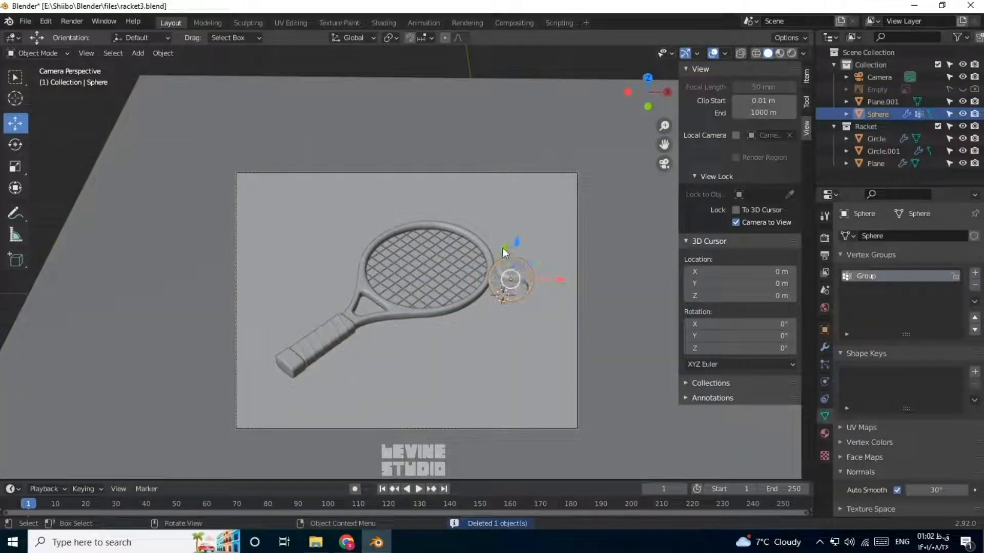
pyautogui.moveTo(505, 250); pyautogui.dragTo(510, 279)
pyautogui.click(451, 283)
pyautogui.keyDown('shift'); pyautogui.click(369, 319); pyautogui.keyUp('shift')
pyautogui.keyDown('shift'); pyautogui.click(338, 333); pyautogui.keyUp('shift')
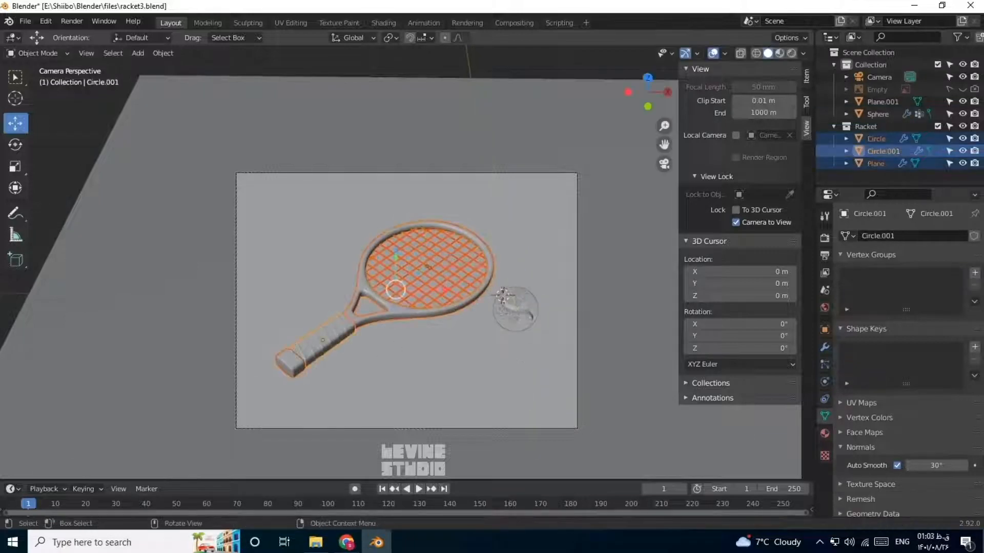
pyautogui.press('s')
pyautogui.click(532, 363)
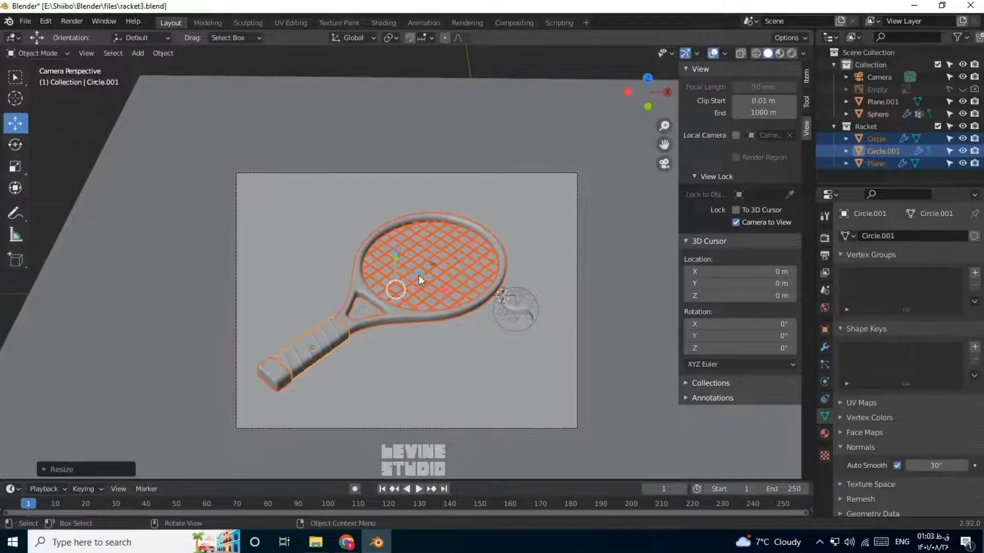
# Move the racket slightly away from the camera along Y, and bring the ball closer to the camera beside the racket head.
pyautogui.press('g')
pyautogui.press('y')
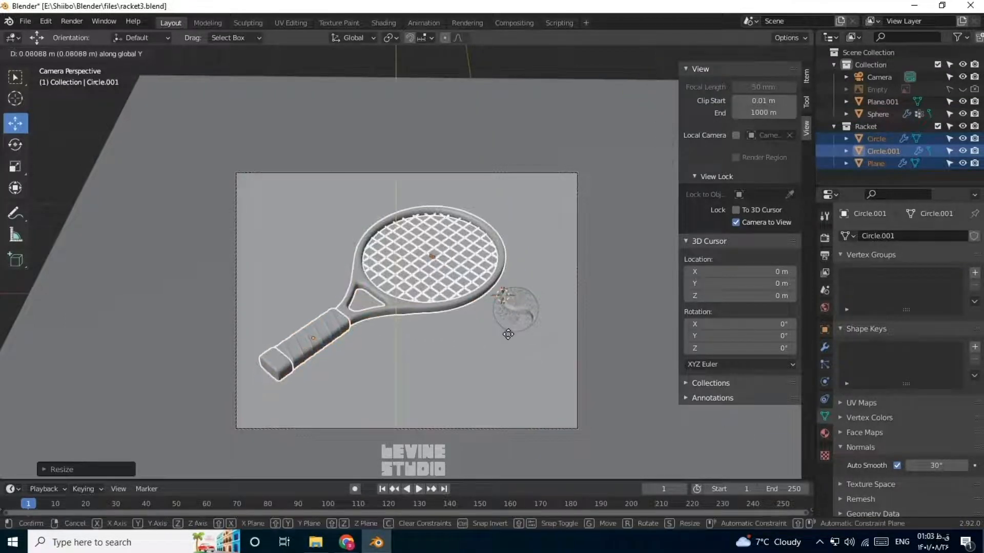
pyautogui.click(508, 334)
pyautogui.click(526, 321)
pyautogui.moveTo(510, 276); pyautogui.dragTo(516, 298)
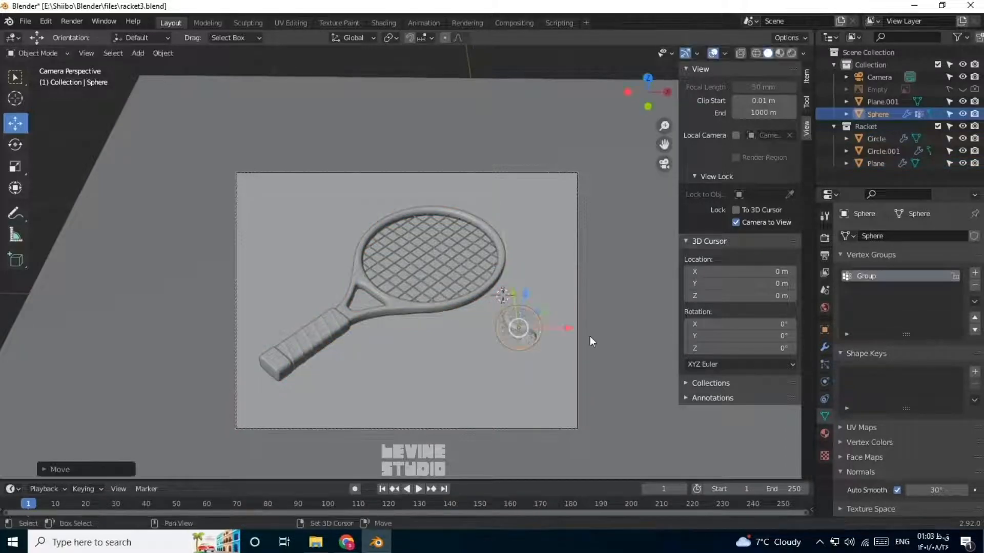
# Show the world settings and preview the camera view in rendered shading with the HDR environment.
pyautogui.click(589, 339)
pyautogui.click(825, 308)
pyautogui.click(792, 52)
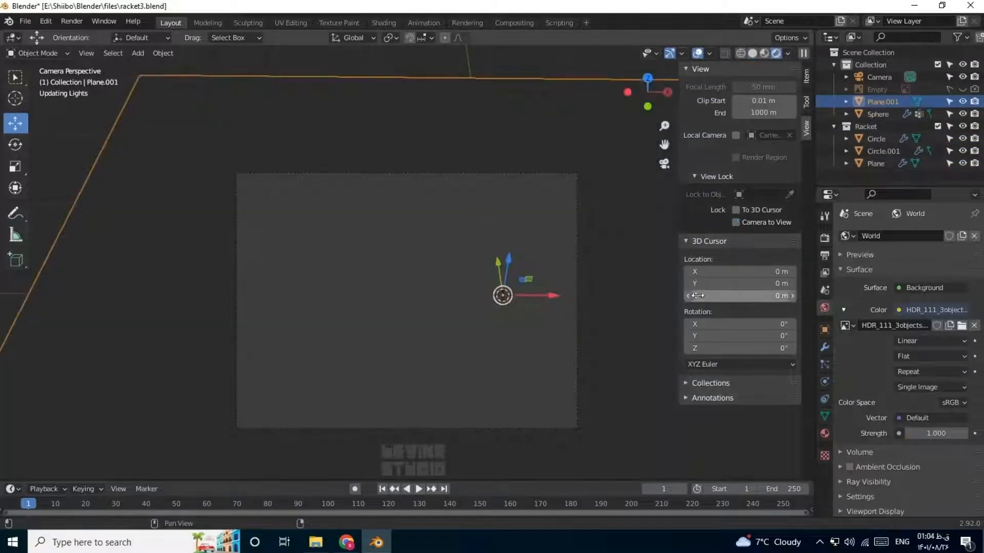
pyautogui.press('n')
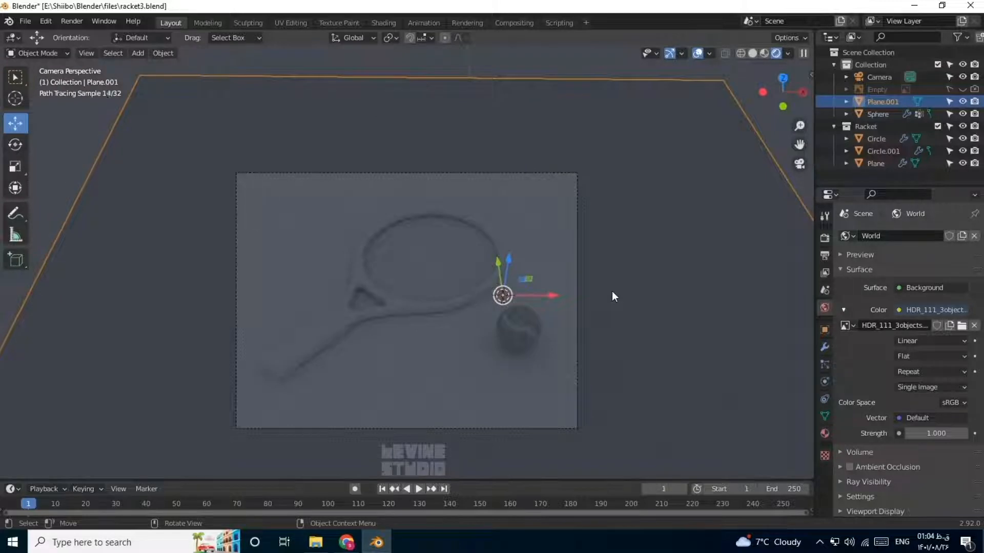
pyautogui.press('n')
pyautogui.press('n')
# Return to solid shading in front view, add an area light high above the ball, and tilt it diagonally.
pyautogui.press('KP_1')
pyautogui.click(751, 53)
pyautogui.hotkey('shift', 'a')
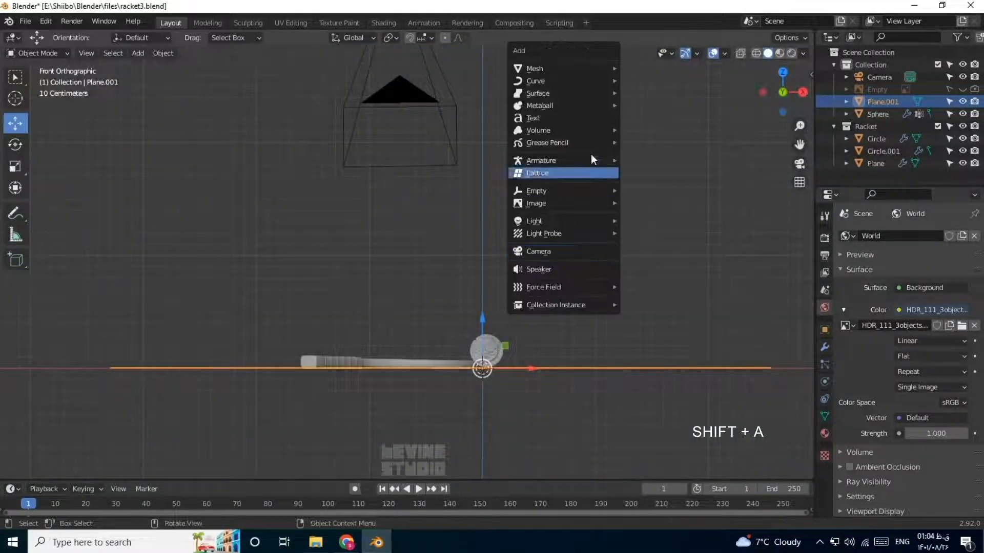
pyautogui.moveTo(584, 221)
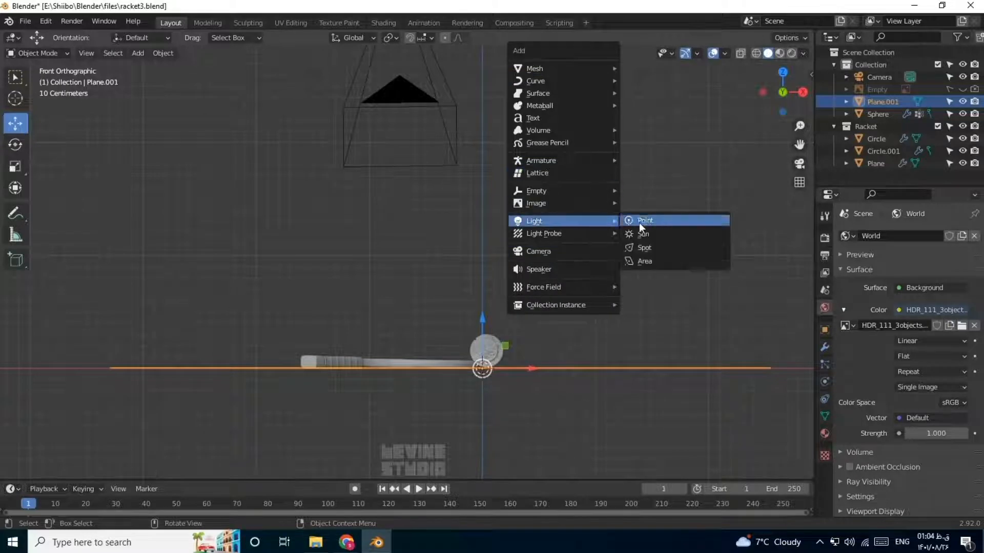
pyautogui.click(642, 263)
pyautogui.press('g')
pyautogui.click(479, 132)
pyautogui.press('r')
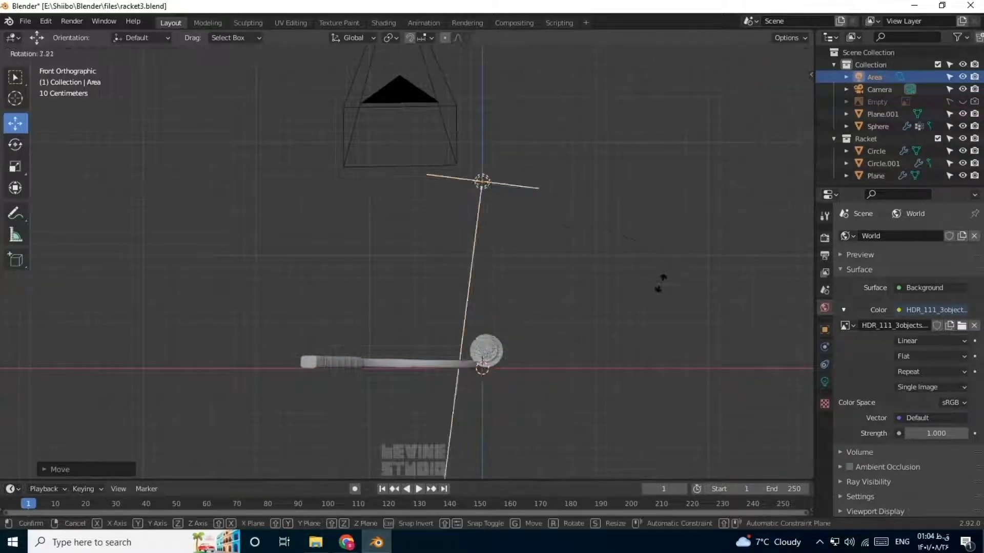
pyautogui.click(539, 195)
# Move the area light about 1.75 m along X, and place a duplicate at the same height on the handle's side.
pyautogui.hotkey('shift', 'd')
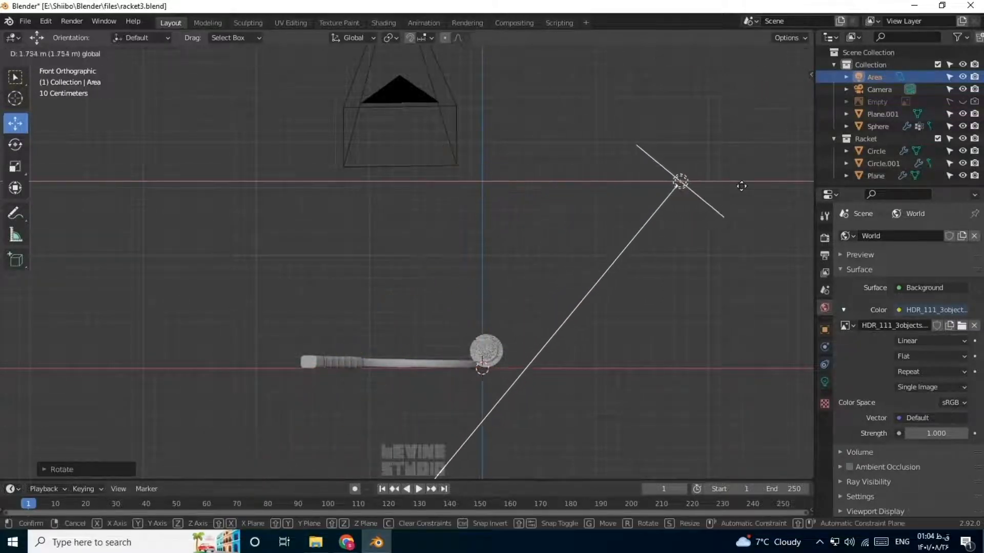
pyautogui.click(739, 198)
pyautogui.press('g')
pyautogui.click(354, 195)
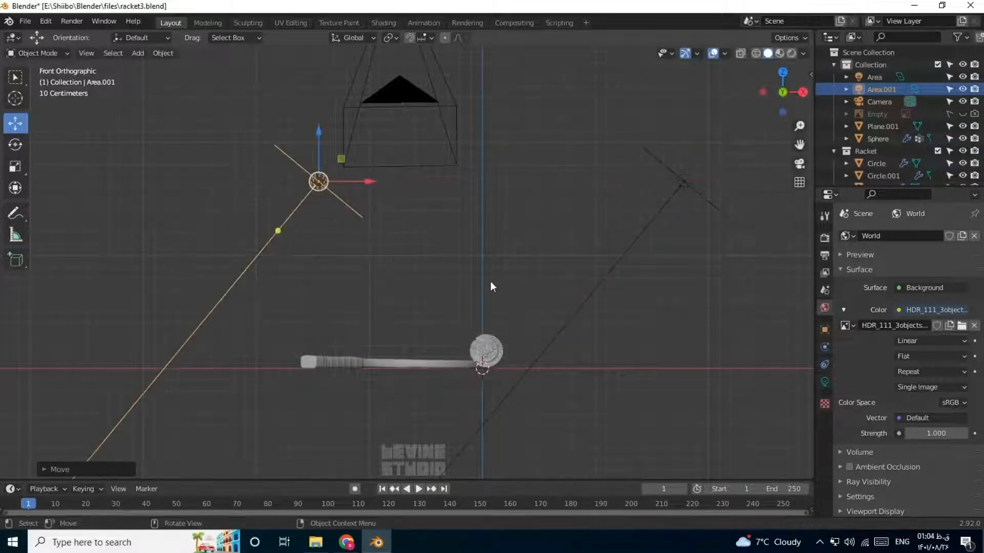
# Mirror the duplicated area light along X so it aims at the ball, and move it farther out past the racket handle.
pyautogui.rightClick(490, 282)
pyautogui.moveTo(484, 392)
pyautogui.click(549, 408)
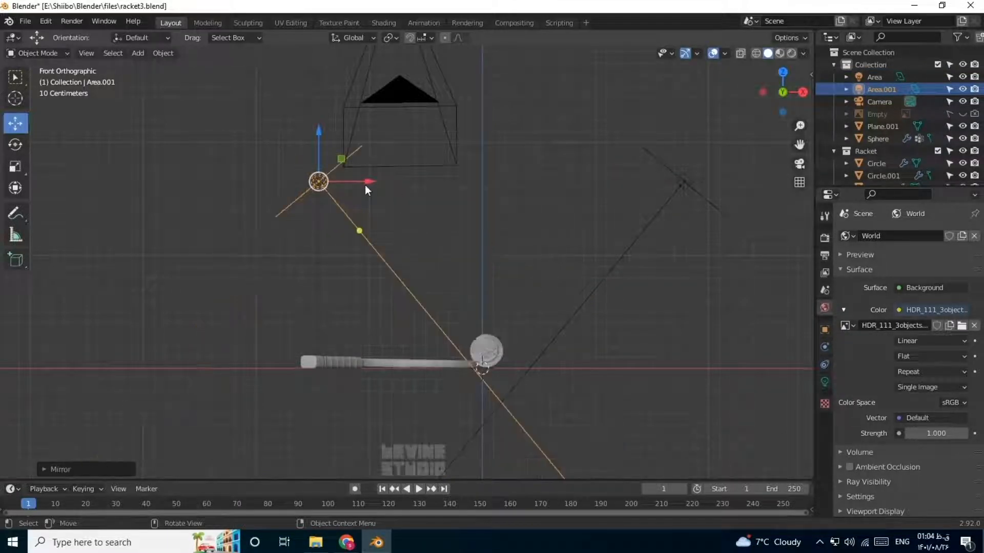
pyautogui.press('g')
pyautogui.click(241, 183)
# Scale up both area lights to more than twice their size.
pyautogui.press('s')
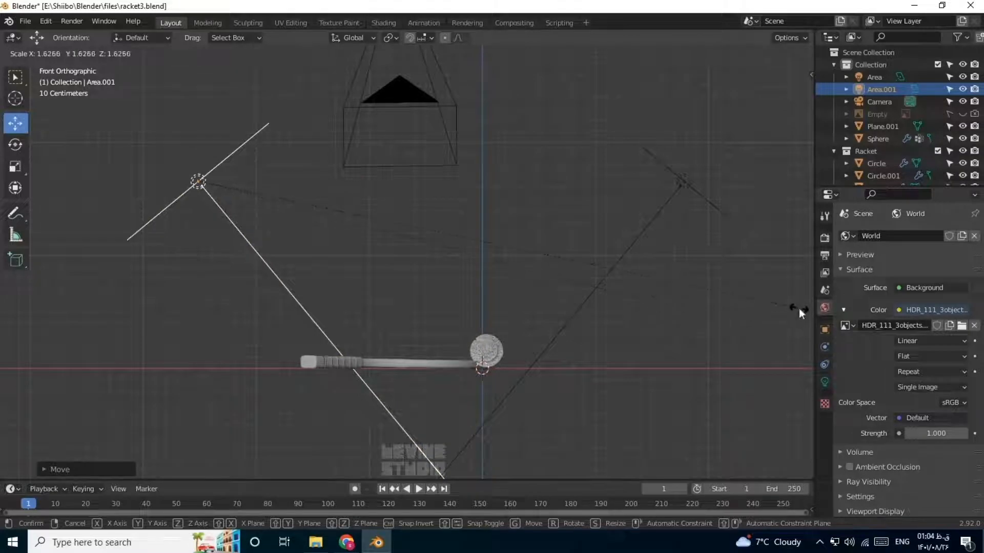
pyautogui.click(534, 292)
pyautogui.click(683, 182)
pyautogui.press('s')
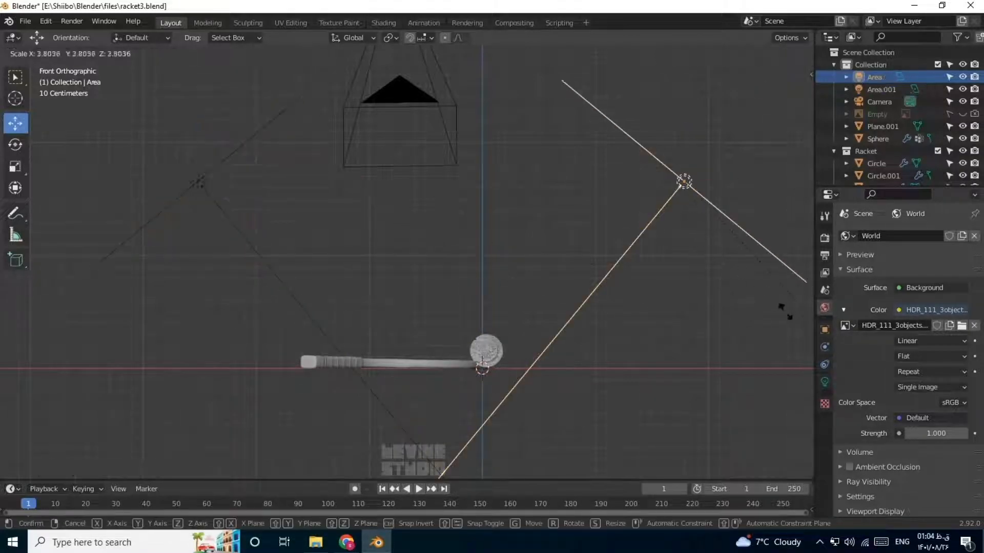
pyautogui.click(746, 297)
# Preview the camera view in rendered shading and set the power of both area lights to 100 W.
pyautogui.press('KP_0')
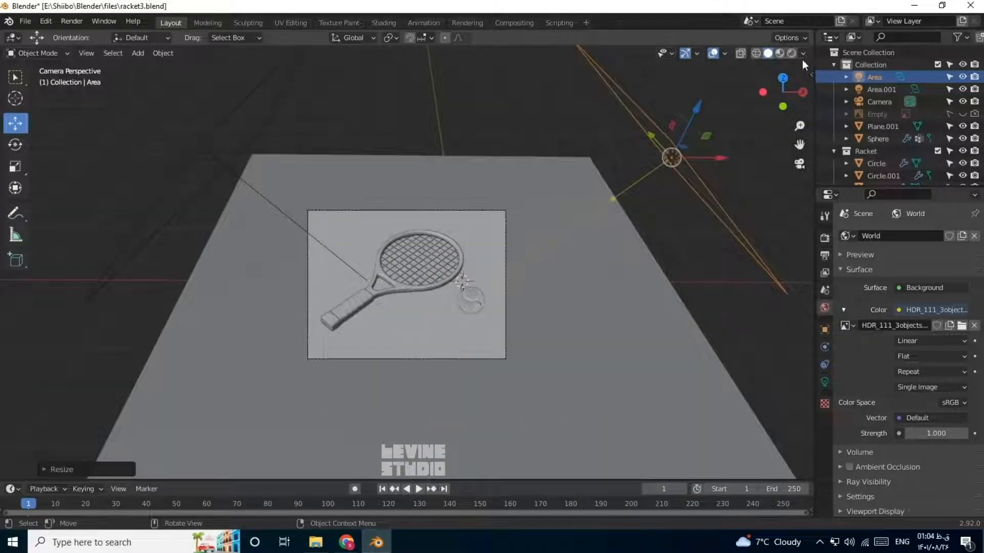
pyautogui.click(792, 53)
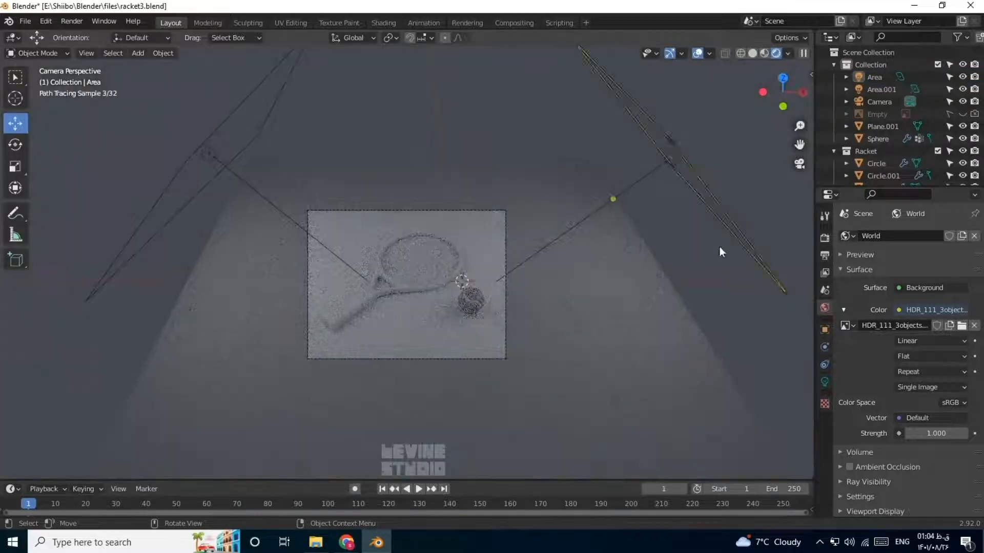
pyautogui.scroll(3, 538, 318)
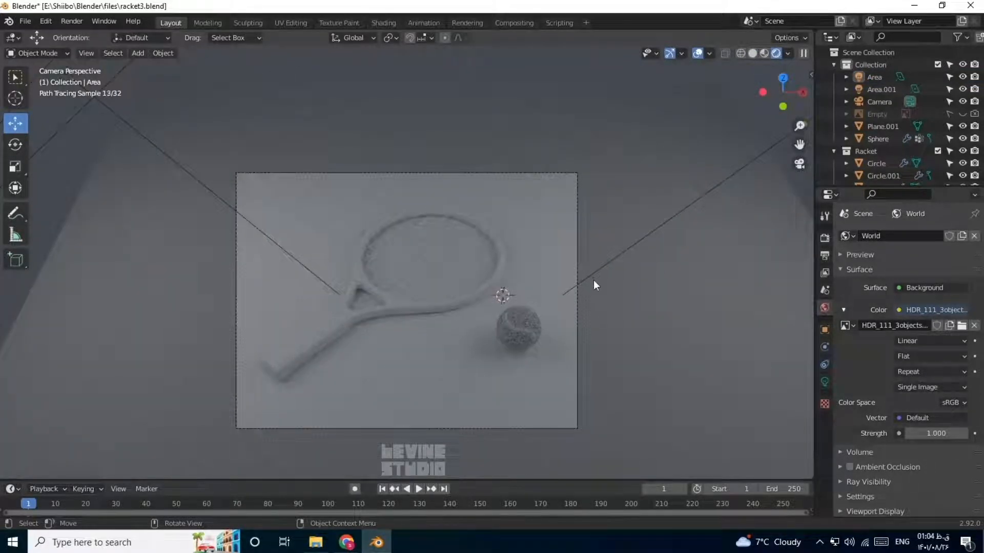
pyautogui.click(592, 275)
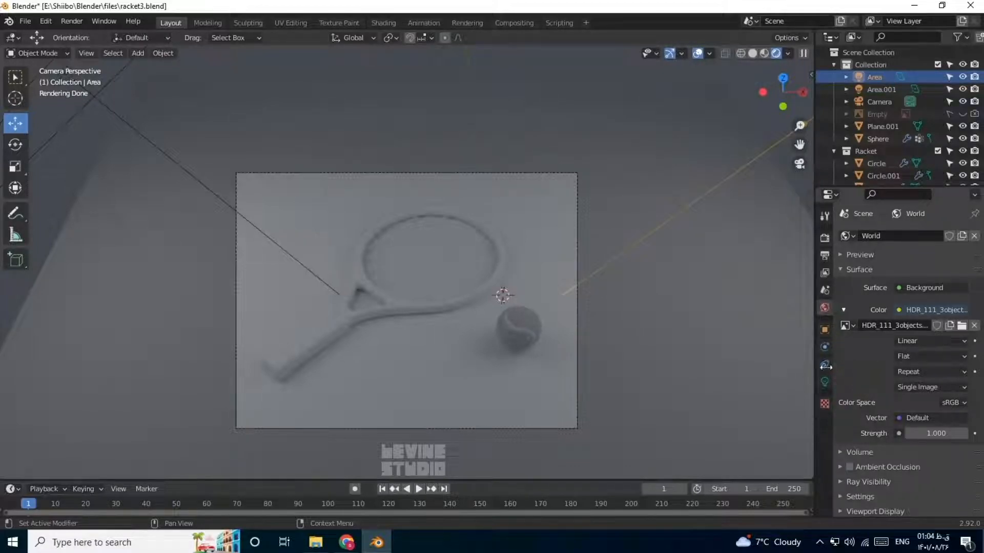
pyautogui.click(824, 382)
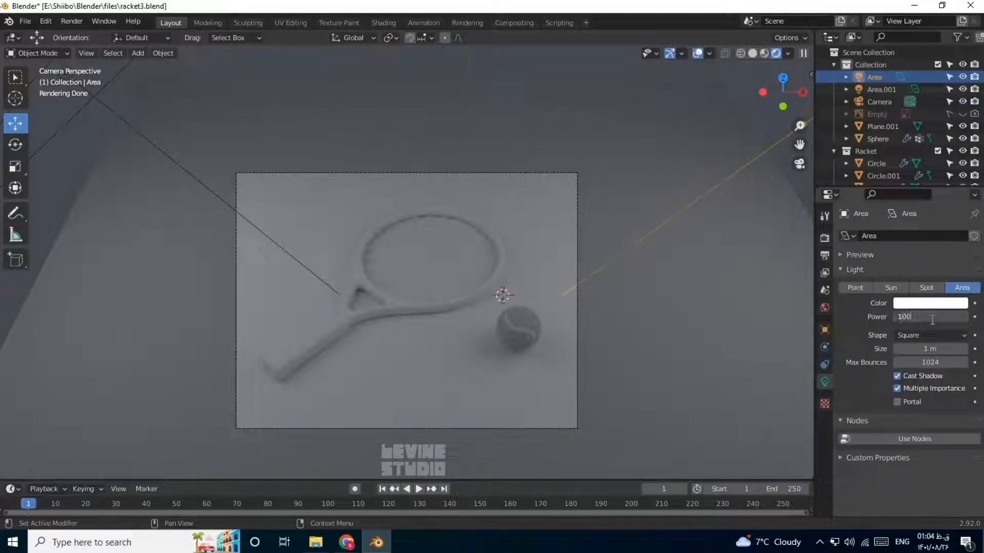
pyautogui.press('Return')
pyautogui.click(220, 205)
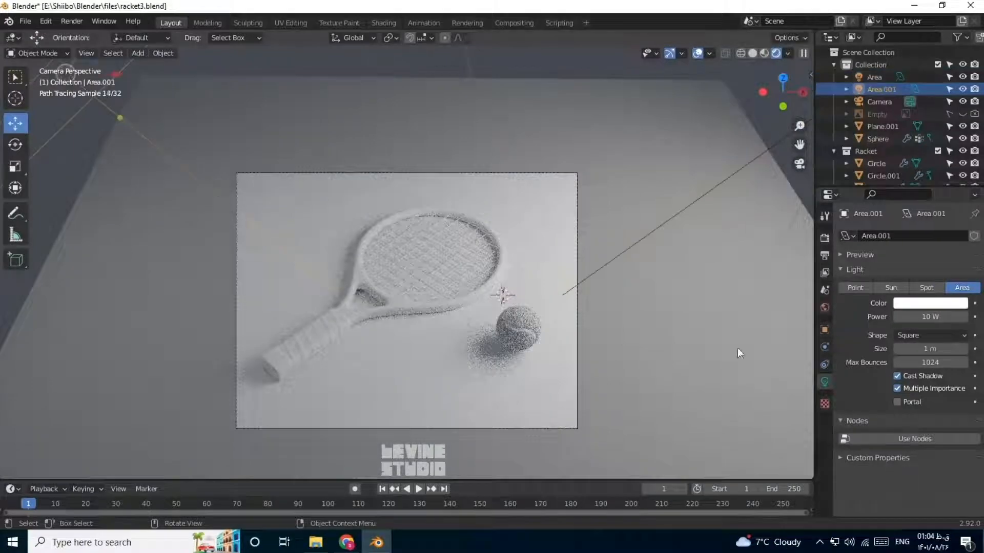
pyautogui.press('Return')
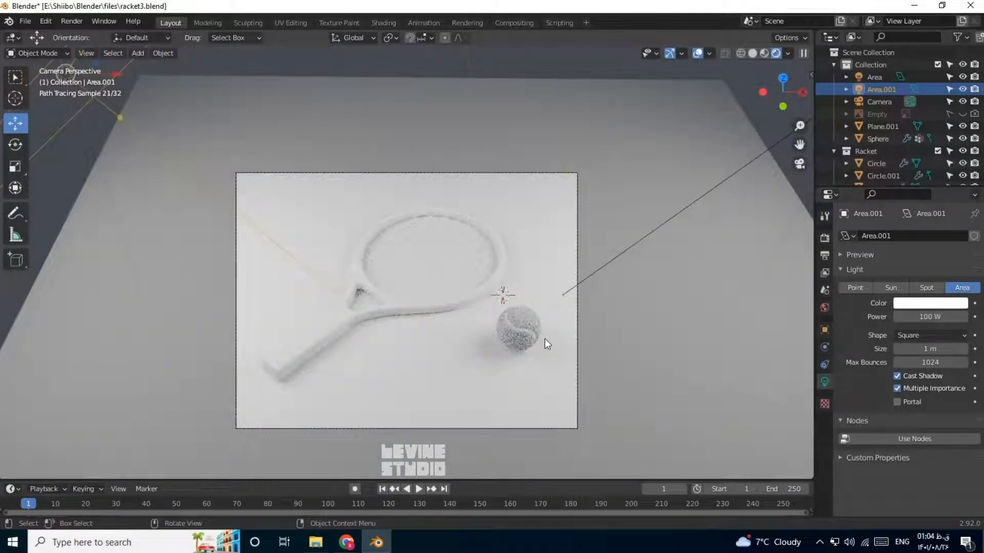
# Lower the ball about 0.016 m along Z in front view so it rests on the ground, and return to the camera view.
pyautogui.press('KP_1')
pyautogui.scroll(3, 491, 429)
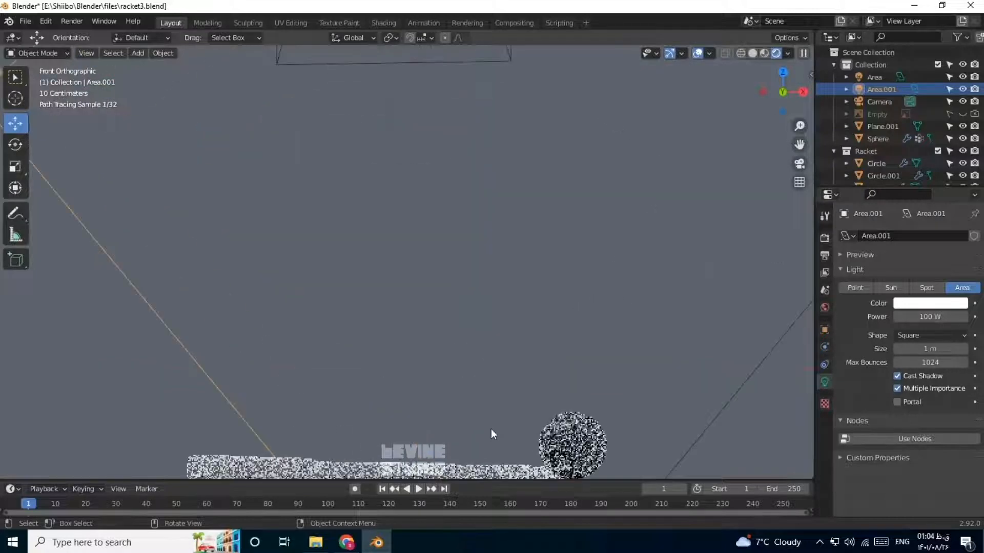
pyautogui.keyDown('shift'); pyautogui.moveTo(551, 444); pyautogui.dragTo(514, 327, button='middle'); pyautogui.keyUp('shift')
pyautogui.click(524, 334)
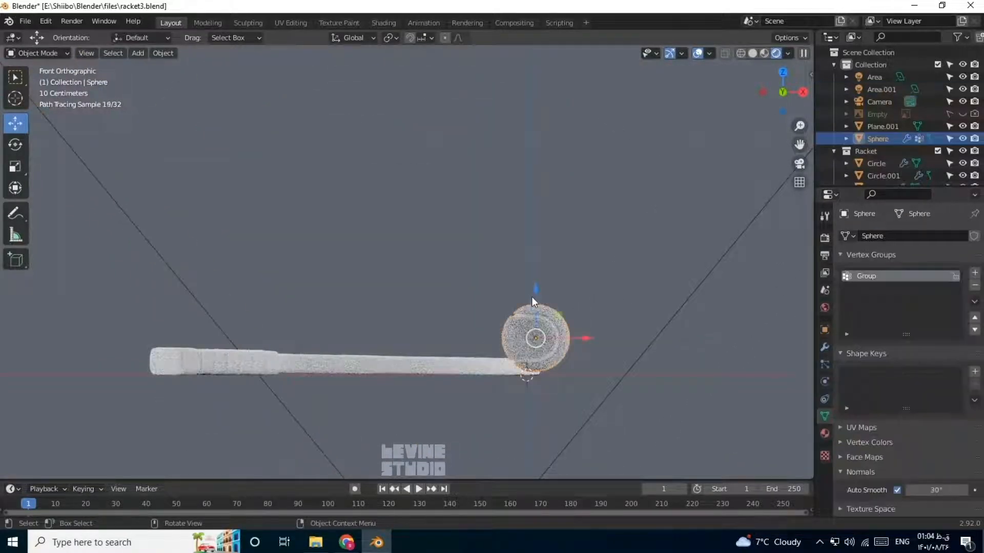
pyautogui.moveTo(536, 296); pyautogui.dragTo(538, 304)
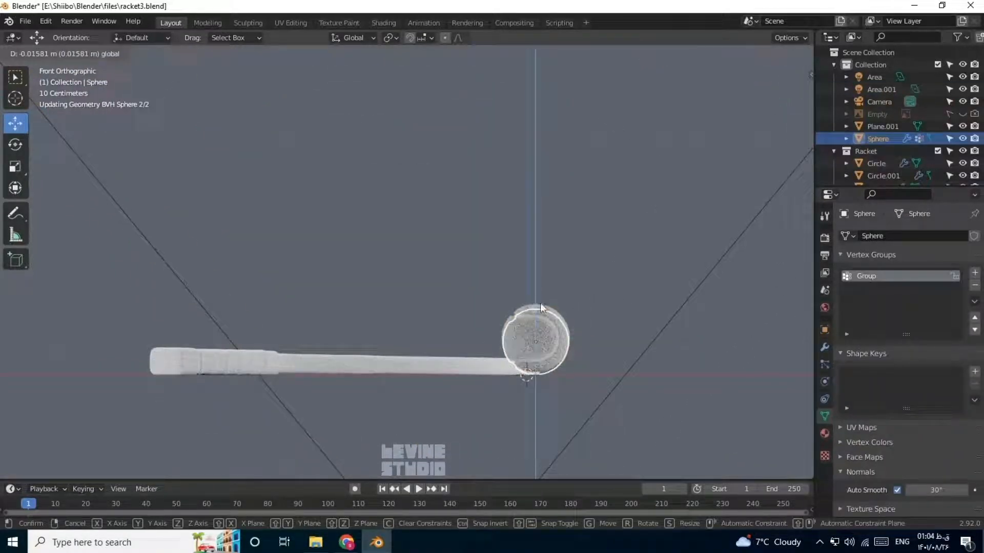
pyautogui.click(541, 306)
pyautogui.press('KP_0')
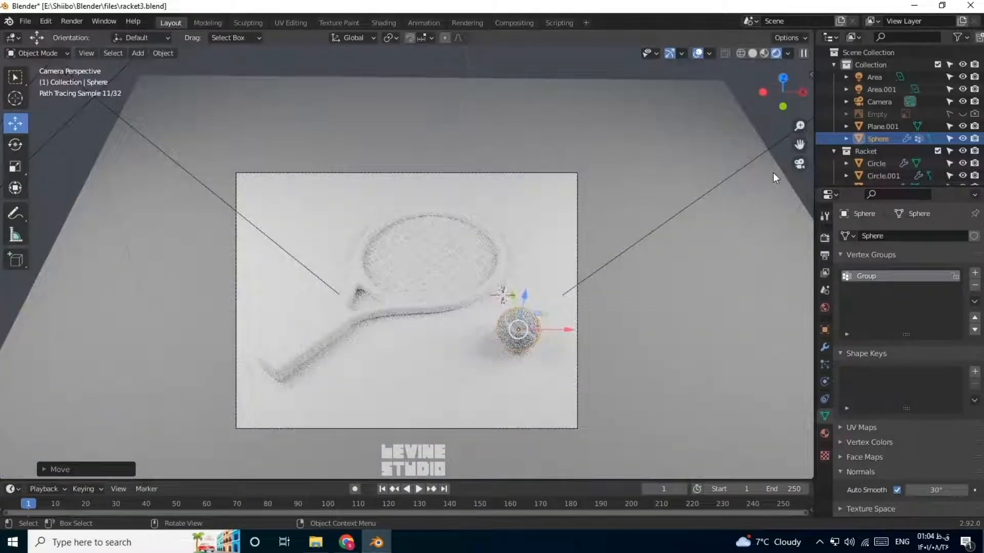
# Set the power of the area light on the handle's side to 200 W.
pyautogui.click(773, 174)
pyautogui.click(270, 240)
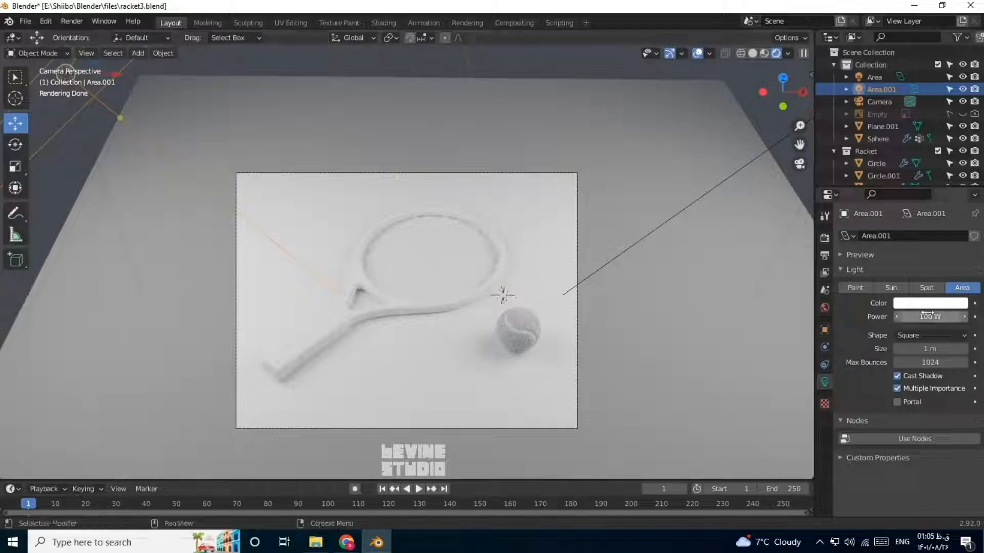
pyautogui.press('Return')
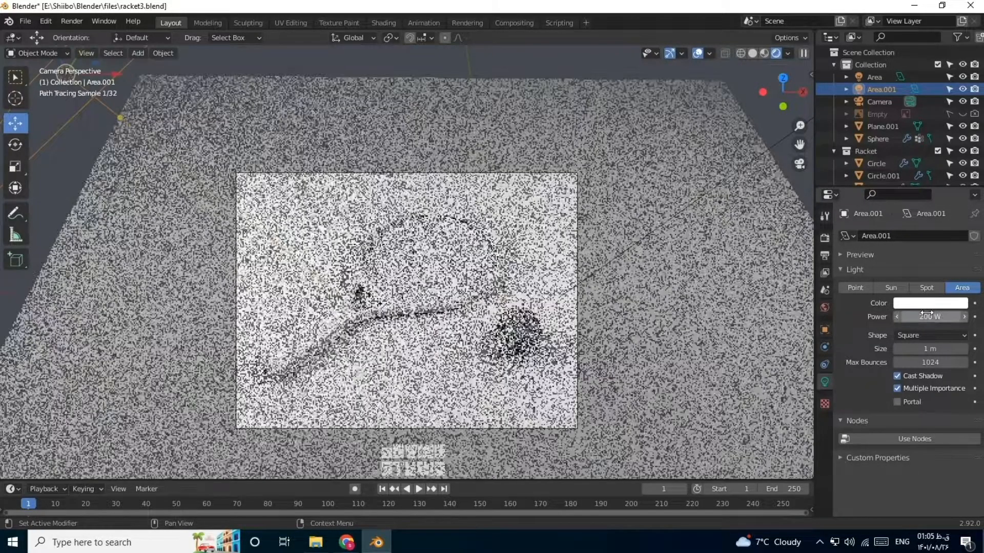
# Replace the world's HDR environment image with the TexturesCom_Aband... file.
pyautogui.click(789, 178)
pyautogui.click(825, 307)
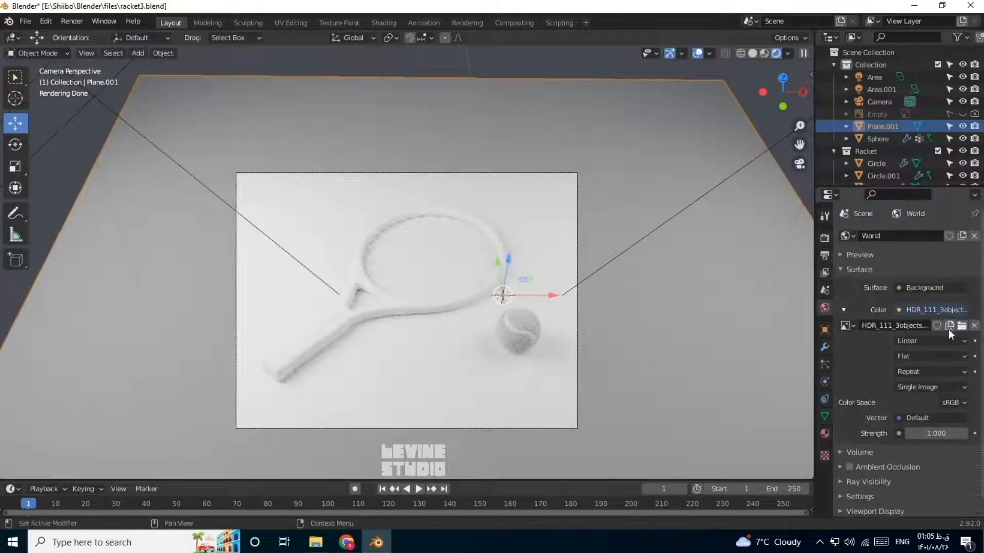
pyautogui.click(949, 327)
pyautogui.doubleClick(747, 290)
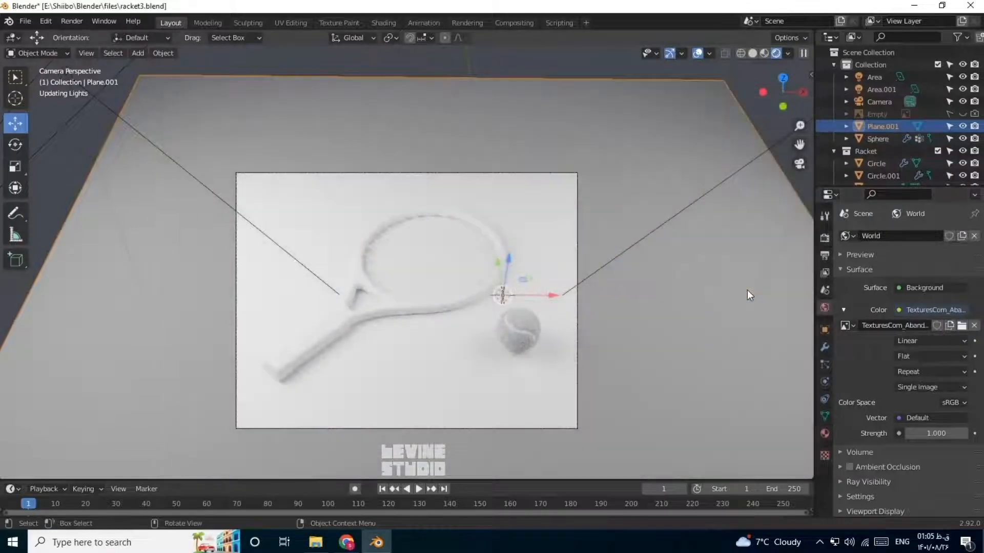
pyautogui.click(58, 192)
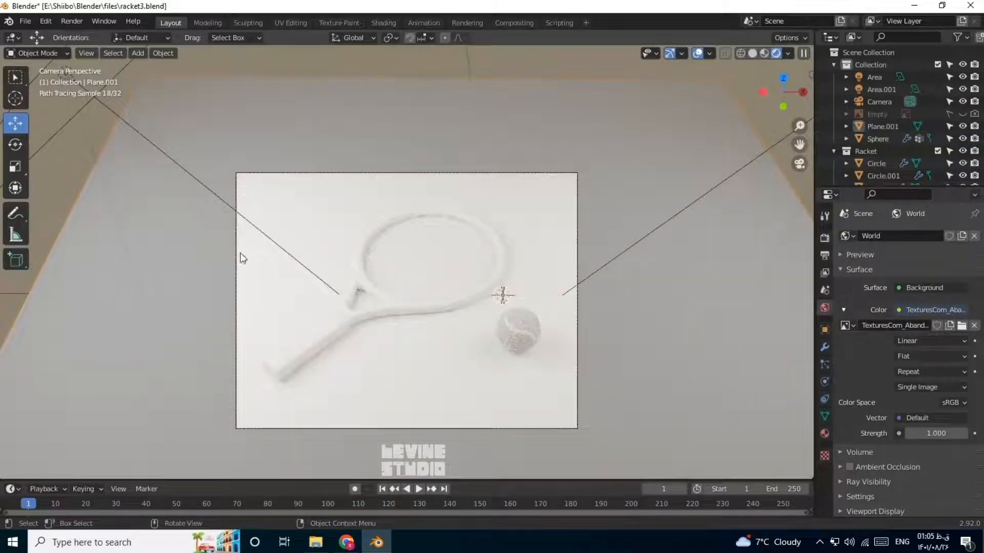
# Give the racket frame's material a pink base color and a roughness of about 0.8.
pyautogui.click(438, 308)
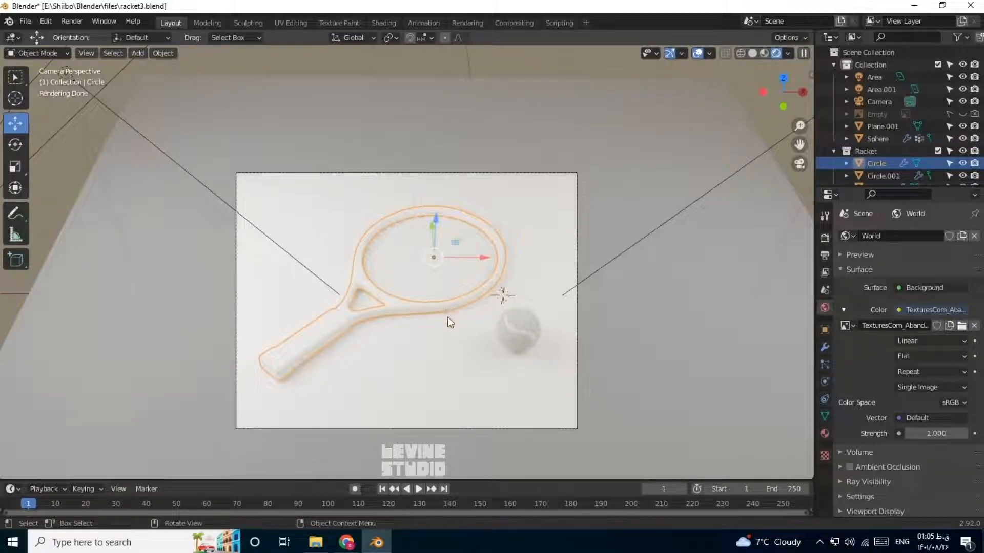
pyautogui.click(824, 433)
pyautogui.click(937, 381)
pyautogui.click(912, 264)
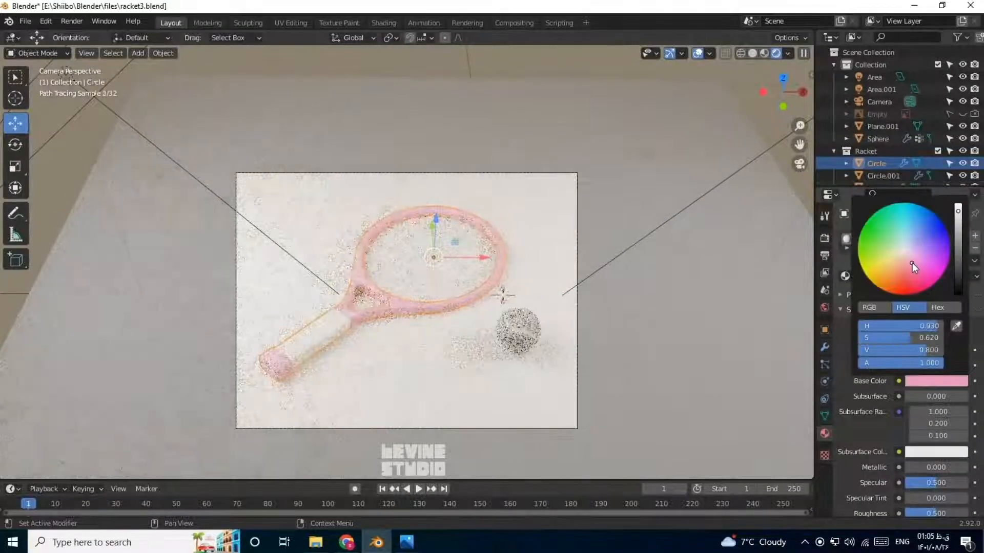
pyautogui.moveTo(912, 264); pyautogui.dragTo(908, 265)
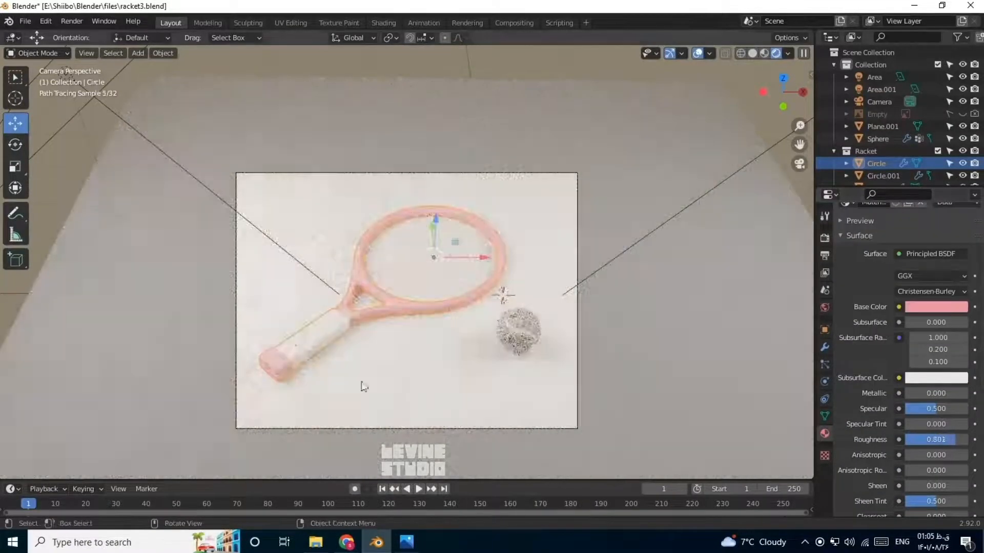
# Create a new material for the racket grip with a turquoise base color and a roughness of about 0.7.
pyautogui.click(307, 344)
pyautogui.click(917, 275)
pyautogui.click(937, 380)
pyautogui.click(899, 229)
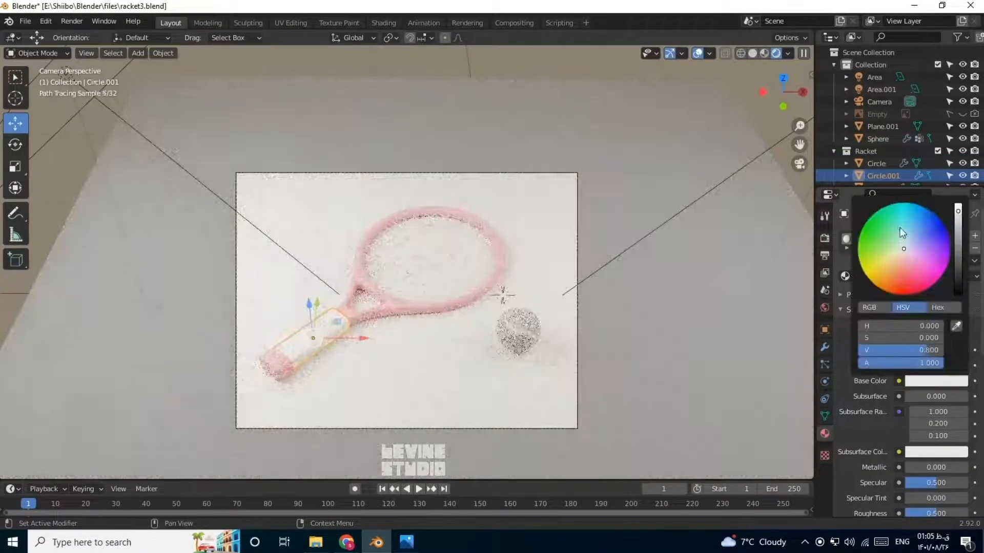
pyautogui.scroll(-5, 860, 407)
pyautogui.moveTo(937, 416); pyautogui.dragTo(949, 415)
# Fine-tune the grip's base color to a more saturated cyan.
pyautogui.click(933, 283)
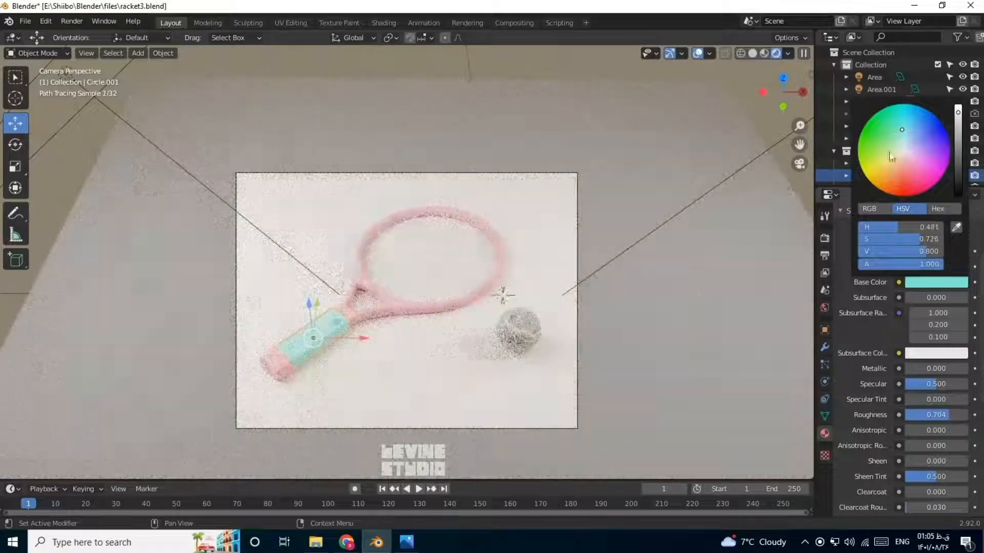
pyautogui.click(936, 283)
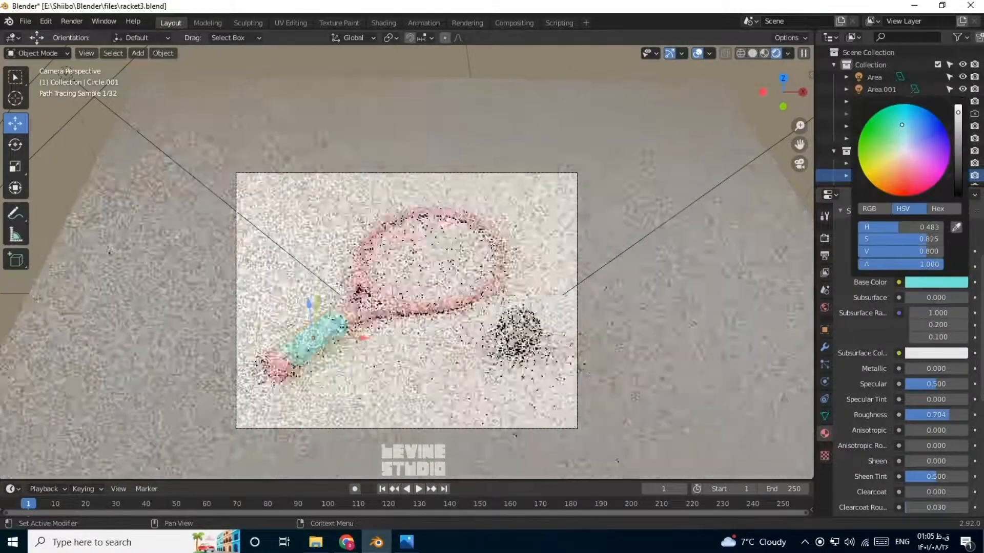
pyautogui.click(930, 282)
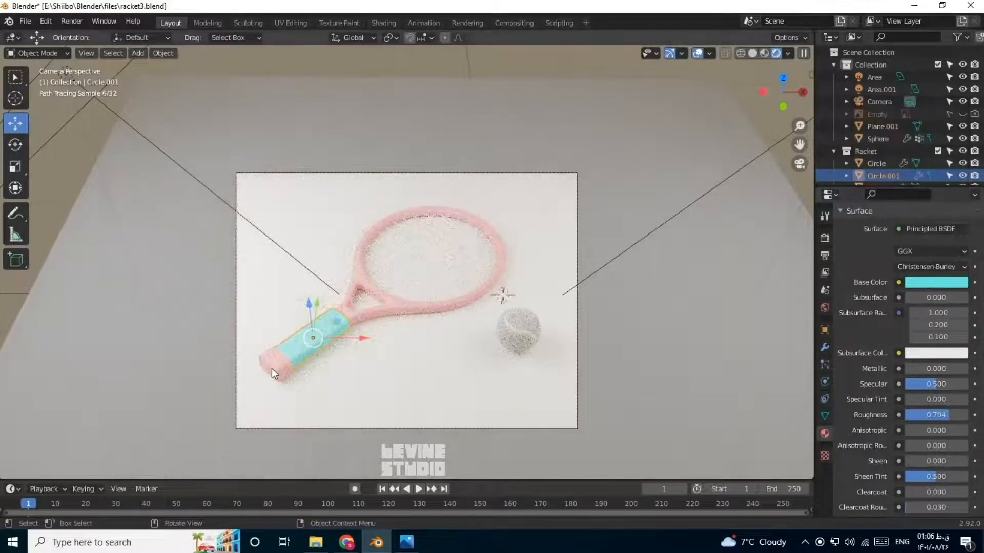
# Enter Edit Mode on the racket frame and select all faces of the handle's end cap by growing the selection.
pyautogui.click(272, 368)
pyautogui.hotkey('ctrl', 'Tab')
pyautogui.click(322, 367)
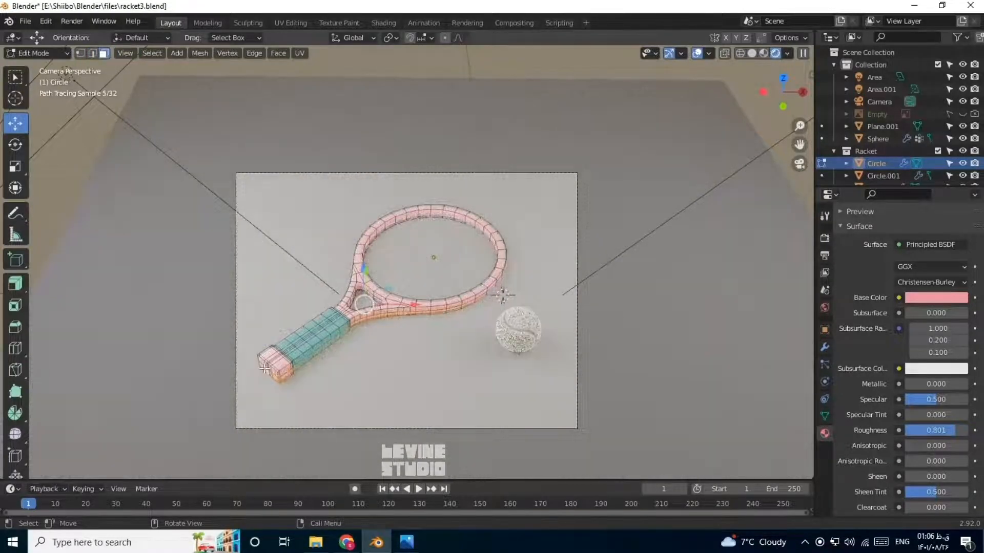
pyautogui.moveTo(268, 370); pyautogui.dragTo(310, 367, button='middle')
pyautogui.scroll(3, 310, 367)
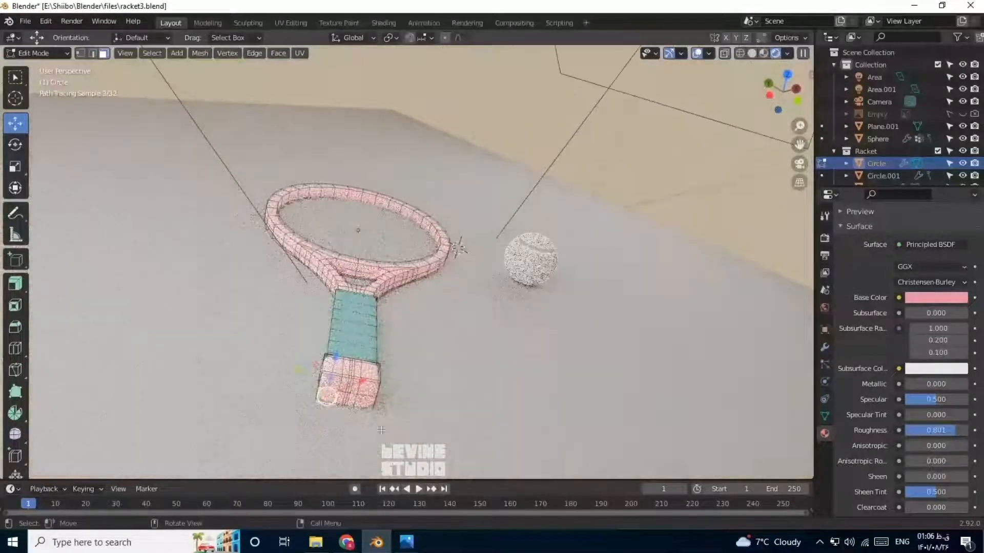
pyautogui.press('KP_0')
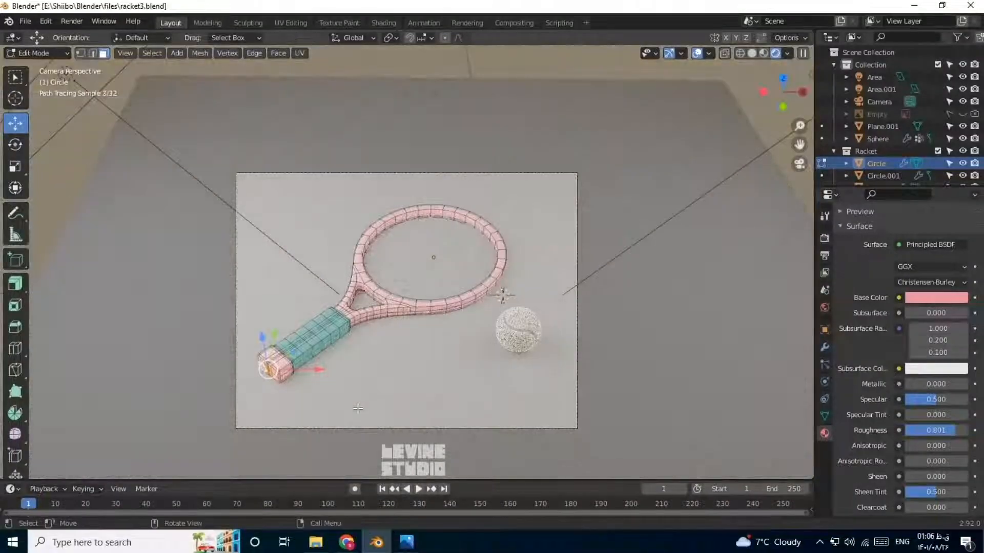
pyautogui.press('ctrl+KP_Add')
# Add a second material with the grip's cyan base color to the frame, assign it to the end cap faces, and return to Object Mode.
pyautogui.scroll(5, 900, 236)
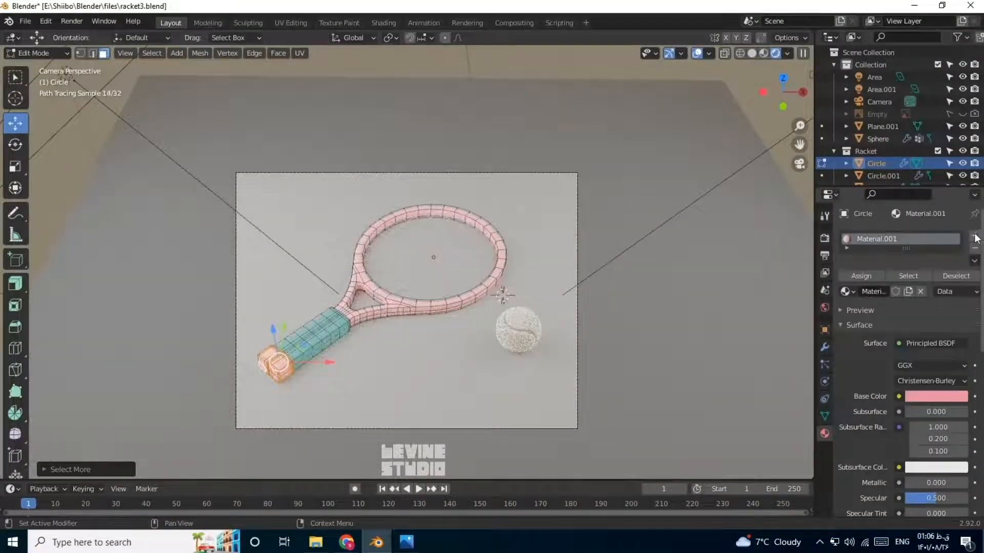
pyautogui.click(872, 305)
pyautogui.click(878, 319)
pyautogui.click(936, 425)
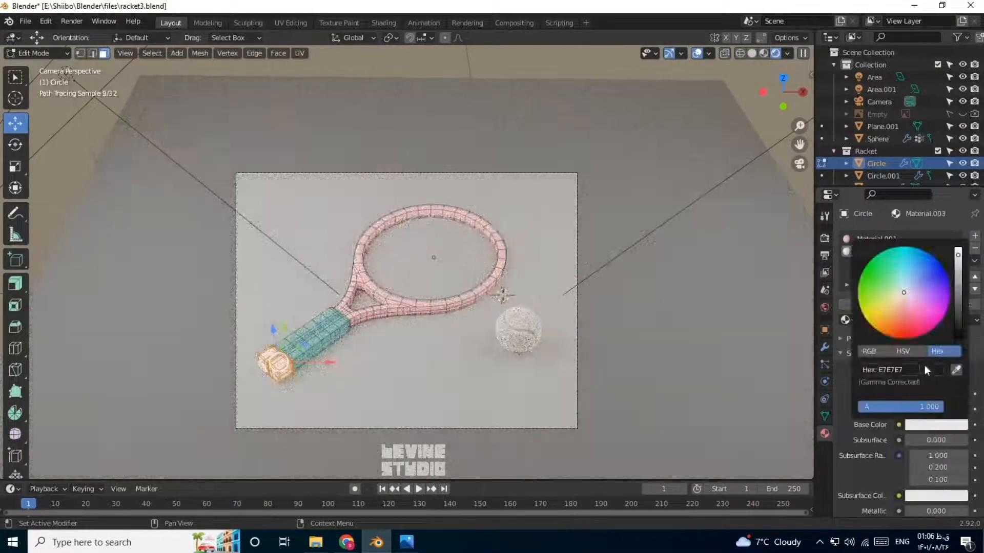
pyautogui.click(925, 367)
pyautogui.press('Return')
pyautogui.scroll(-3, 845, 380)
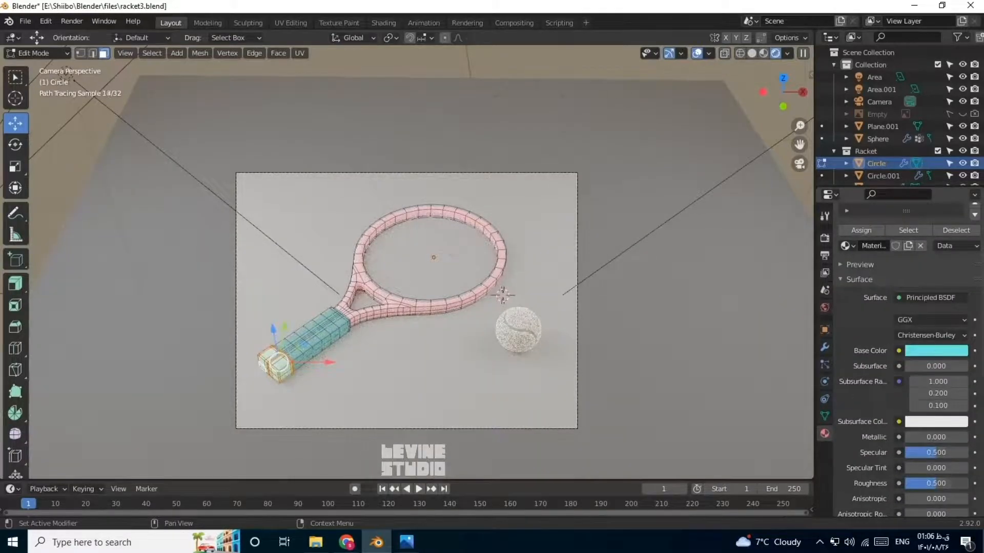
pyautogui.press('Tab')
pyautogui.click(386, 367)
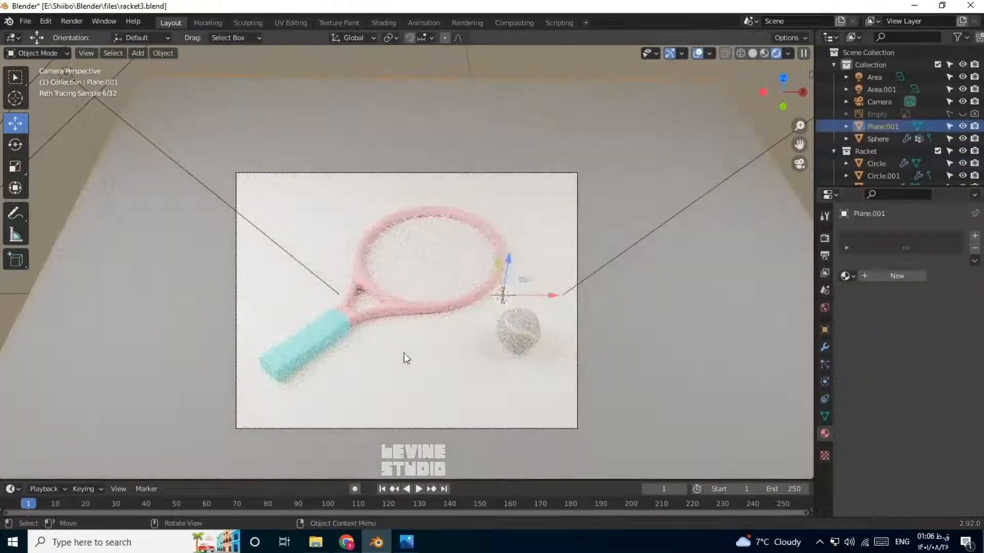
# Reduce the power of the area light on the handle's side to 100 W.
pyautogui.click(300, 265)
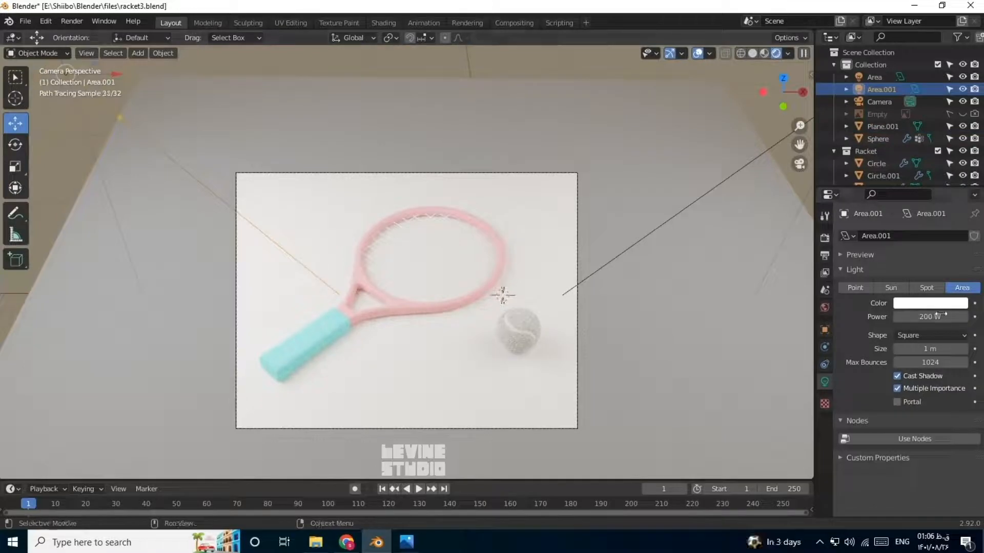
pyautogui.write('0')
pyautogui.press('Return')
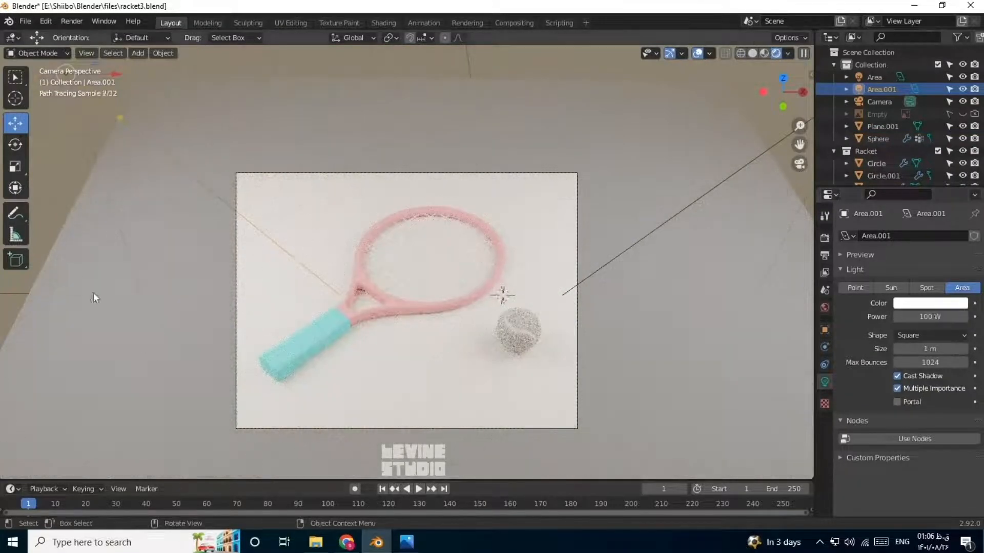
# Set the tennis ball's base color to the grip's cyan, hex 68E7DE.
pyautogui.click(85, 217)
pyautogui.click(505, 342)
pyautogui.click(858, 305)
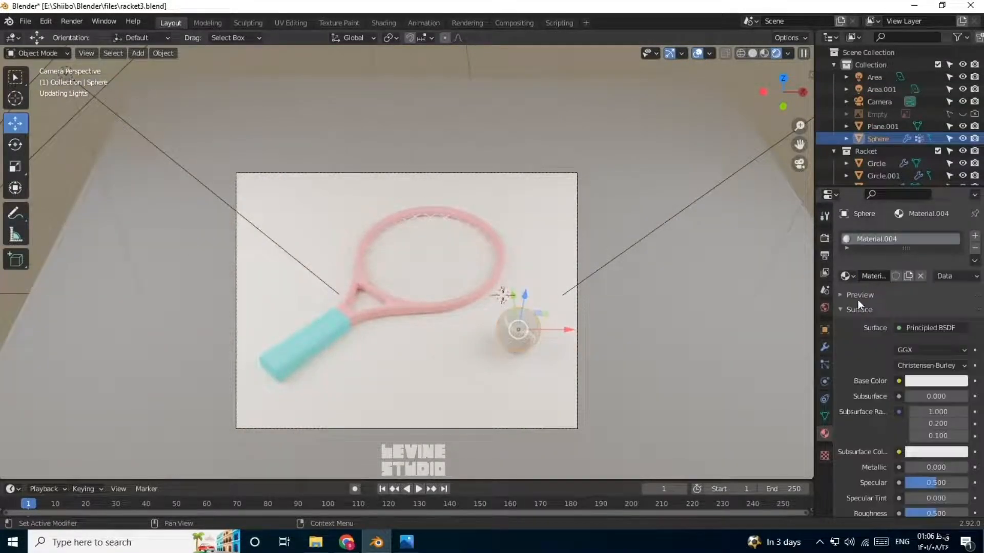
pyautogui.click(929, 383)
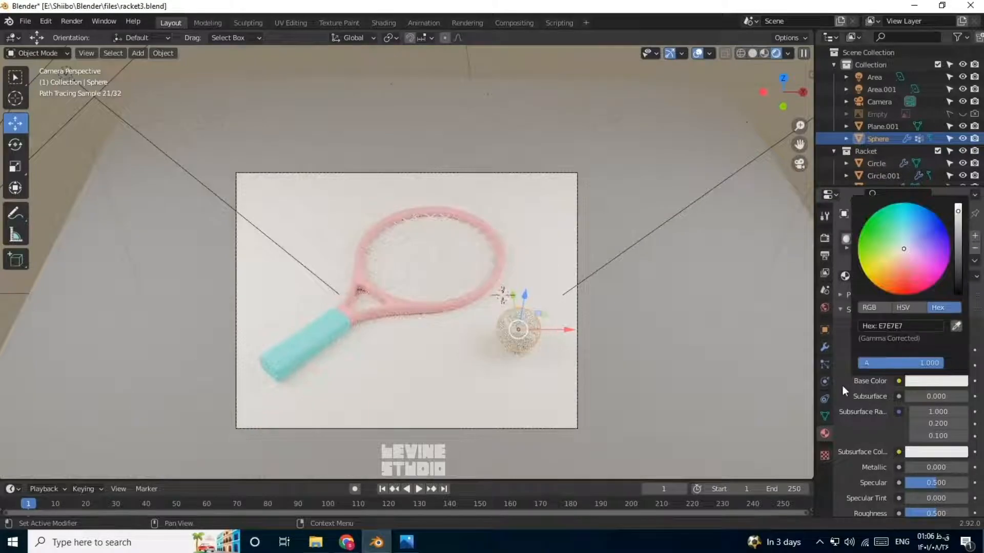
pyautogui.click(909, 325)
pyautogui.hotkey('ctrl', 'v')
pyautogui.press('Return')
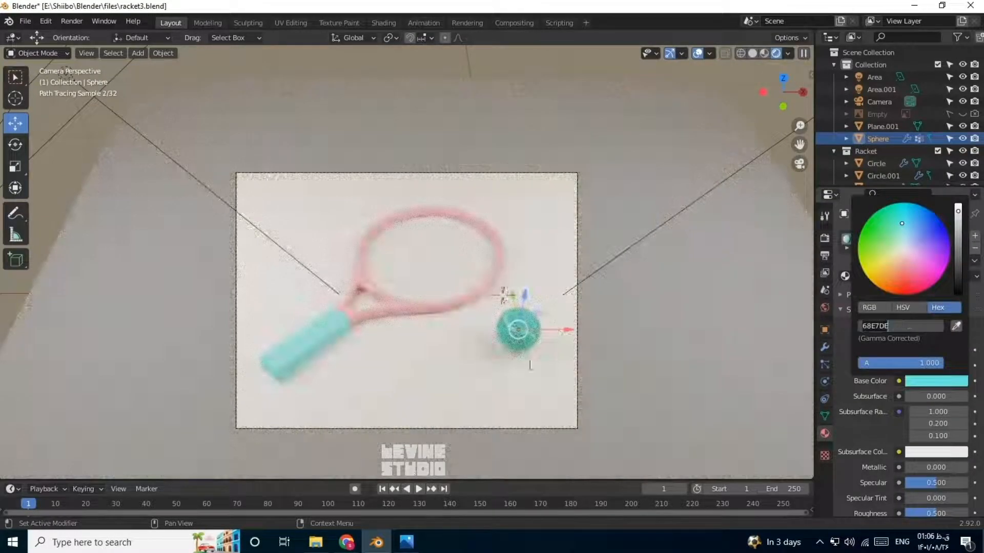
# Enter Edit Mode on the ball, add a second material, and assign it to the selected seam faces.
pyautogui.hotkey('ctrl', 'Tab')
pyautogui.click(572, 339)
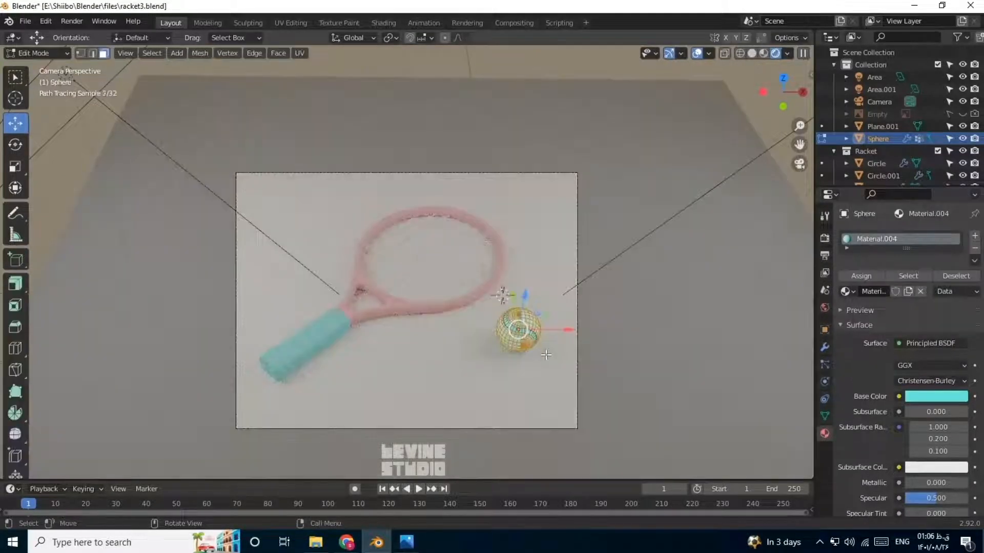
pyautogui.click(975, 238)
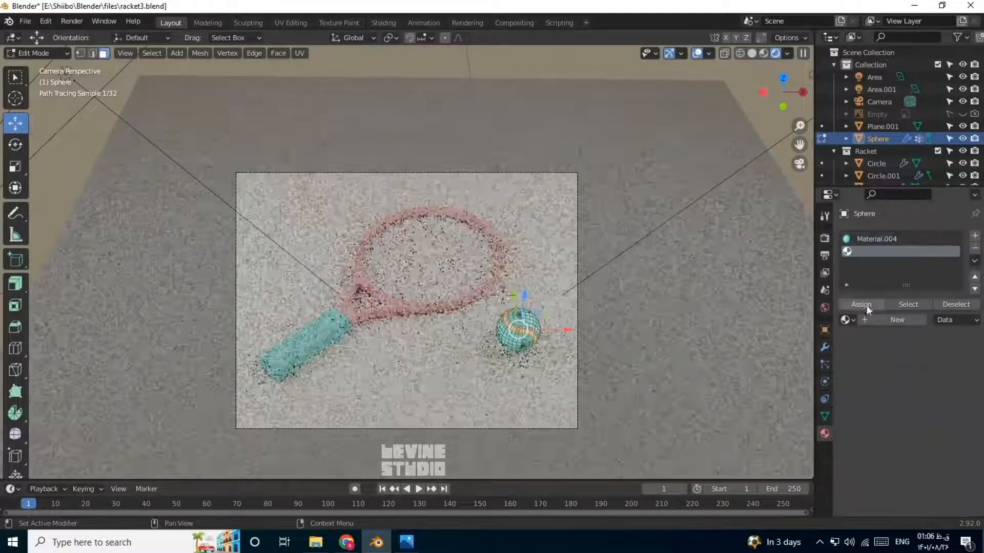
pyautogui.click(867, 304)
pyautogui.click(880, 321)
# Set the seam material's roughness to 0.675 and its base color to white, and return to Object Mode.
pyautogui.scroll(-6, 868, 406)
pyautogui.moveTo(937, 411); pyautogui.dragTo(949, 411)
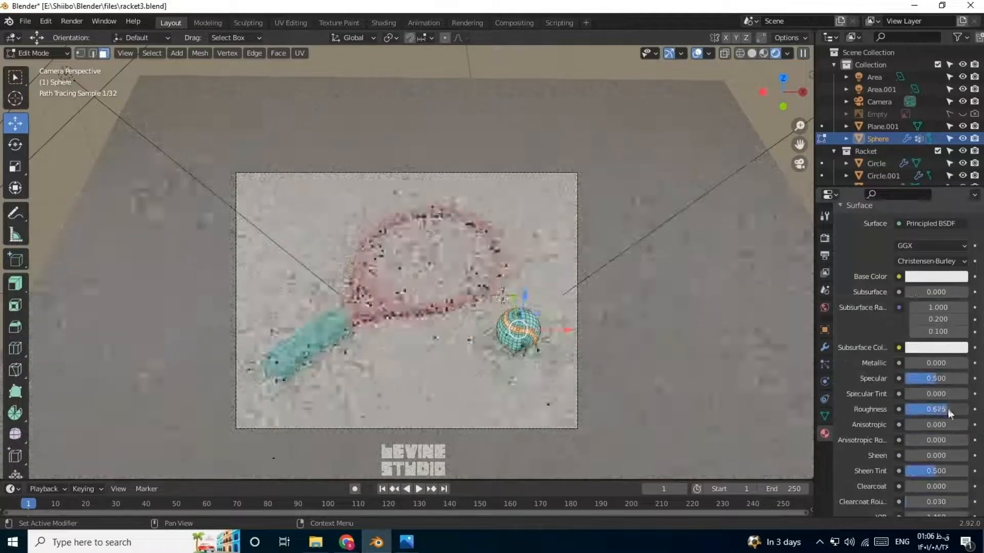
pyautogui.click(942, 277)
pyautogui.moveTo(962, 109); pyautogui.dragTo(961, 97)
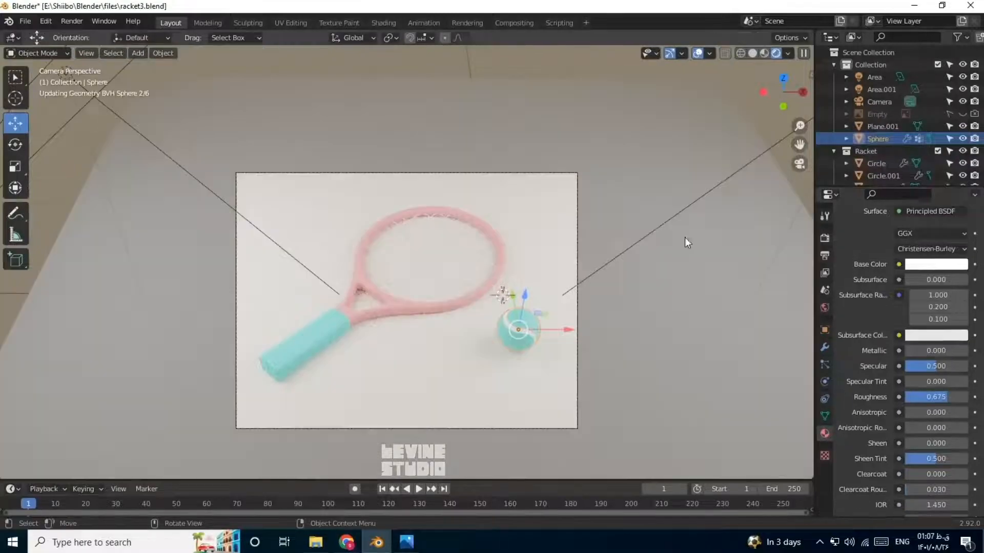
pyautogui.press('Tab')
# Slightly desaturate the cyan base color of the ball's main material.
pyautogui.click(764, 128)
pyautogui.scroll(3, 442, 379)
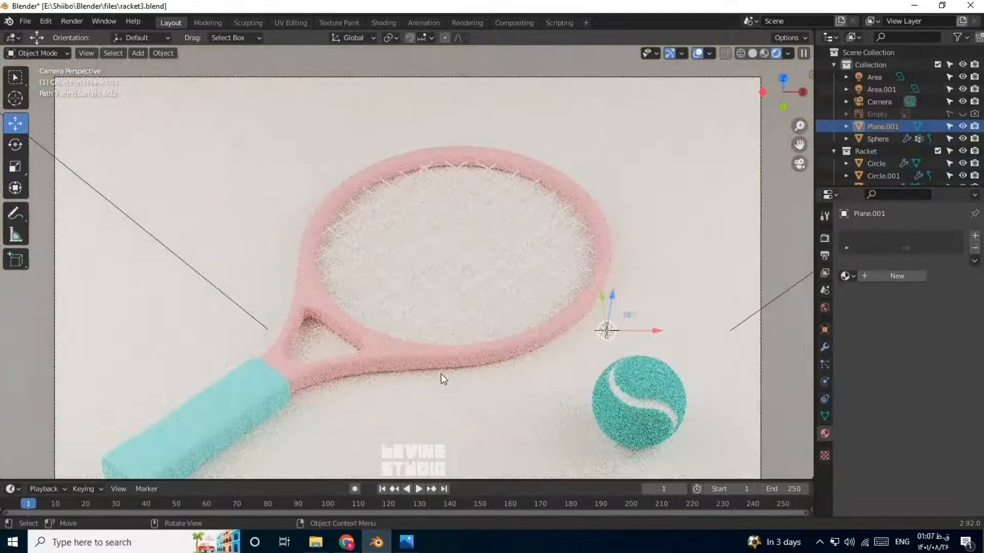
pyautogui.scroll(-3, 509, 406)
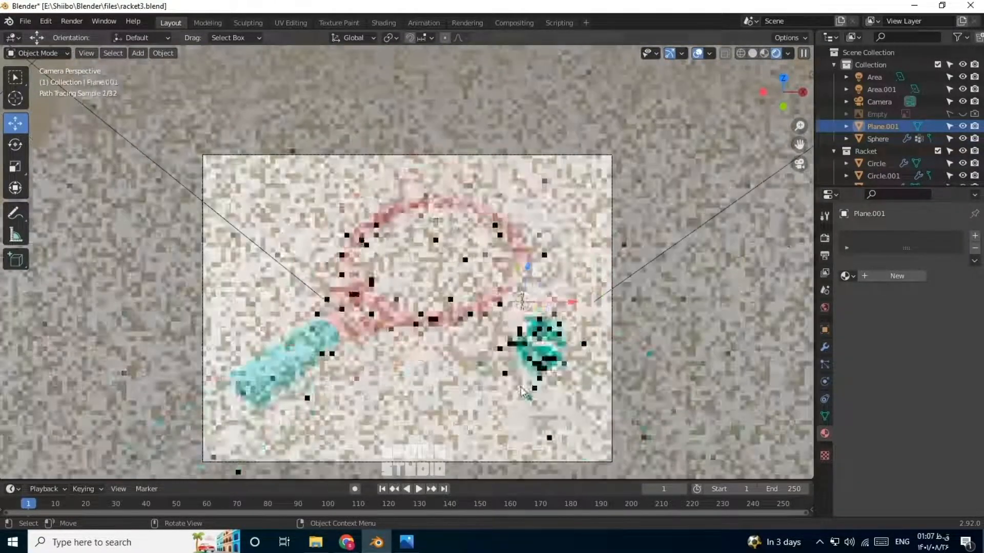
pyautogui.click(540, 342)
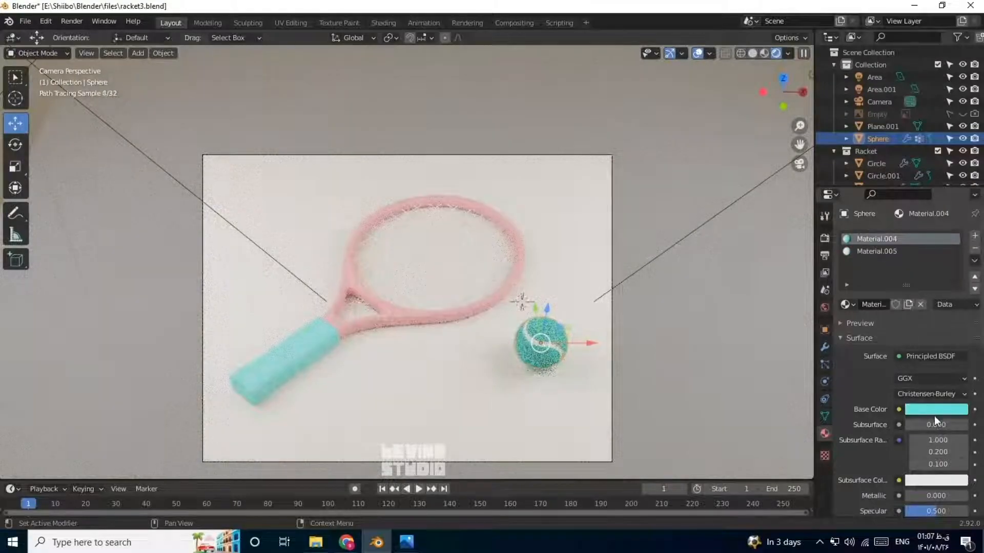
pyautogui.click(934, 409)
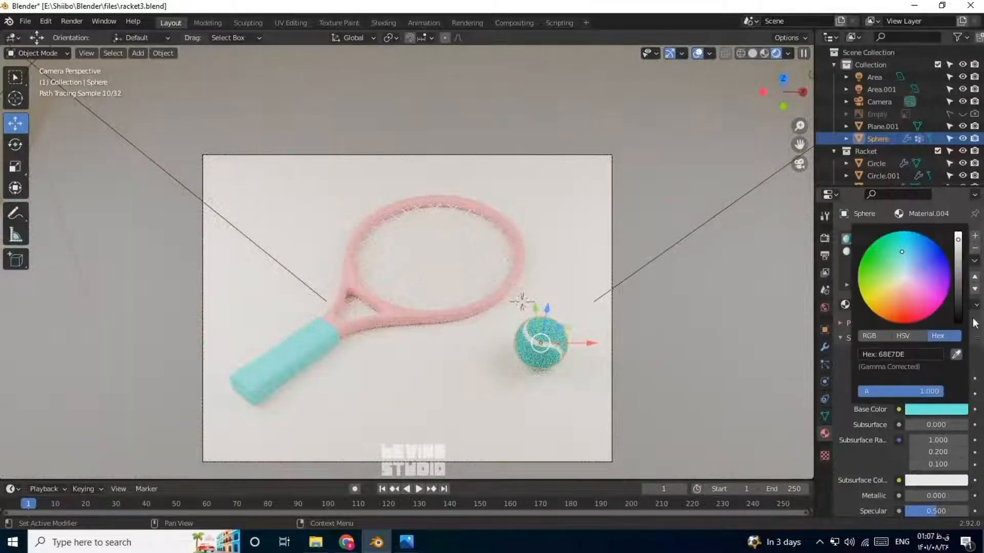
pyautogui.click(902, 256)
pyautogui.scroll(-3, 457, 341)
# Give the ground plane a new material with pale pink base color E7C8CE and roughness 0.879.
pyautogui.click(456, 342)
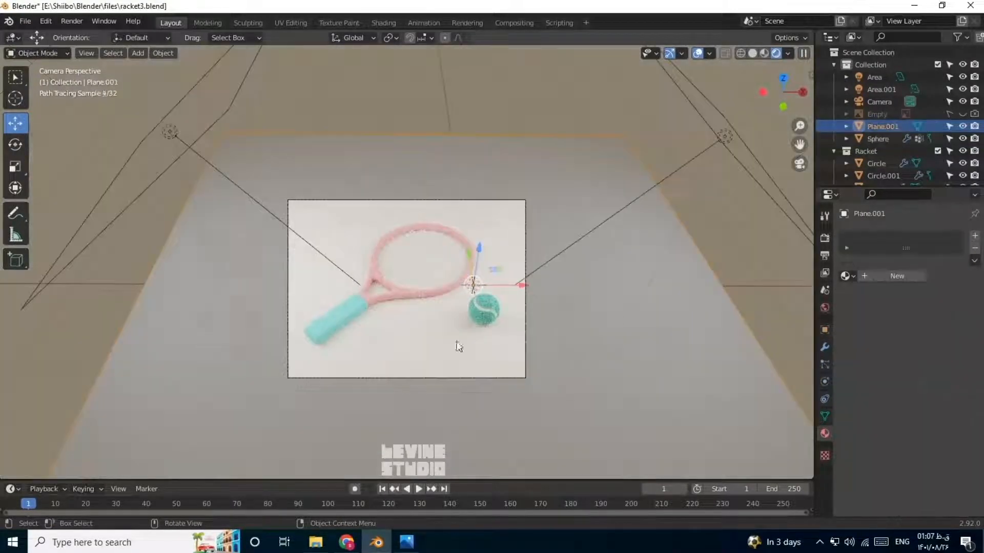
pyautogui.click(897, 276)
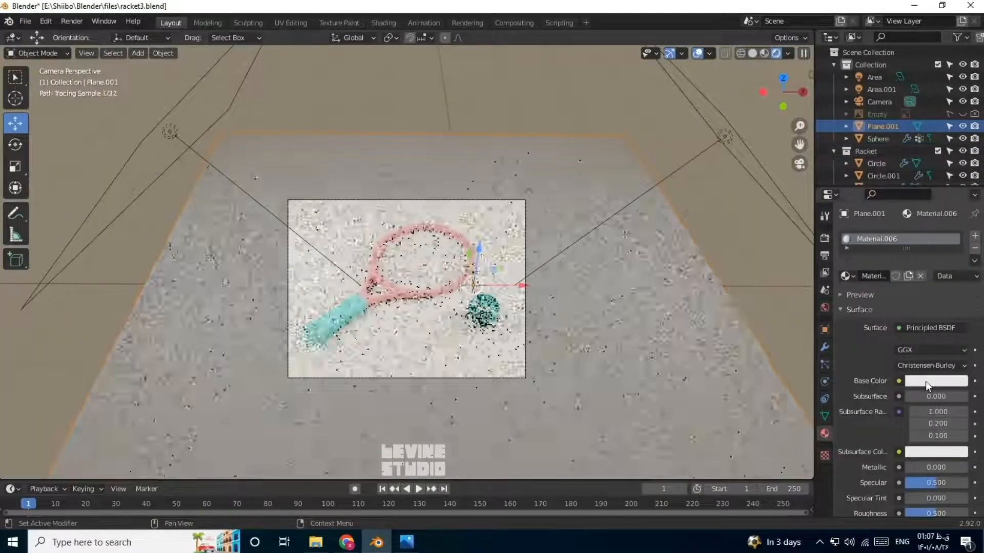
pyautogui.click(925, 381)
pyautogui.moveTo(906, 251); pyautogui.dragTo(905, 254)
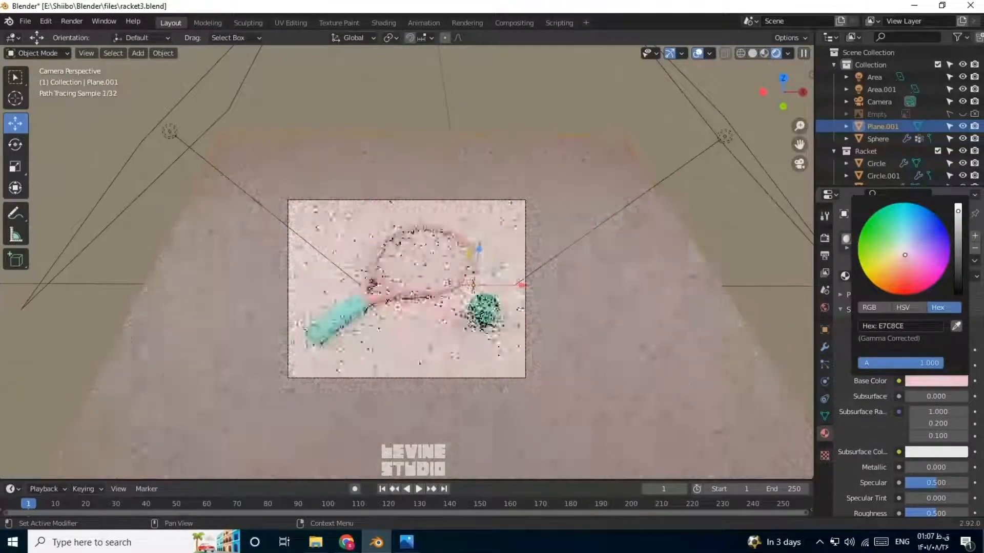
pyautogui.click(795, 267)
pyautogui.click(415, 366)
pyautogui.scroll(-6, 945, 446)
pyautogui.moveTo(935, 391); pyautogui.dragTo(960, 390)
pyautogui.scroll(3, 493, 343)
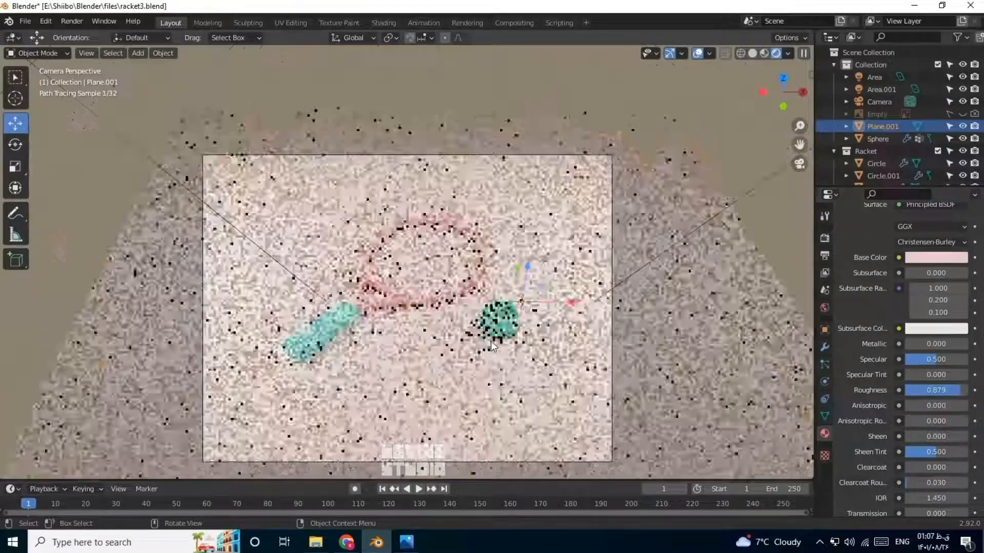
# Enter Edit Mode on the ground plane, switch to Material Preview shading, and select all the court line faces.
pyautogui.hotkey('ctrl', 'Tab')
pyautogui.click(558, 339)
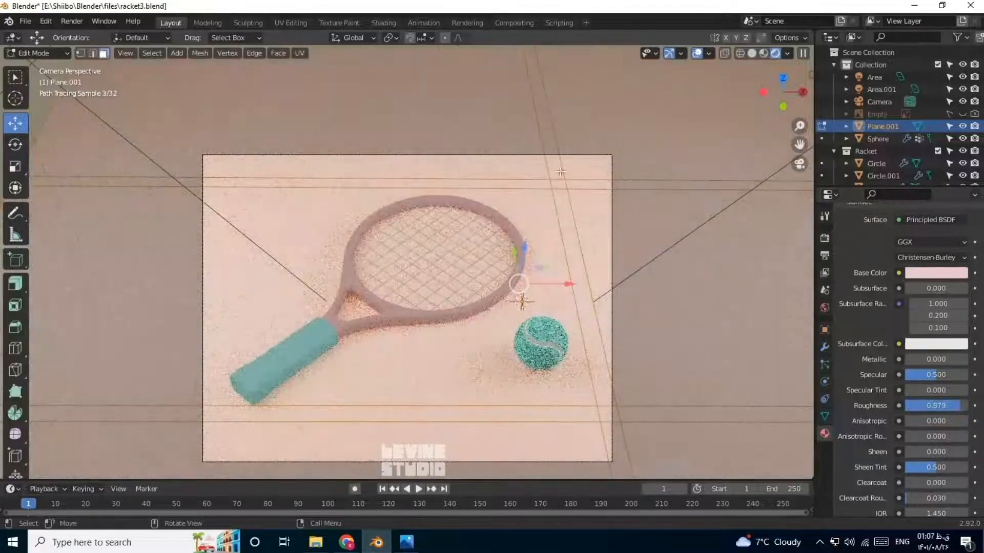
pyautogui.click(766, 55)
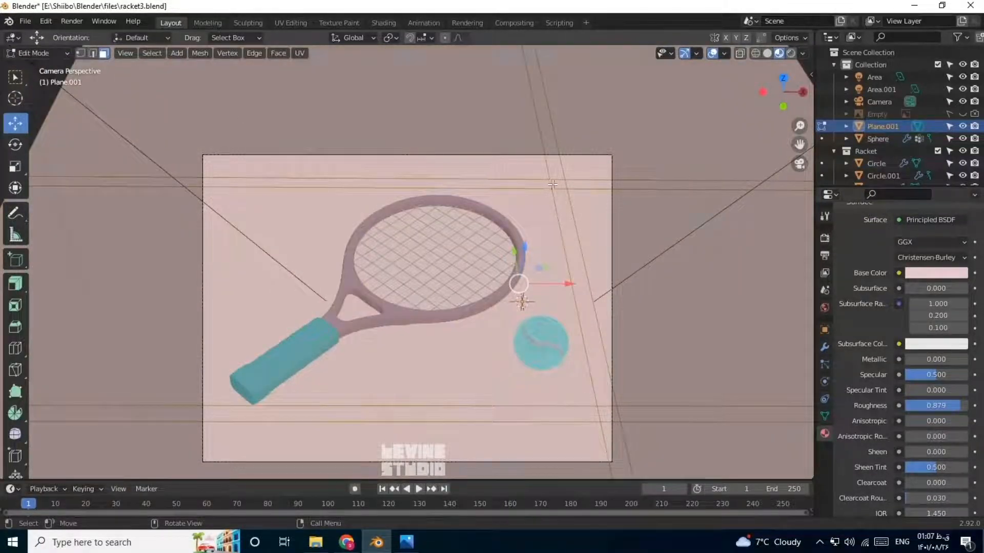
pyautogui.keyDown('shift'); pyautogui.click(597, 411); pyautogui.keyUp('shift')
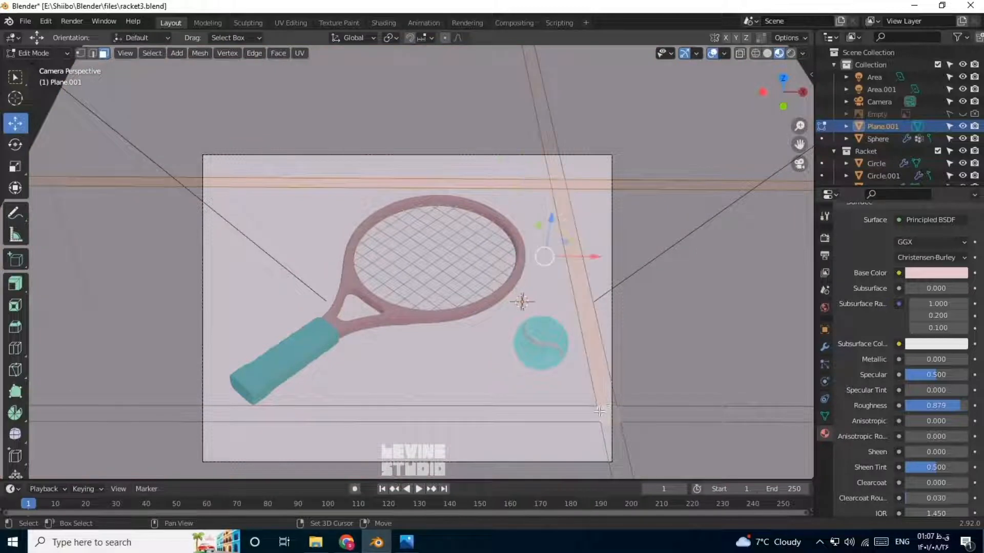
pyautogui.keyDown('alt'); pyautogui.keyDown('shift'); pyautogui.click(599, 411); pyautogui.keyUp('shift'); pyautogui.keyUp('alt')
# Add a white second material to the court line faces and return to Object Mode with Rendered shading.
pyautogui.scroll(5, 928, 251)
pyautogui.click(975, 213)
pyautogui.click(883, 322)
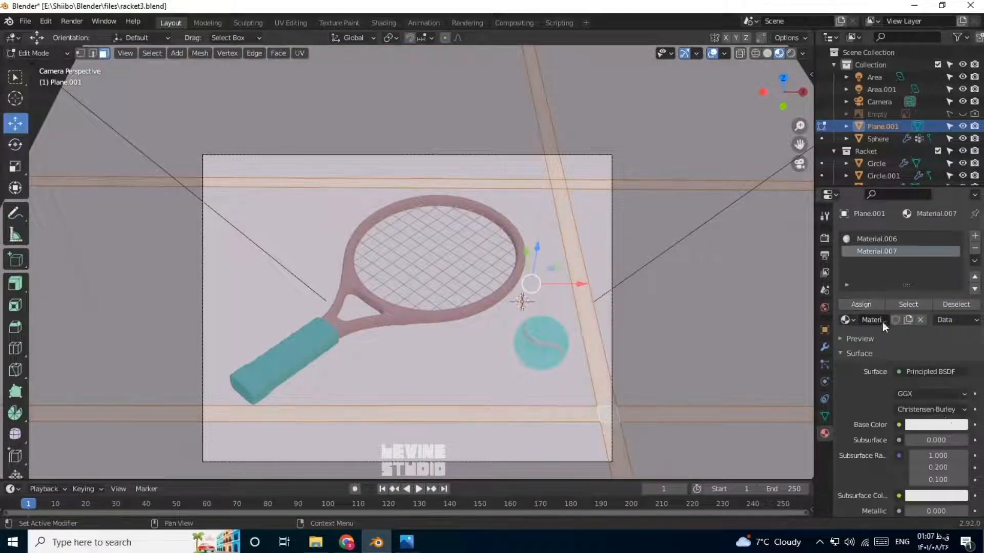
pyautogui.click(944, 425)
pyautogui.moveTo(960, 255); pyautogui.dragTo(959, 242)
pyautogui.hotkey('ctrl', 'Tab')
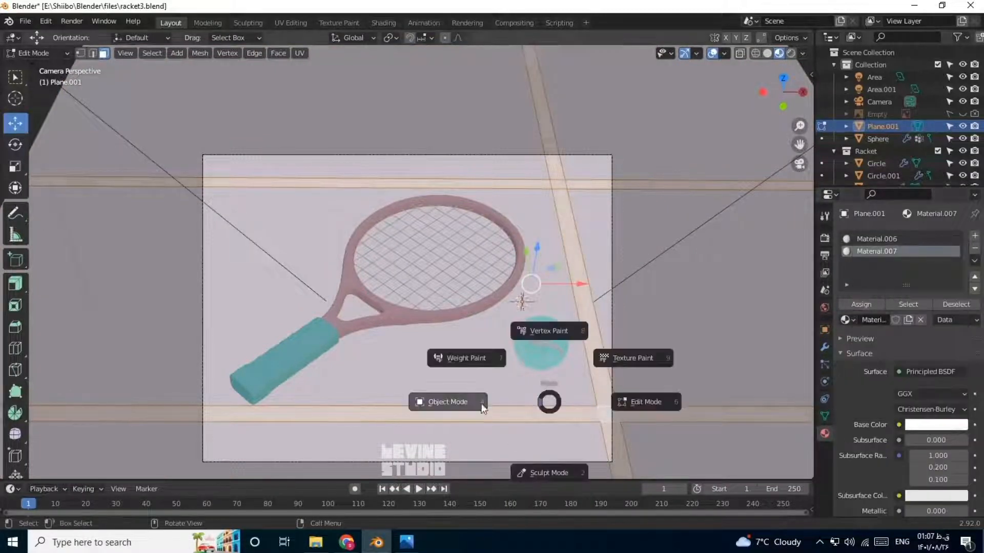
pyautogui.click(481, 405)
pyautogui.click(791, 53)
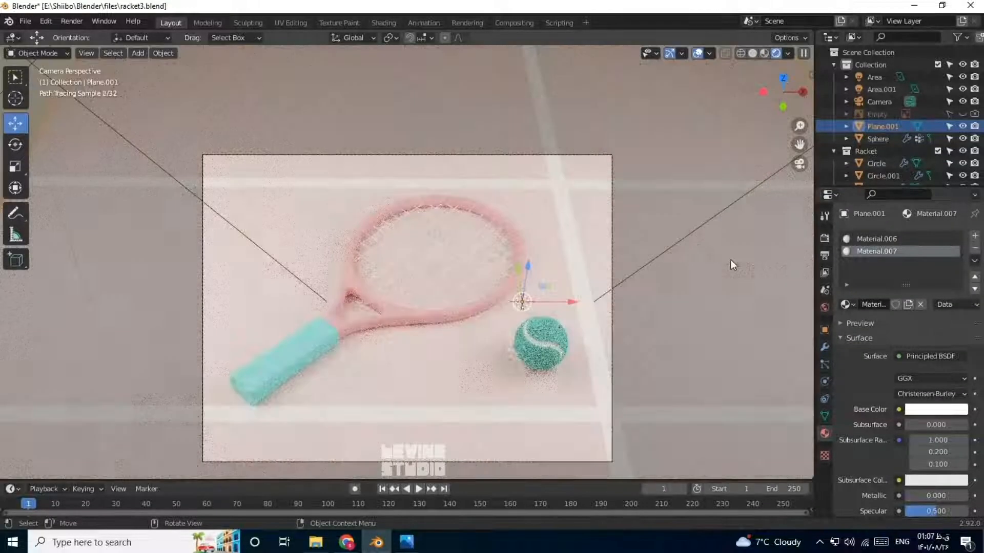
# Fine-tune the pink base color of the racket frame's first material.
pyautogui.click(447, 317)
pyautogui.click(877, 239)
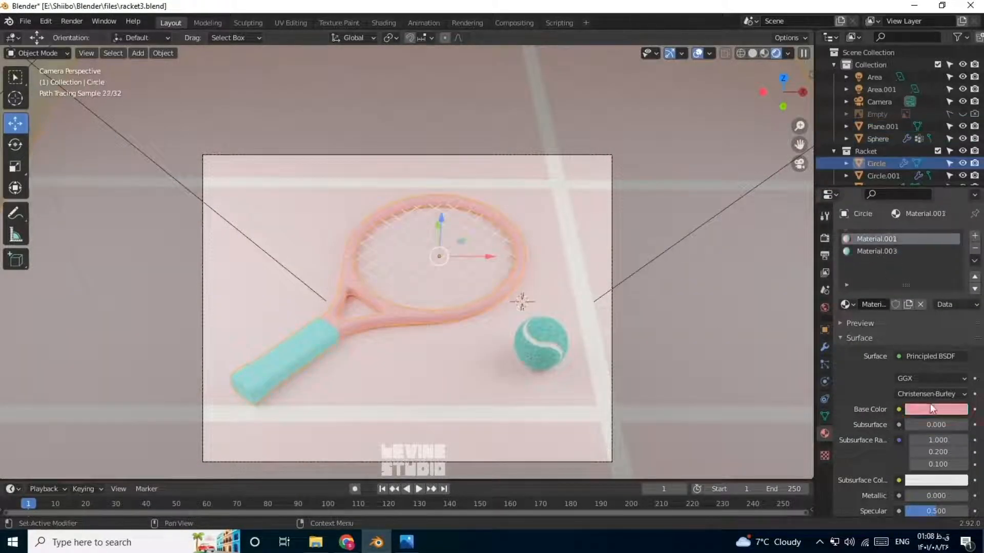
pyautogui.click(936, 410)
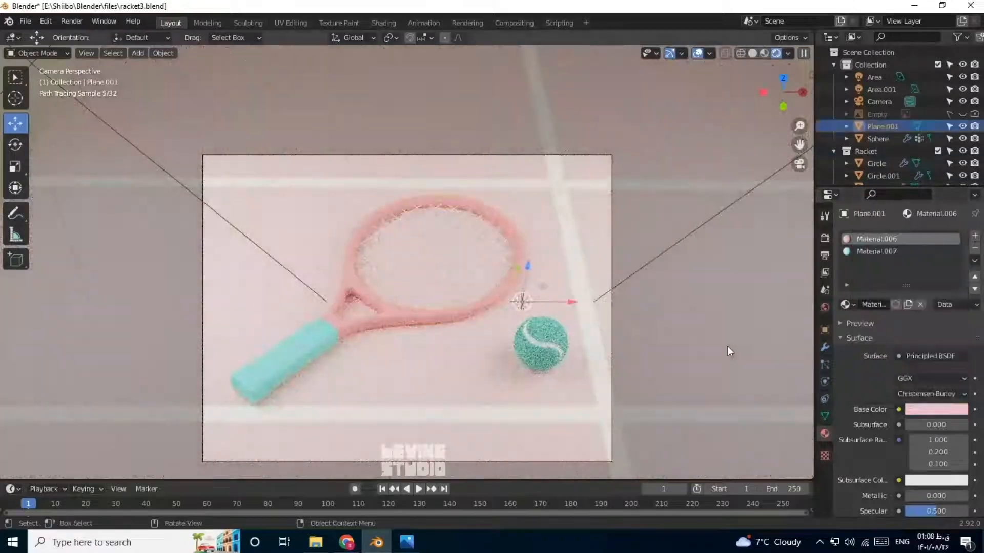
# Brighten the base color of the racket strings' material to white.
pyautogui.click(448, 285)
pyautogui.click(938, 381)
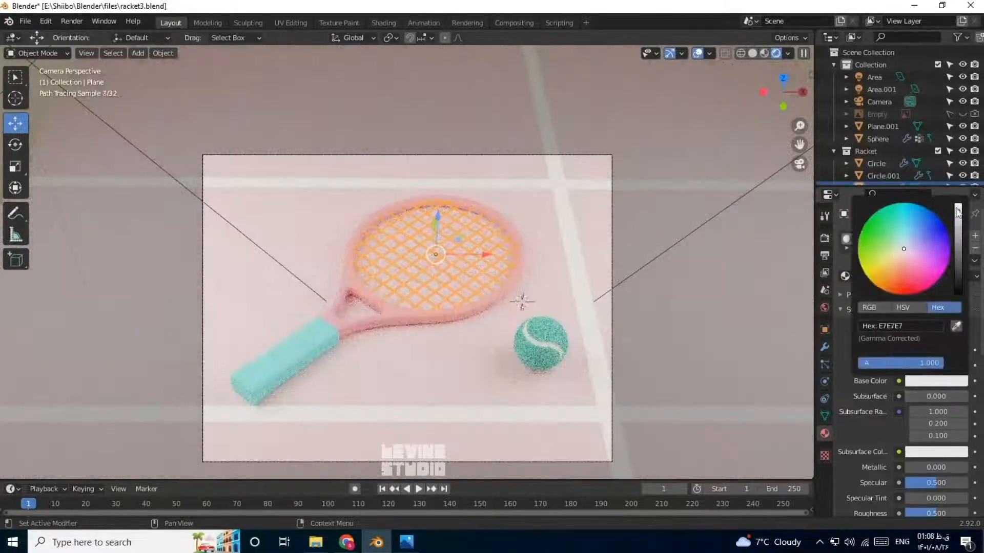
pyautogui.click(640, 313)
# Duplicate the tennis ball and place the copy on the upper-left part of the racket strings, using Material Preview shading.
pyautogui.click(540, 342)
pyautogui.hotkey('shift', 'd')
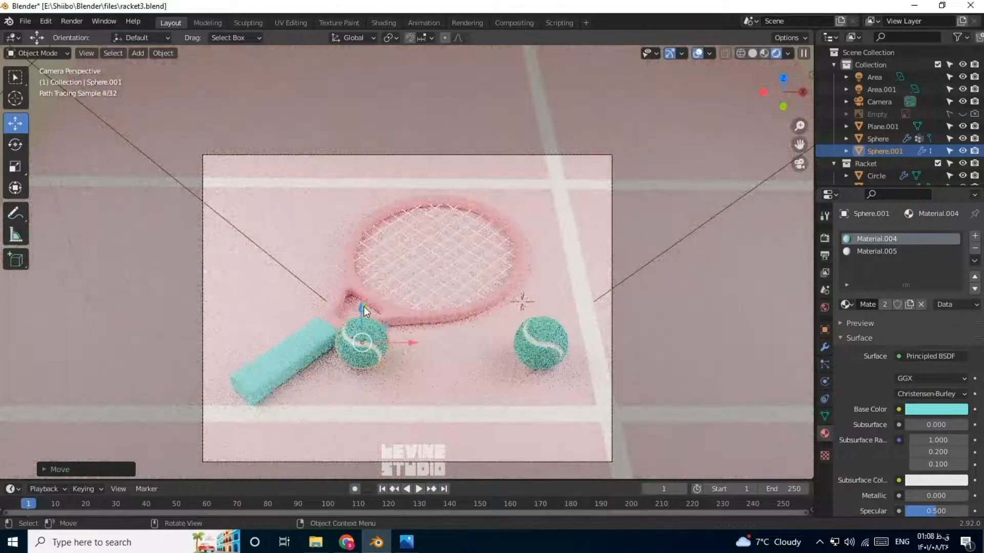
pyautogui.moveTo(362, 310); pyautogui.dragTo(372, 237)
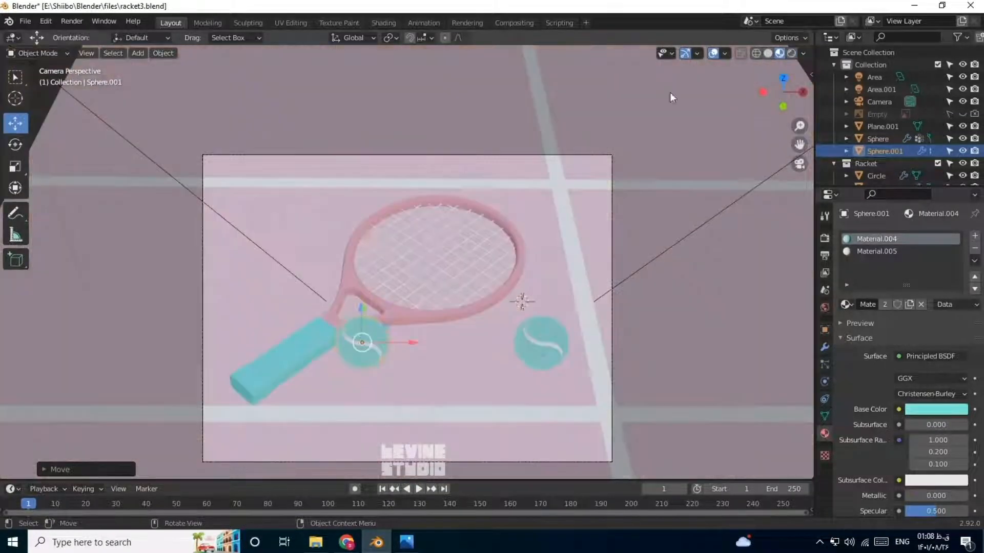
pyautogui.scroll(3, 356, 261)
pyautogui.press('g')
pyautogui.moveTo(356, 273); pyautogui.dragTo(374, 193)
pyautogui.moveTo(398, 266); pyautogui.dragTo(395, 204, button='middle')
pyautogui.press('KP_1')
pyautogui.press('KP_0')
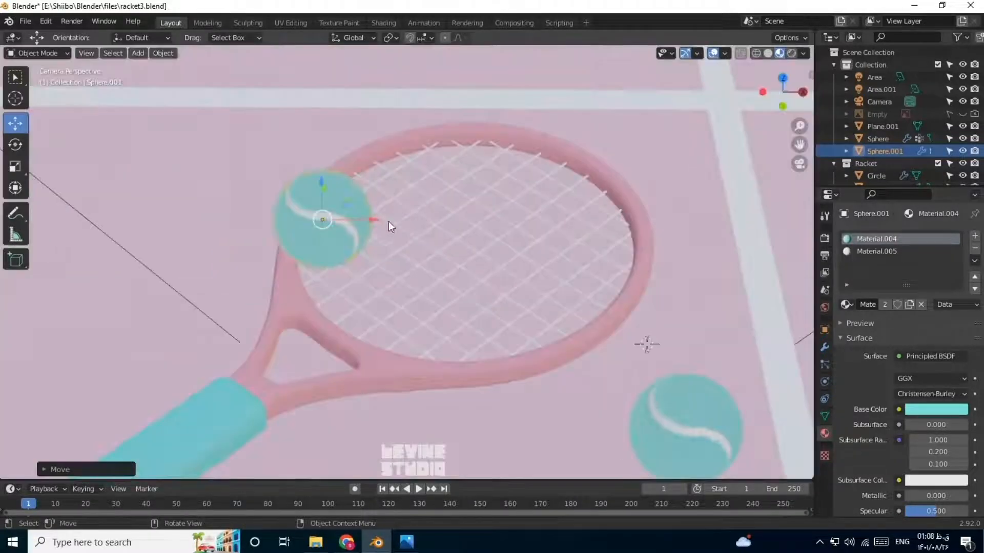
pyautogui.moveTo(388, 221); pyautogui.dragTo(439, 237)
# Rotate the ball on the strings about the Z and X axes to reorient its seam.
pyautogui.press('r')
pyautogui.press('z')
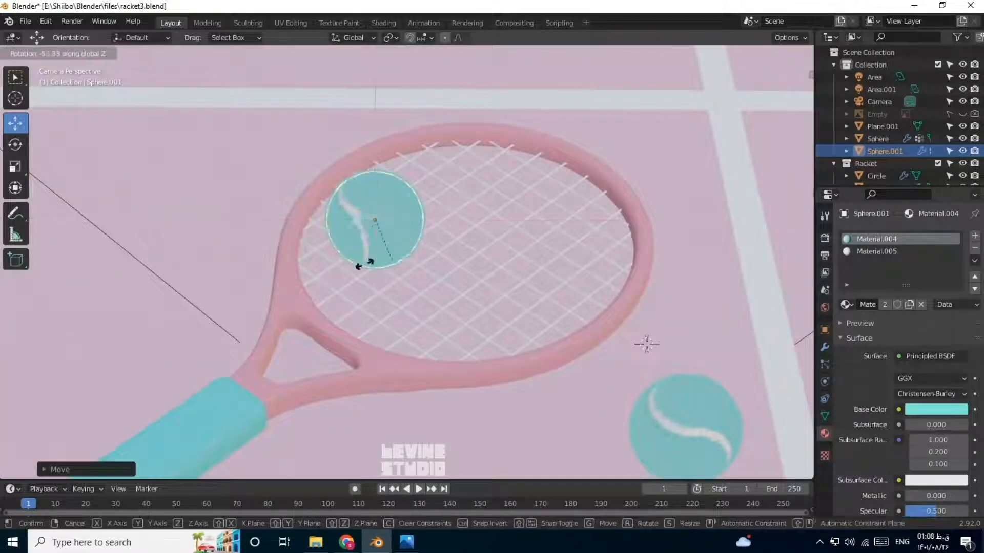
pyautogui.click(356, 266)
pyautogui.press('r')
pyautogui.press('x')
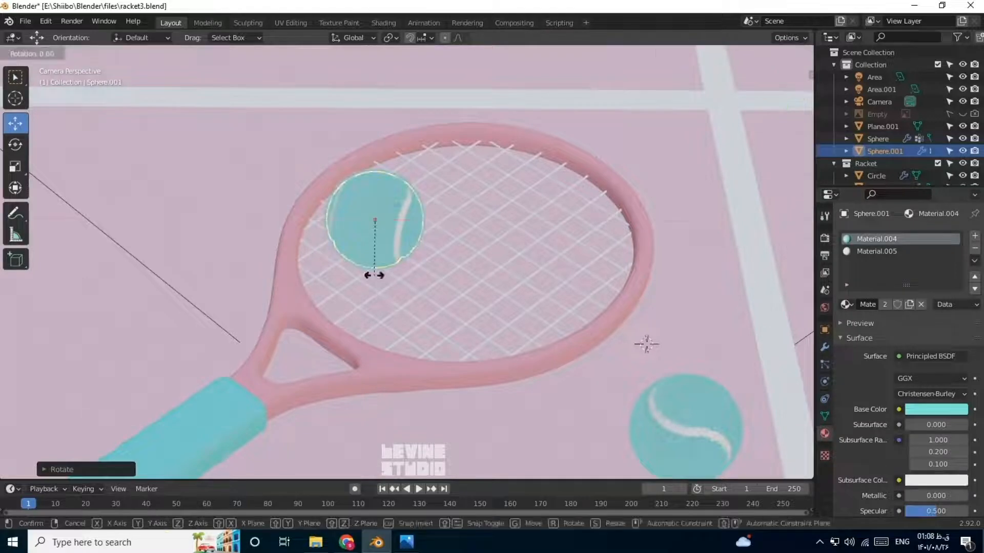
pyautogui.click(374, 355)
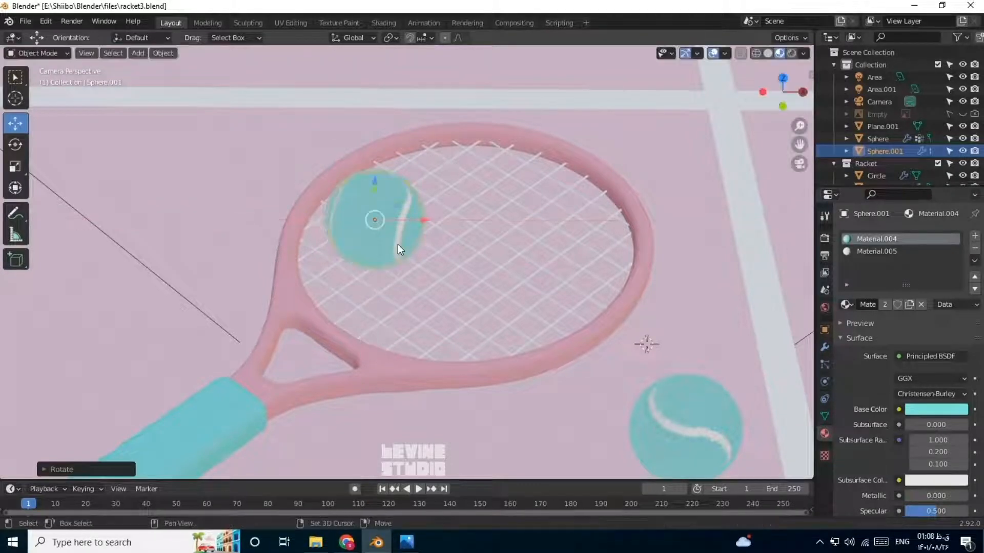
# Duplicate the ball on the strings to its right side and rotate the copy about the Y and Z axes.
pyautogui.hotkey('shift', 'd')
pyautogui.click(545, 244)
pyautogui.press('r')
pyautogui.press('y')
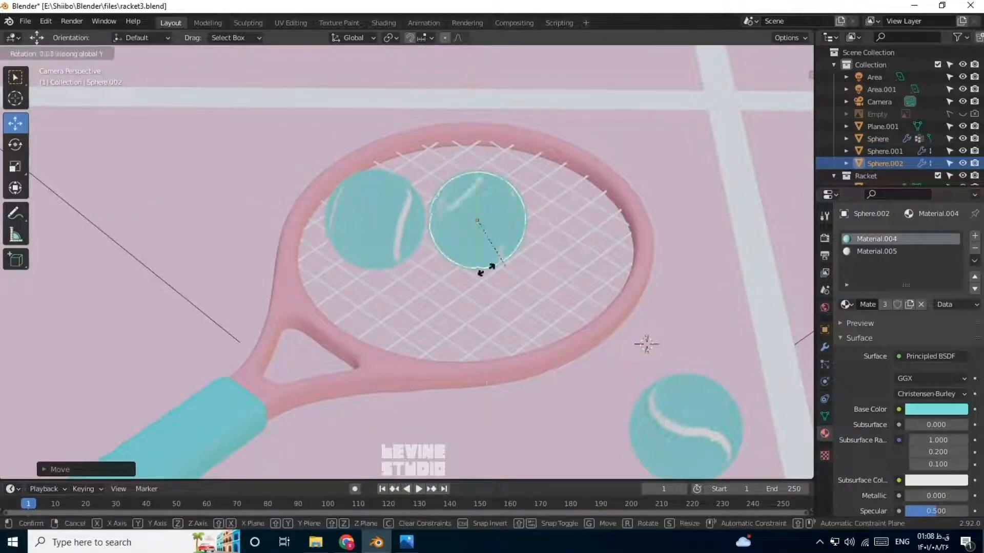
pyautogui.click(484, 270)
pyautogui.press('r')
pyautogui.press('z')
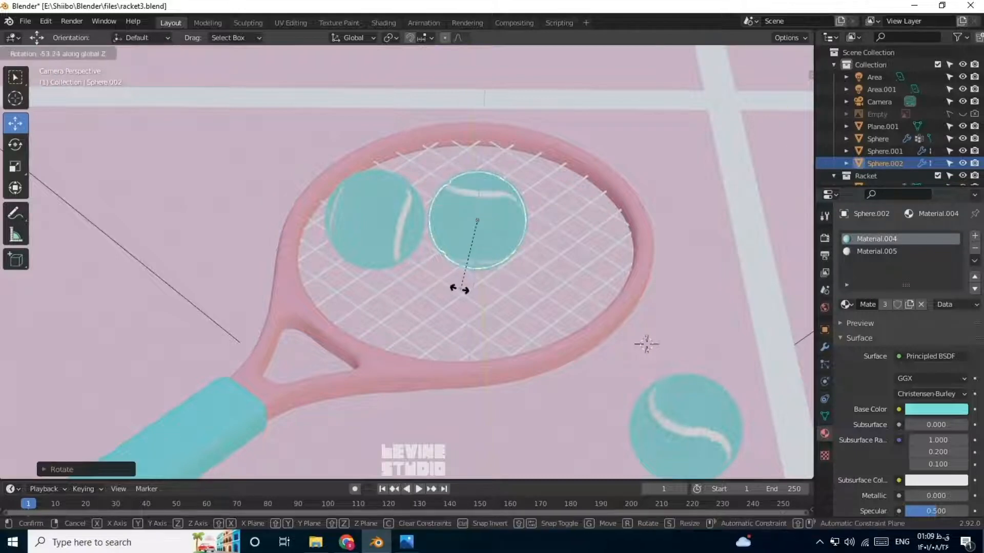
pyautogui.click(425, 281)
# Duplicate the right ball on the racket strings and place the copy below and between the two existing balls.
pyautogui.hotkey('shift', 'd')
pyautogui.press('Escape')
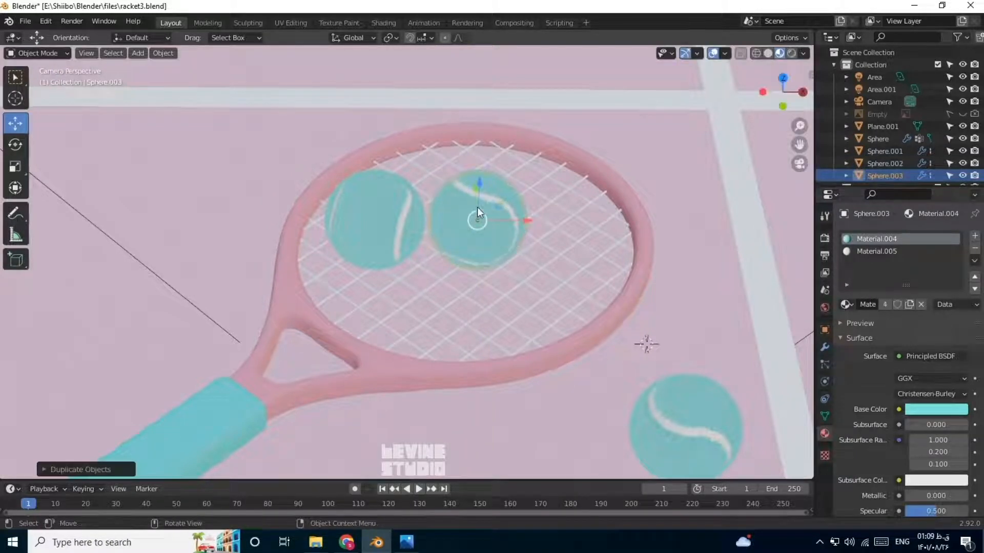
pyautogui.press('g')
pyautogui.click(470, 342)
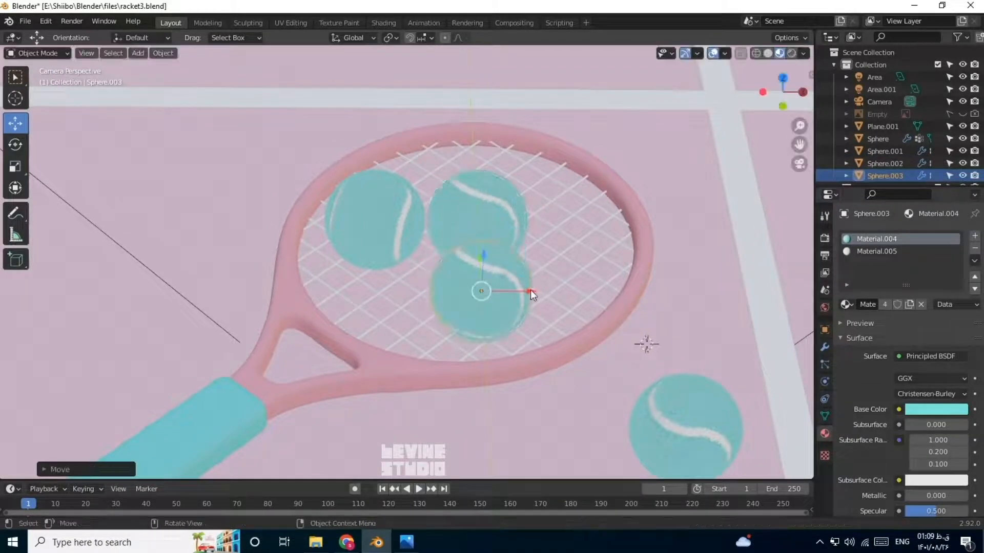
pyautogui.press('g')
pyautogui.press('x')
pyautogui.click(482, 287)
# Rotate the lower ball on the strings about the Z and Y axes to reorient its seam.
pyautogui.press('r')
pyautogui.press('z')
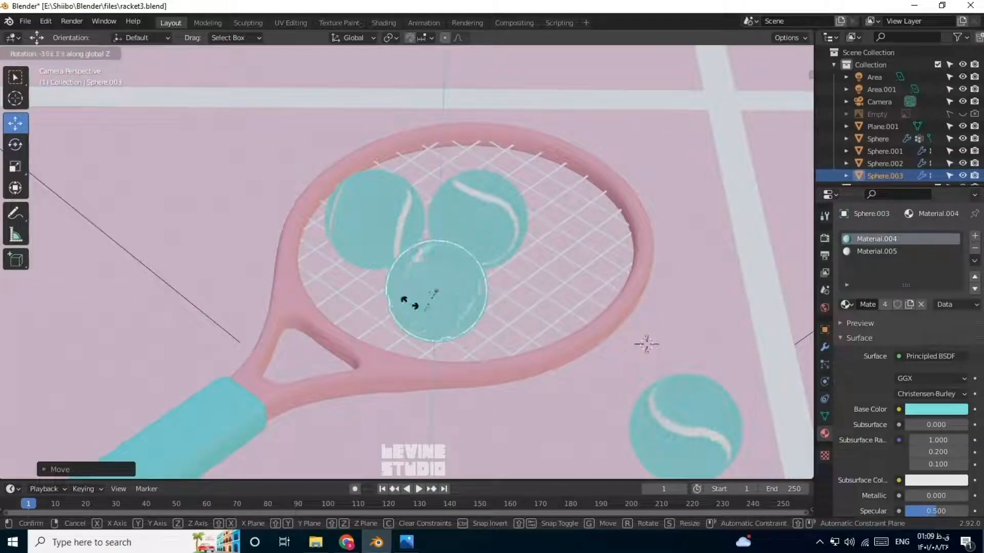
pyautogui.click(410, 302)
pyautogui.press('r')
pyautogui.press('y')
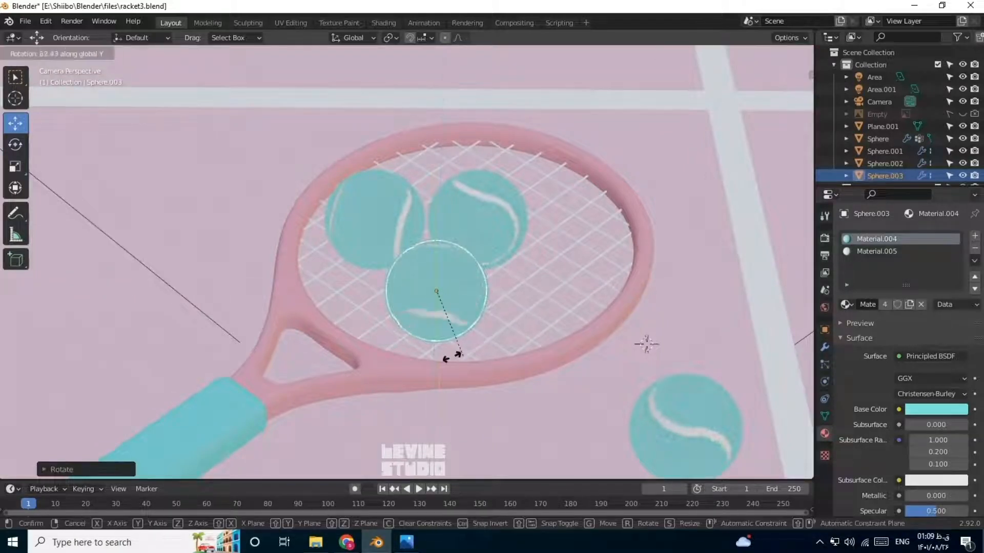
pyautogui.click(358, 304)
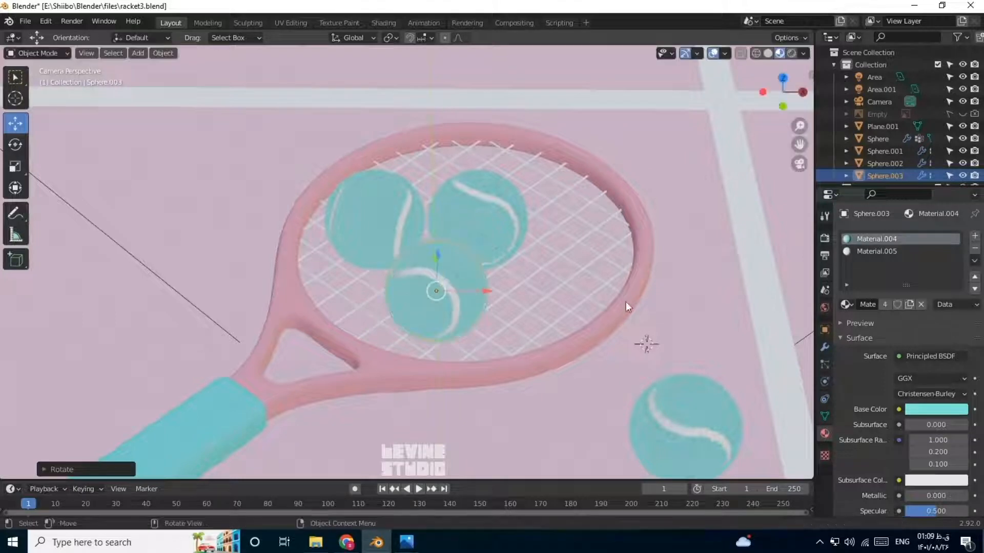
pyautogui.click(696, 281)
# Duplicate the ground ball beside the racket, place the copy across the camera frame's left edge, and rotate it about the Z axis.
pyautogui.scroll(-3, 696, 281)
pyautogui.scroll(-1, 695, 281)
pyautogui.scroll(2, 543, 290)
pyautogui.click(623, 286)
pyautogui.hotkey('shift', 'd')
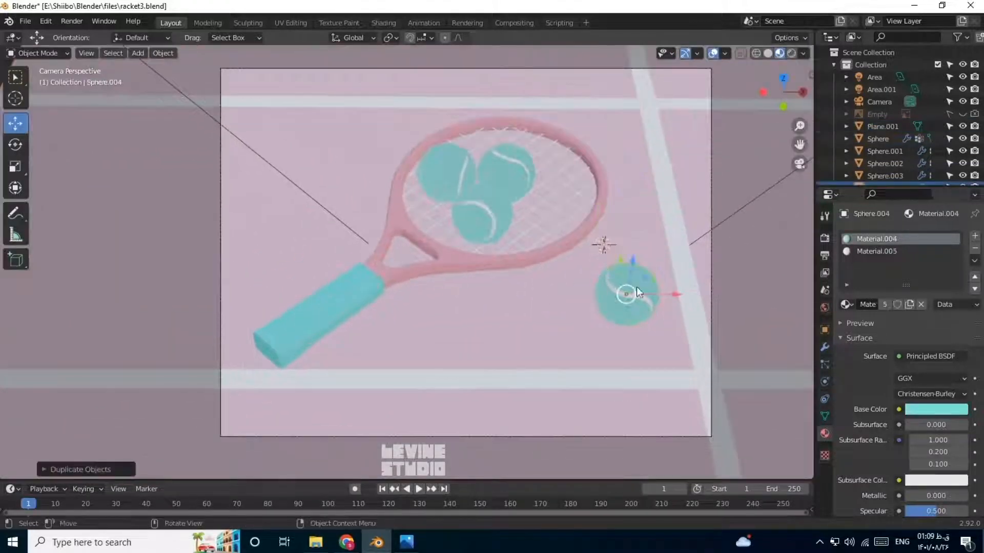
pyautogui.press('x')
pyautogui.moveTo(362, 276); pyautogui.dragTo(234, 197)
pyautogui.press('r')
pyautogui.press('z')
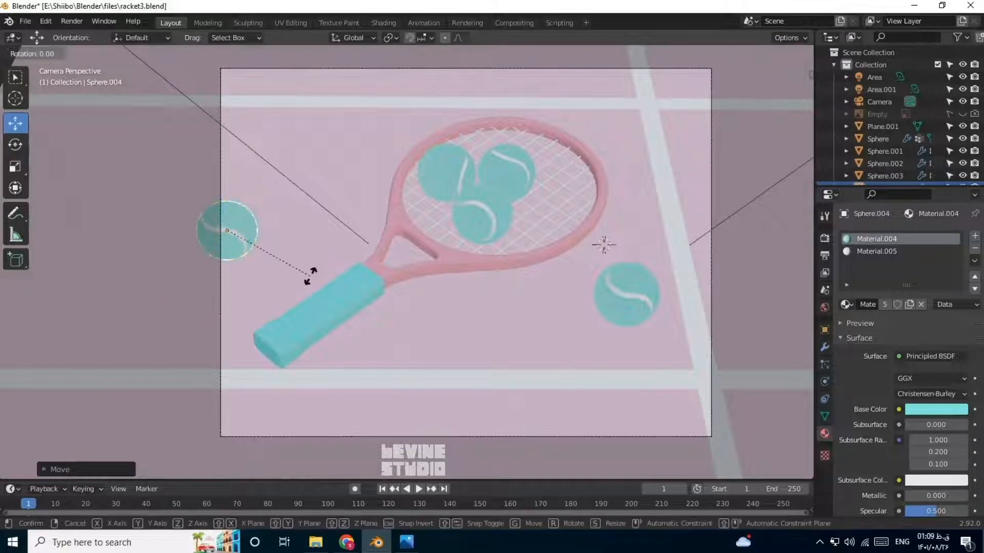
pyautogui.click(165, 305)
# Duplicate the ball at the frame's left edge to the upper-right edge beyond the court line and rotate the copy about the X axis.
pyautogui.hotkey('shift', 'd')
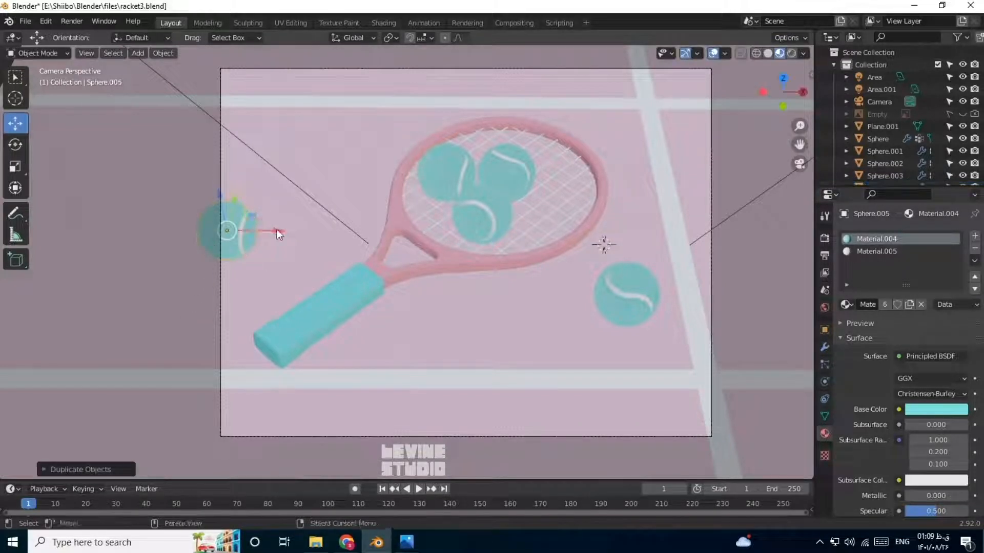
pyautogui.press('x')
pyautogui.moveTo(758, 188); pyautogui.dragTo(758, 189)
pyautogui.moveTo(696, 194); pyautogui.dragTo(679, 101)
pyautogui.moveTo(729, 147); pyautogui.dragTo(751, 158)
pyautogui.press('r')
pyautogui.press('x')
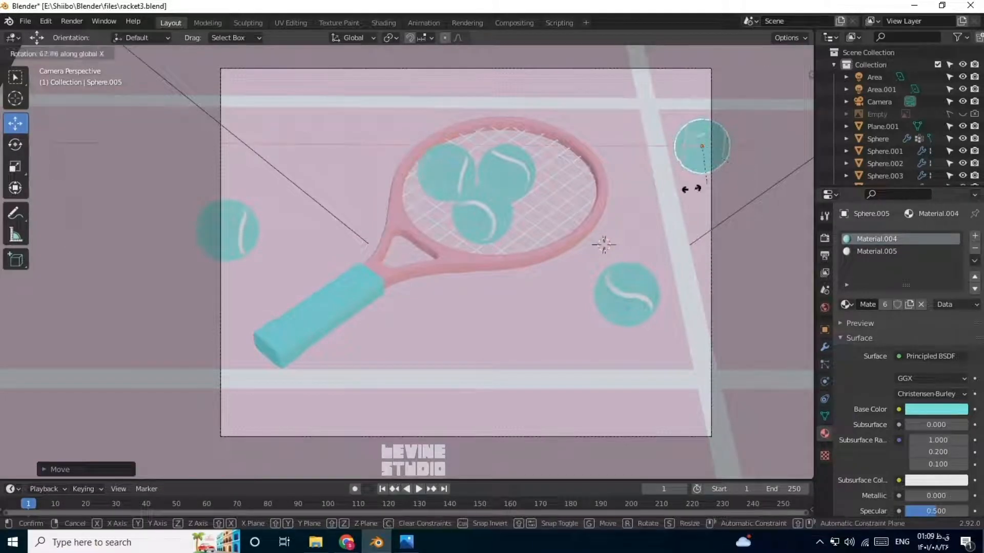
pyautogui.click(675, 191)
# Duplicate the upper-right ball to the camera frame's top edge above the racket head and rotate the copy about the X and Z axes.
pyautogui.hotkey('shift', 'd')
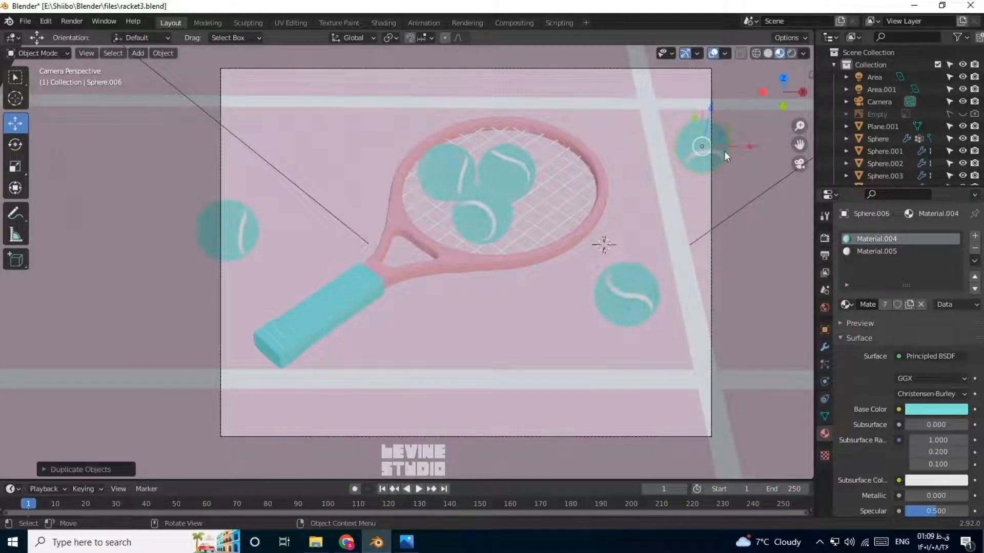
pyautogui.moveTo(623, 117); pyautogui.dragTo(514, 464)
pyautogui.press('r')
pyautogui.press('x')
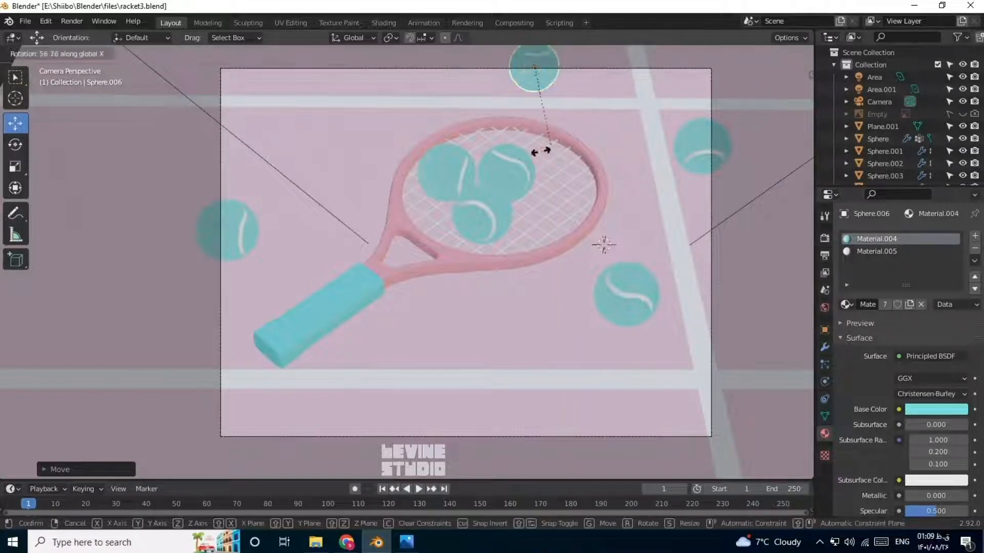
pyautogui.click(580, 322)
pyautogui.press('r')
pyautogui.press('z')
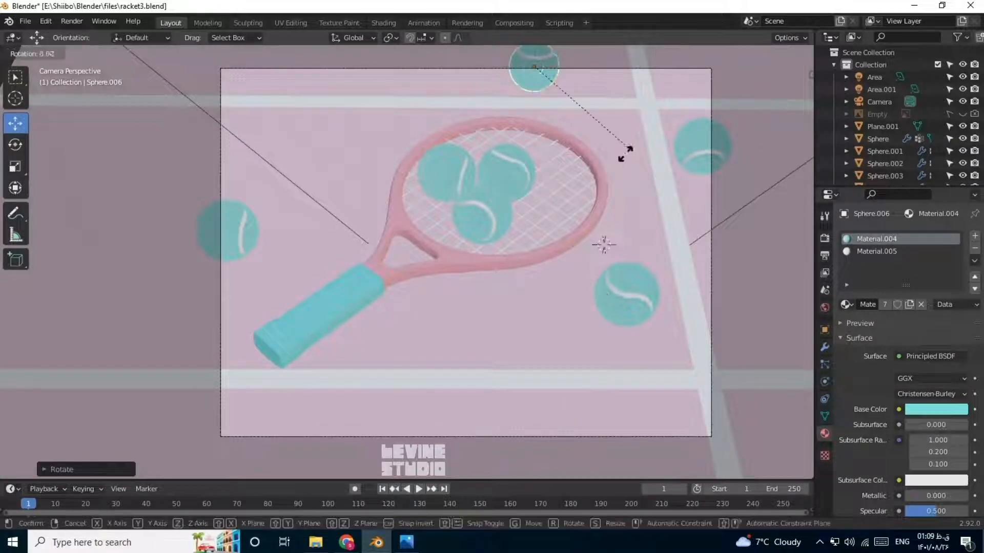
pyautogui.click(350, 194)
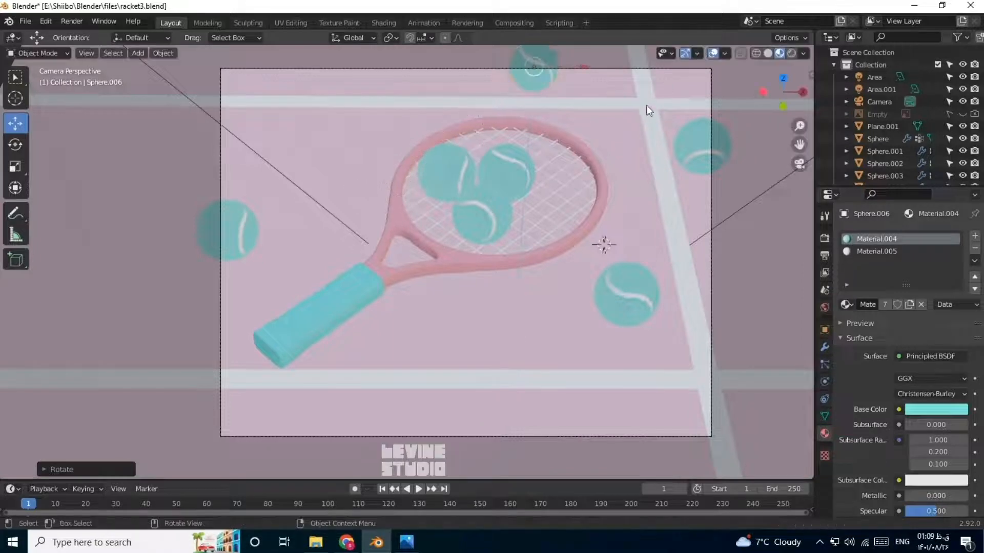
pyautogui.click(572, 179)
# Duplicate the ground ball to the right of the racket and move the copy to the camera frame's bottom edge, on the near court line.
pyautogui.click(625, 283)
pyautogui.hotkey('shift', 'd')
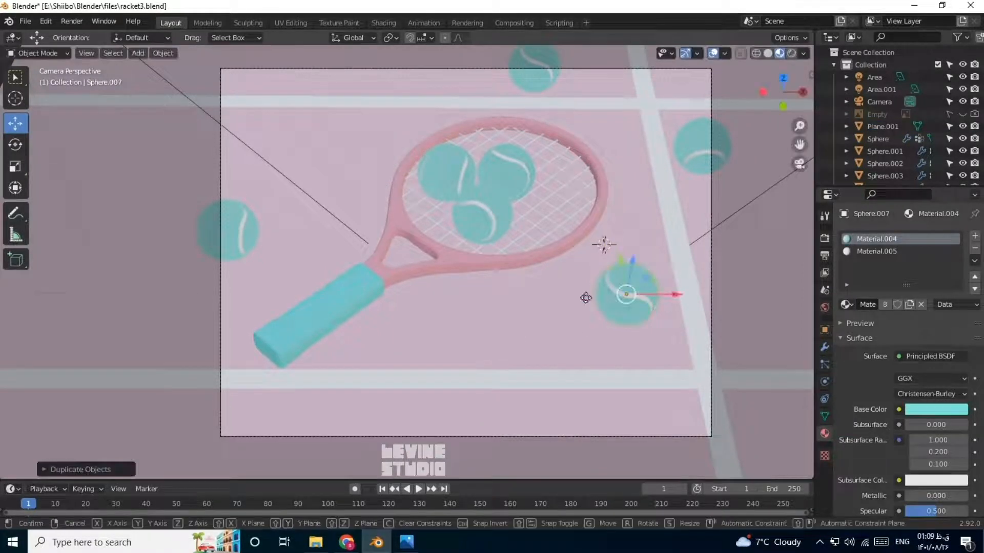
pyautogui.click(457, 275)
pyautogui.press('g')
pyautogui.press('y')
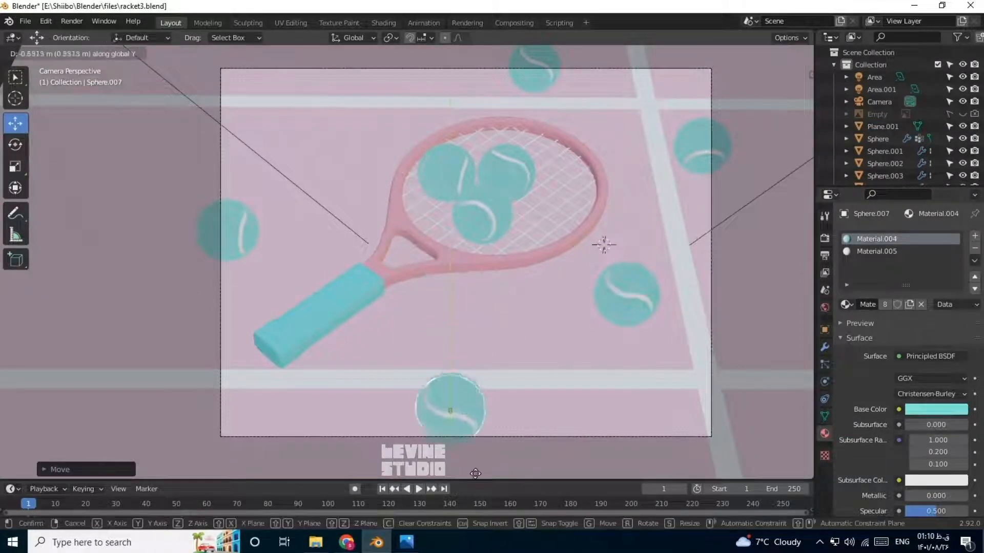
# Rotate the ball at the frame's bottom edge about the Z and X axes to reorient its seam.
pyautogui.press('r')
pyautogui.press('z')
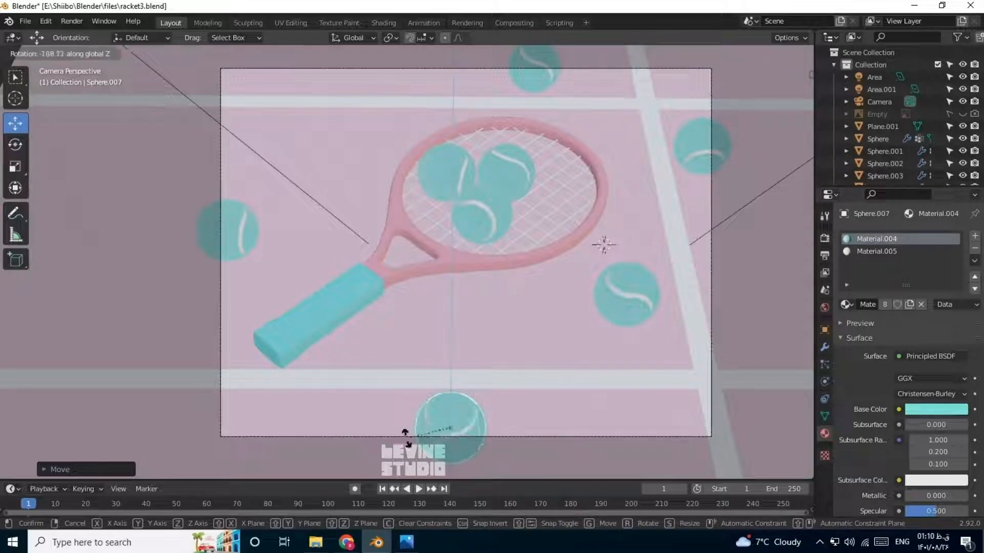
pyautogui.click(412, 433)
pyautogui.press('r')
pyautogui.press('y')
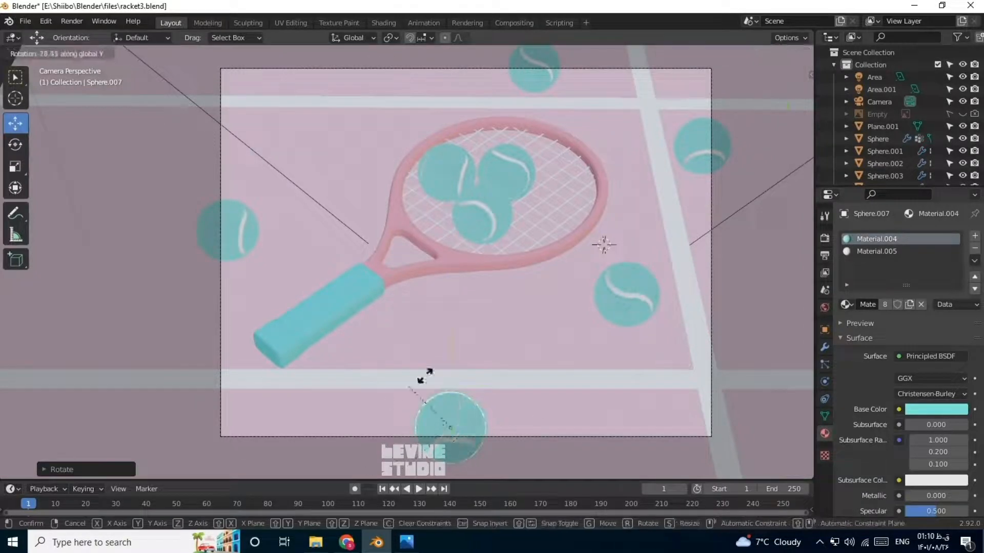
pyautogui.press('x')
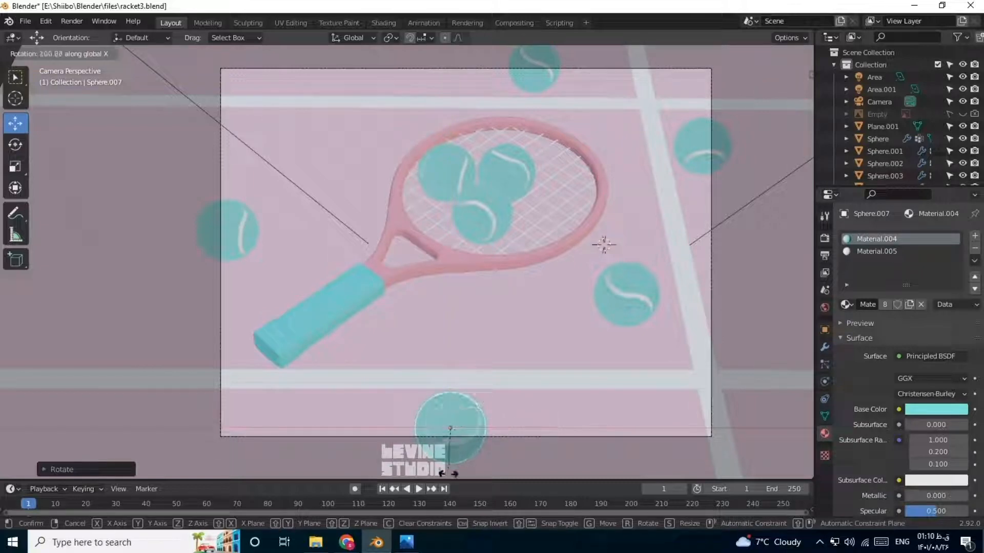
pyautogui.click(465, 392)
pyautogui.click(574, 354)
# Preview the full camera frame in Rendered shading and show the World settings.
pyautogui.scroll(-1, 576, 352)
pyautogui.keyDown('shift'); pyautogui.moveTo(615, 307); pyautogui.dragTo(606, 336, button='middle'); pyautogui.keyUp('shift')
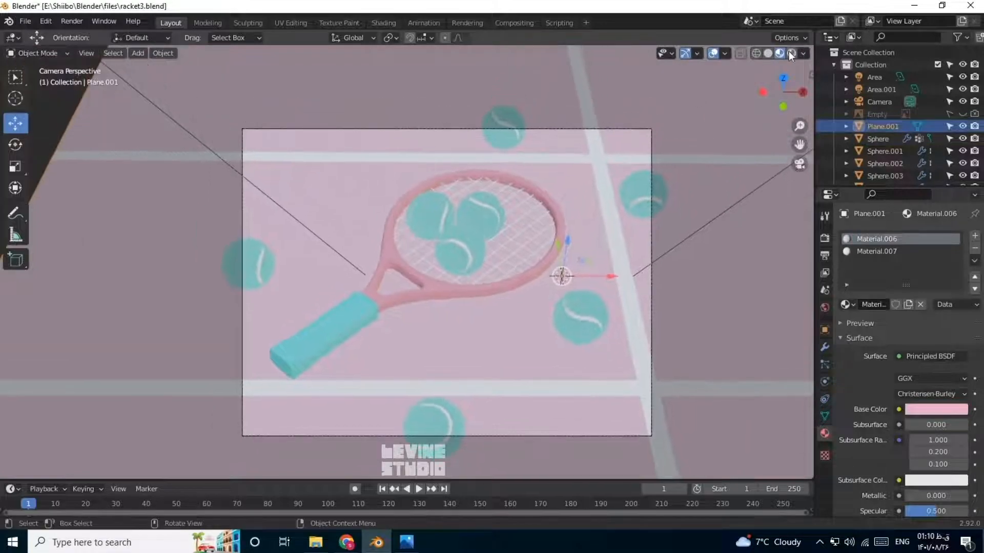
pyautogui.click(792, 53)
pyautogui.click(825, 307)
# Save the scene file and bring up the render commands.
pyautogui.hotkey('ctrl', 's')
pyautogui.click(72, 21)
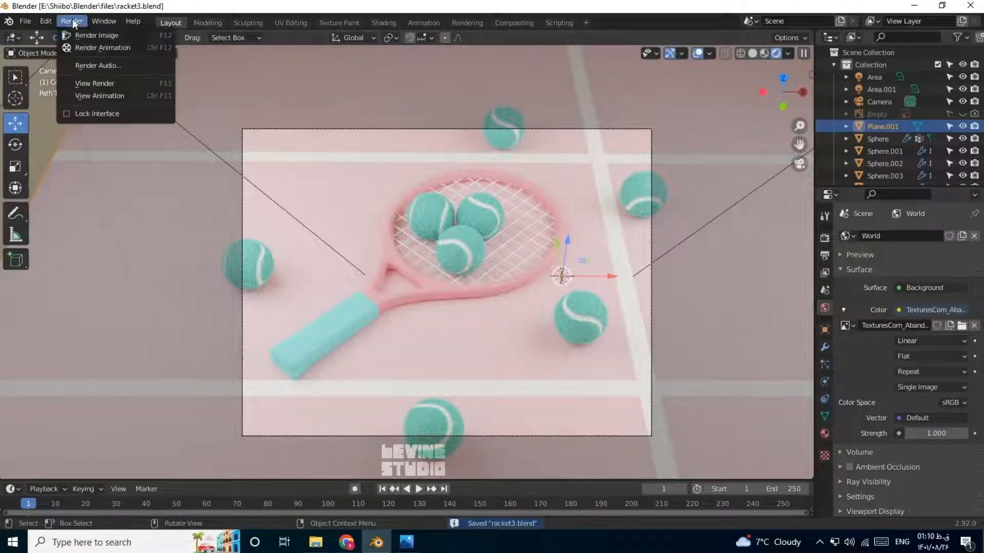